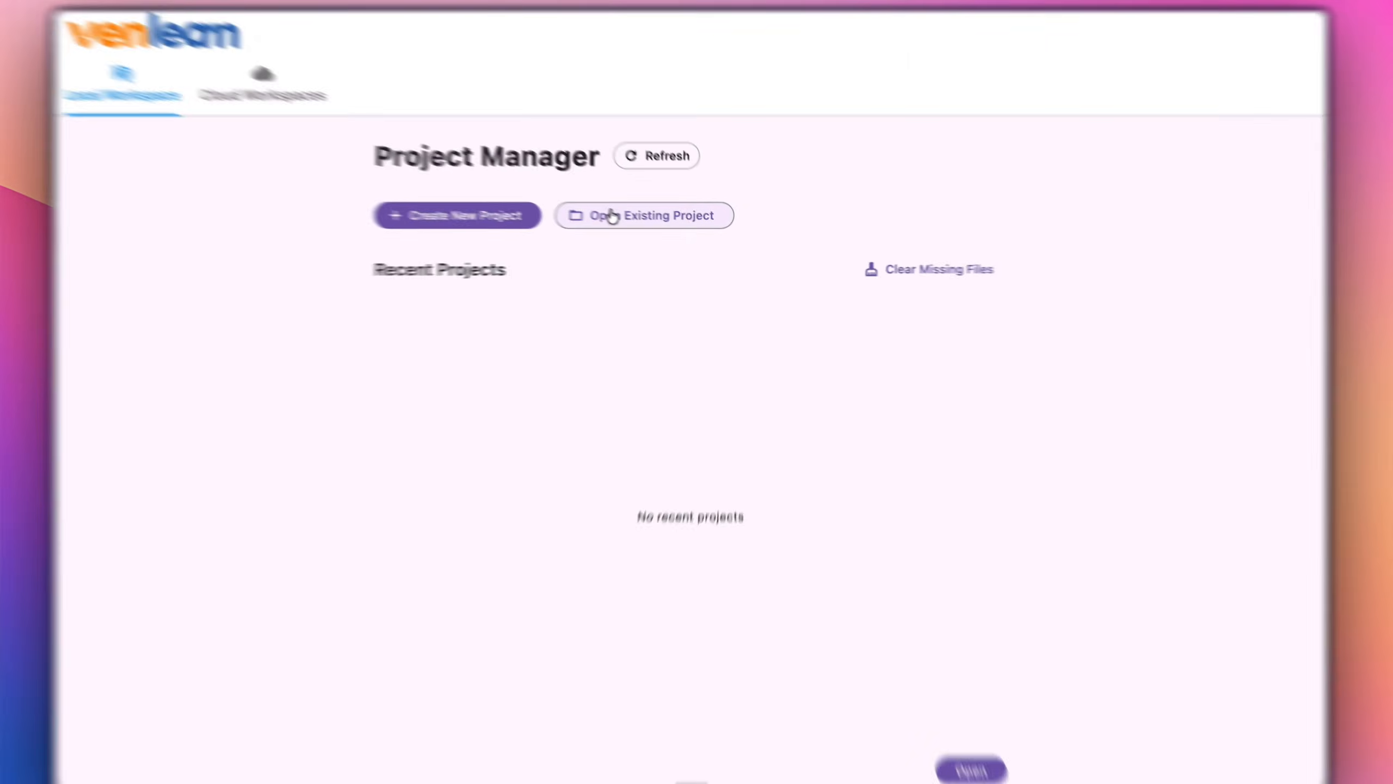
# - Create a new project named new-demo in the Venlearn Editor Projects folder
pyautogui.click(547, 196)
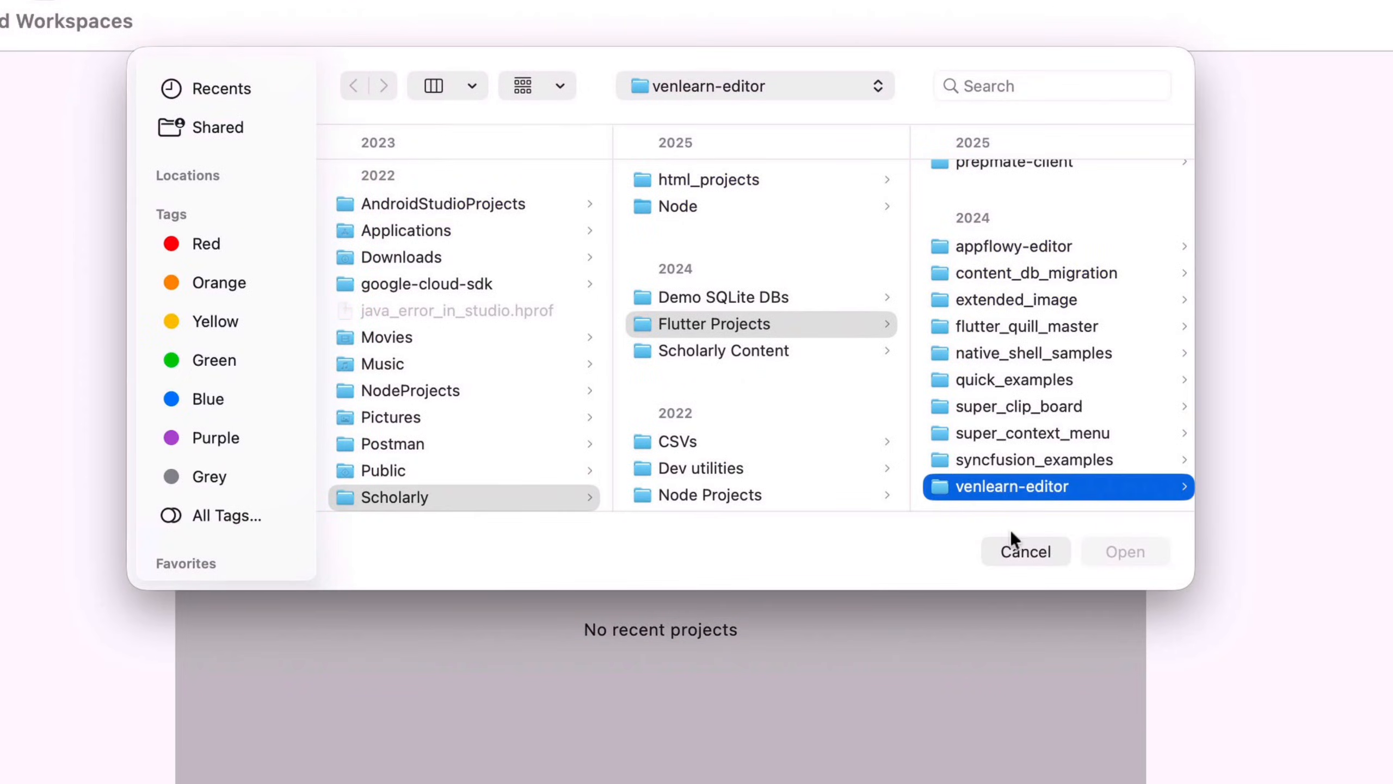
pyautogui.click(1005, 545)
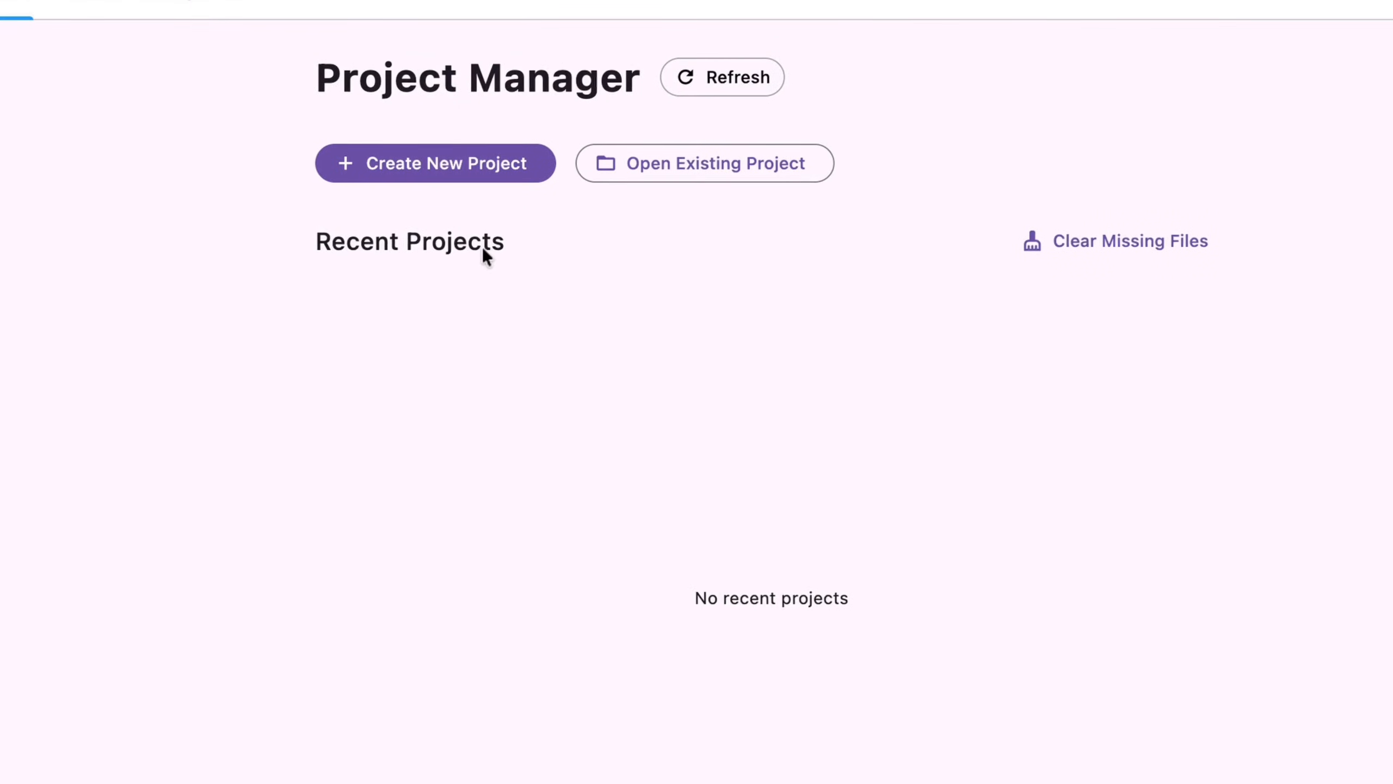
pyautogui.click(399, 177)
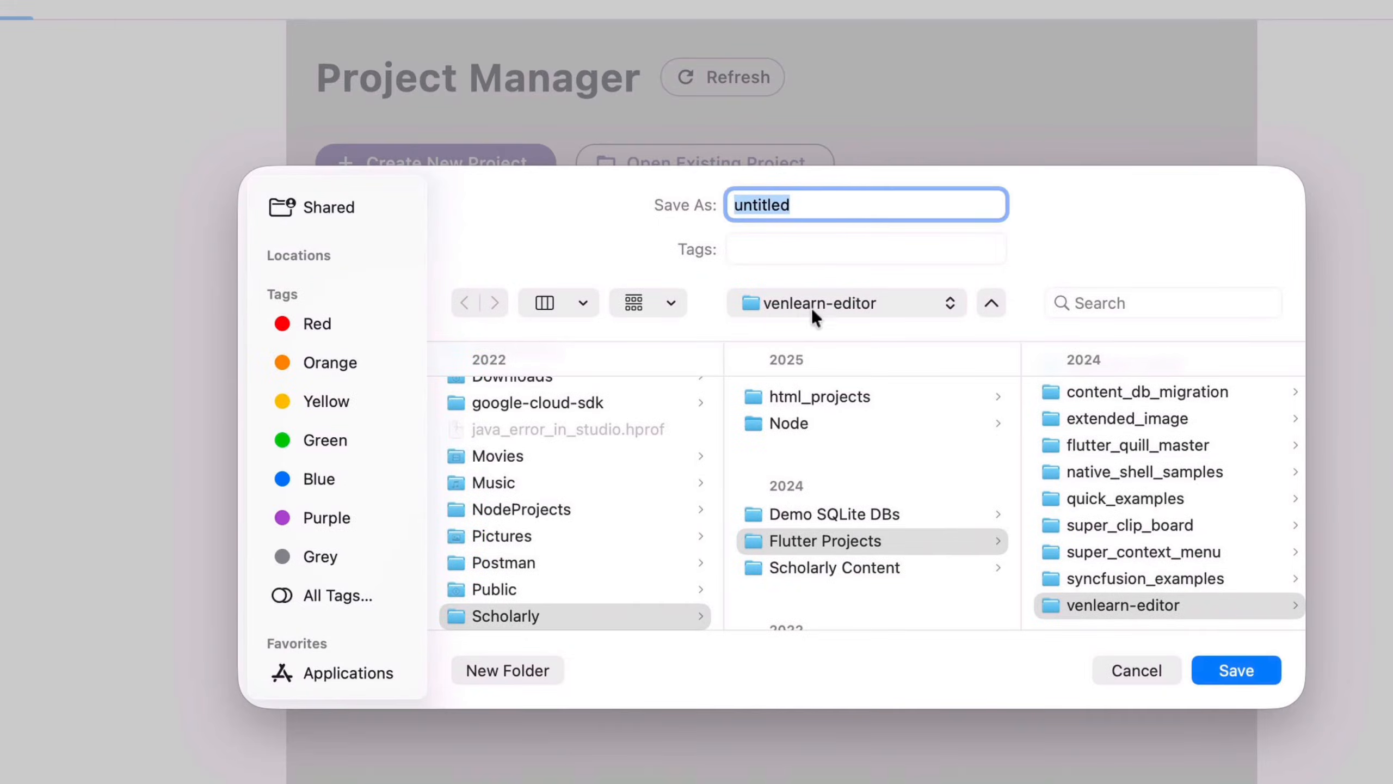
pyautogui.click(810, 311)
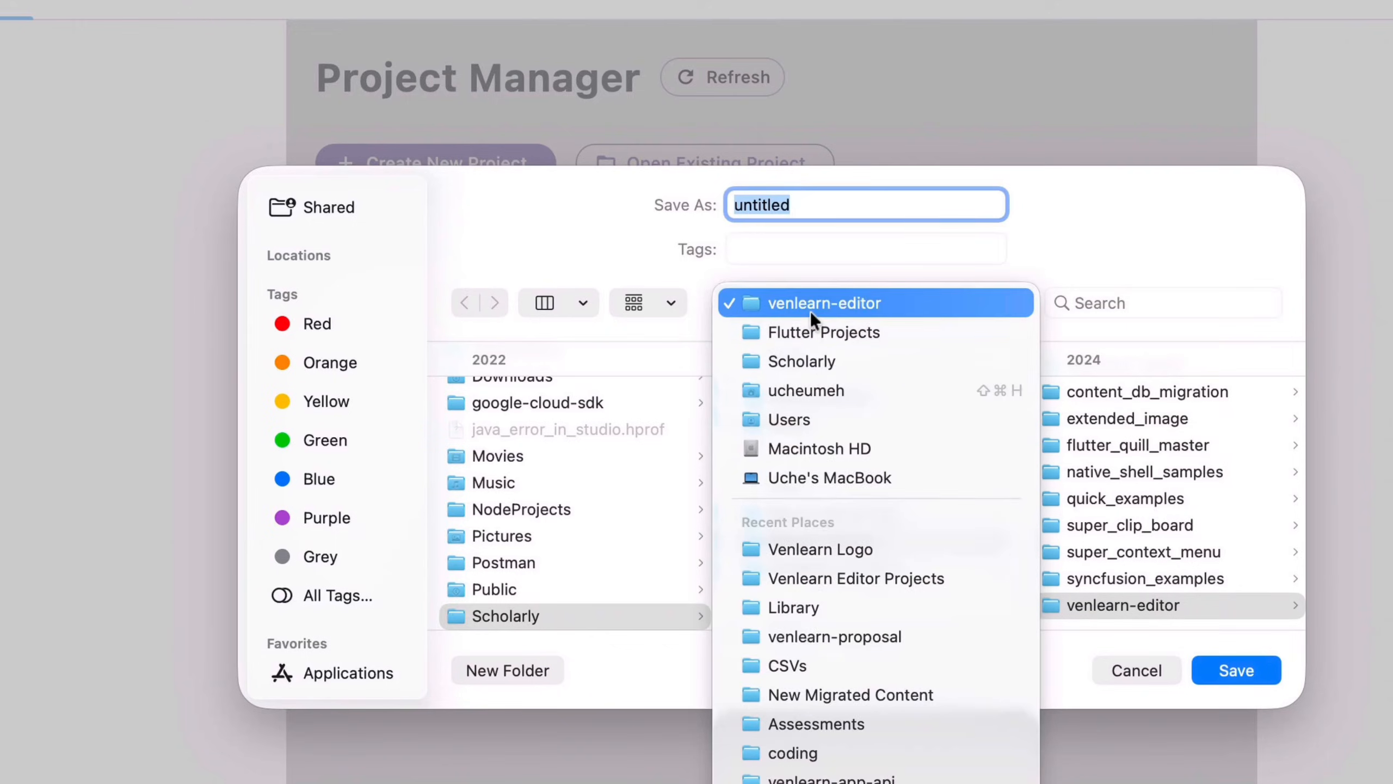
pyautogui.click(876, 578)
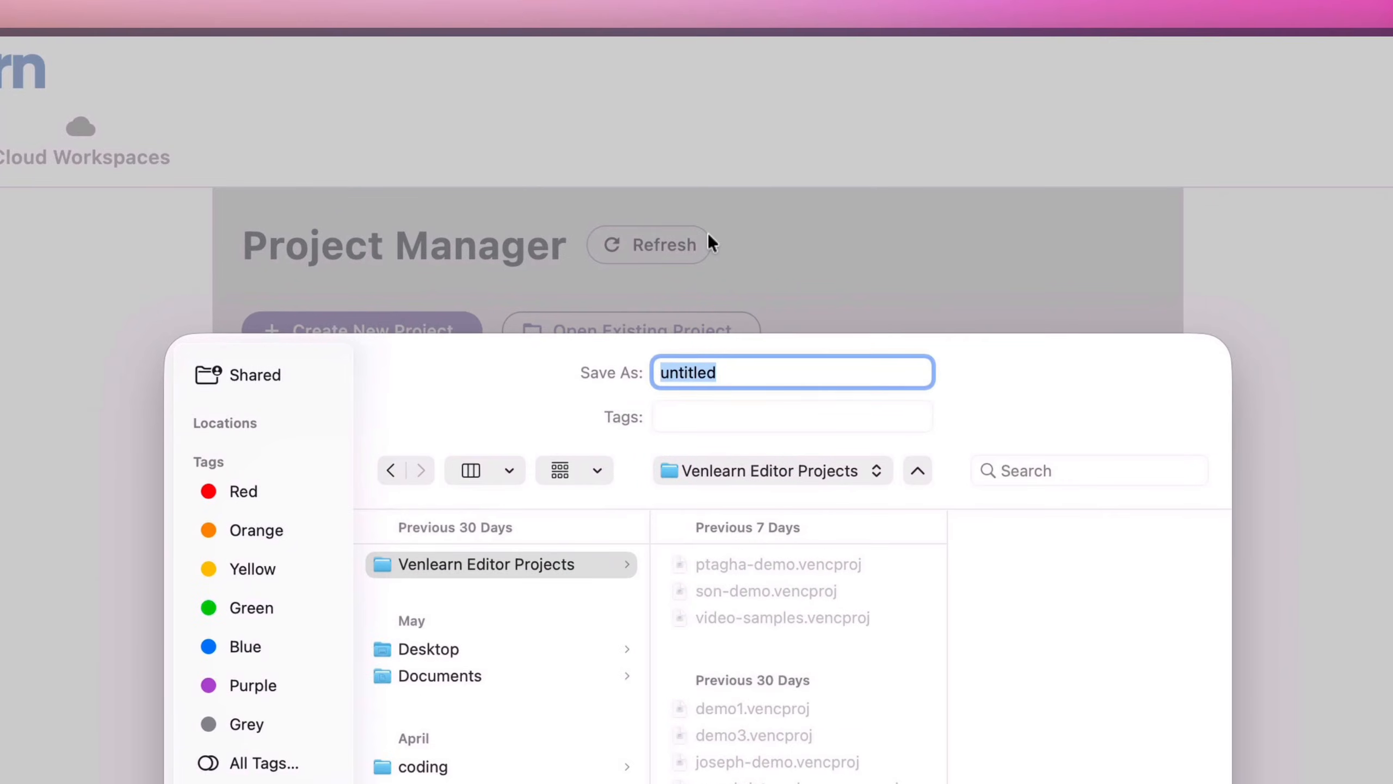
pyautogui.write('new')
pyautogui.write('-de')
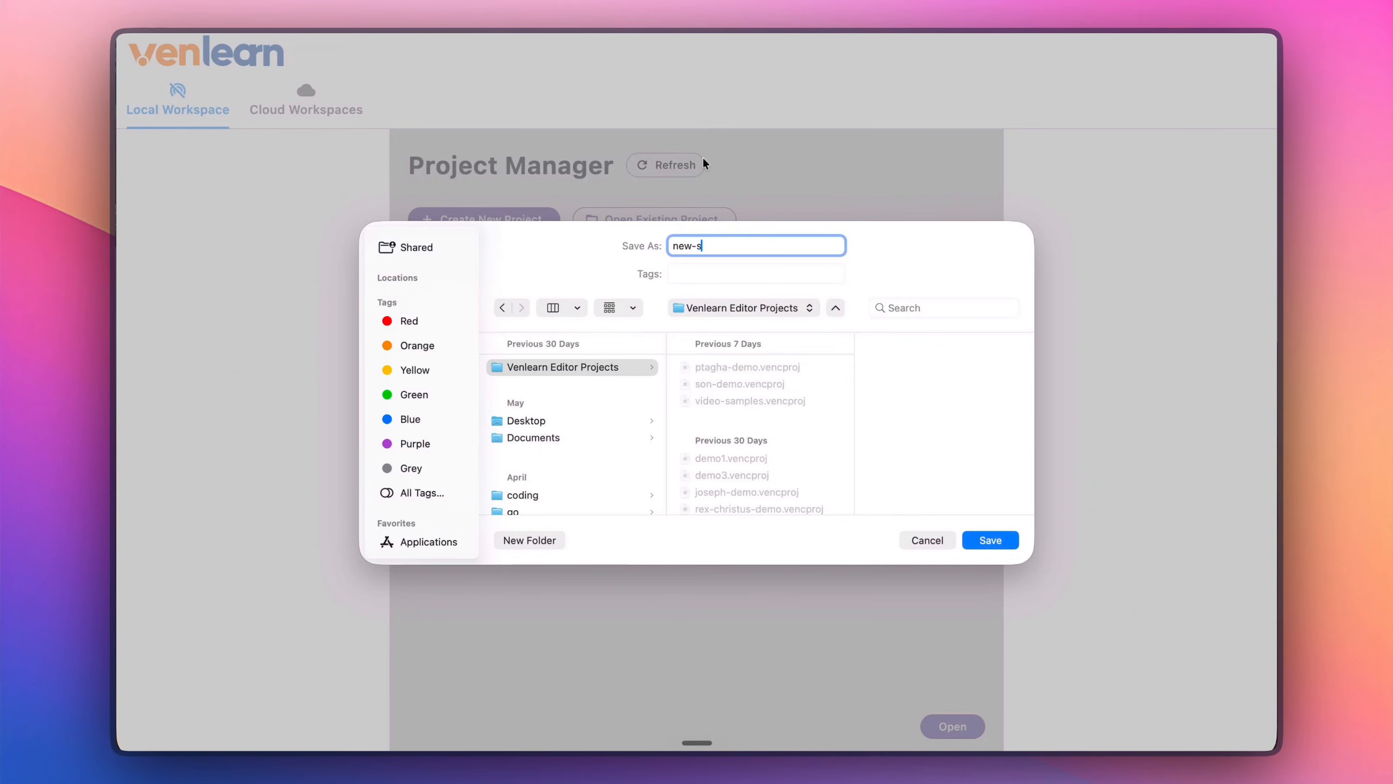
pyautogui.write('mo')
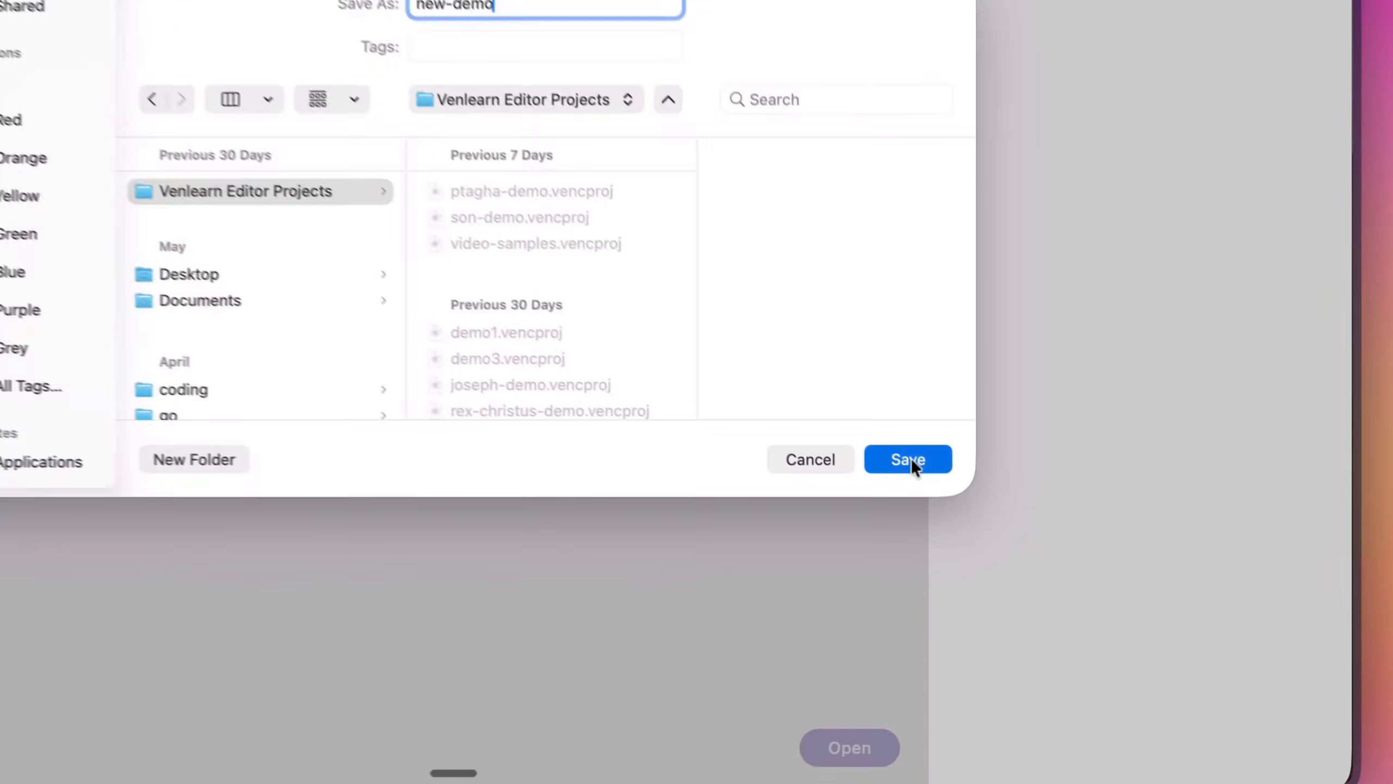
pyautogui.click(990, 540)
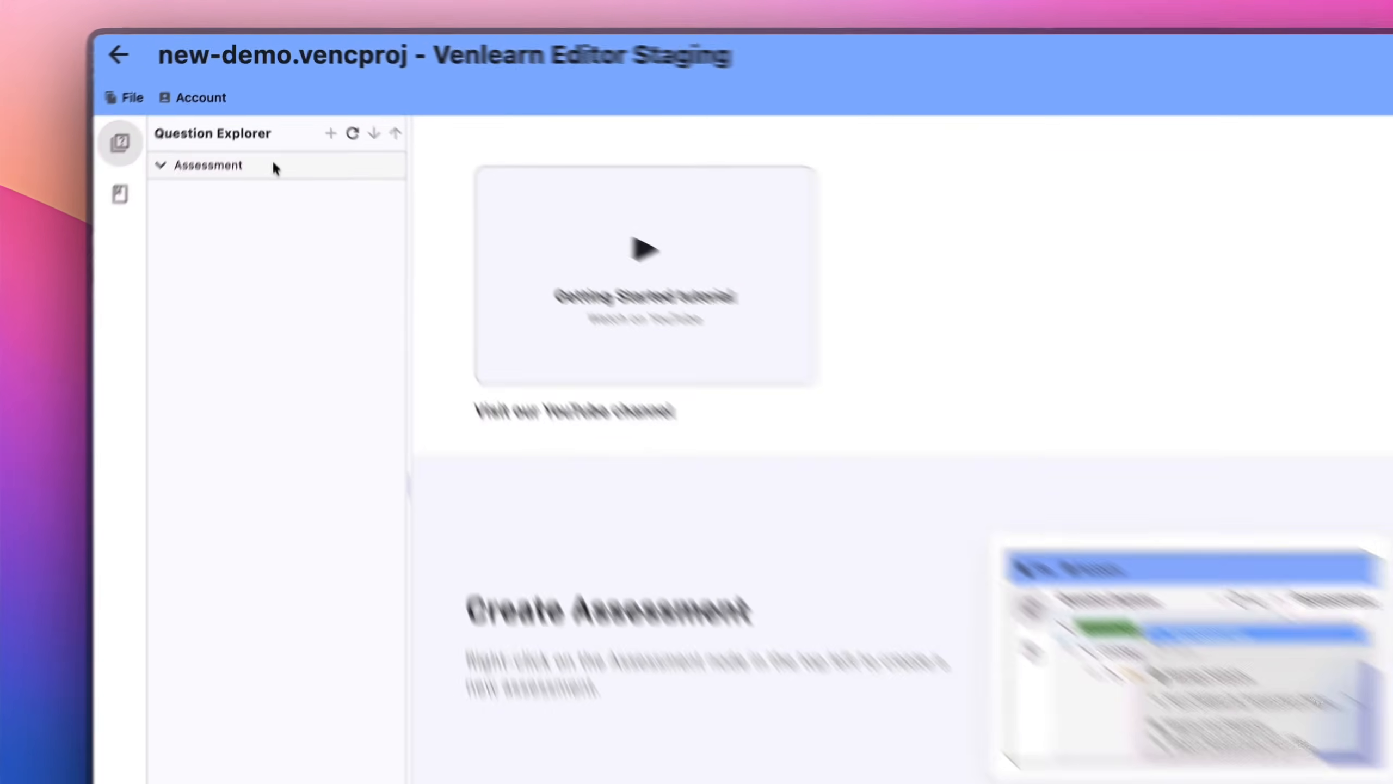
# - Add a new assessment to the project and create a subject titled Biology in it
pyautogui.rightClick(271, 145)
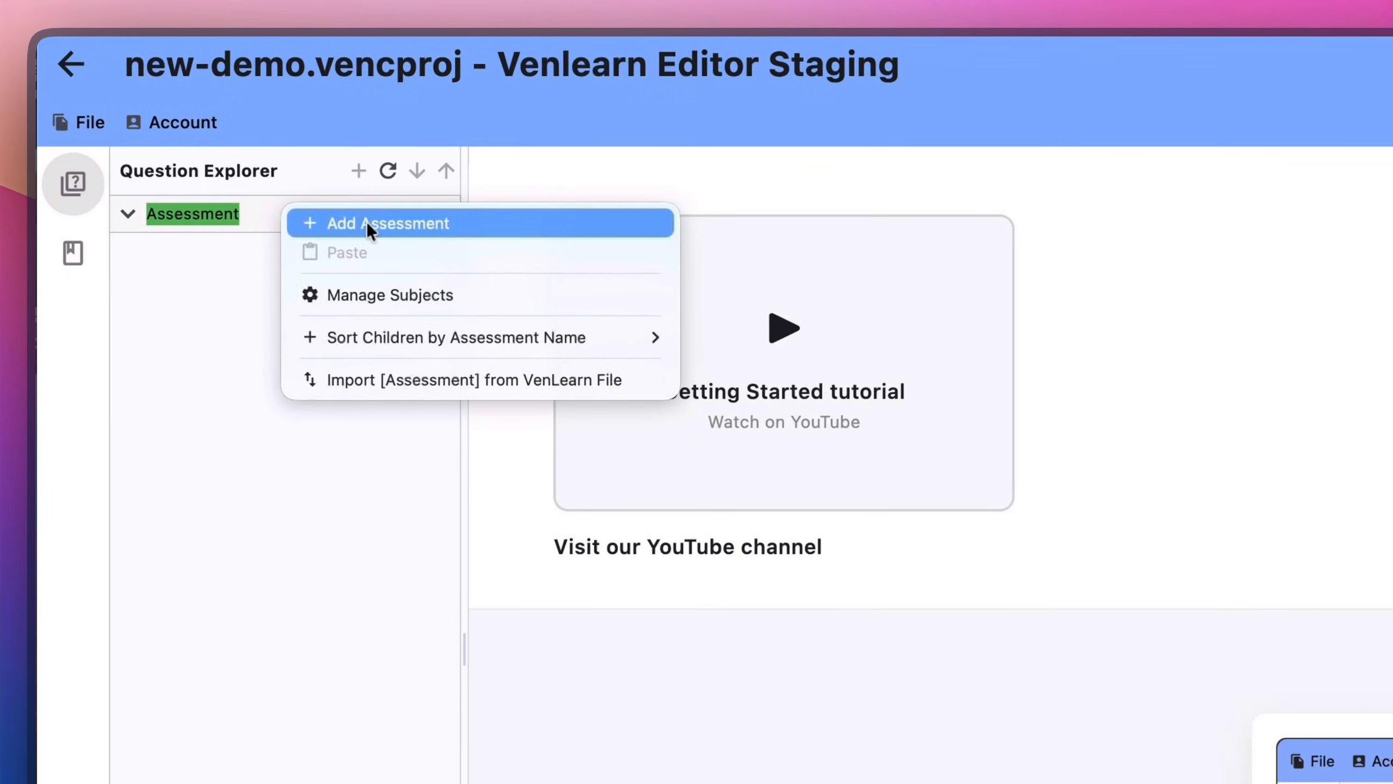
pyautogui.click(418, 222)
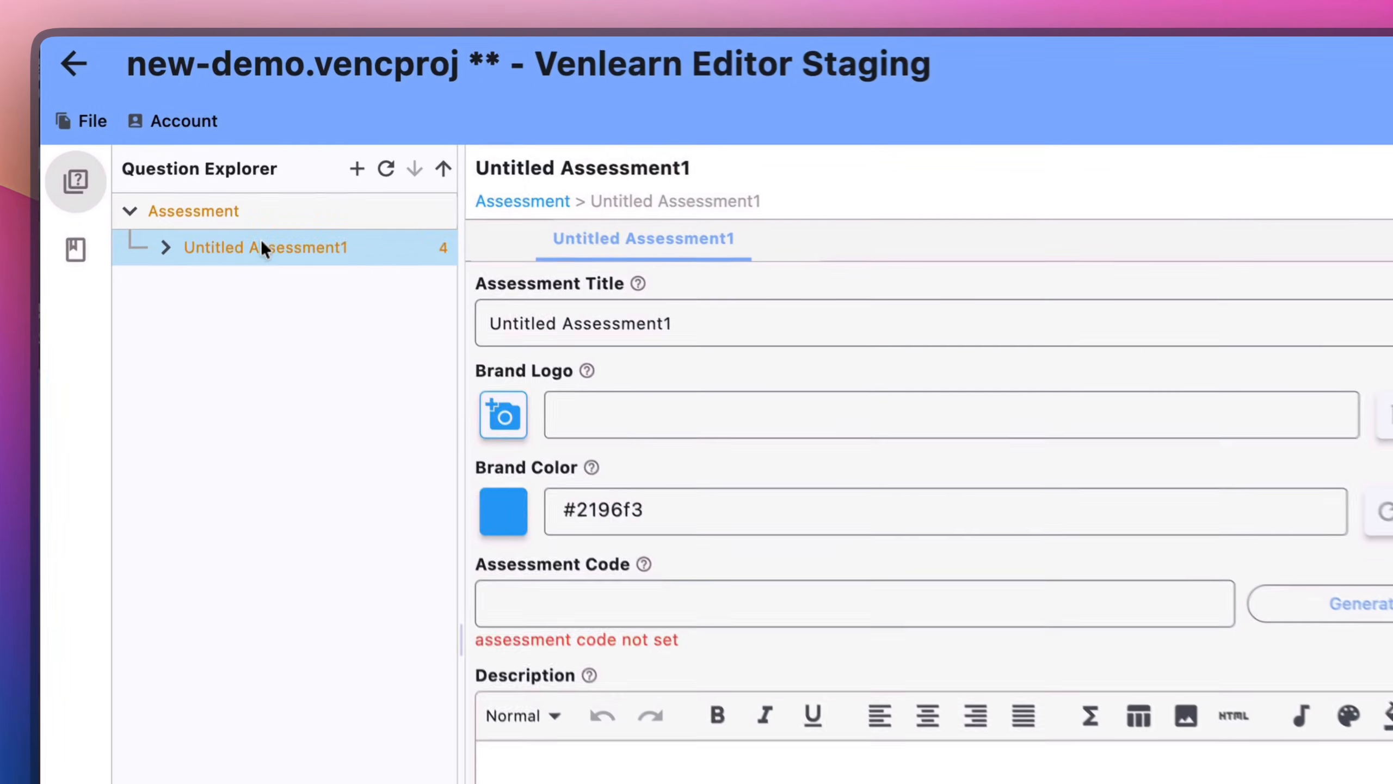
pyautogui.rightClick(258, 166)
pyautogui.moveTo(395, 250)
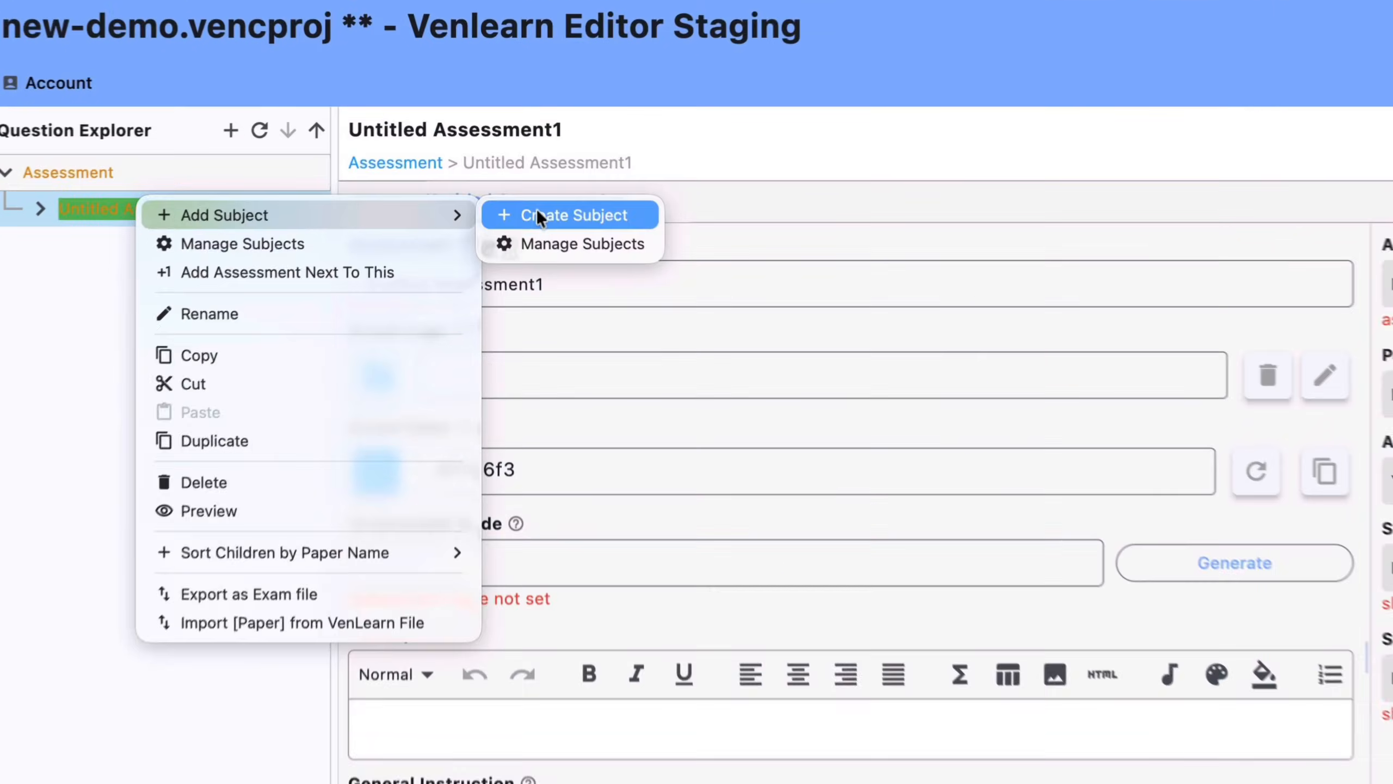
pyautogui.click(538, 214)
pyautogui.click(655, 434)
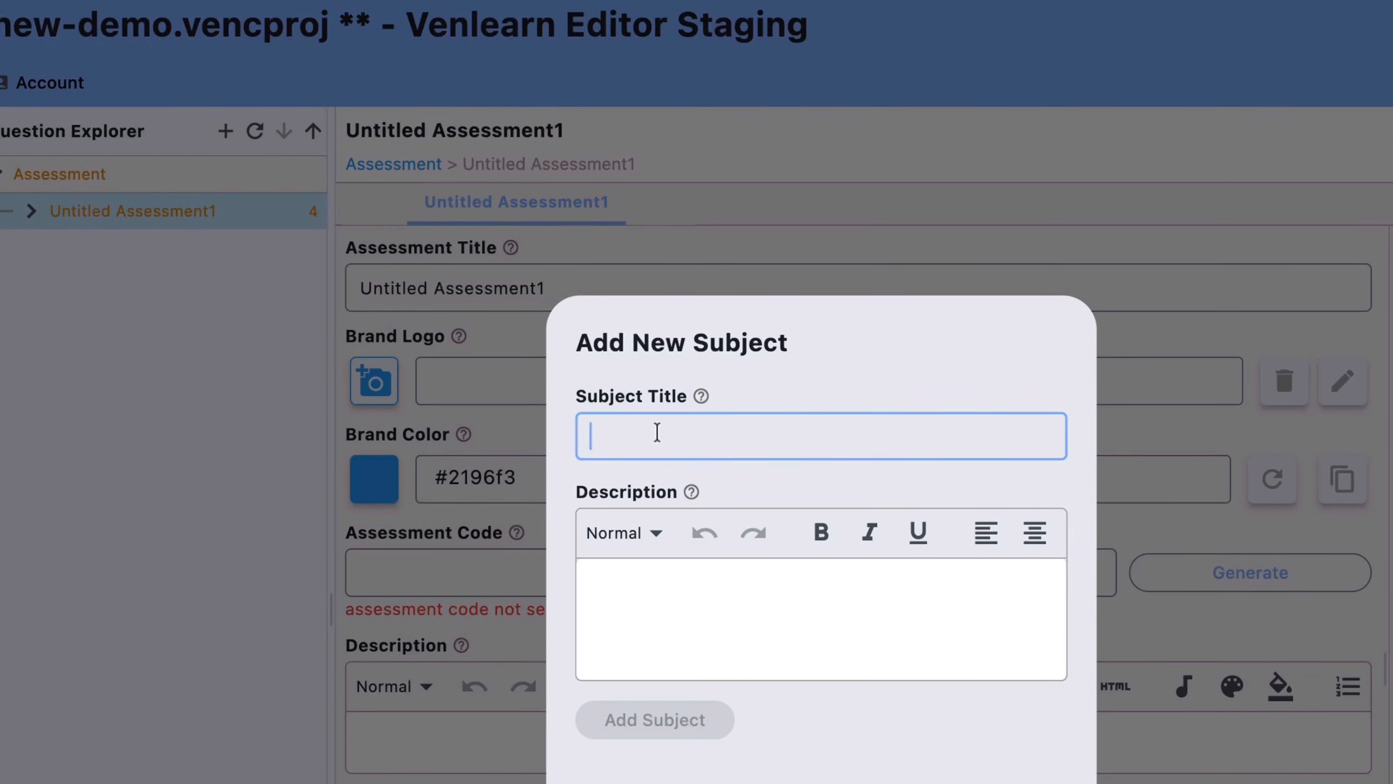
pyautogui.write('Biology')
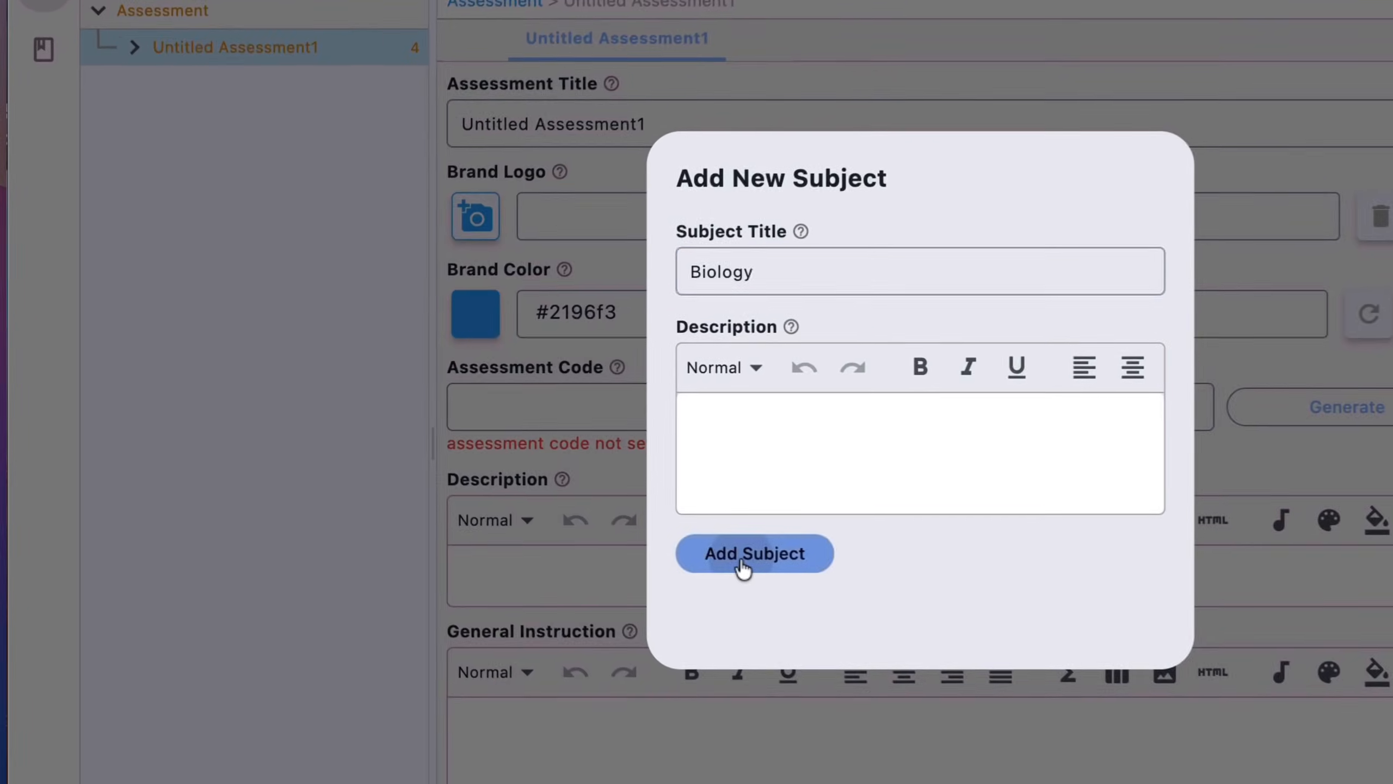
pyautogui.click(591, 490)
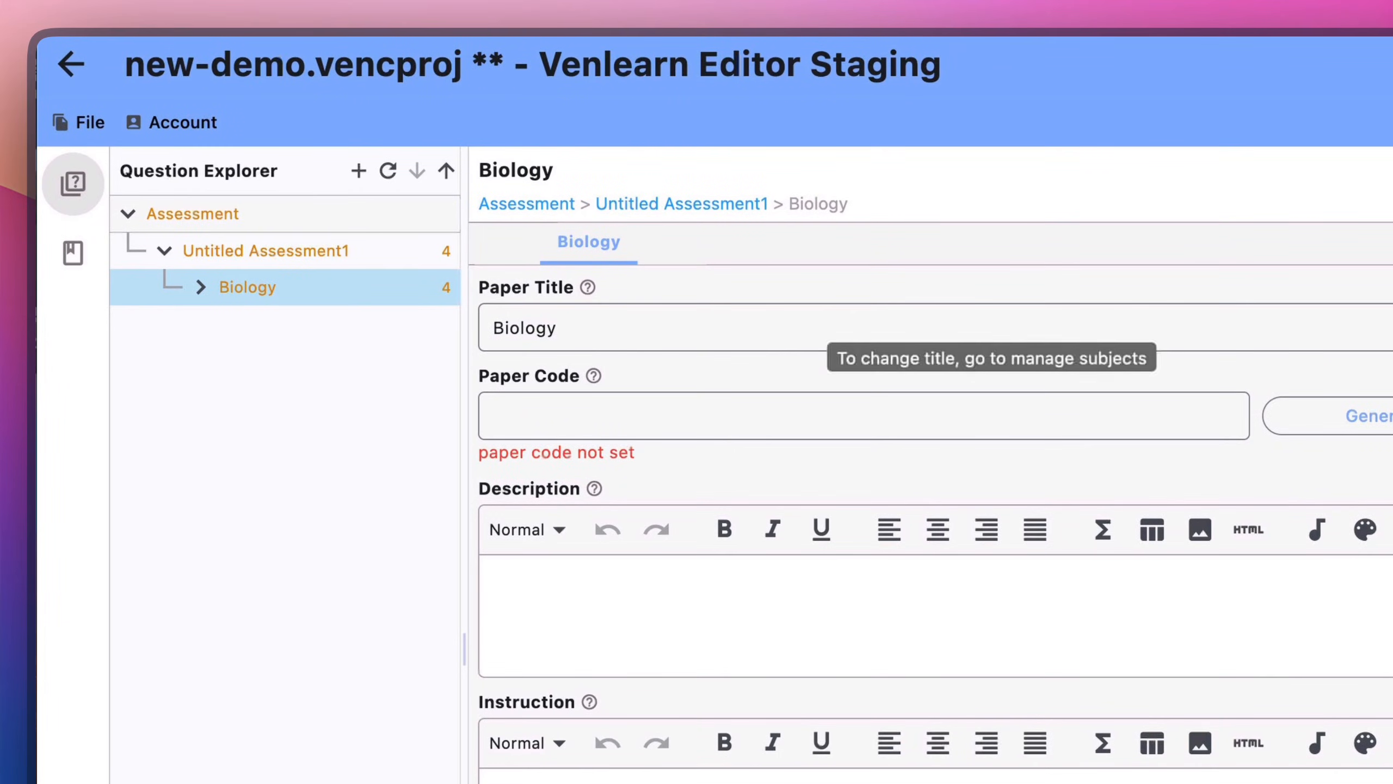
# - Rename the untitled assessment as JSS 1 Assessment
pyautogui.click(305, 251)
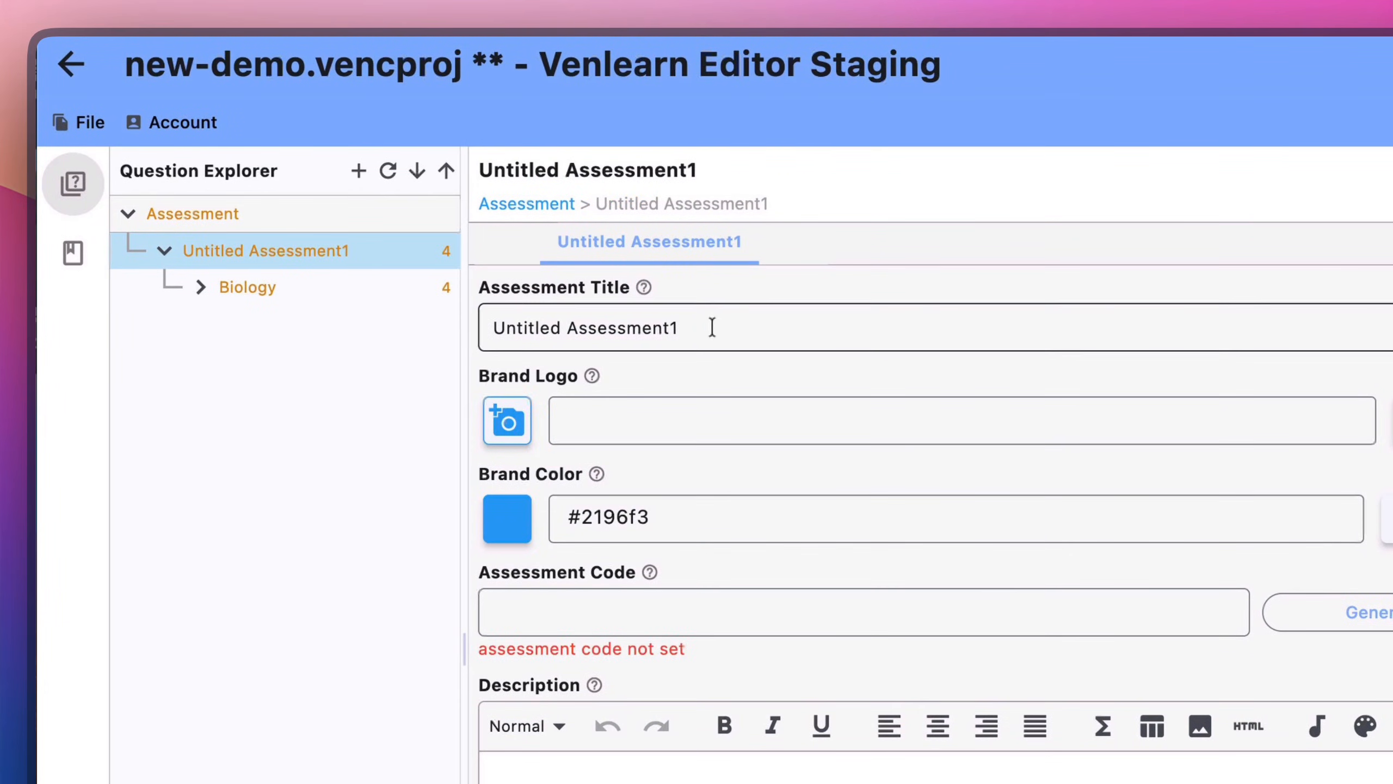
pyautogui.moveTo(712, 328); pyautogui.dragTo(448, 316)
pyautogui.write('JSS 1')
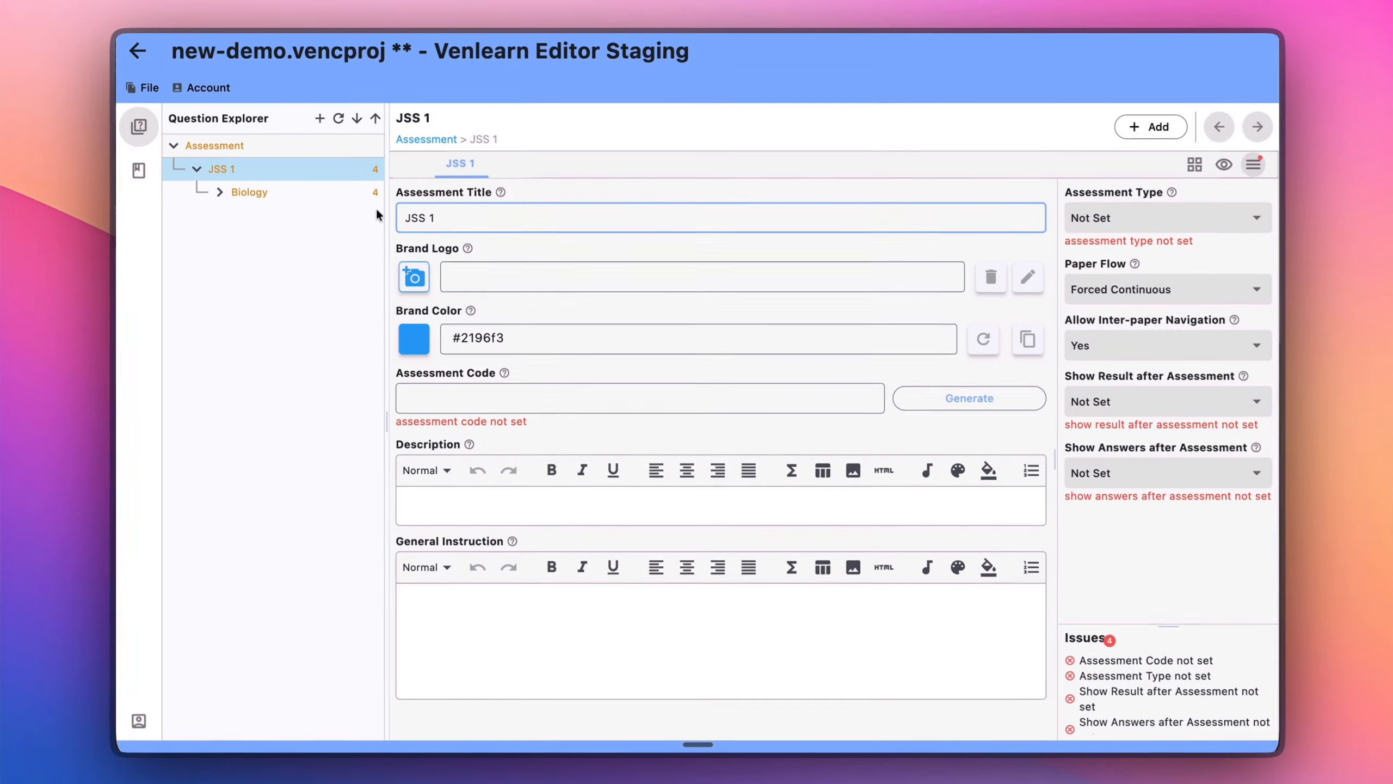
pyautogui.write(' Assews')
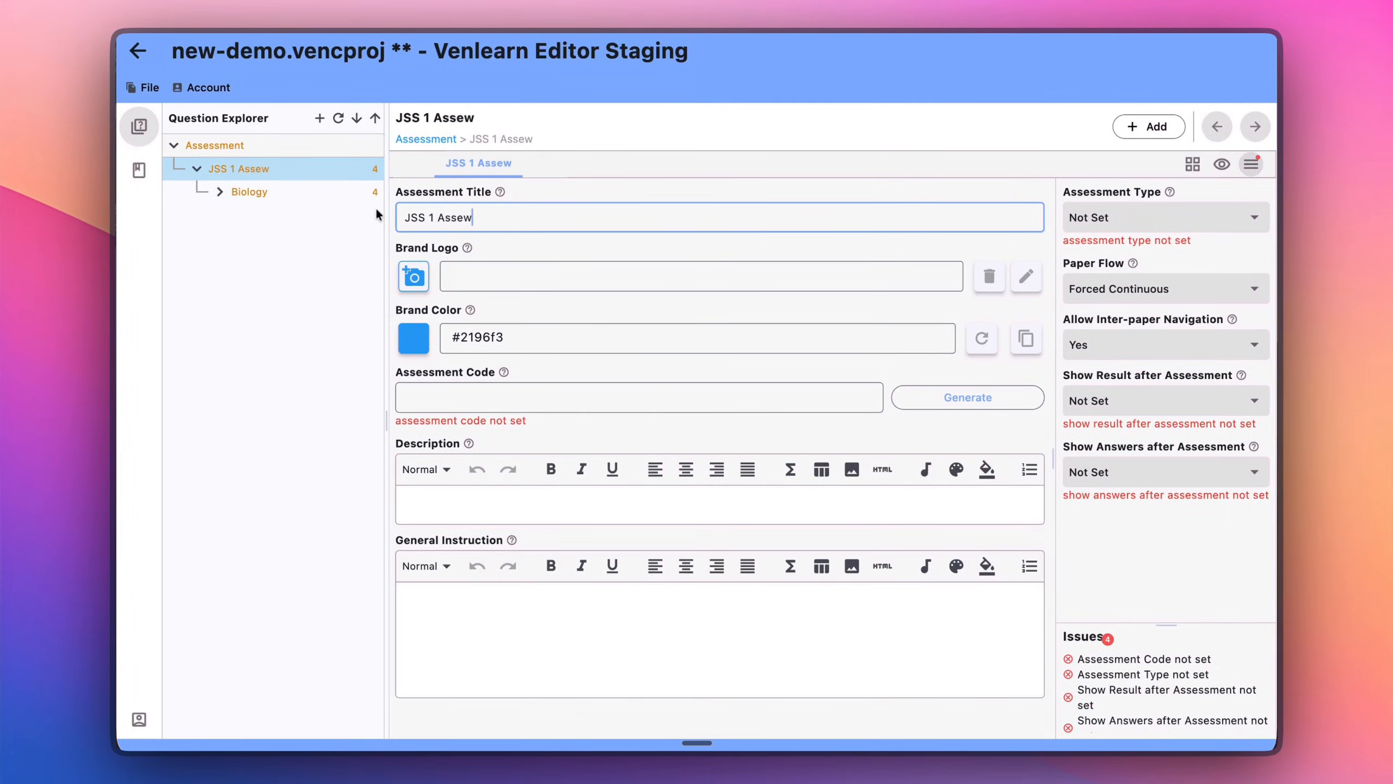
pyautogui.press('BackSpace')
pyautogui.write('ssment')
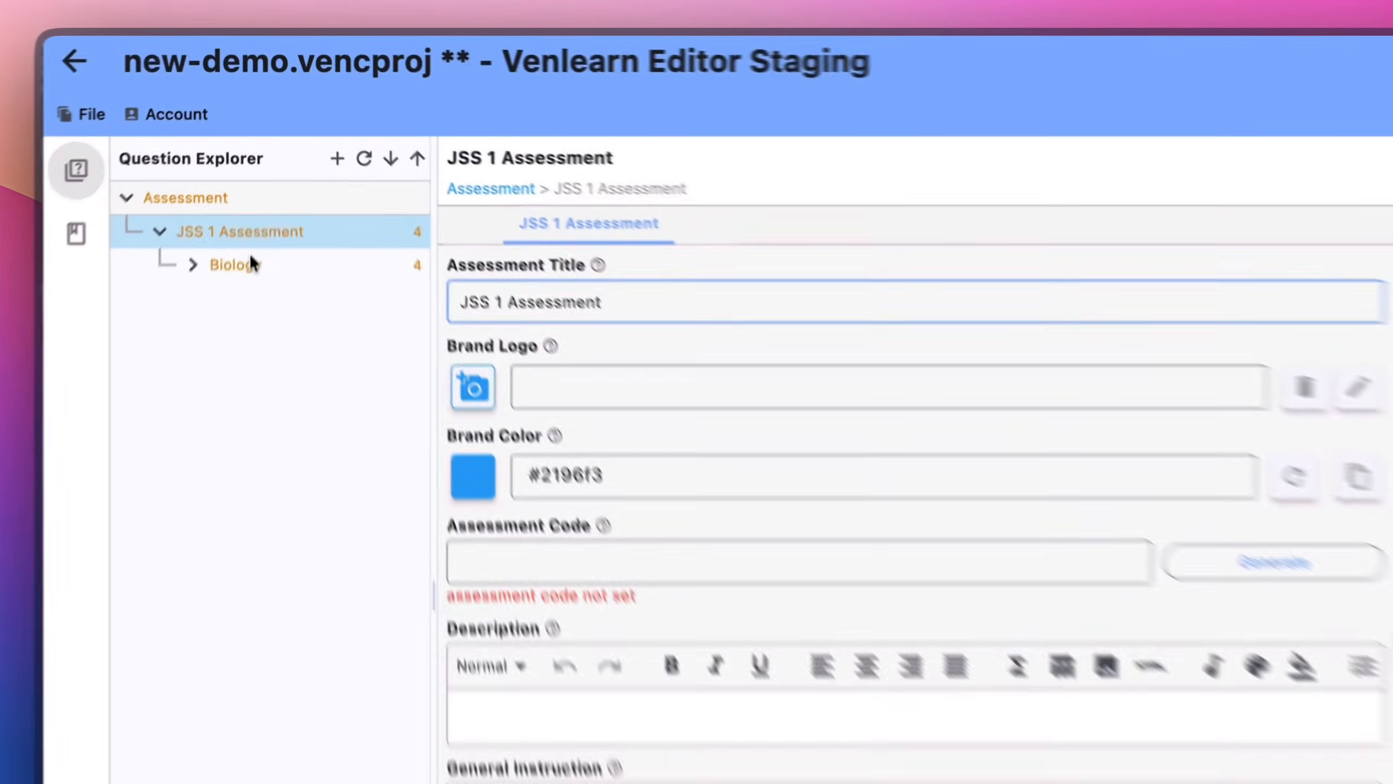
# - Examine the settings of JSS 1 Assessment and of its Biology paper
pyautogui.click(256, 191)
pyautogui.click(235, 291)
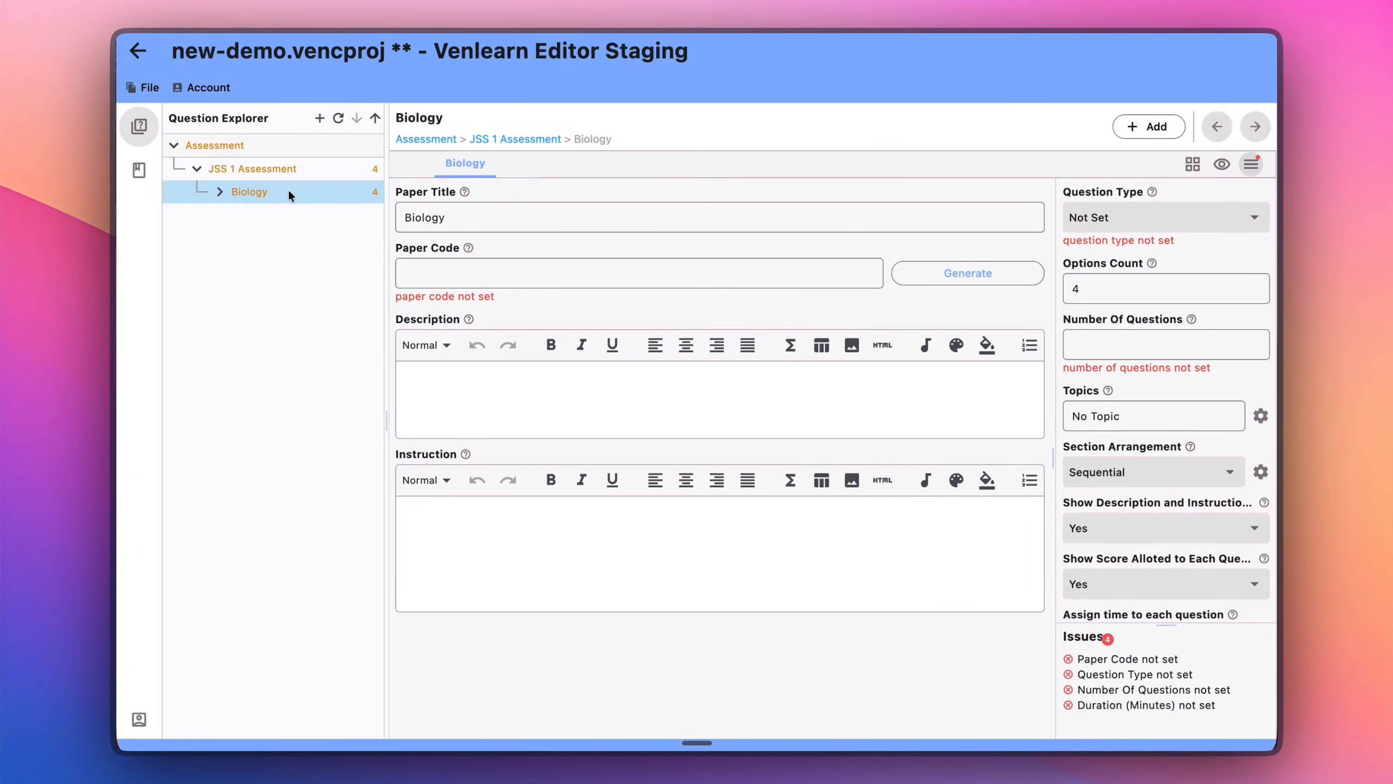
pyautogui.click(255, 172)
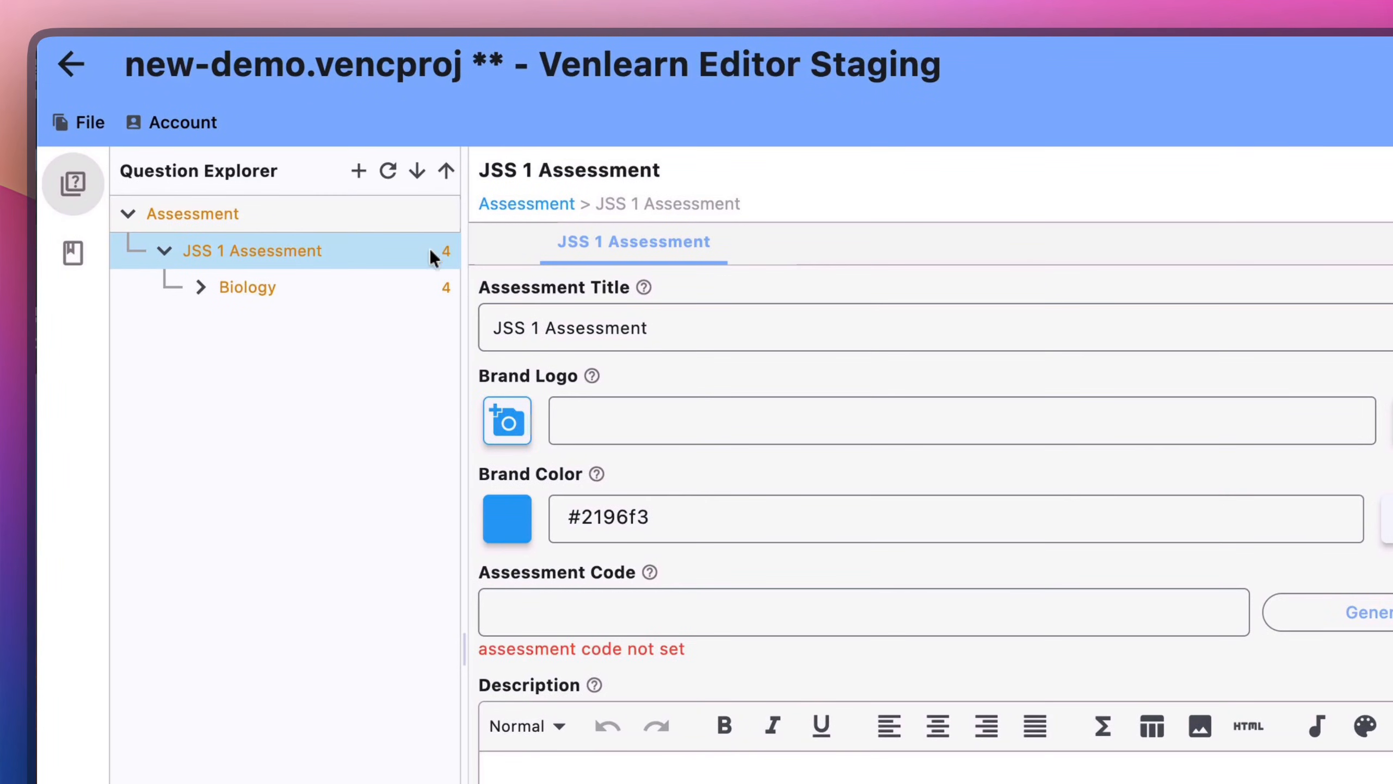
pyautogui.click(328, 289)
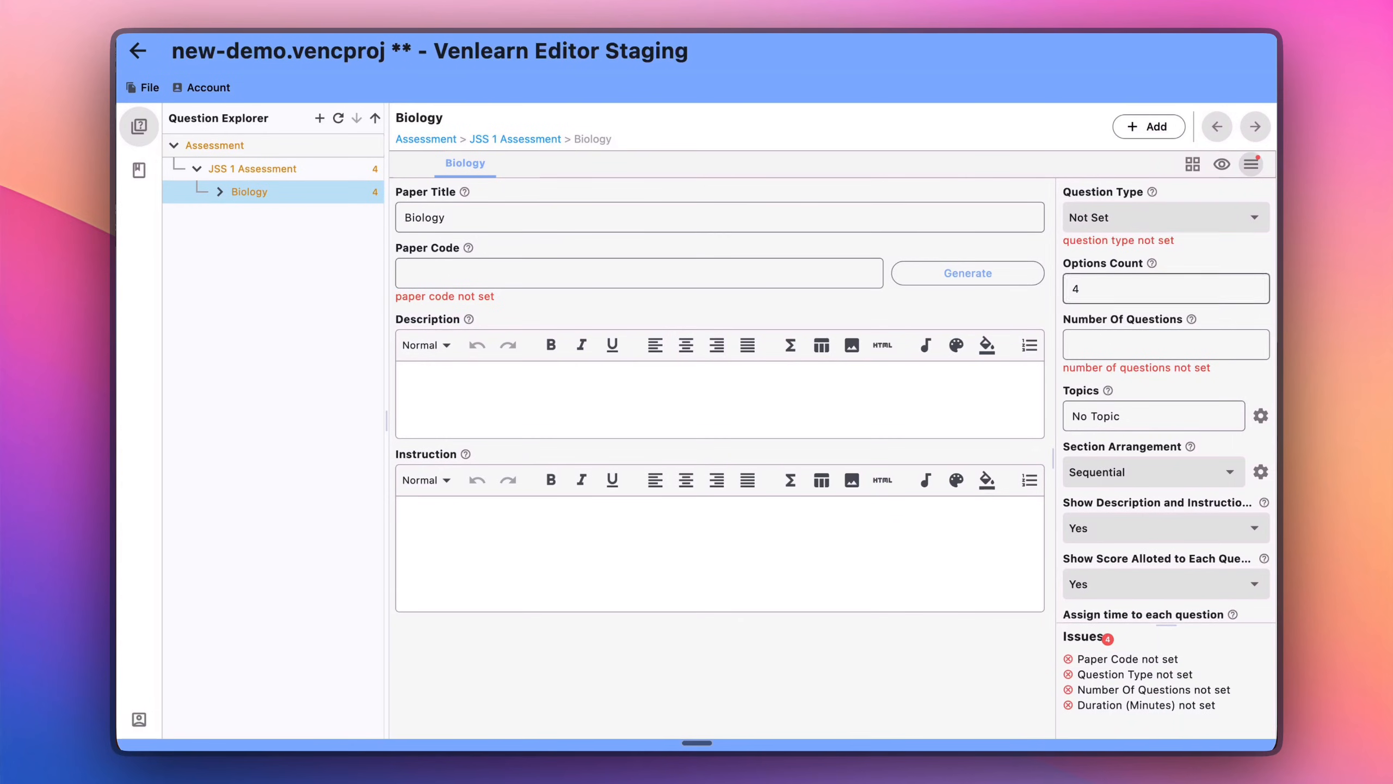
pyautogui.scroll(-2, 1125, 453)
pyautogui.scroll(-6, 1126, 453)
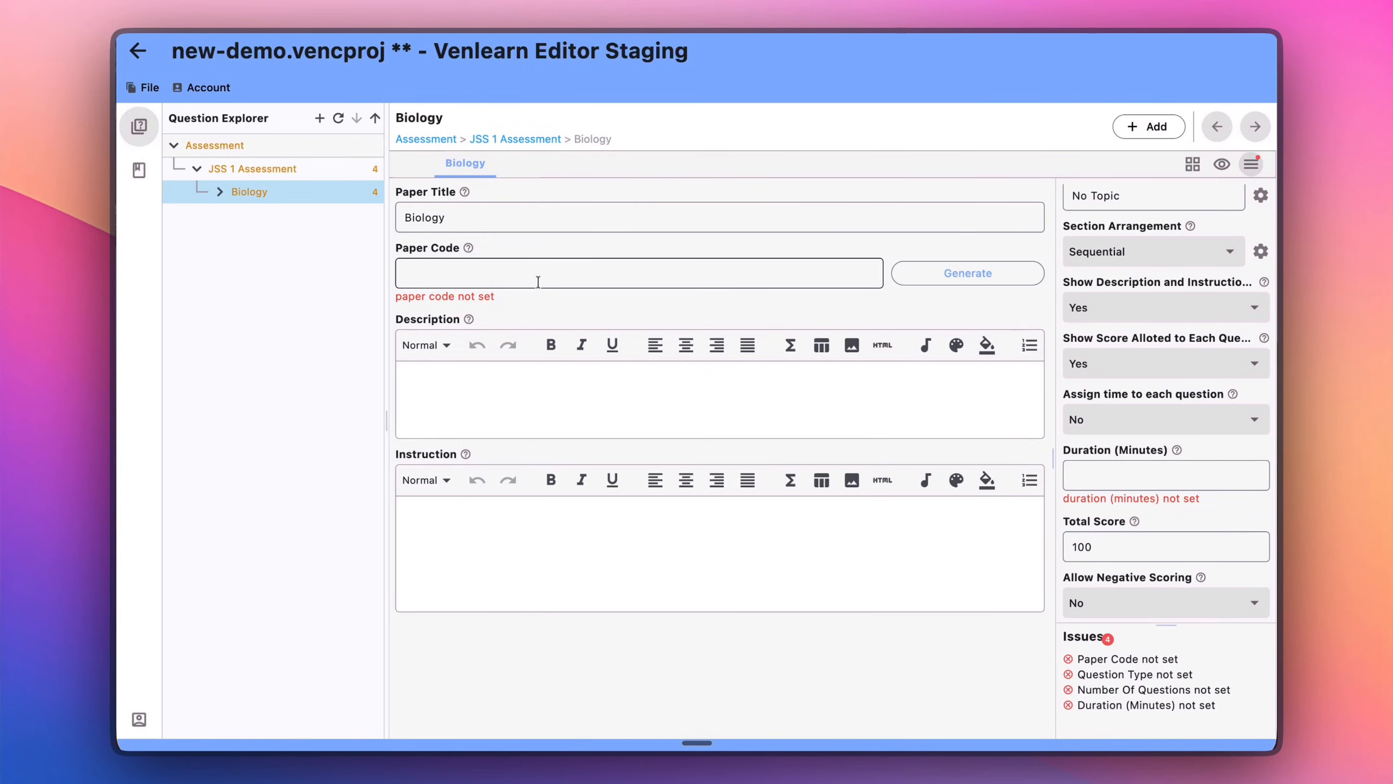
# - Set the Biology paper's question type to Multiple Choice, Single-Select
pyautogui.scroll(5, 1197, 342)
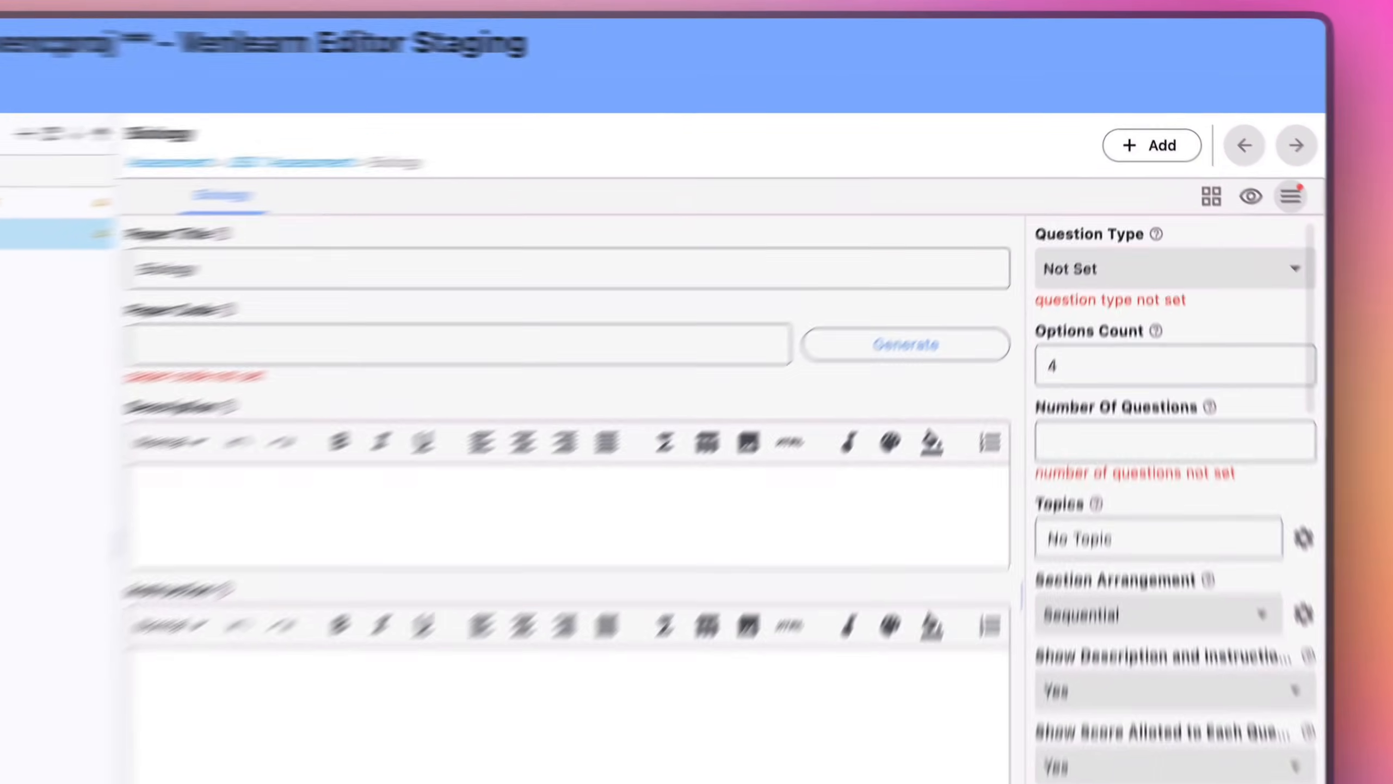
pyautogui.click(1152, 220)
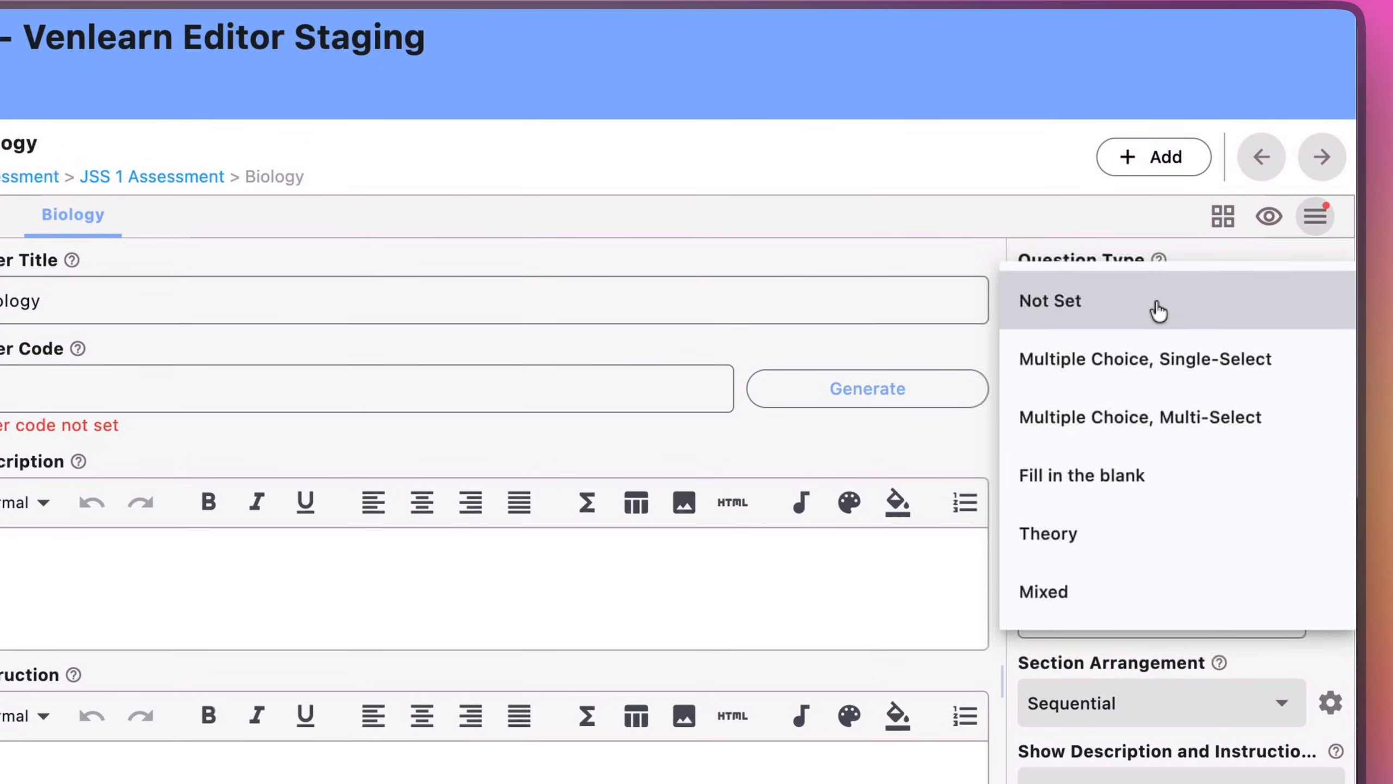
pyautogui.click(1110, 367)
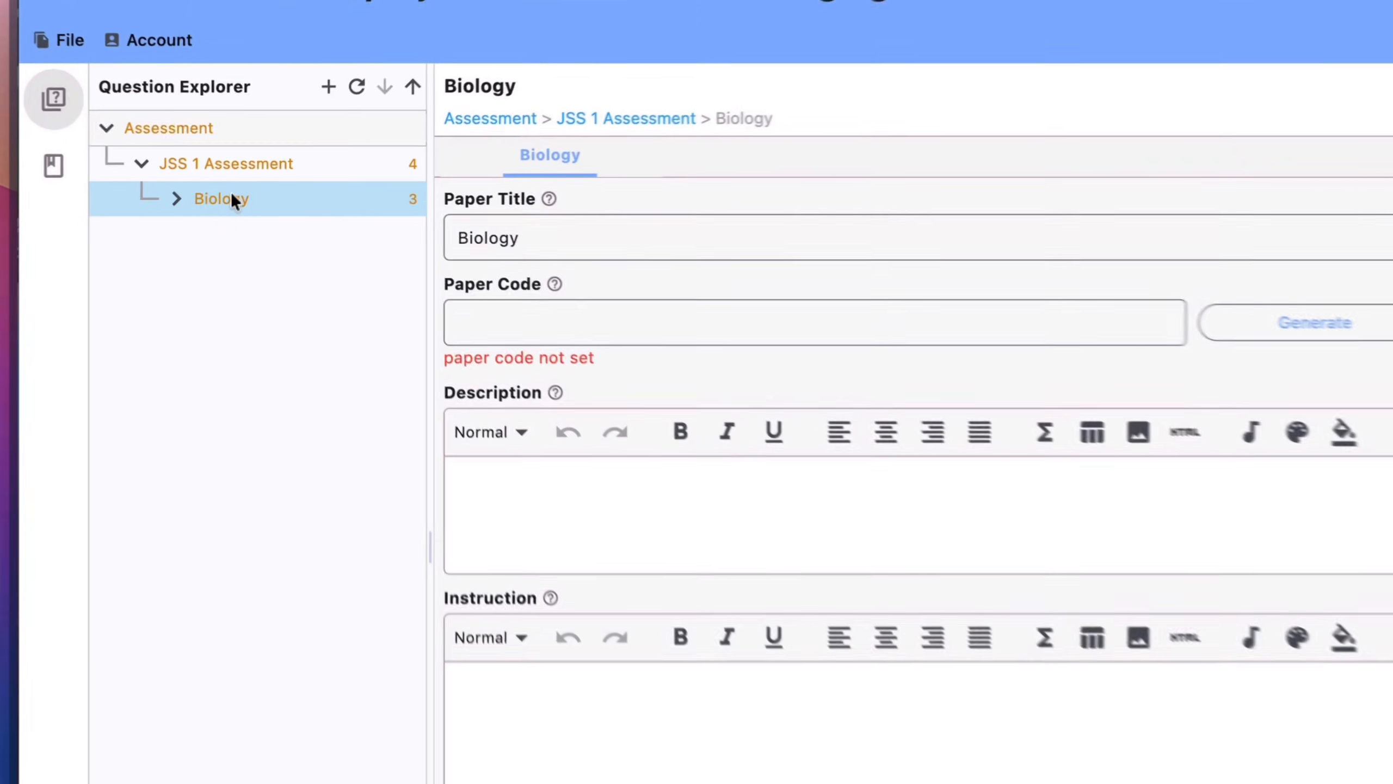
# - Create a question group titled Group 1 in the Biology paper
pyautogui.rightClick(255, 189)
pyautogui.moveTo(319, 196)
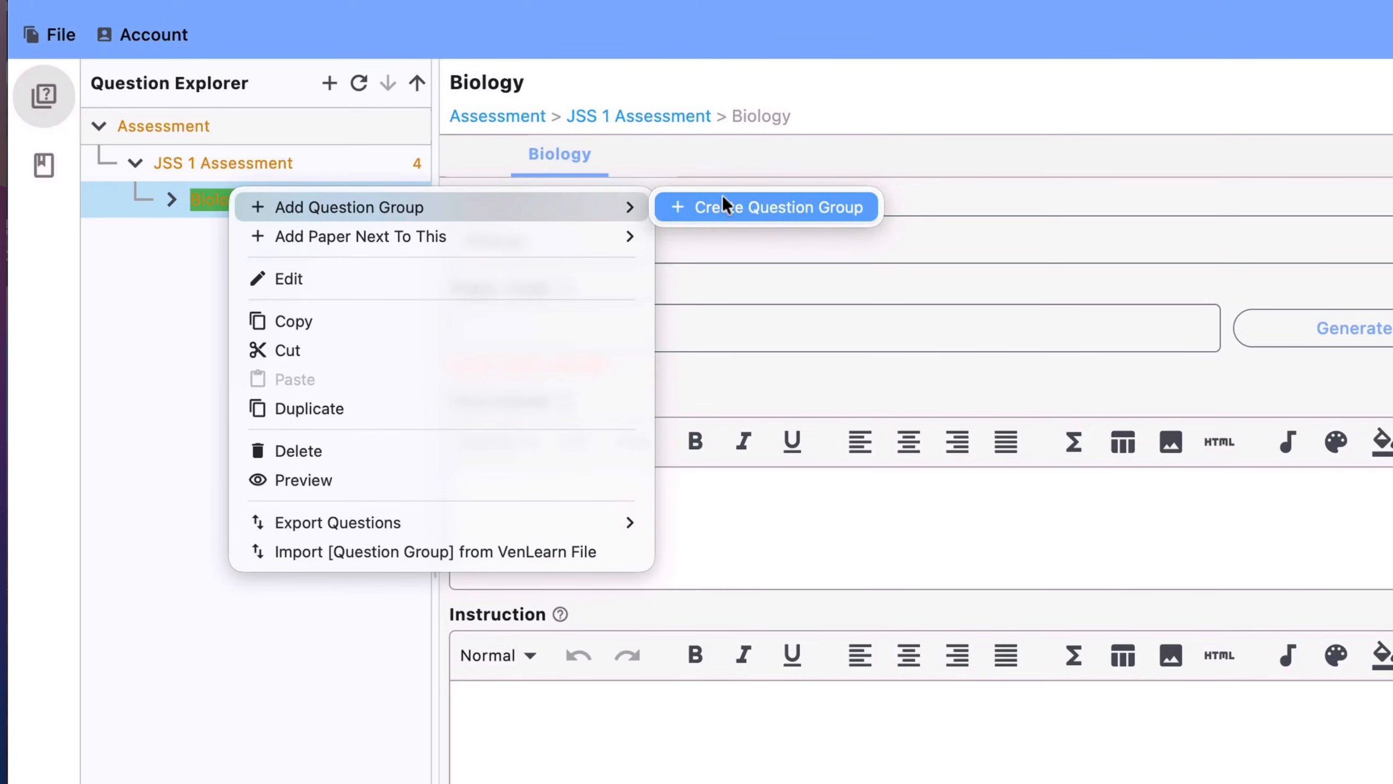
pyautogui.click(715, 209)
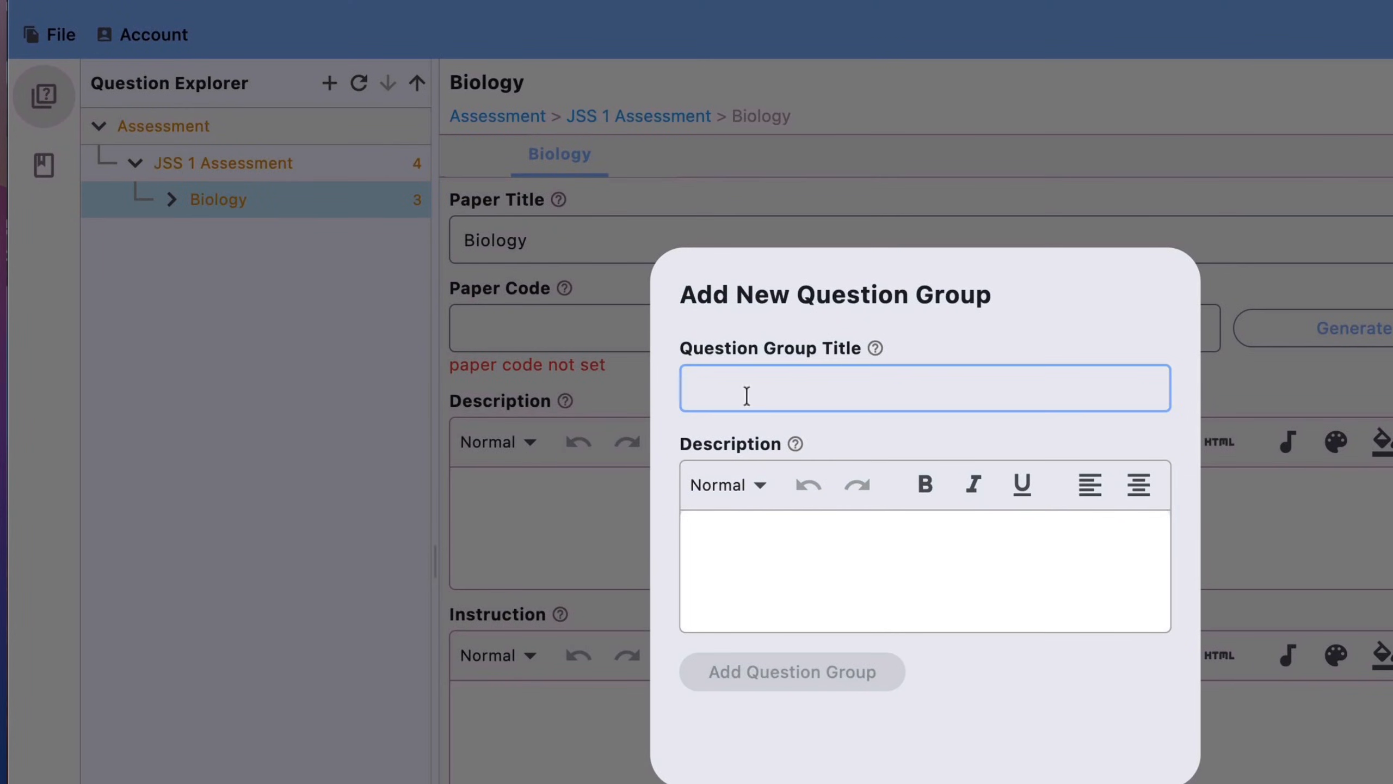
pyautogui.write('Group')
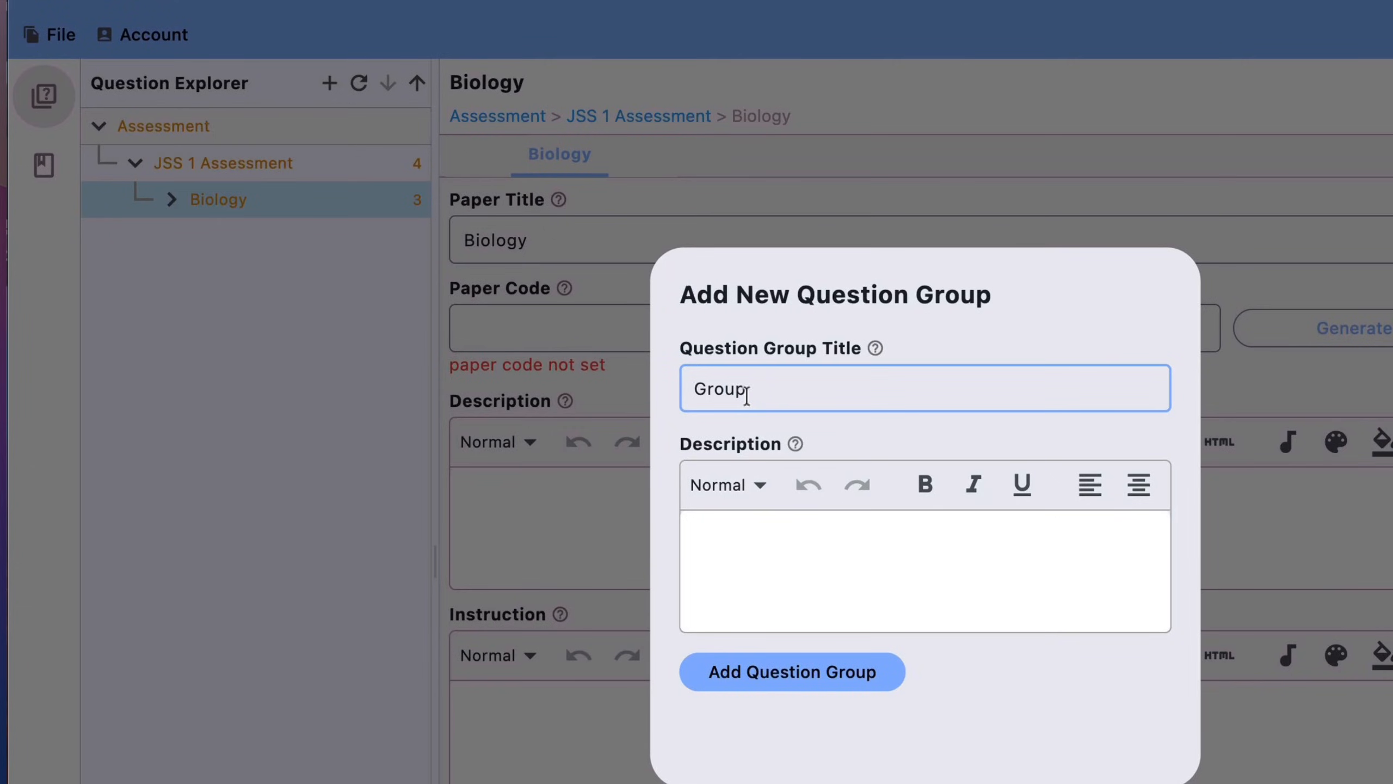
pyautogui.write(' 1')
pyautogui.click(792, 671)
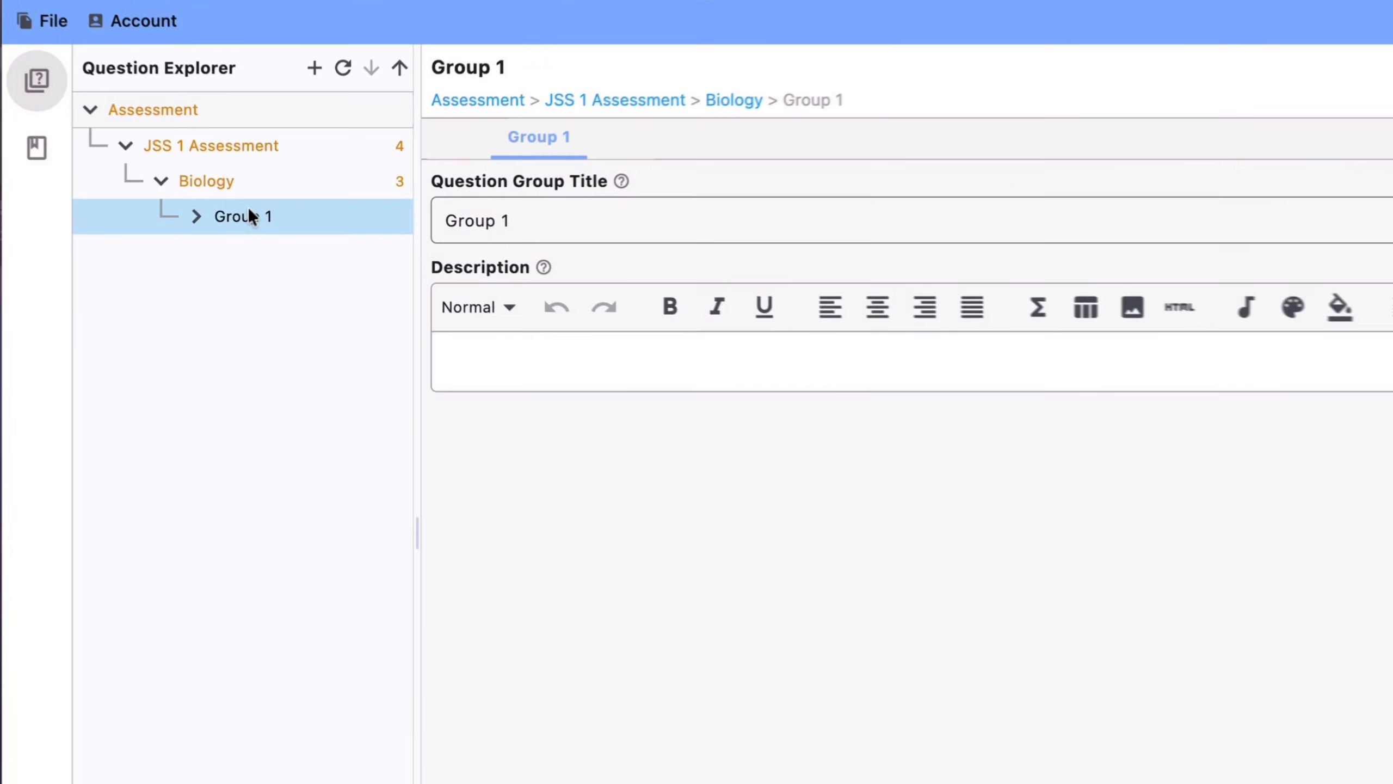
# - Add a single question to Group 1 and a batch of 2 more questions
pyautogui.rightClick(278, 214)
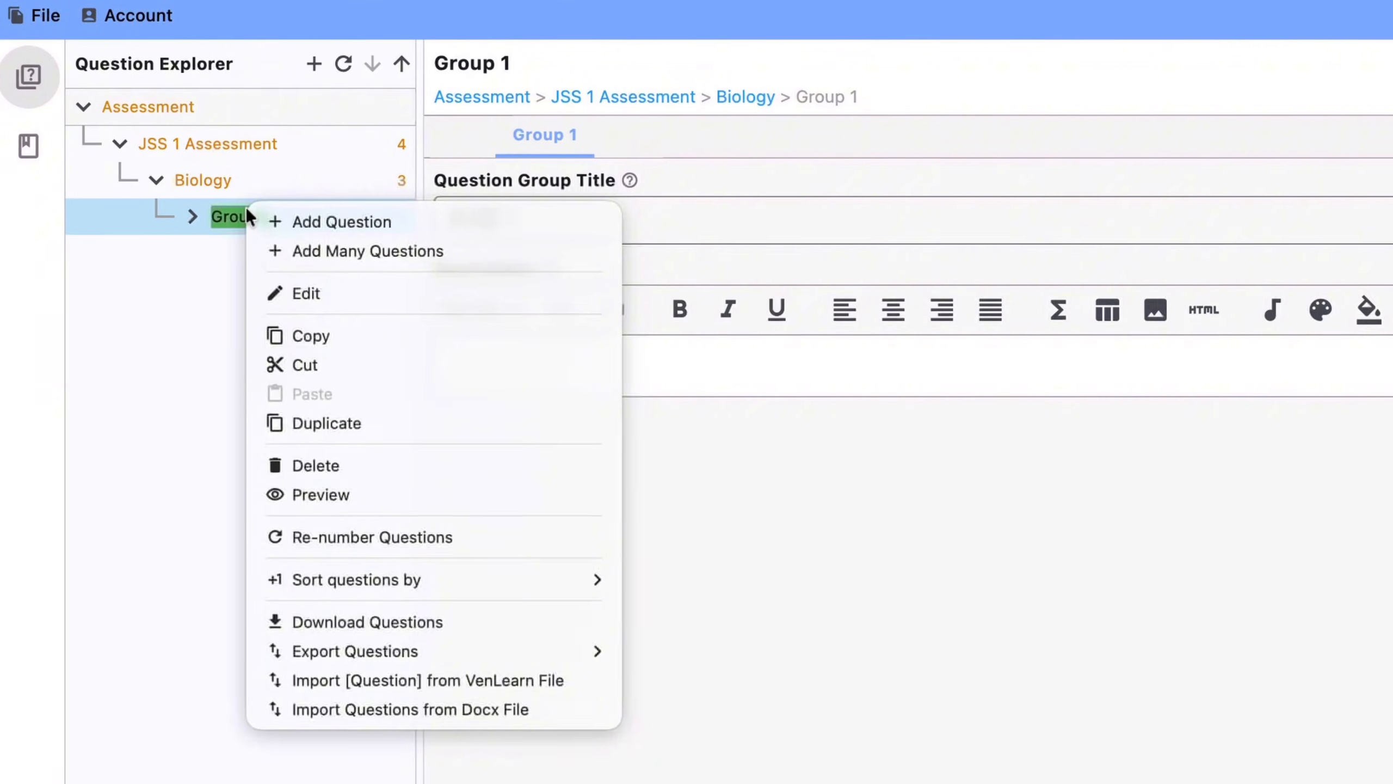
pyautogui.click(339, 229)
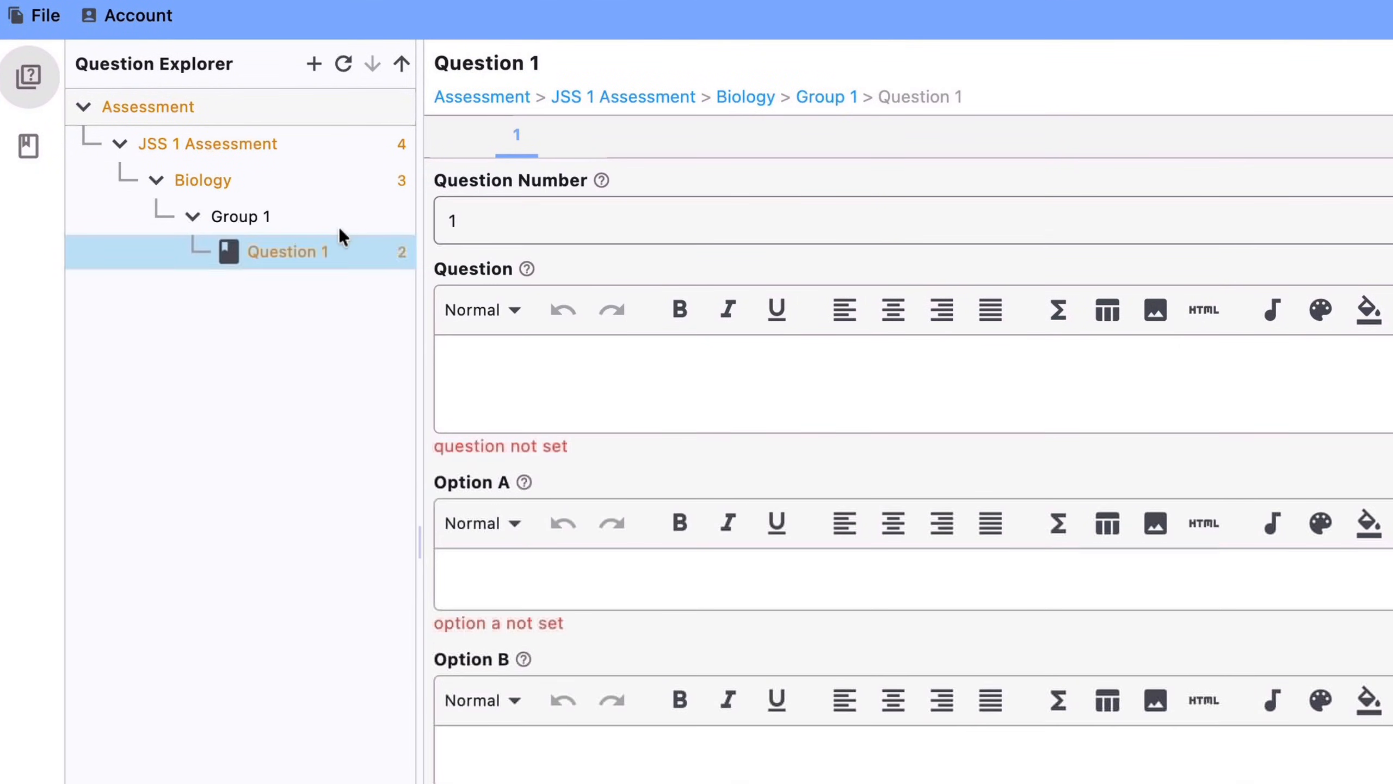
pyautogui.rightClick(294, 217)
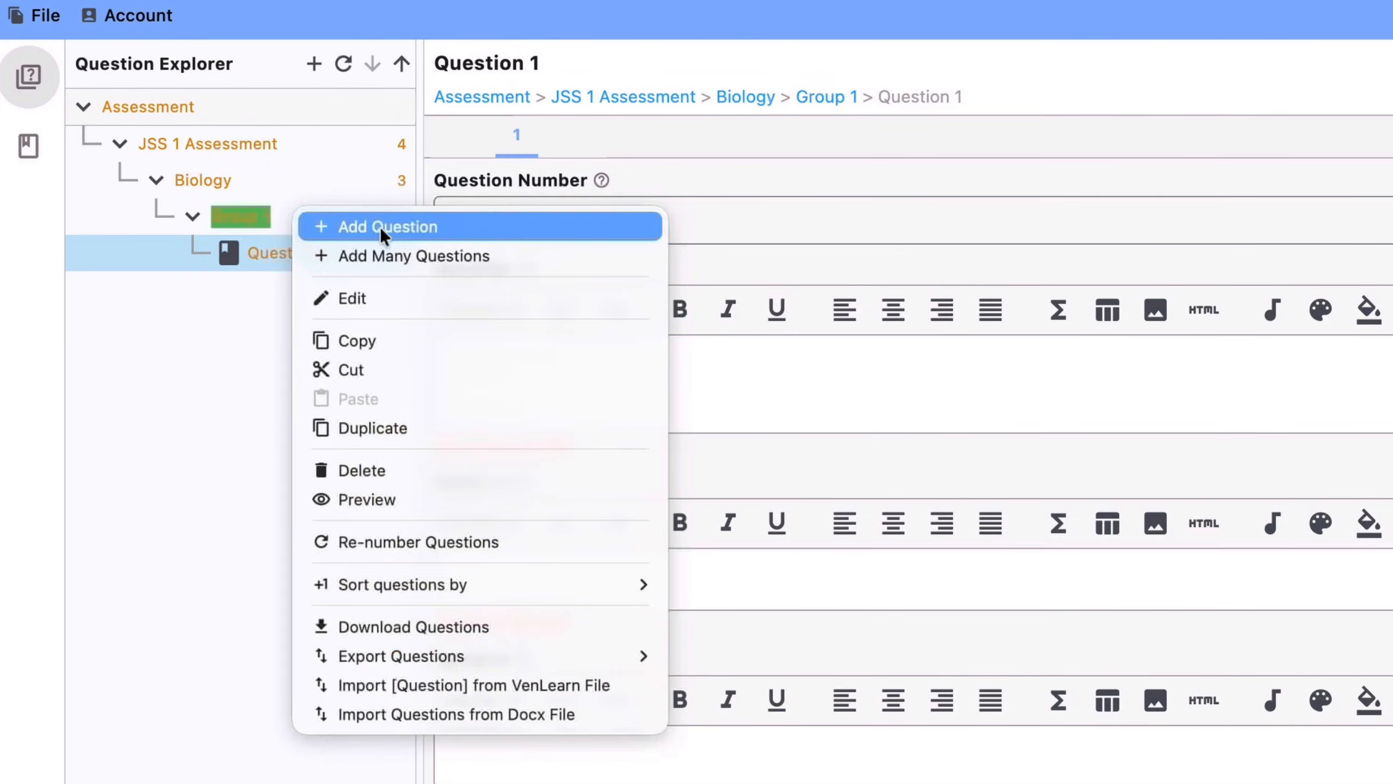
pyautogui.click(431, 257)
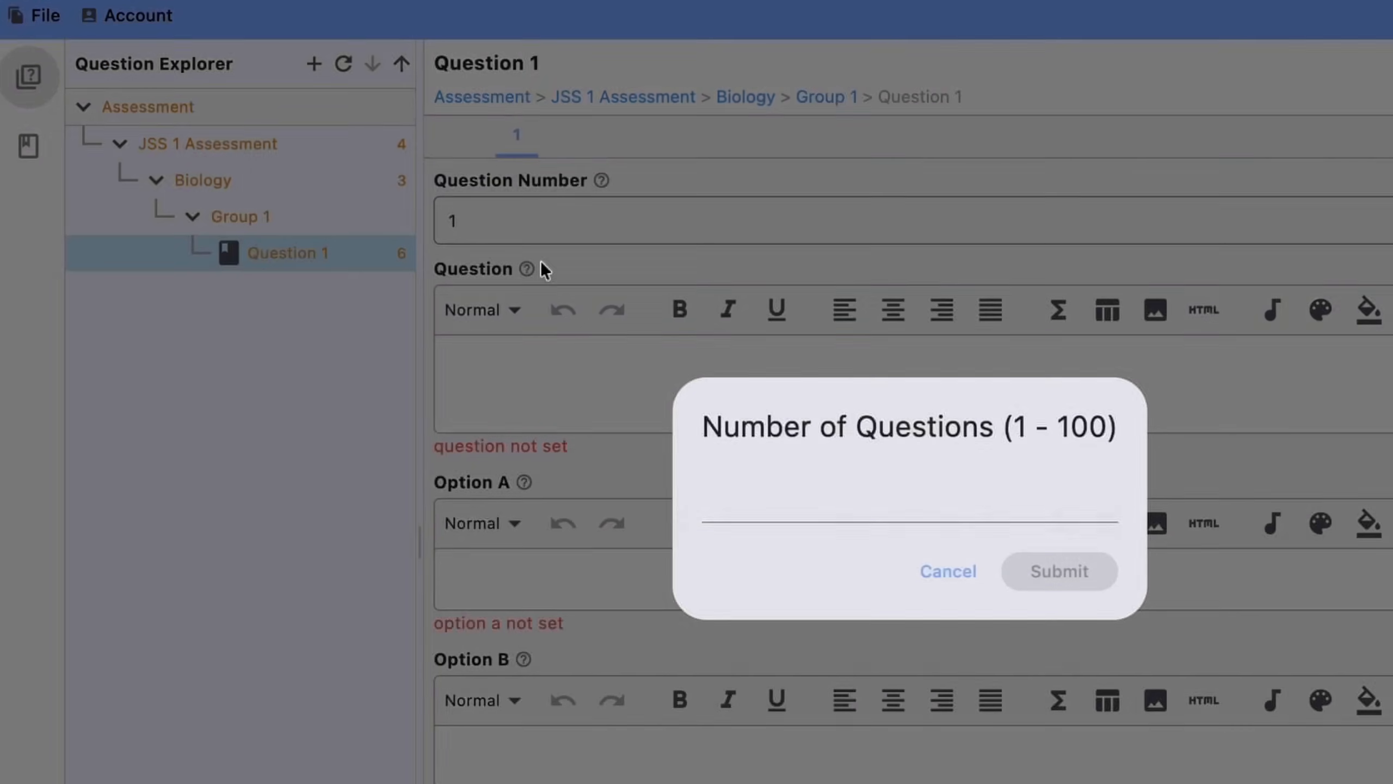
pyautogui.click(790, 504)
pyautogui.write('2')
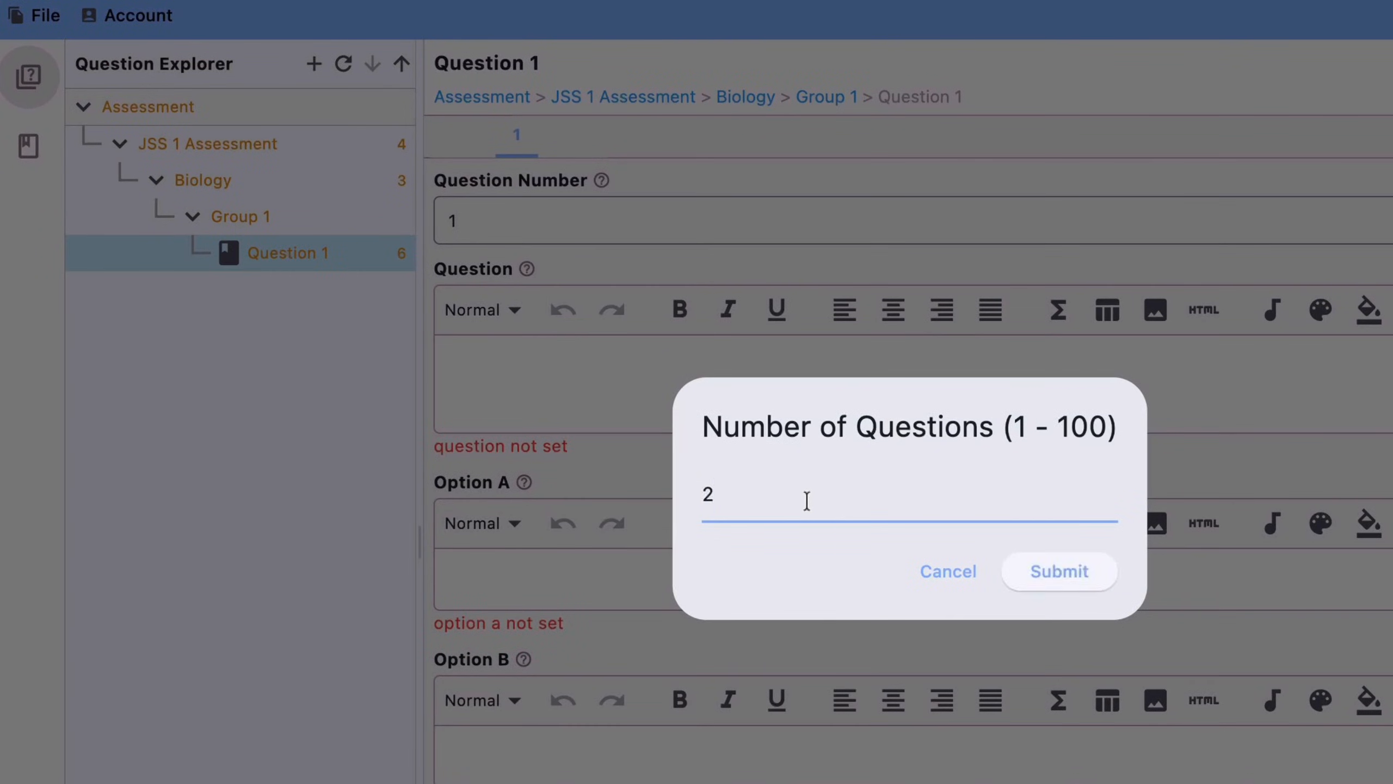
pyautogui.click(919, 442)
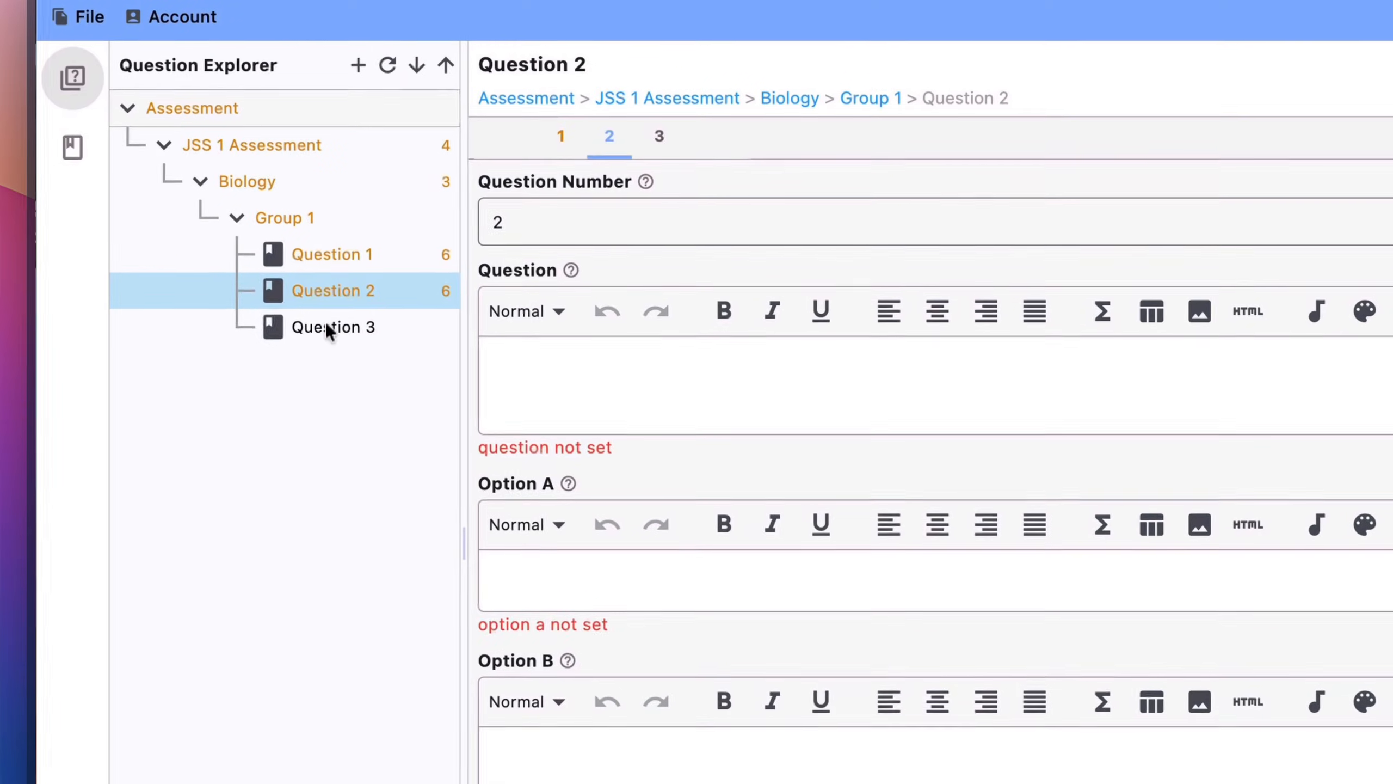
# - Look through the three questions of Group 1 and view the empty study material library before returning to the questions
pyautogui.click(326, 326)
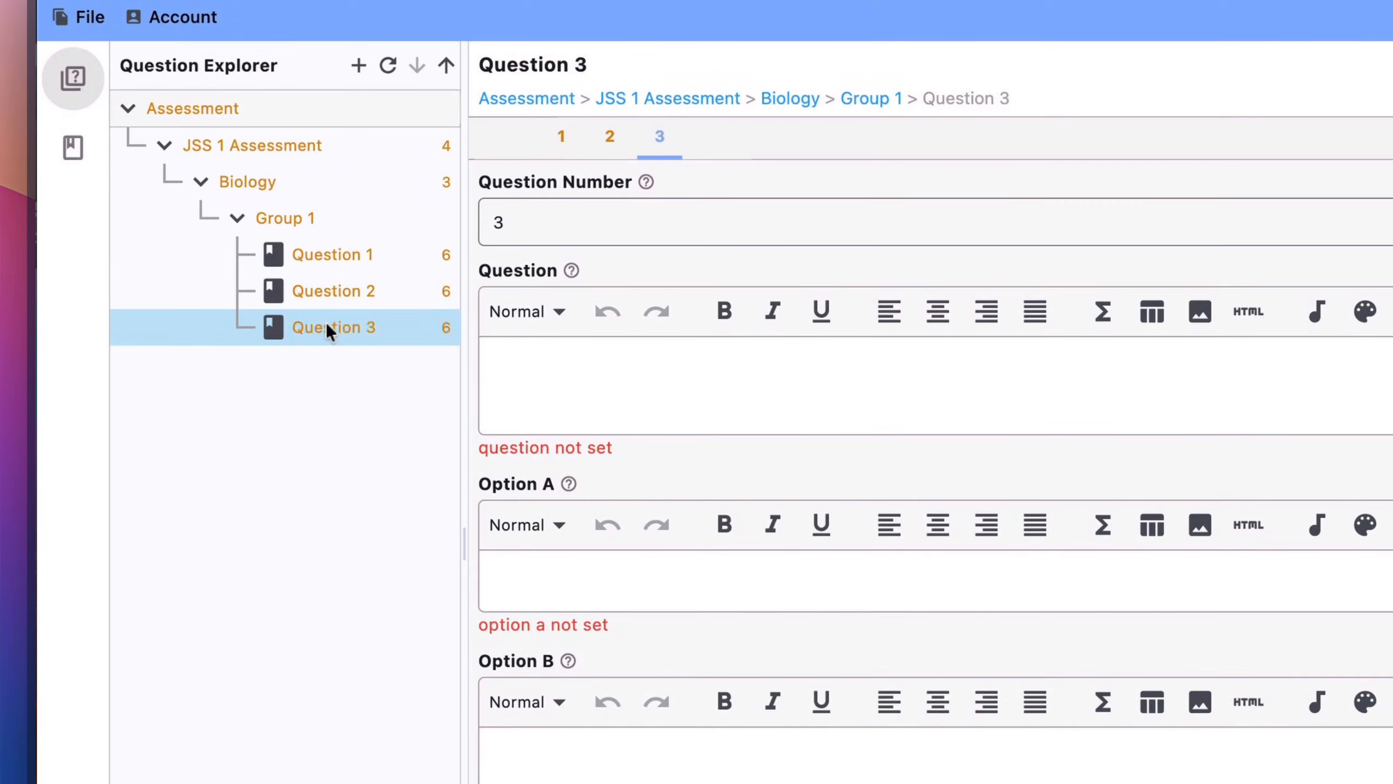
pyautogui.click(359, 259)
pyautogui.click(364, 296)
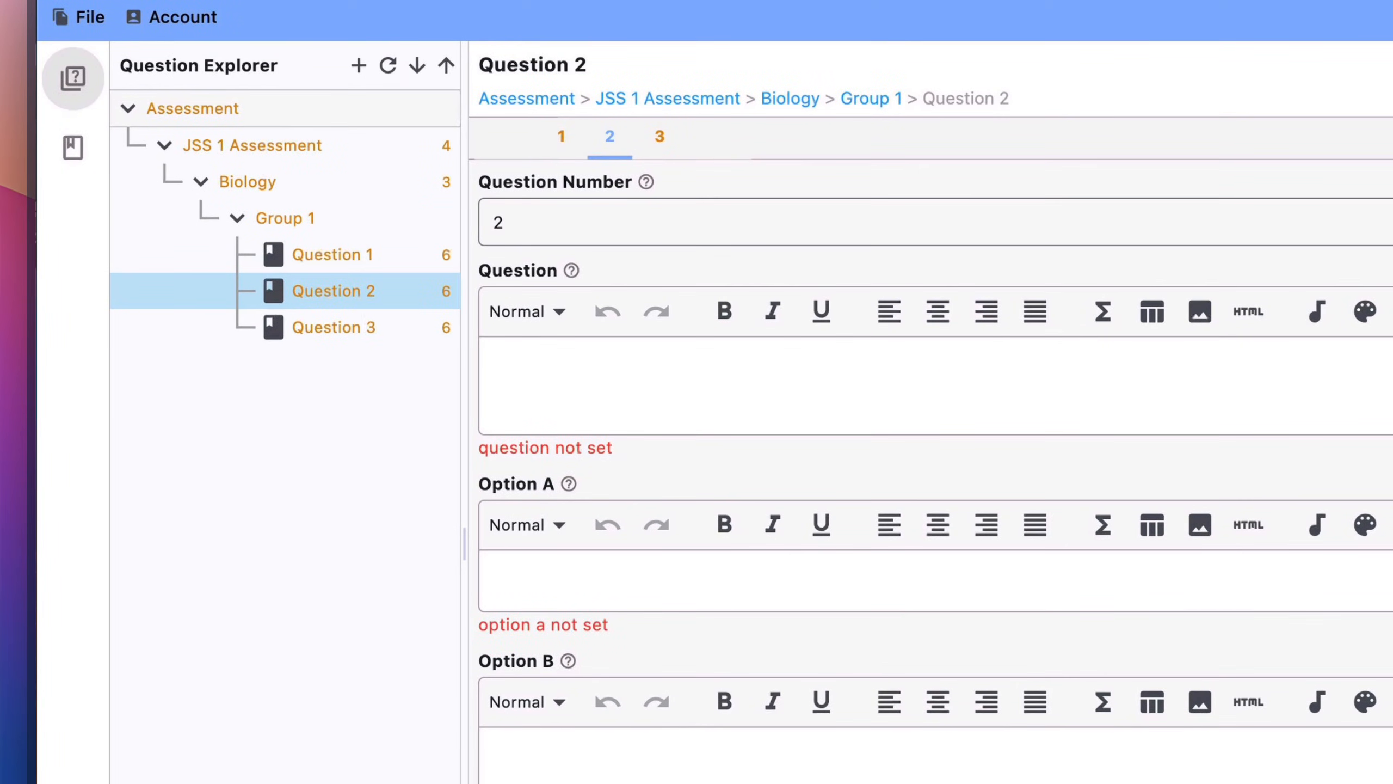
pyautogui.click(367, 321)
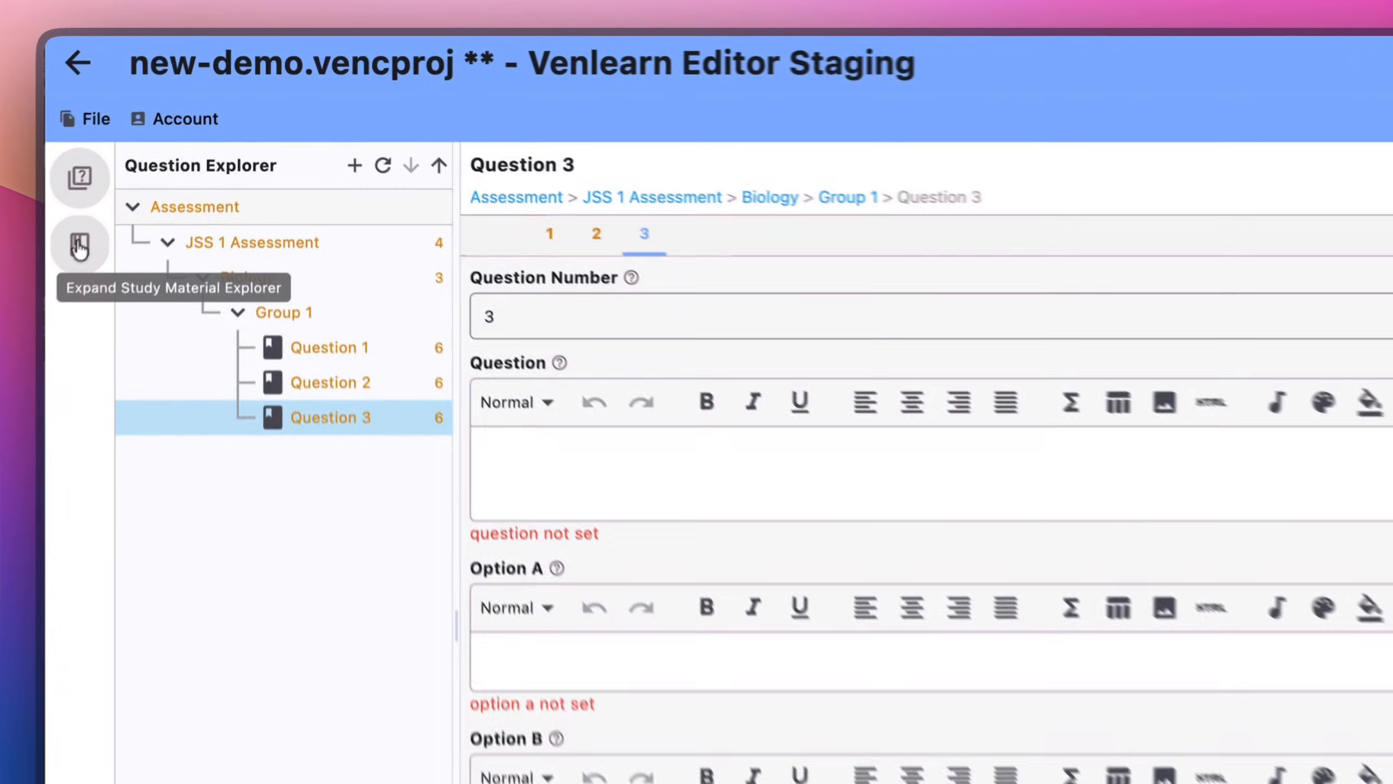
pyautogui.click(139, 170)
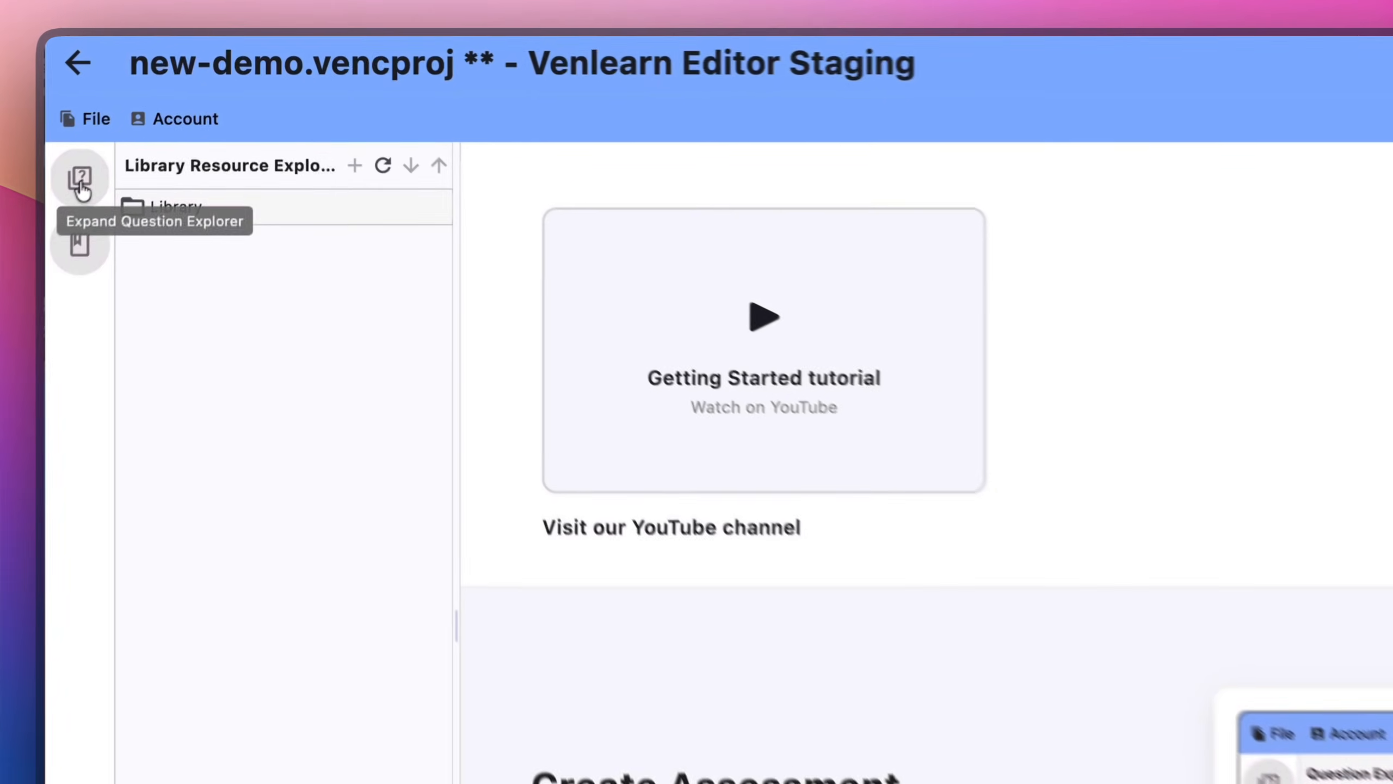
pyautogui.click(139, 127)
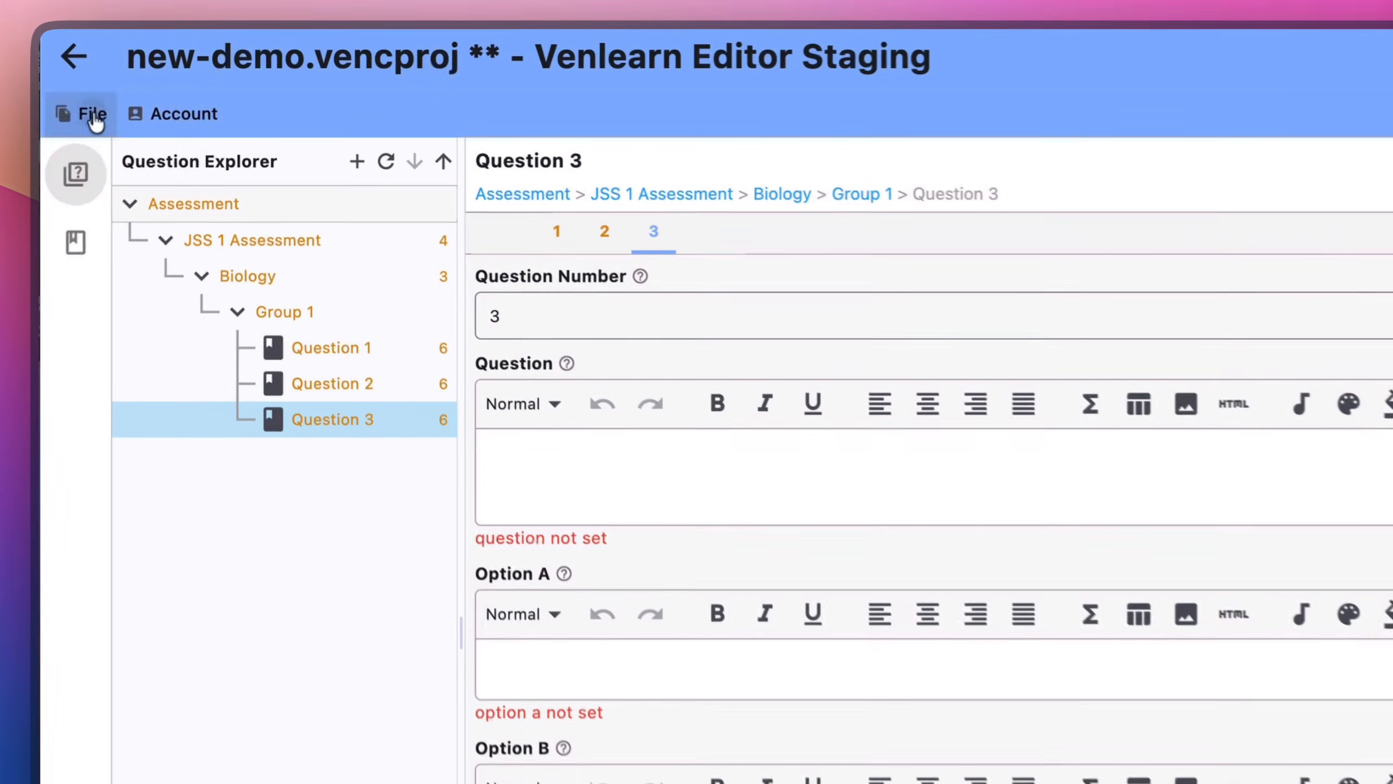
# - Examine the project file commands and the actions available for the root Assessment node
pyautogui.click(94, 121)
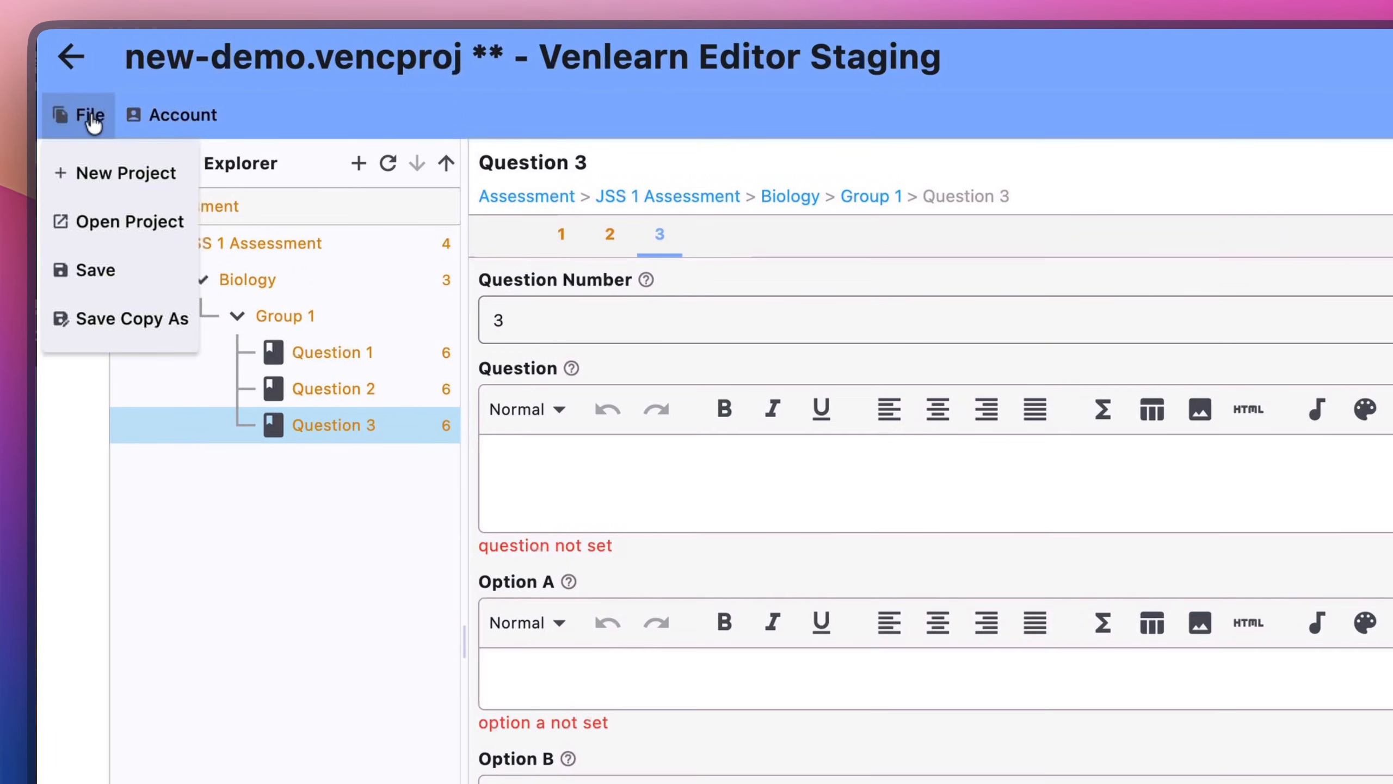
pyautogui.click(318, 407)
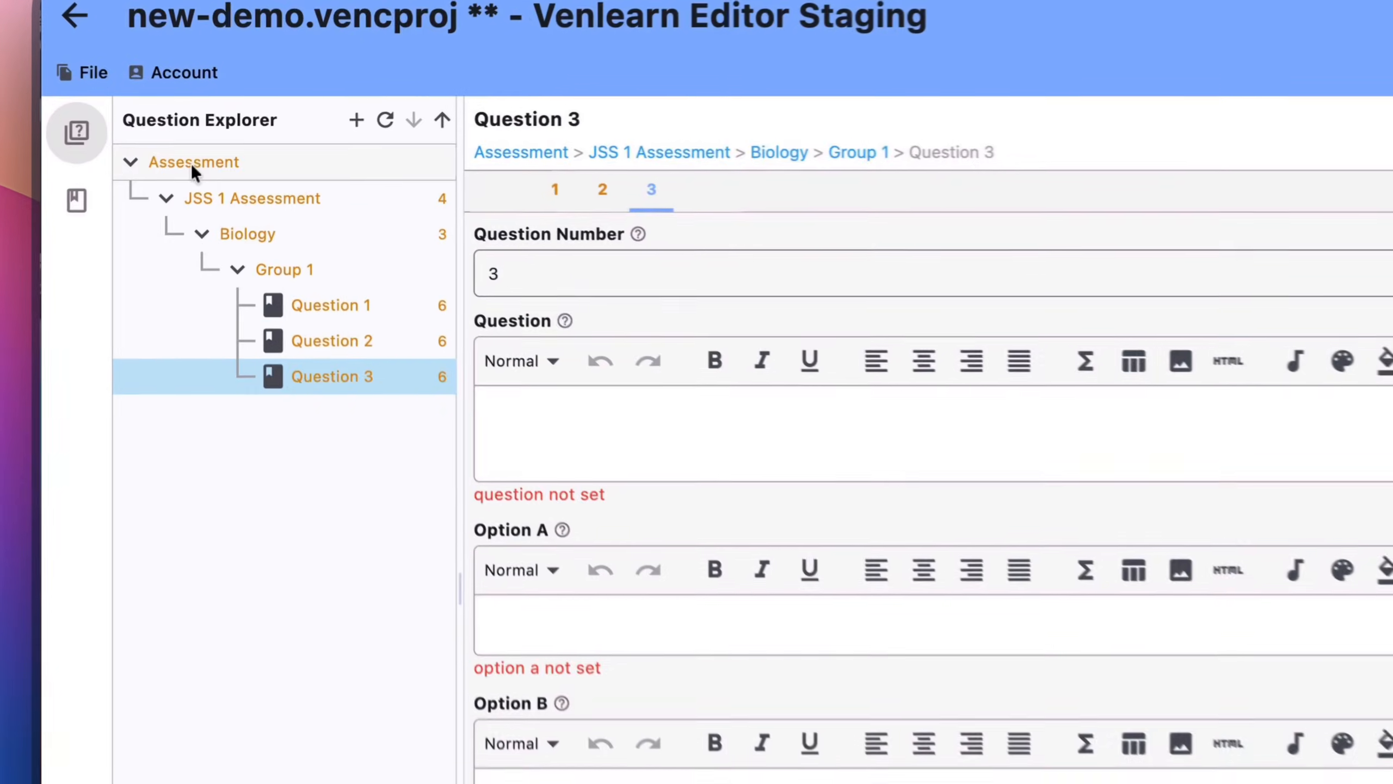
pyautogui.click(212, 145)
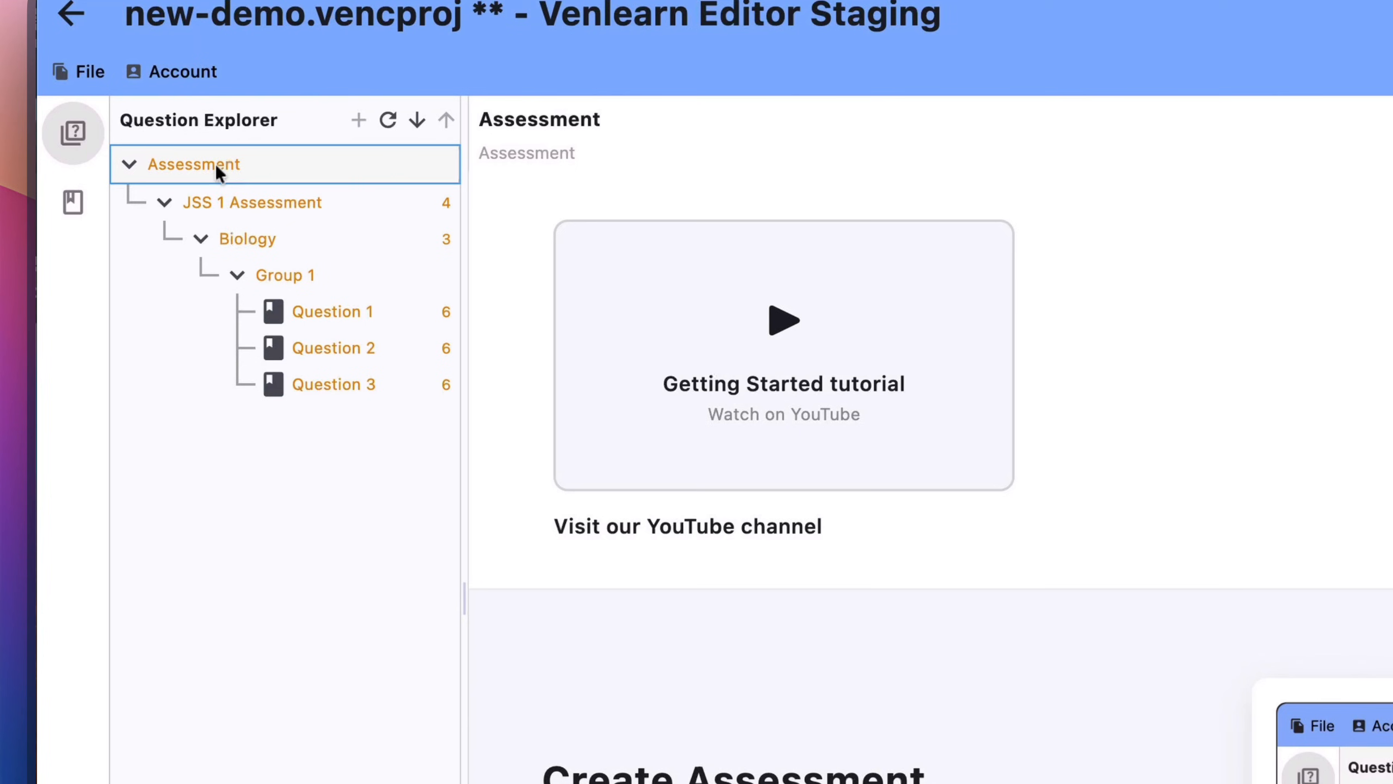
pyautogui.click(237, 204)
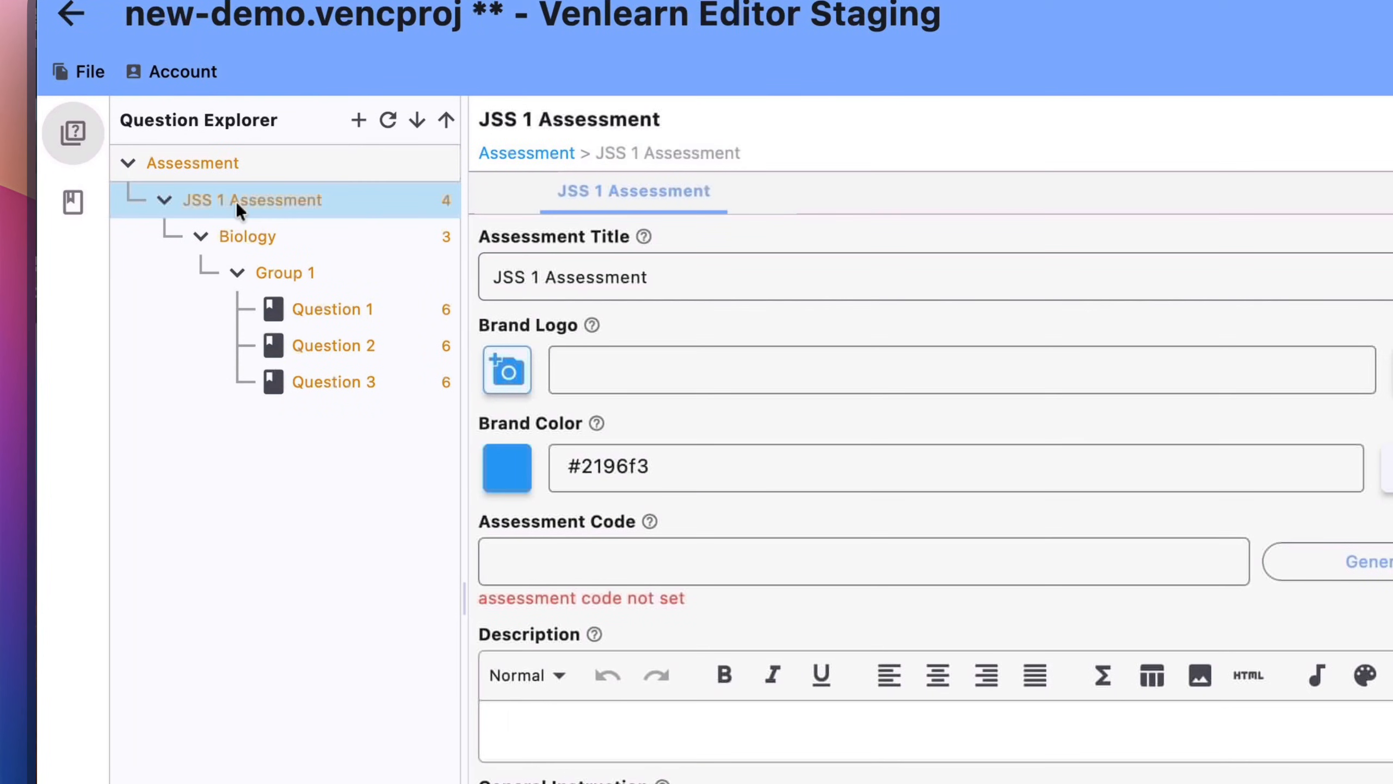
pyautogui.rightClick(263, 164)
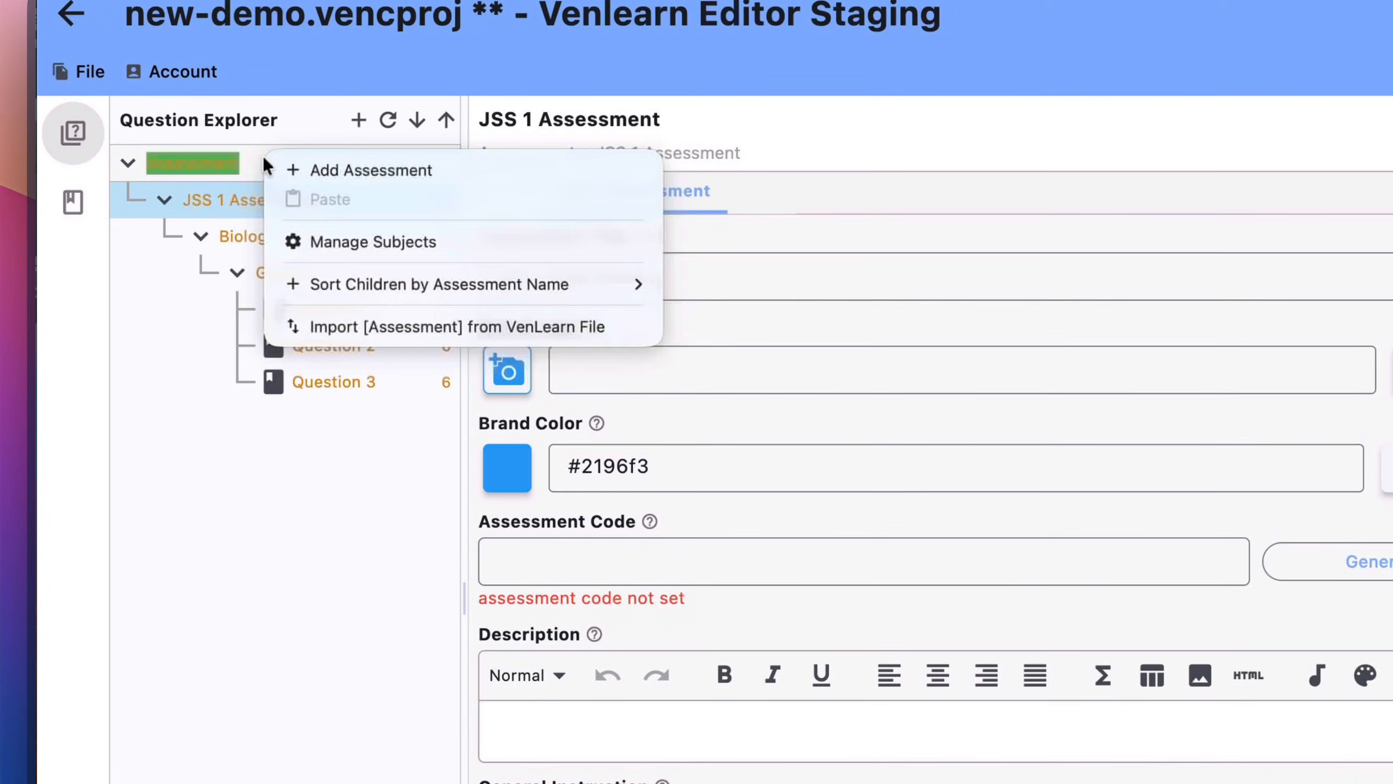
pyautogui.click(241, 447)
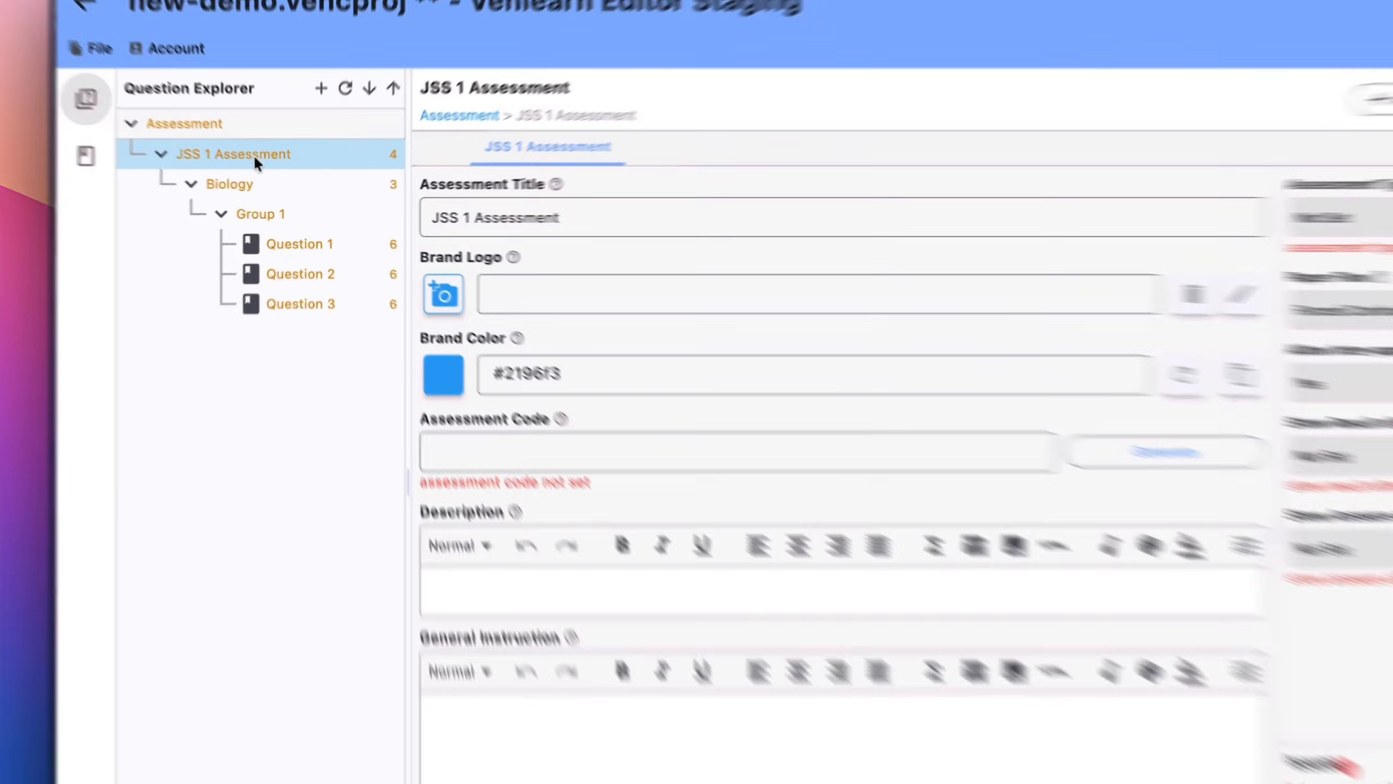
# - Create a new subject titled Chemistry under JSS 1 Assessment and expand its paper
pyautogui.rightClick(267, 169)
pyautogui.moveTo(356, 178)
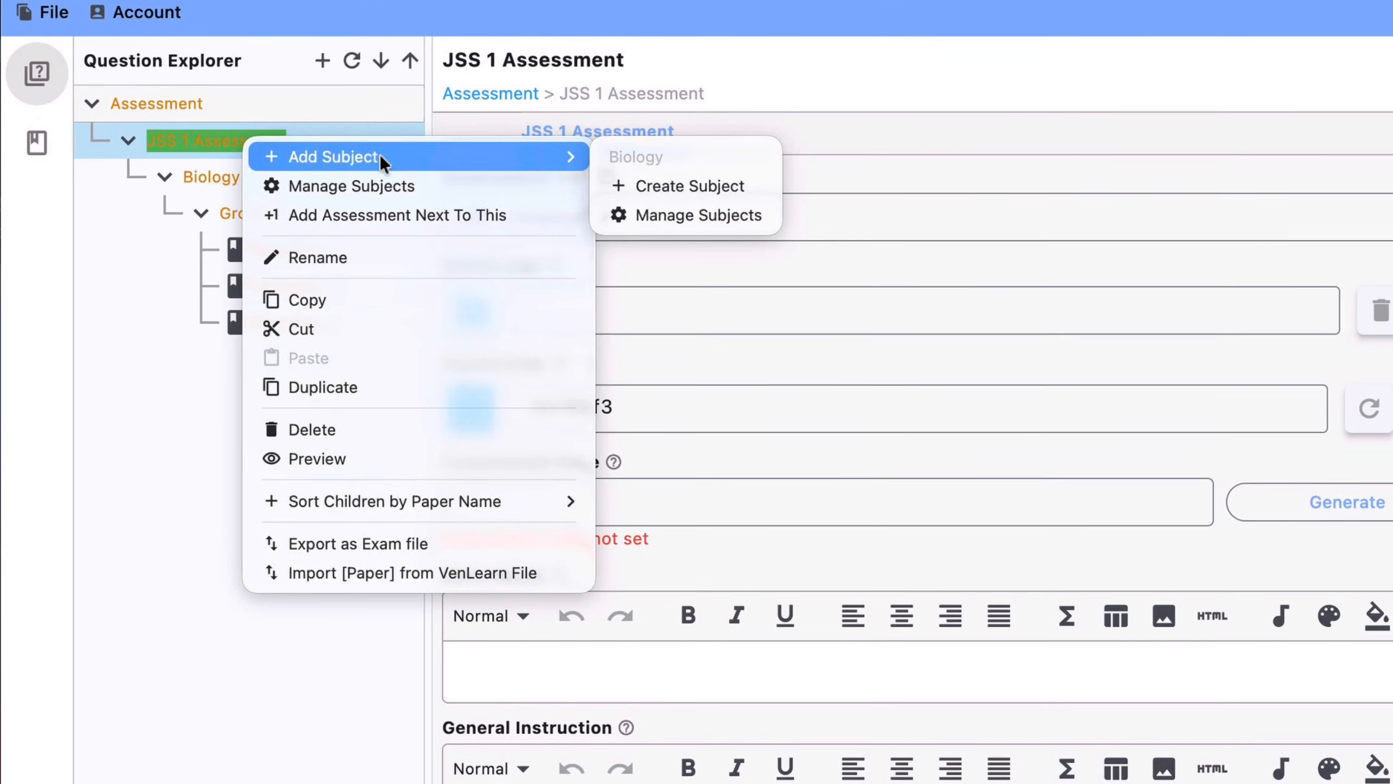
pyautogui.click(671, 182)
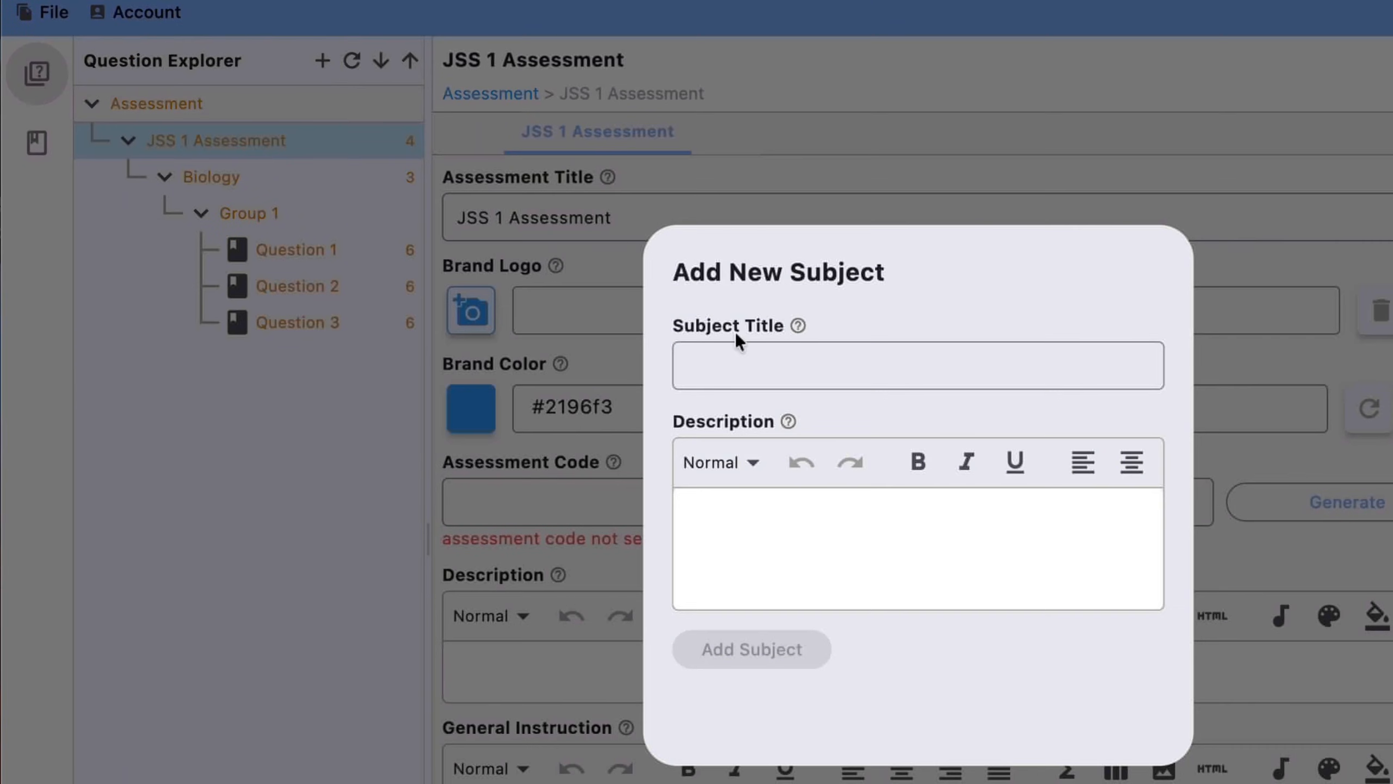
pyautogui.click(731, 367)
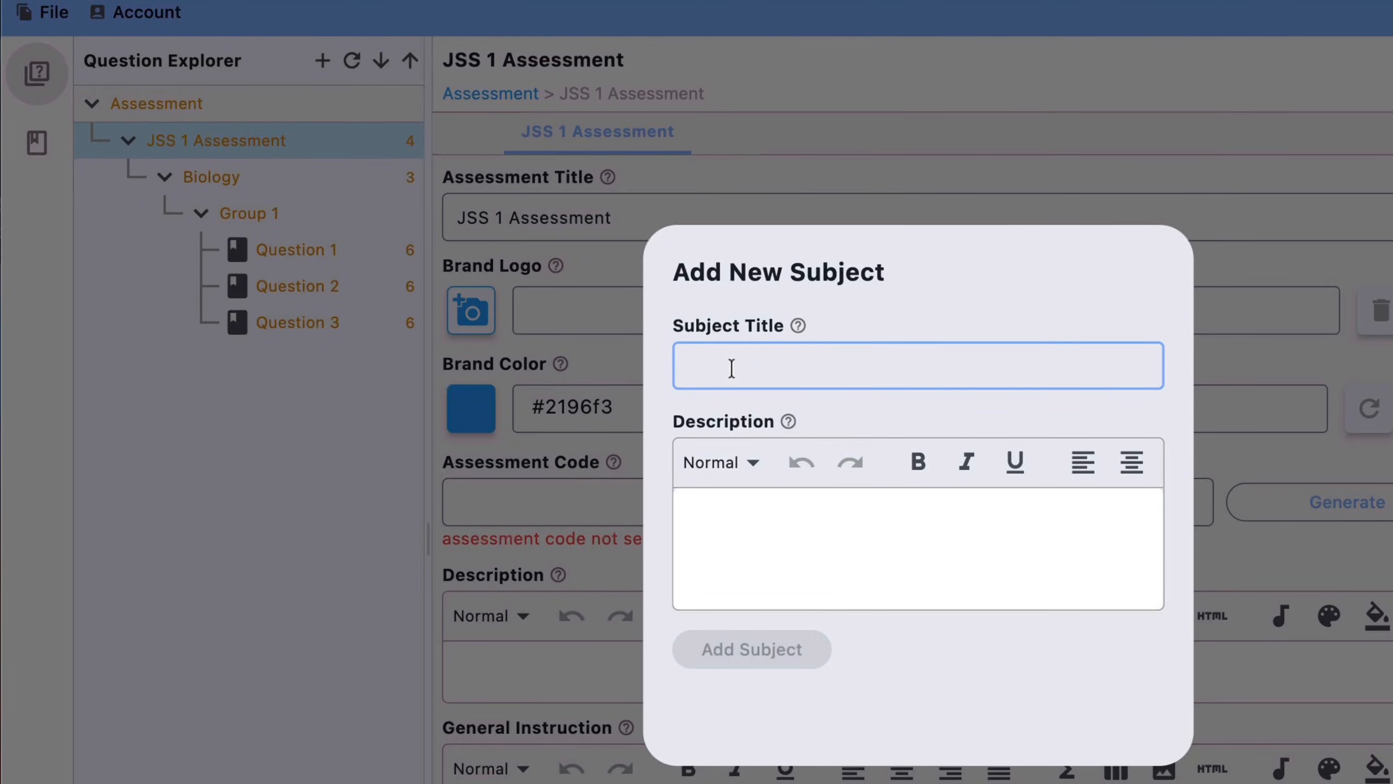
pyautogui.write('Chemis')
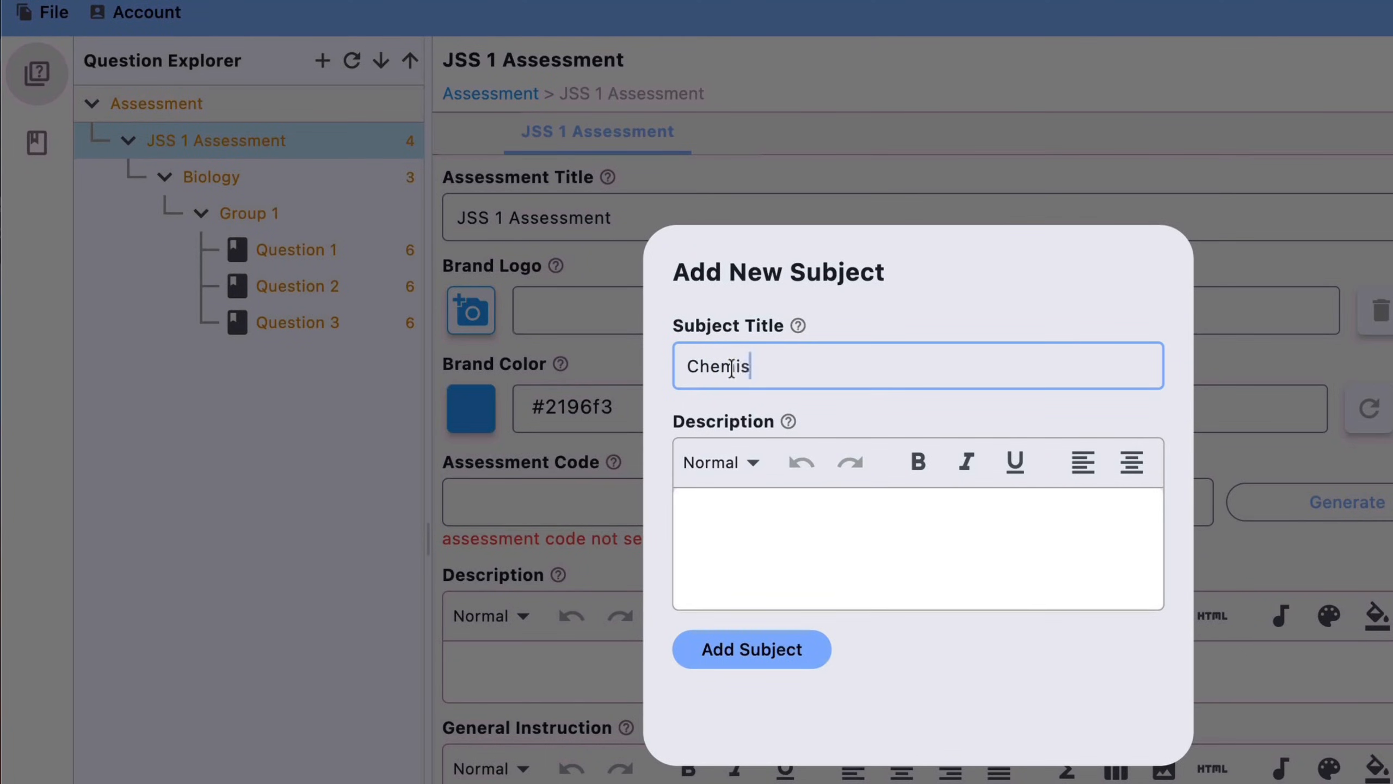
pyautogui.write('try')
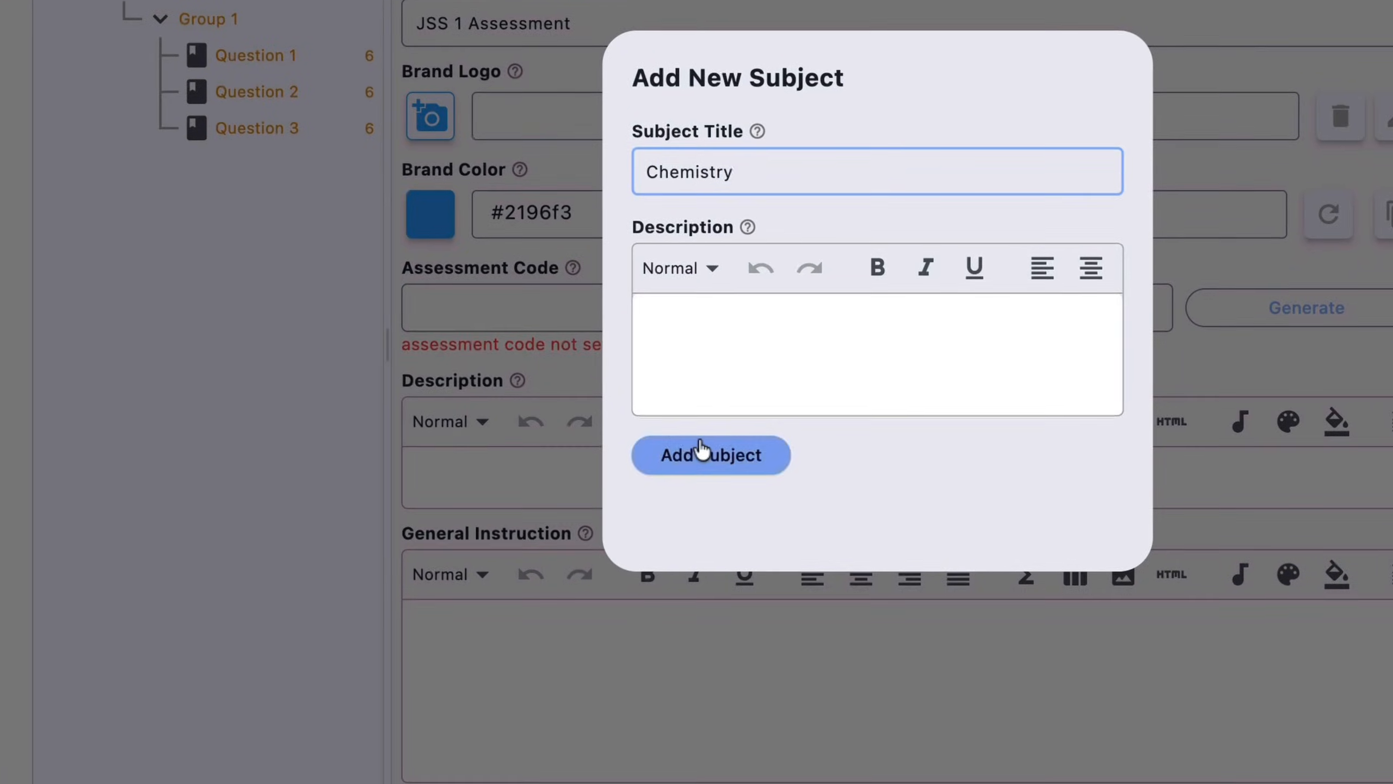
pyautogui.click(740, 650)
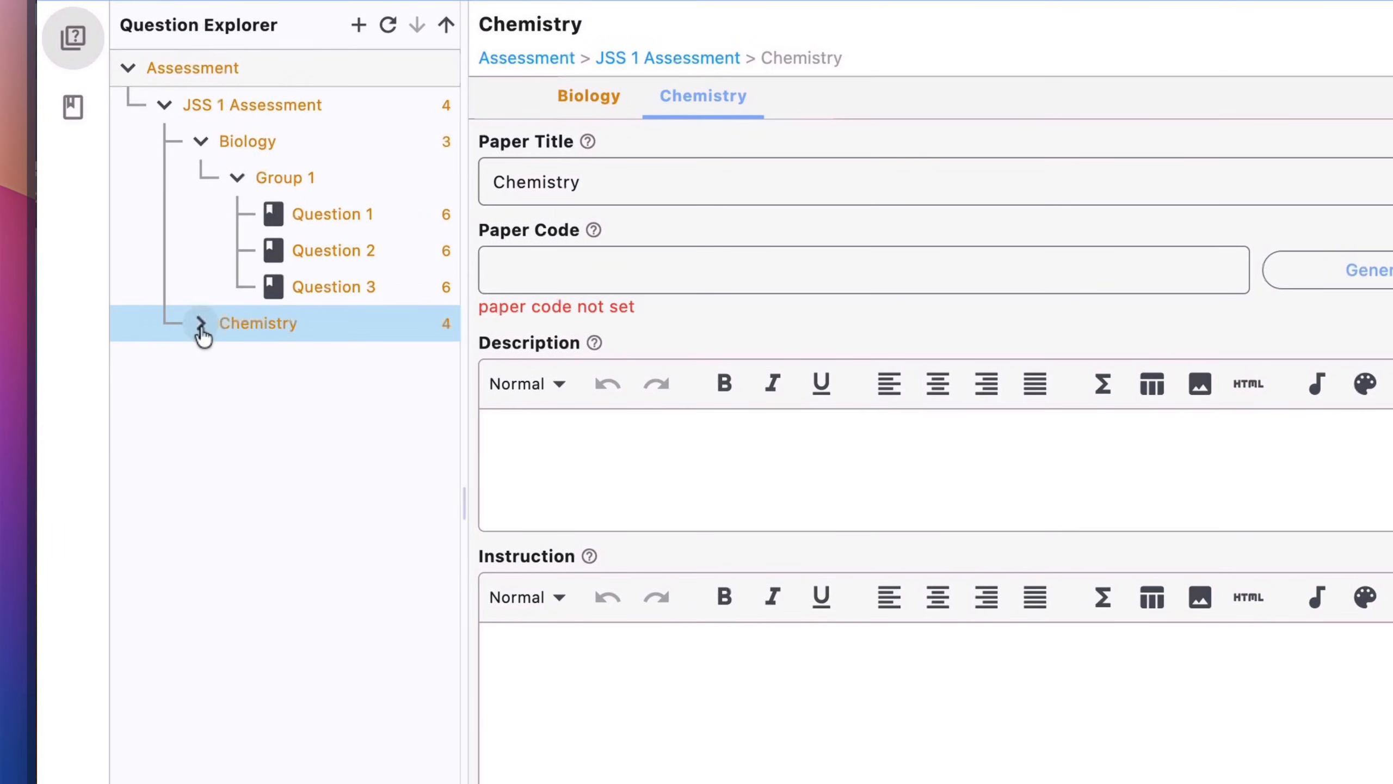
pyautogui.click(201, 326)
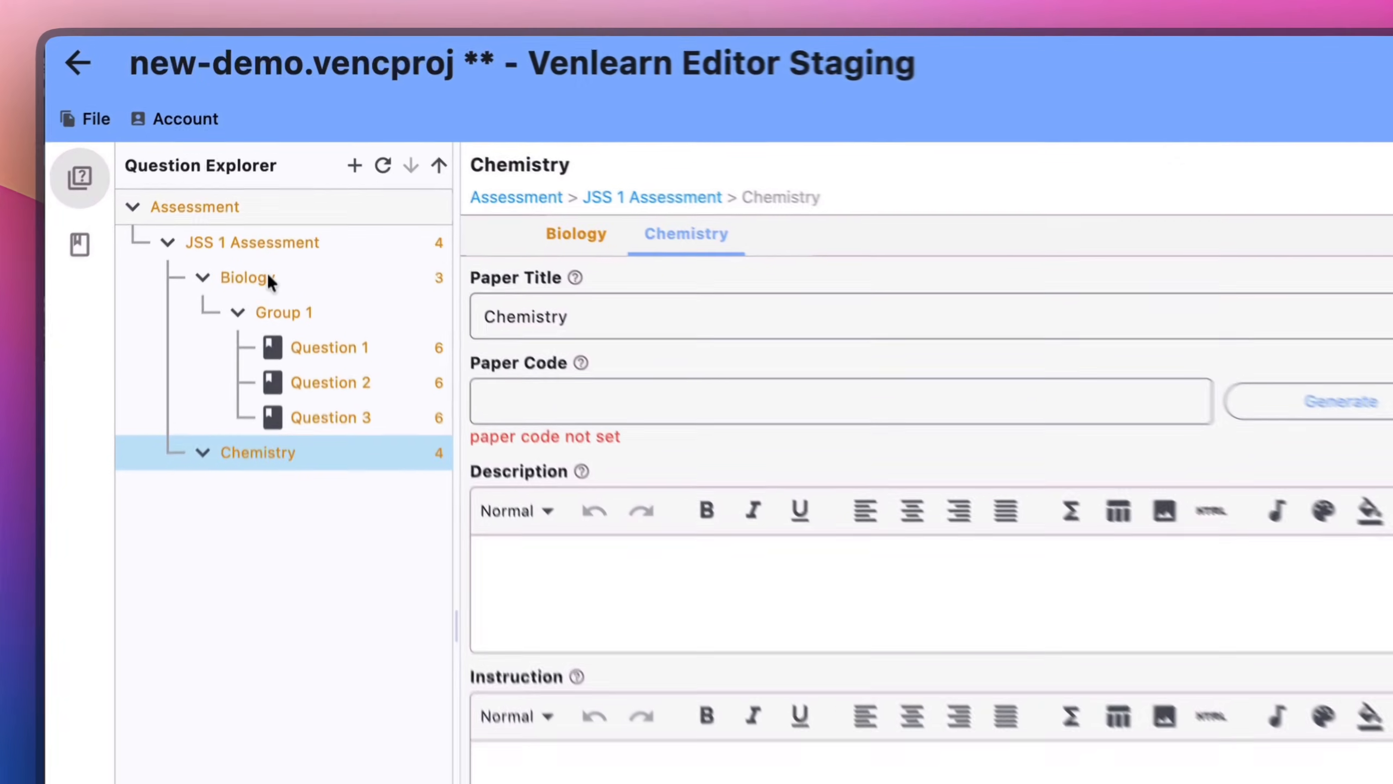
# - Examine the hierarchy of JSS 1 Assessment, from the Biology paper through Group 1 to its individual questions
pyautogui.click(261, 192)
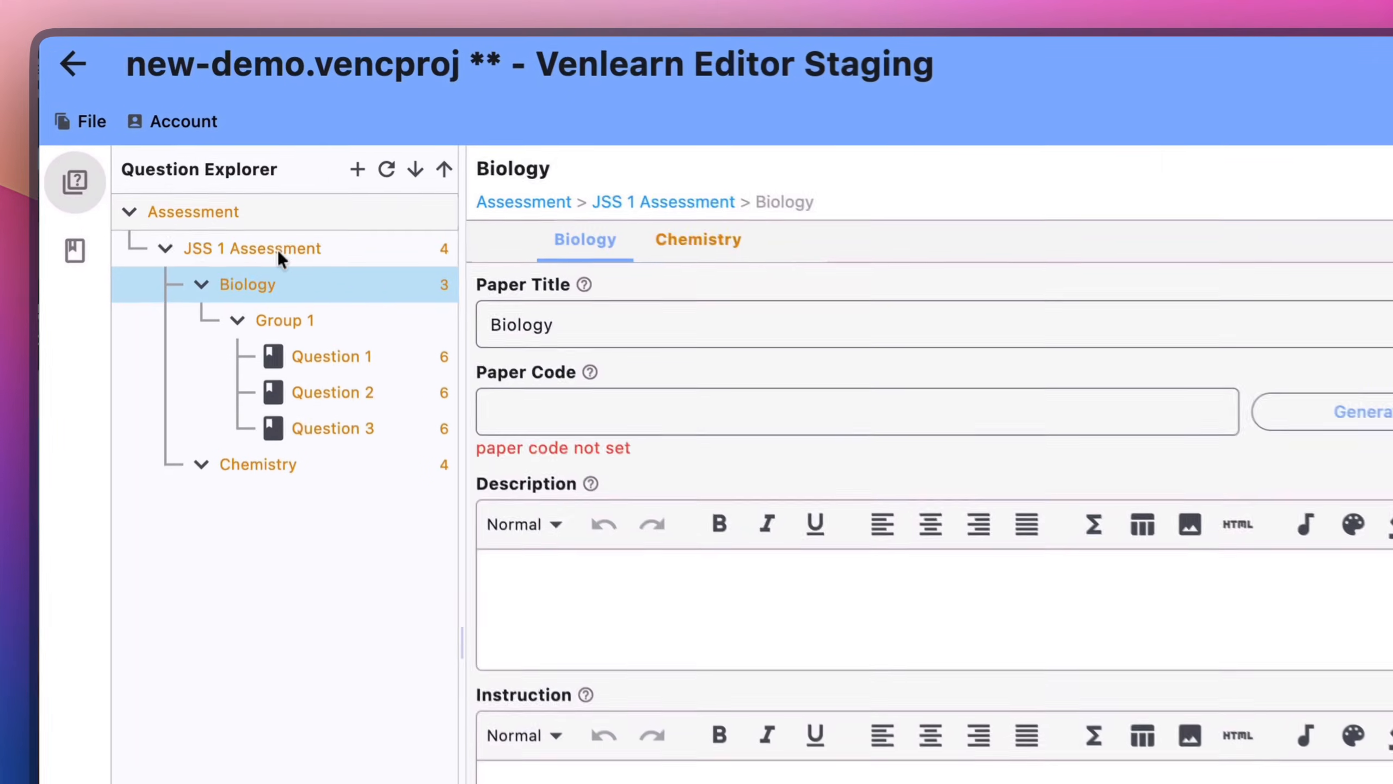
pyautogui.click(269, 169)
pyautogui.click(275, 191)
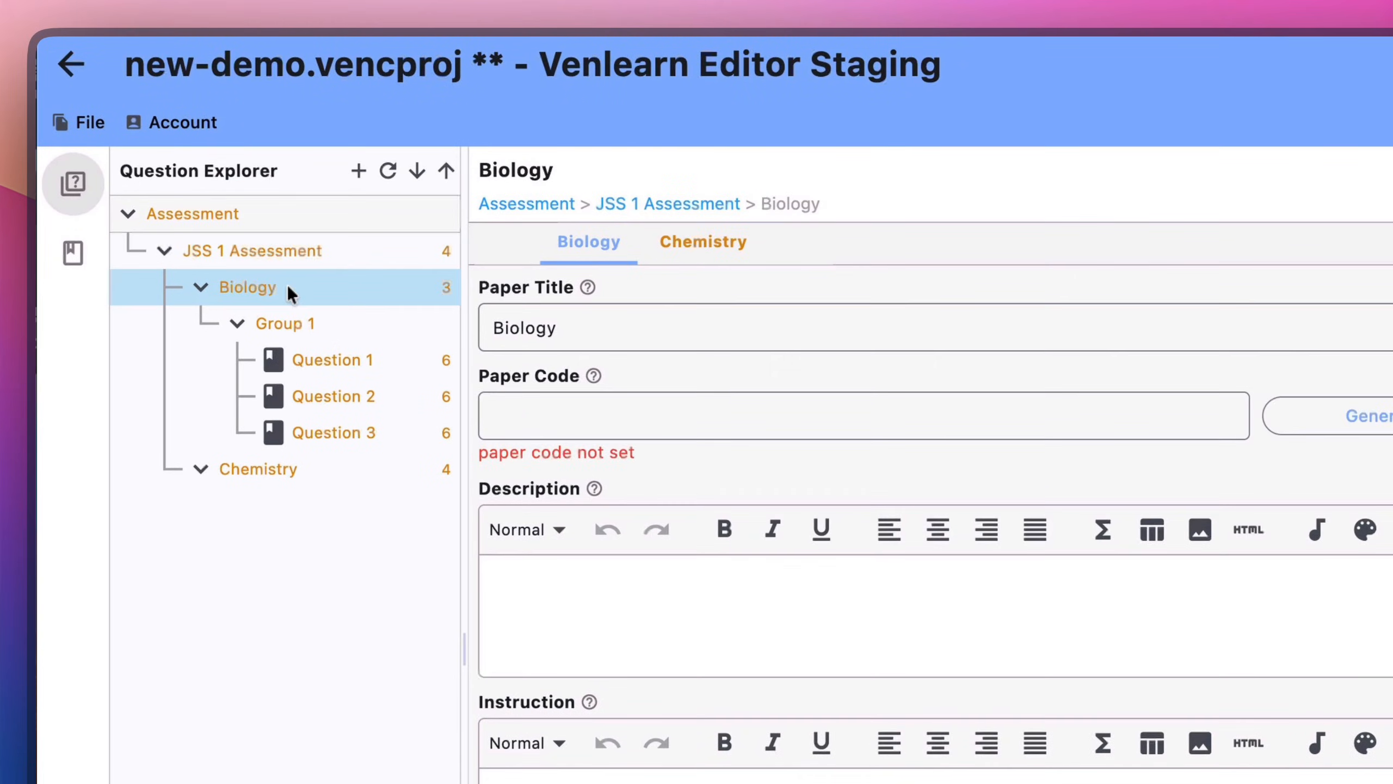
pyautogui.click(294, 322)
pyautogui.click(320, 360)
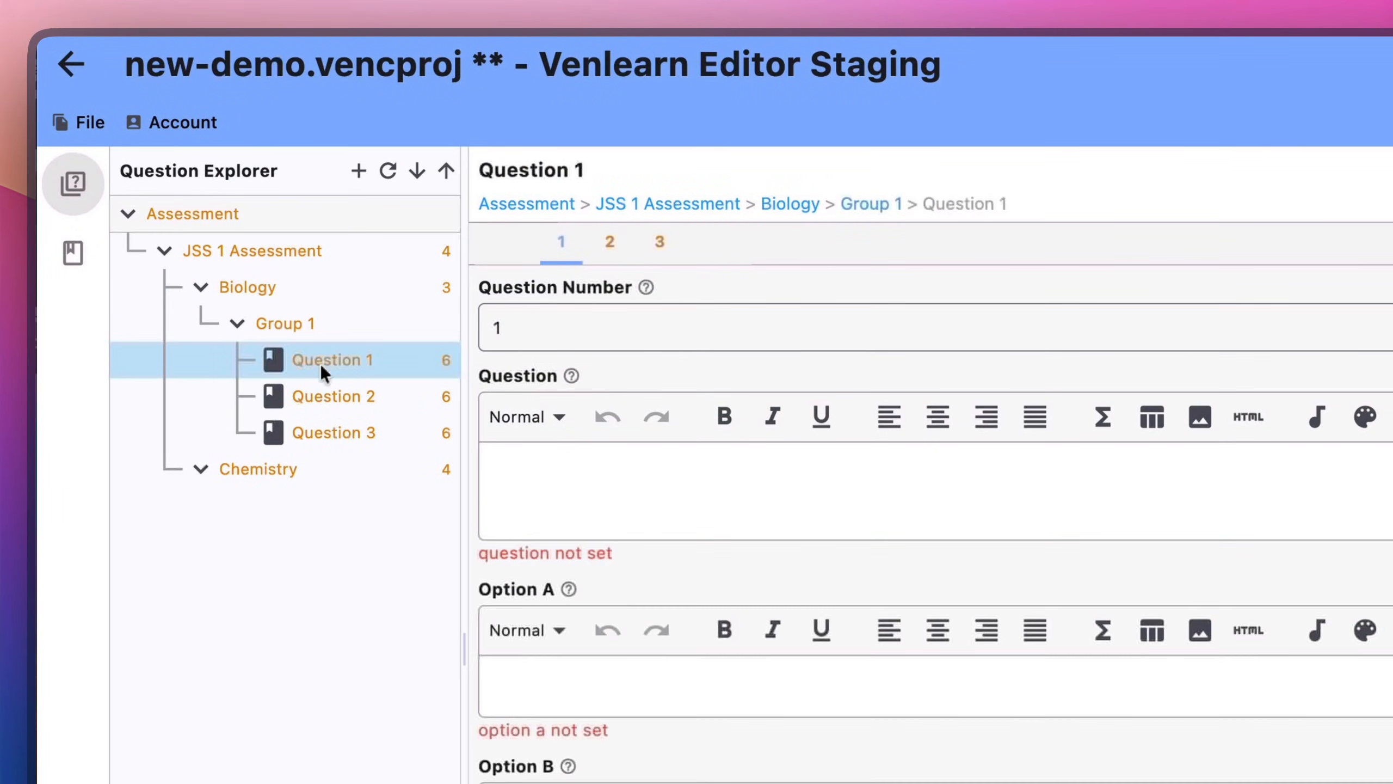
pyautogui.click(331, 395)
pyautogui.click(346, 432)
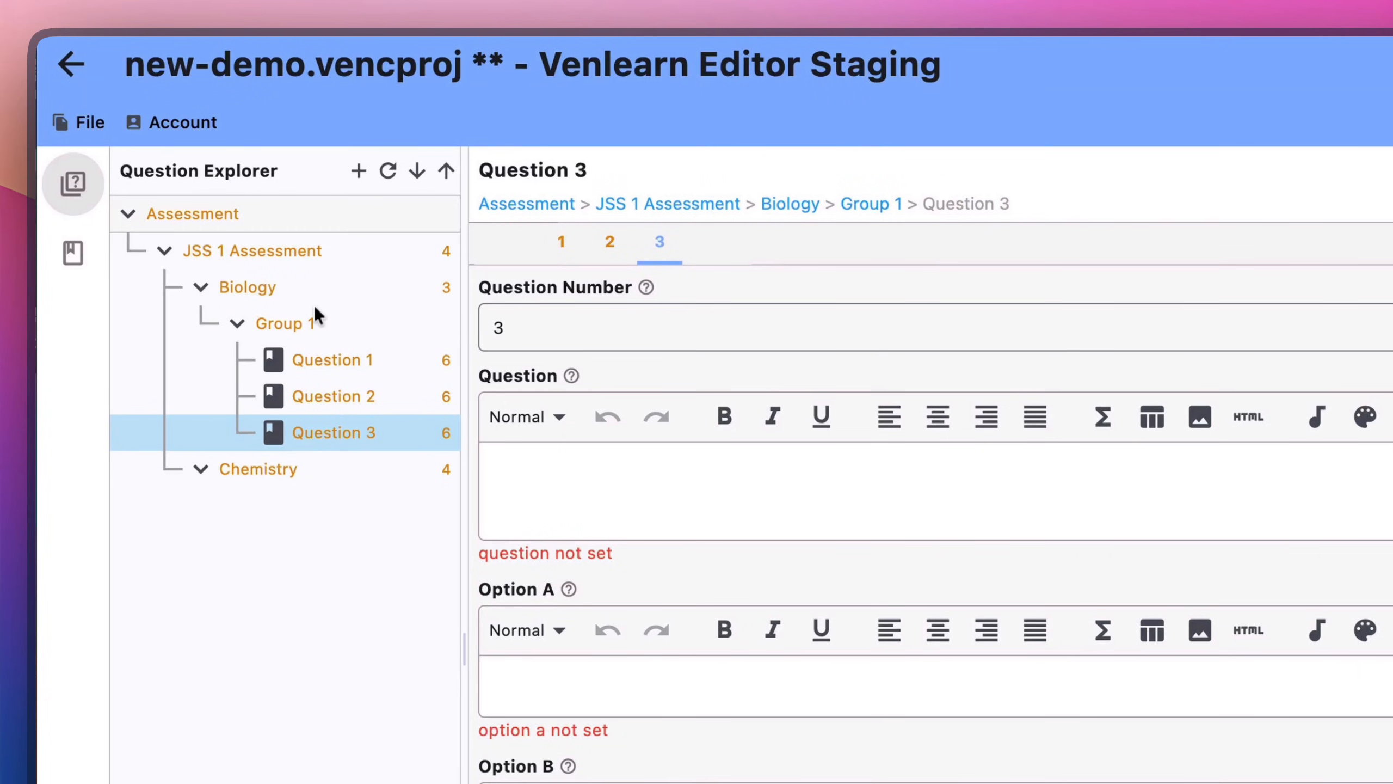
pyautogui.click(300, 287)
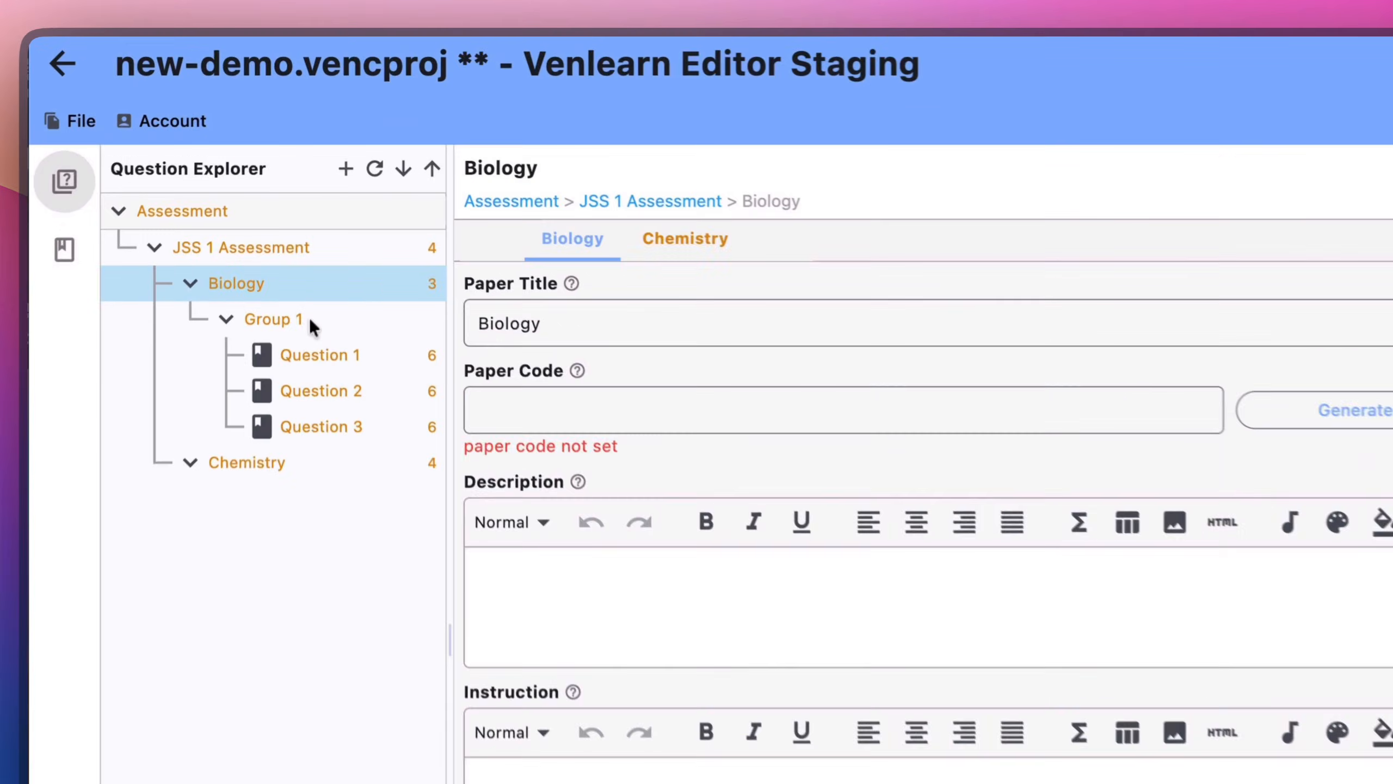
pyautogui.click(296, 214)
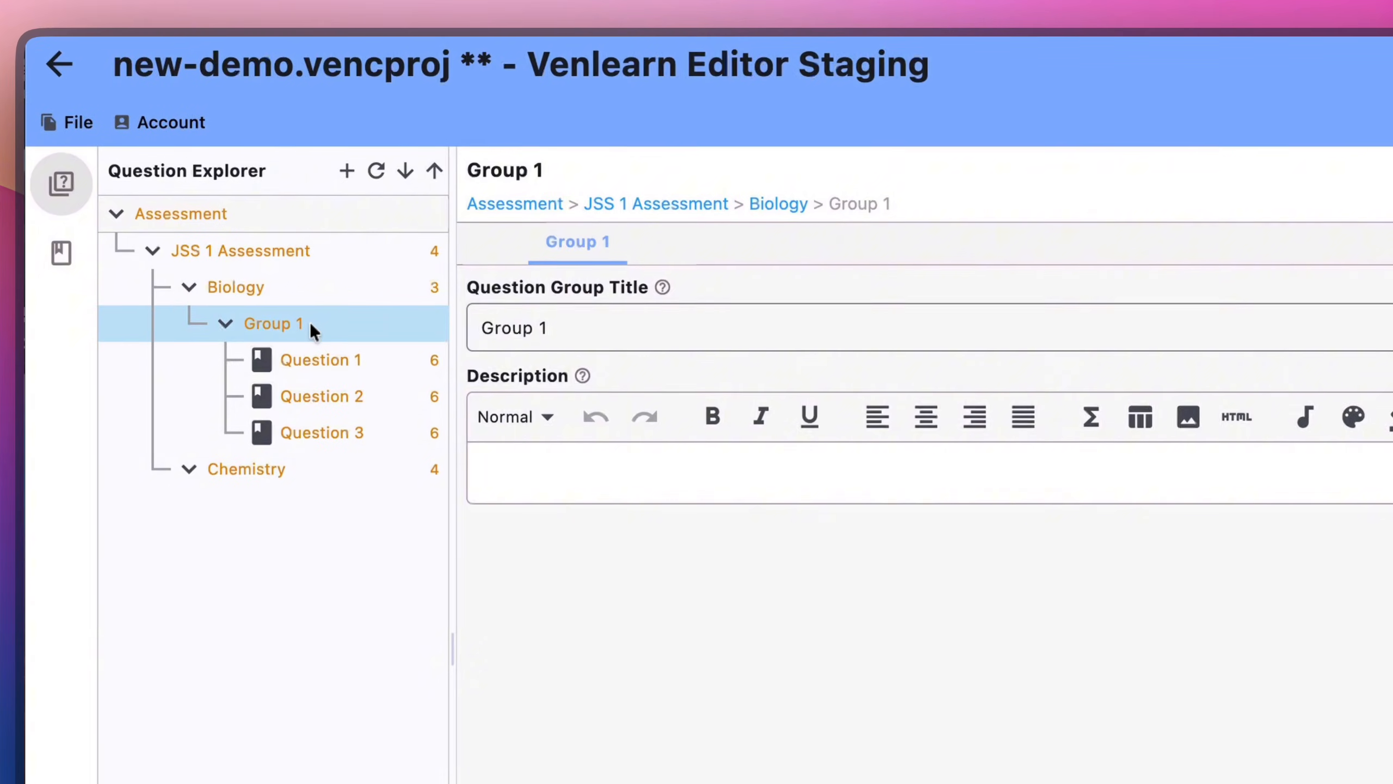
pyautogui.click(320, 357)
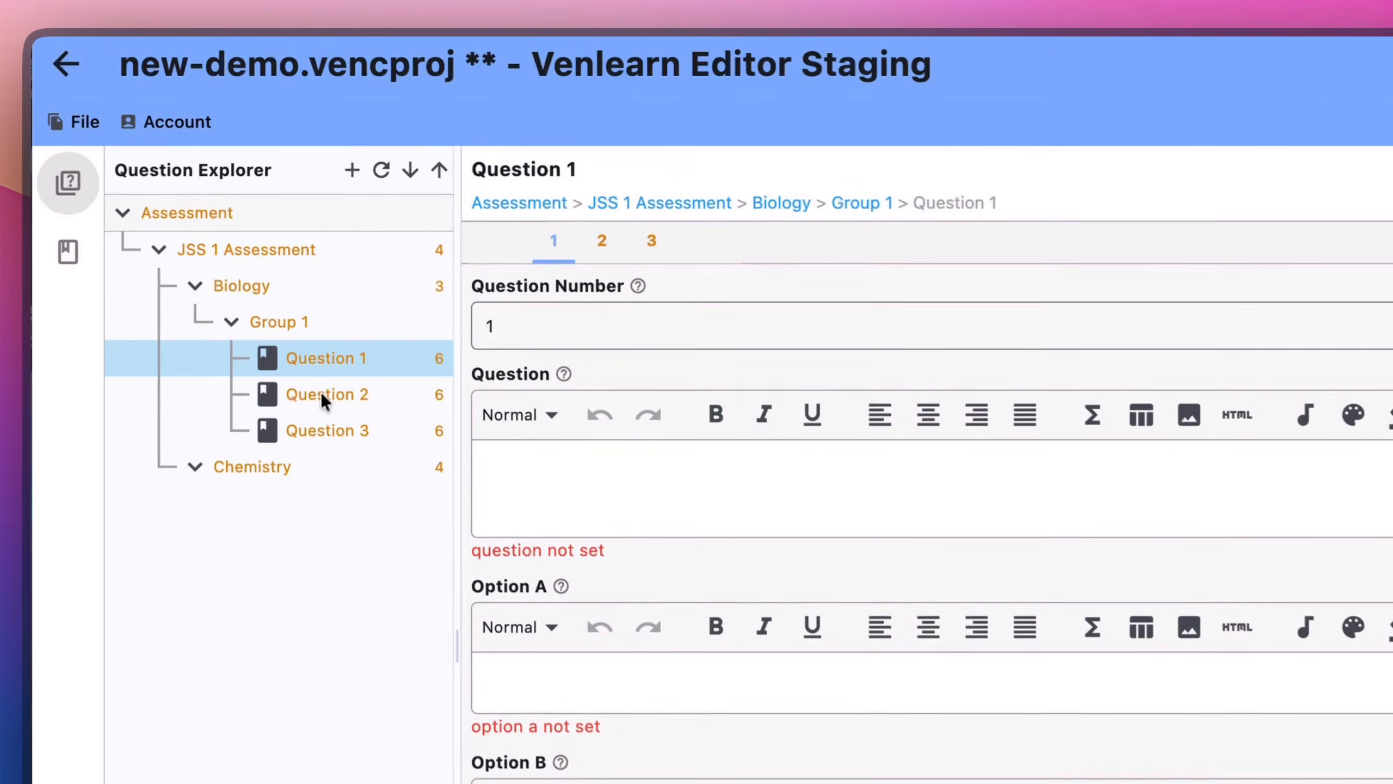
# - View the sibling questions 1, 2 and 3 of Group 1 in turn and return to Question 1
pyautogui.click(309, 261)
pyautogui.click(555, 244)
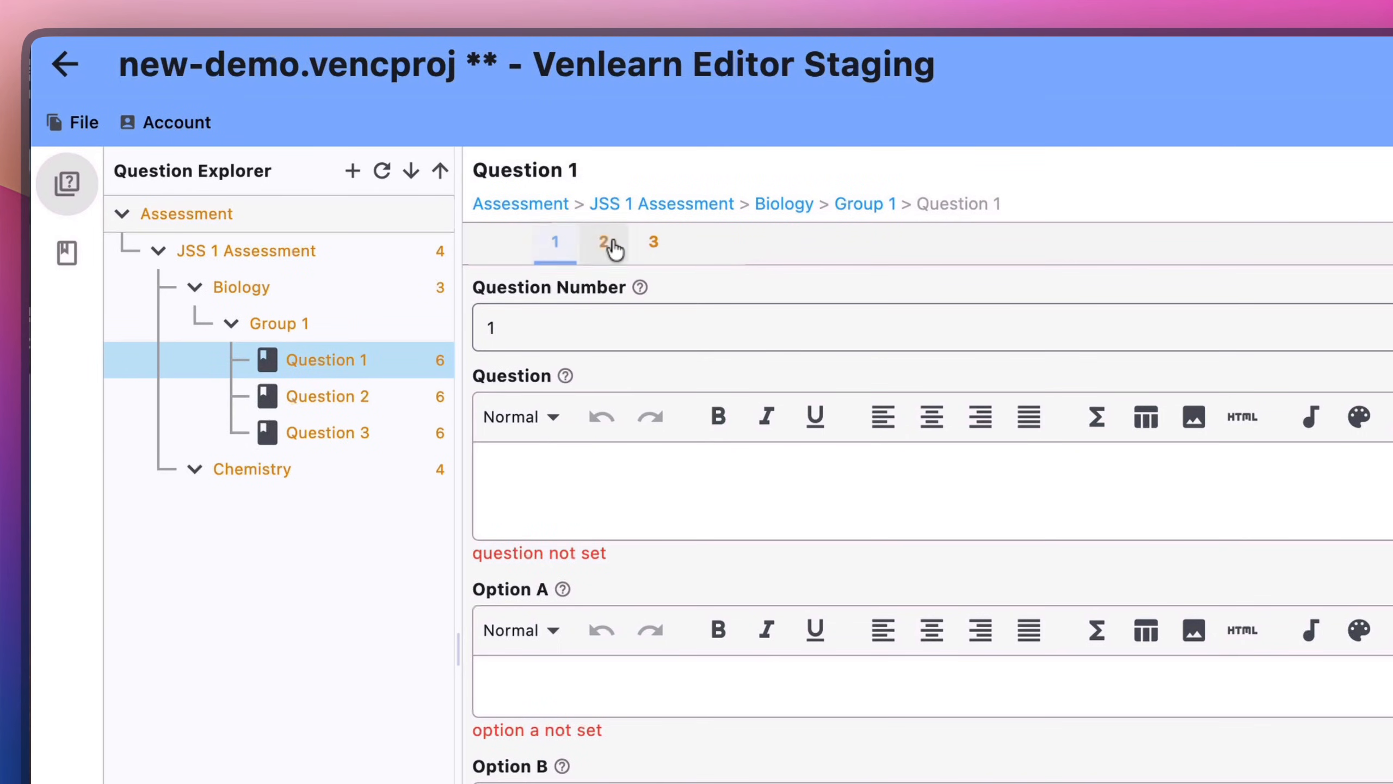
pyautogui.click(654, 244)
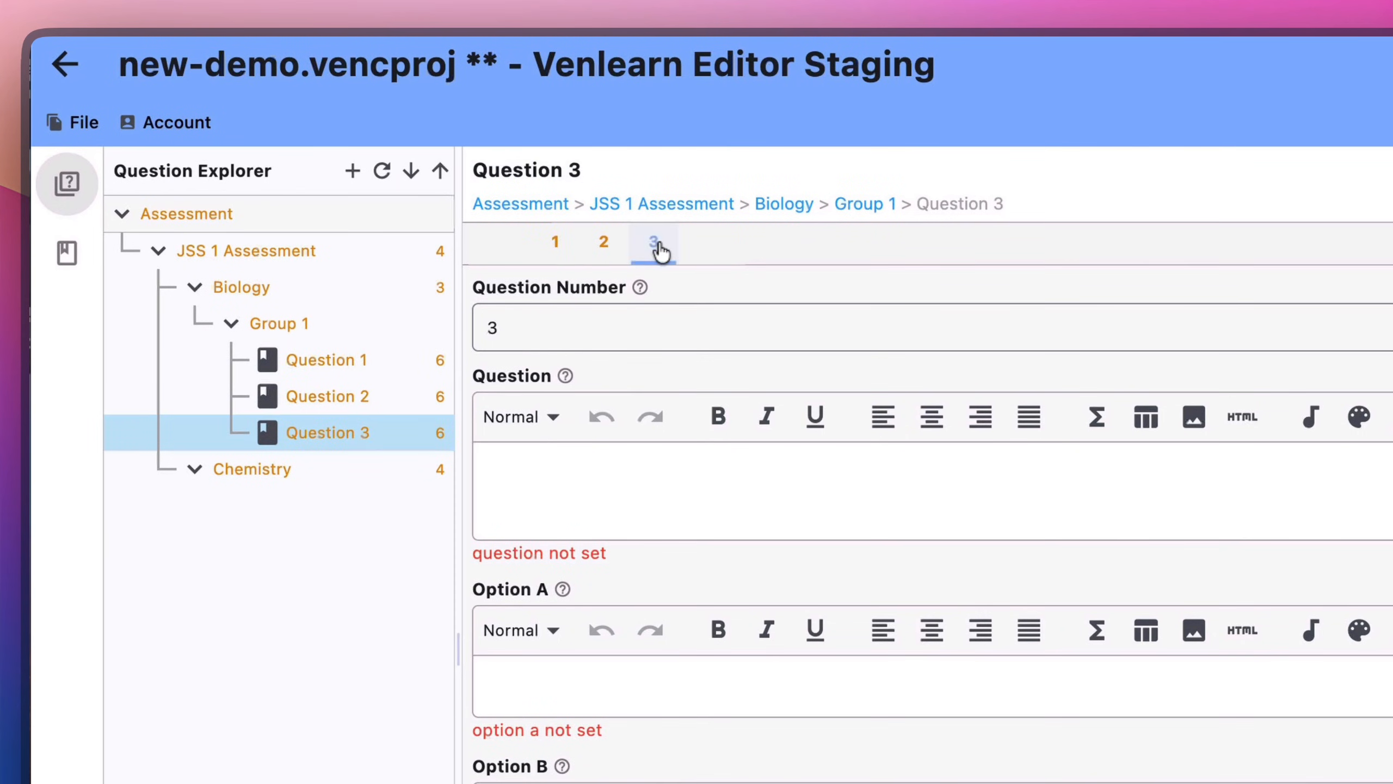
pyautogui.click(605, 243)
pyautogui.click(554, 247)
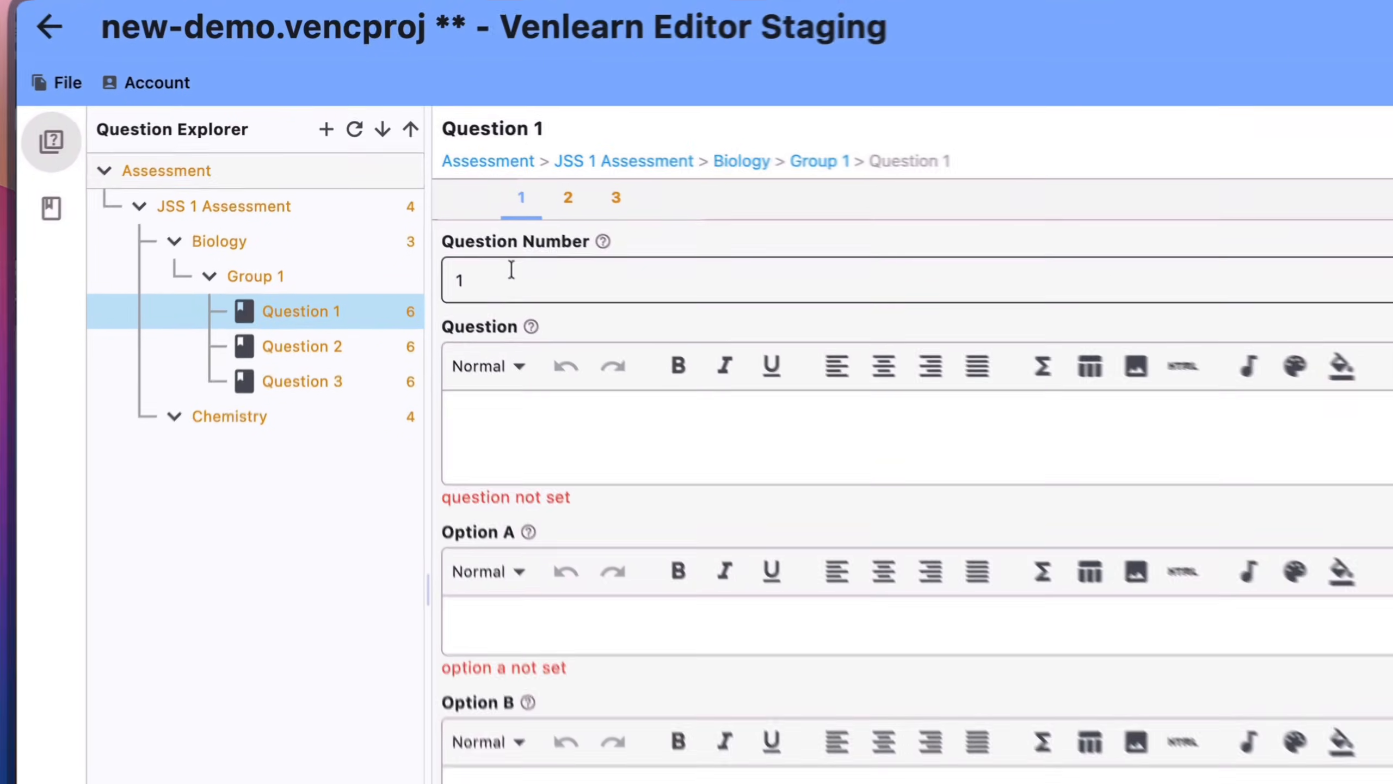
# - Examine Question 1's number, question text editor and formatting tools, answer options A to D and explanation field
pyautogui.moveTo(433, 212); pyautogui.dragTo(404, 212)
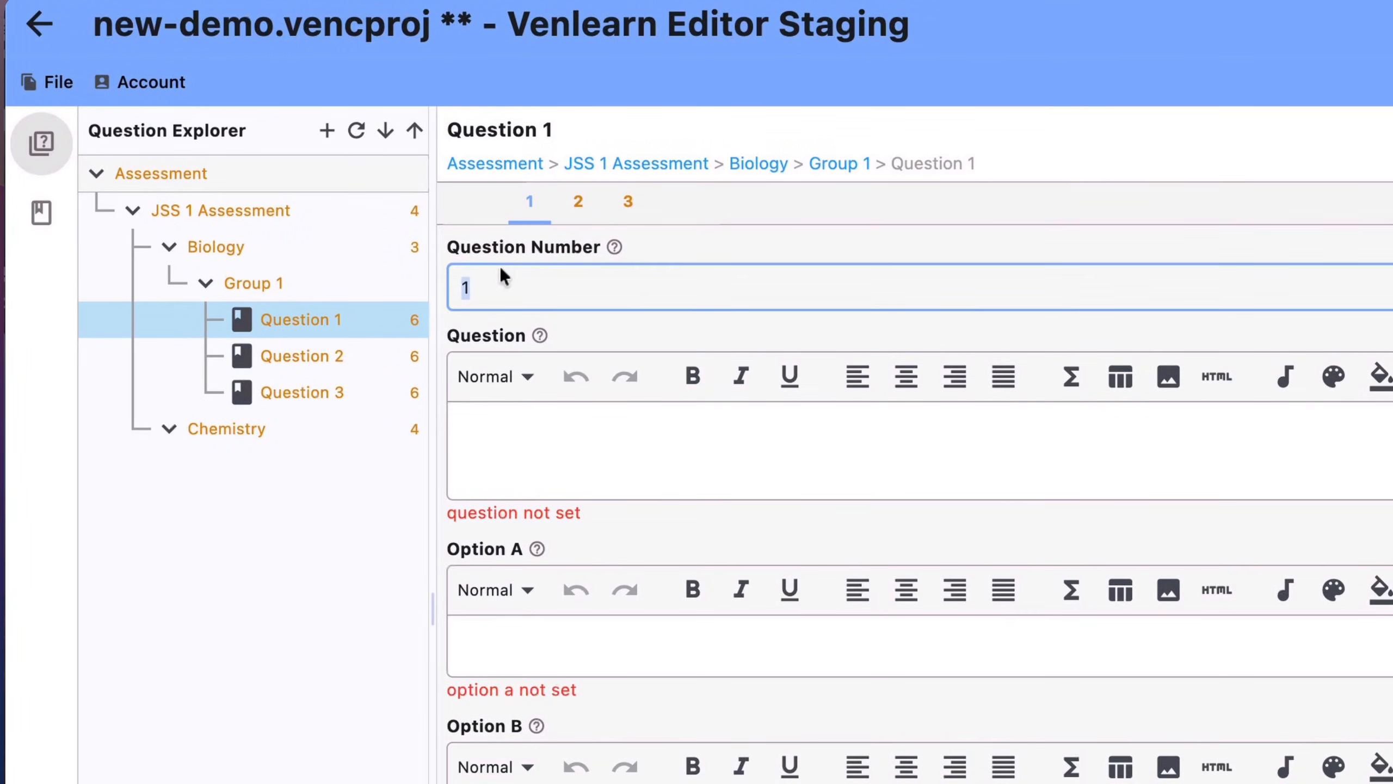
pyautogui.click(472, 286)
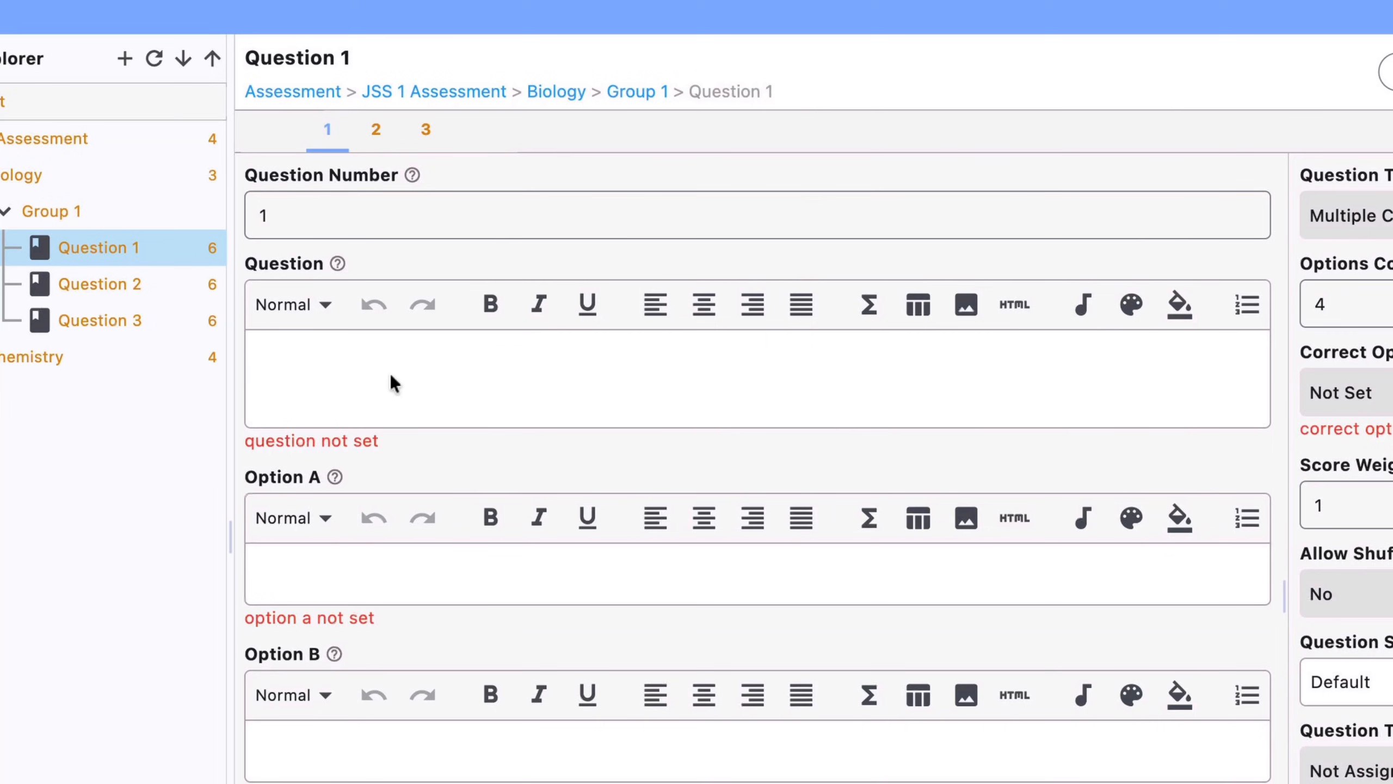
pyautogui.click(390, 376)
pyautogui.hscroll(3, 875, 272)
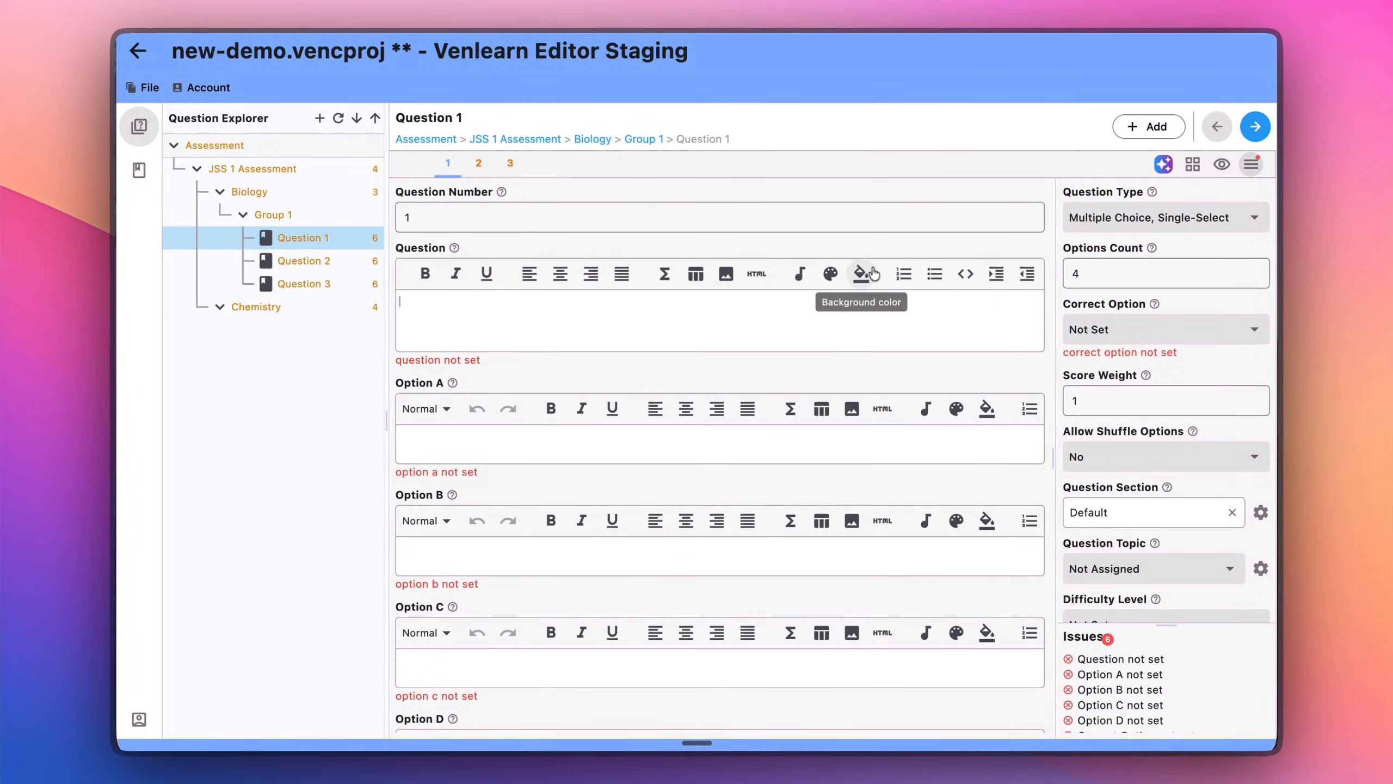
pyautogui.hscroll(-3, 875, 273)
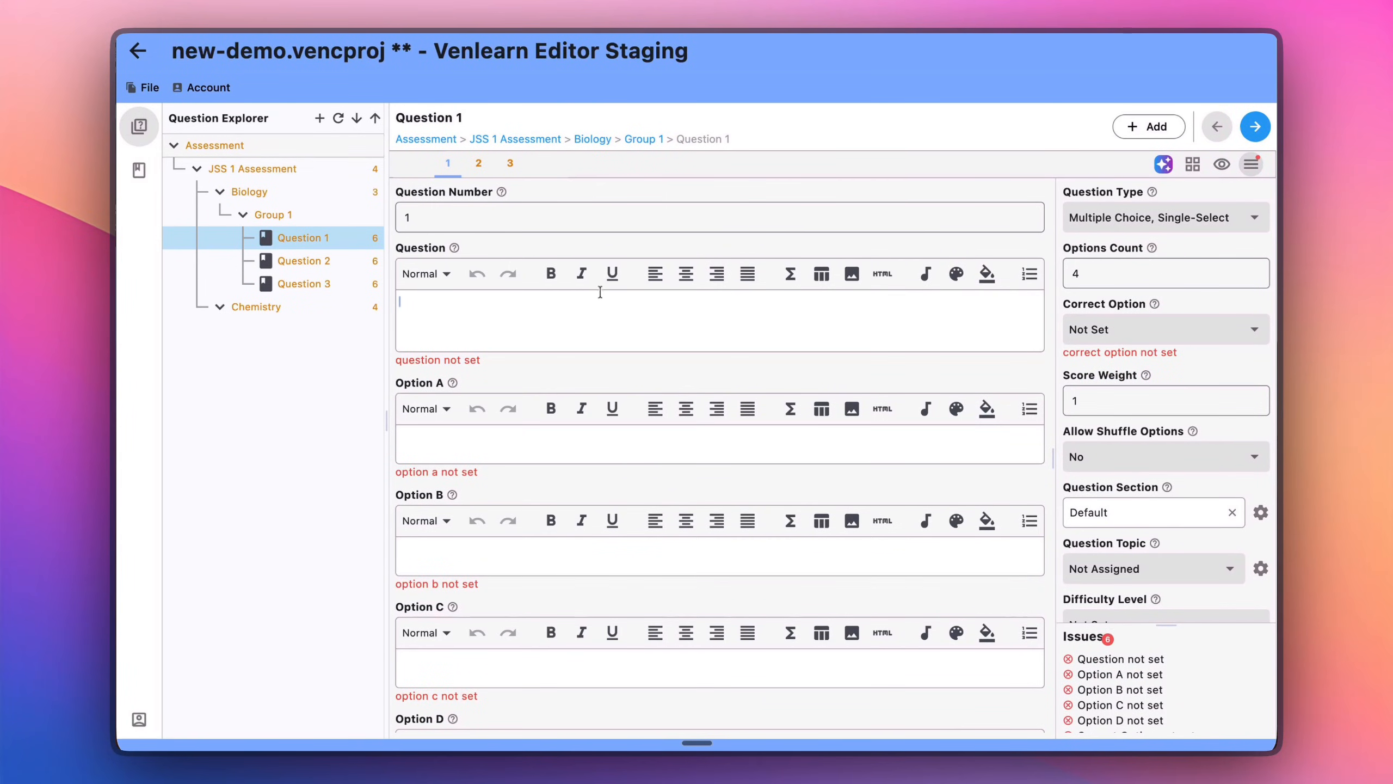
pyautogui.scroll(-2, 582, 405)
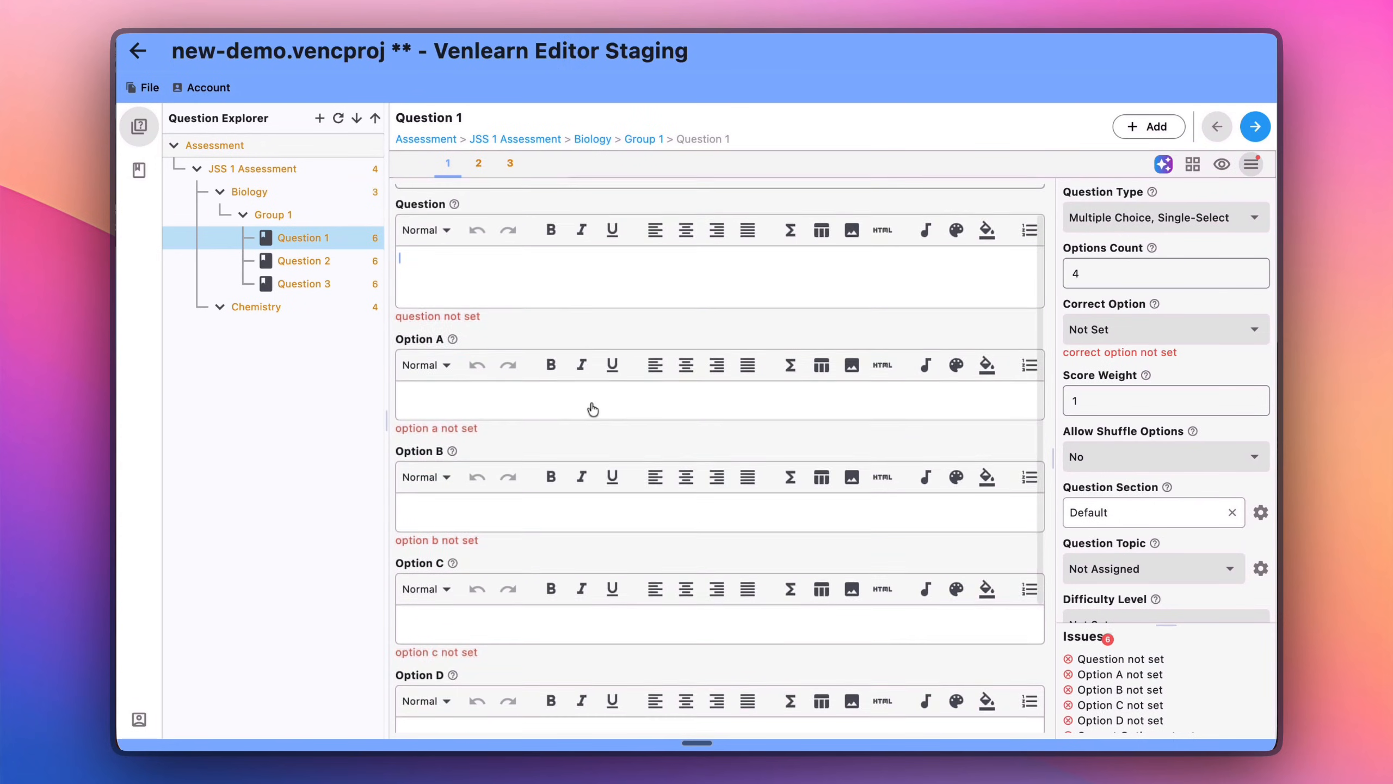
pyautogui.scroll(-8, 593, 409)
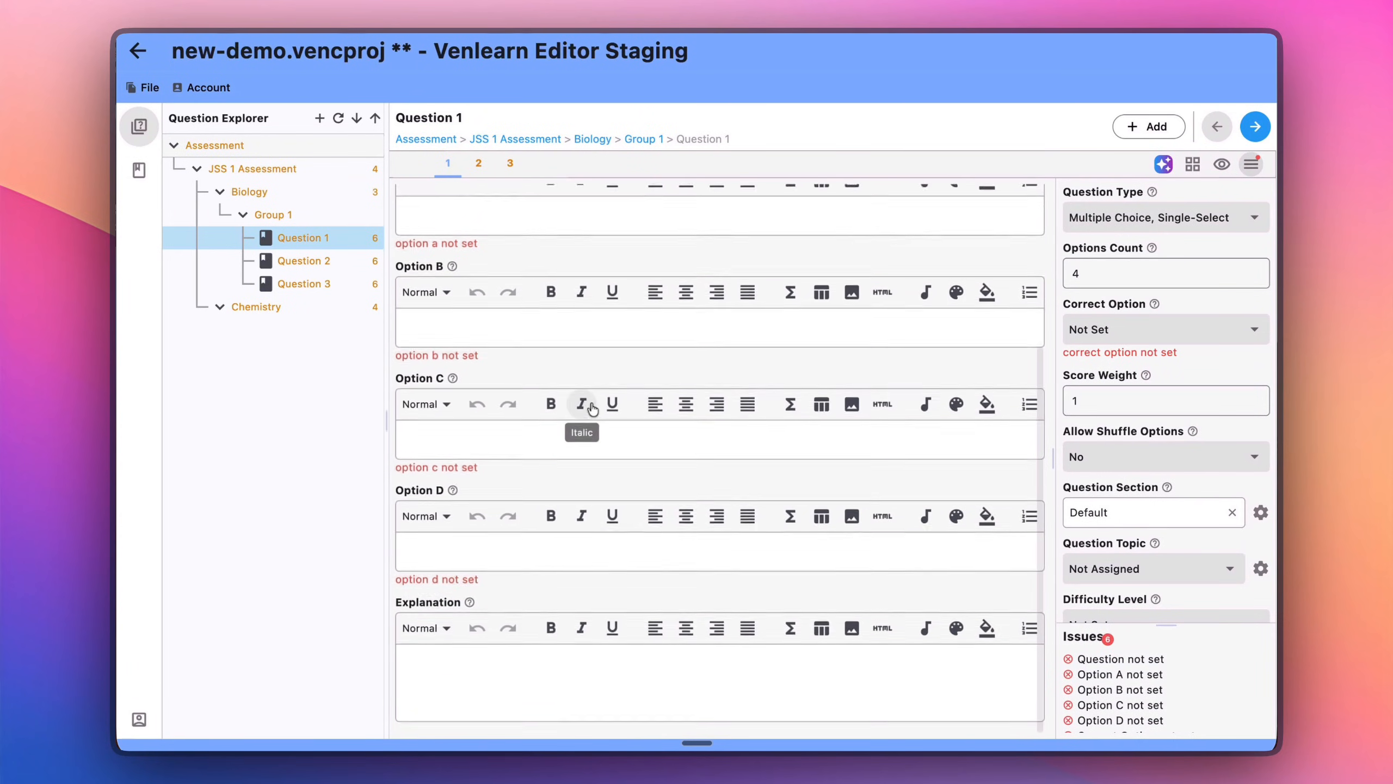
pyautogui.scroll(10, 592, 409)
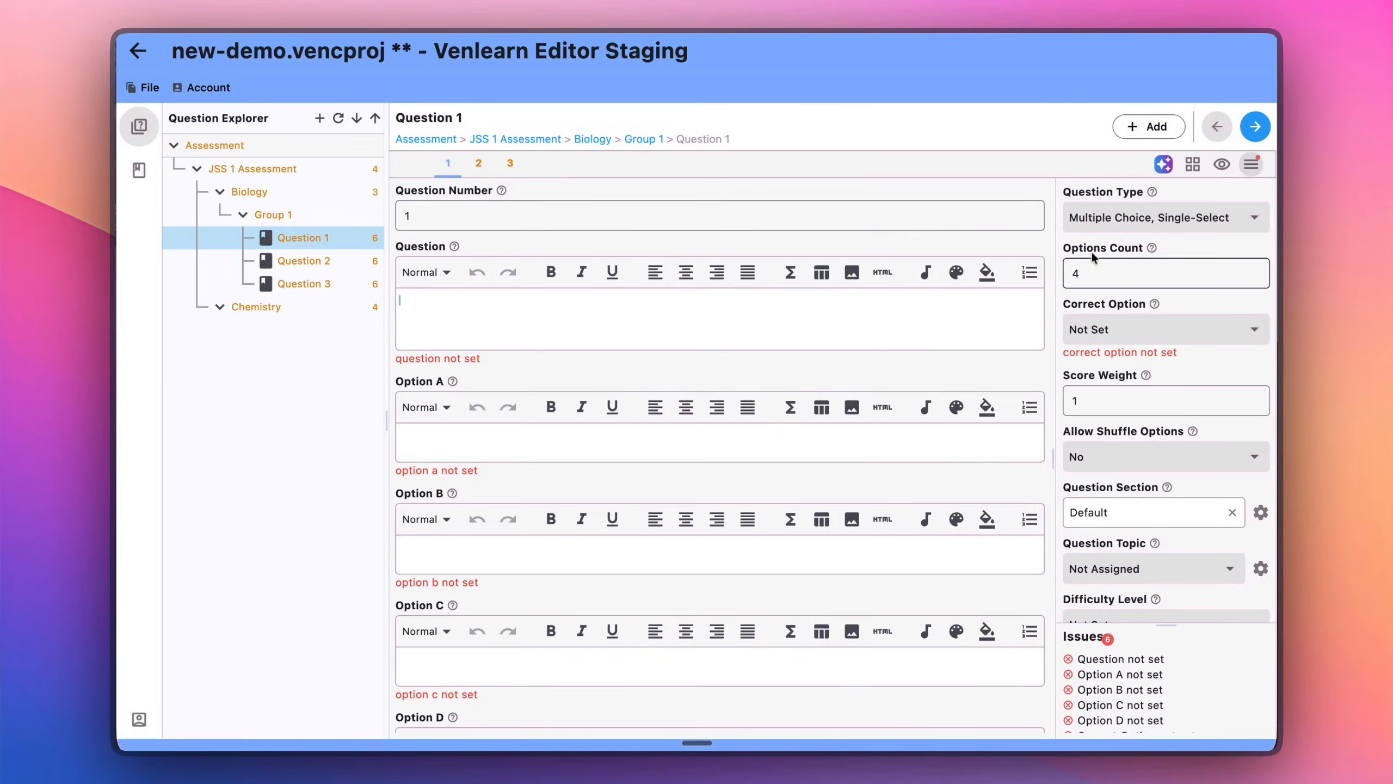
# - Examine Question 1's properties, from question type and options count to difficulty level and case study, along with its Issues list
pyautogui.click(1092, 272)
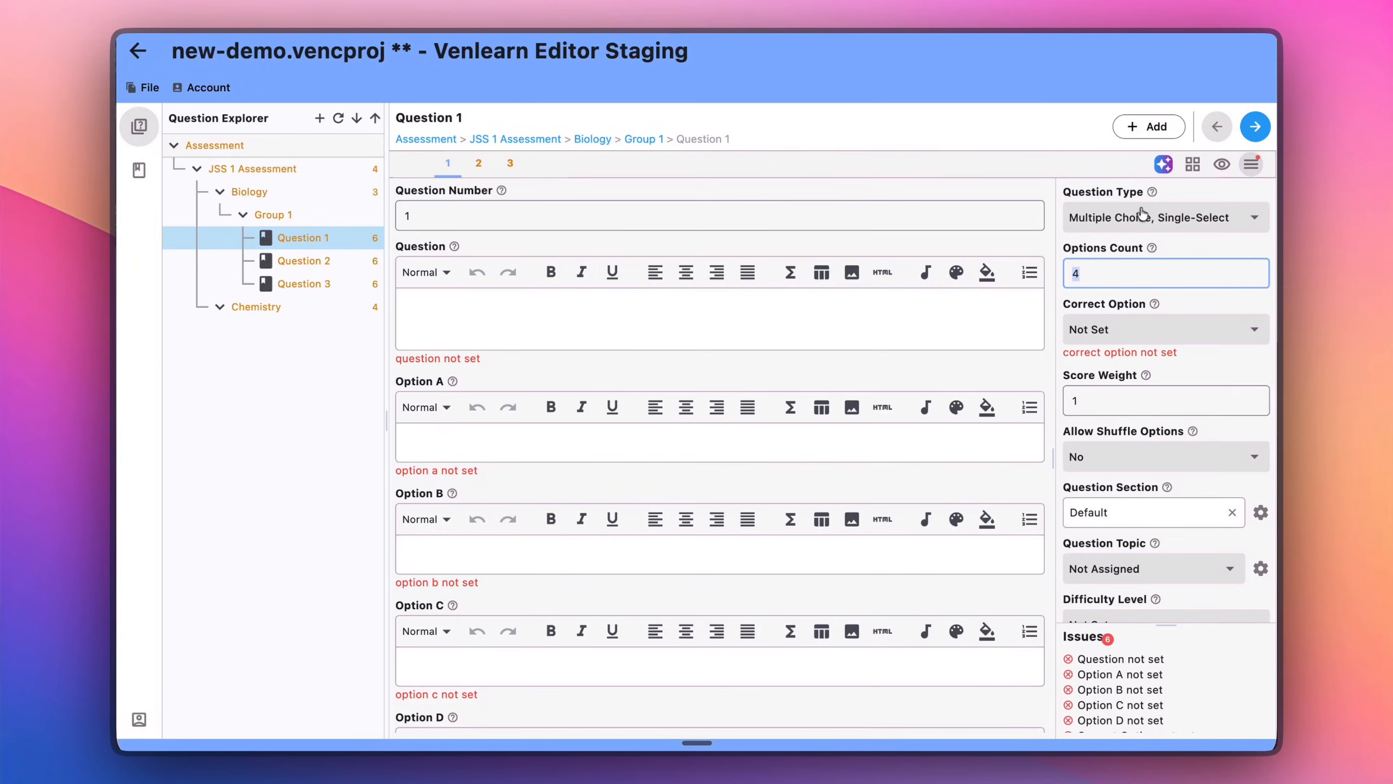
pyautogui.scroll(-2, 1114, 330)
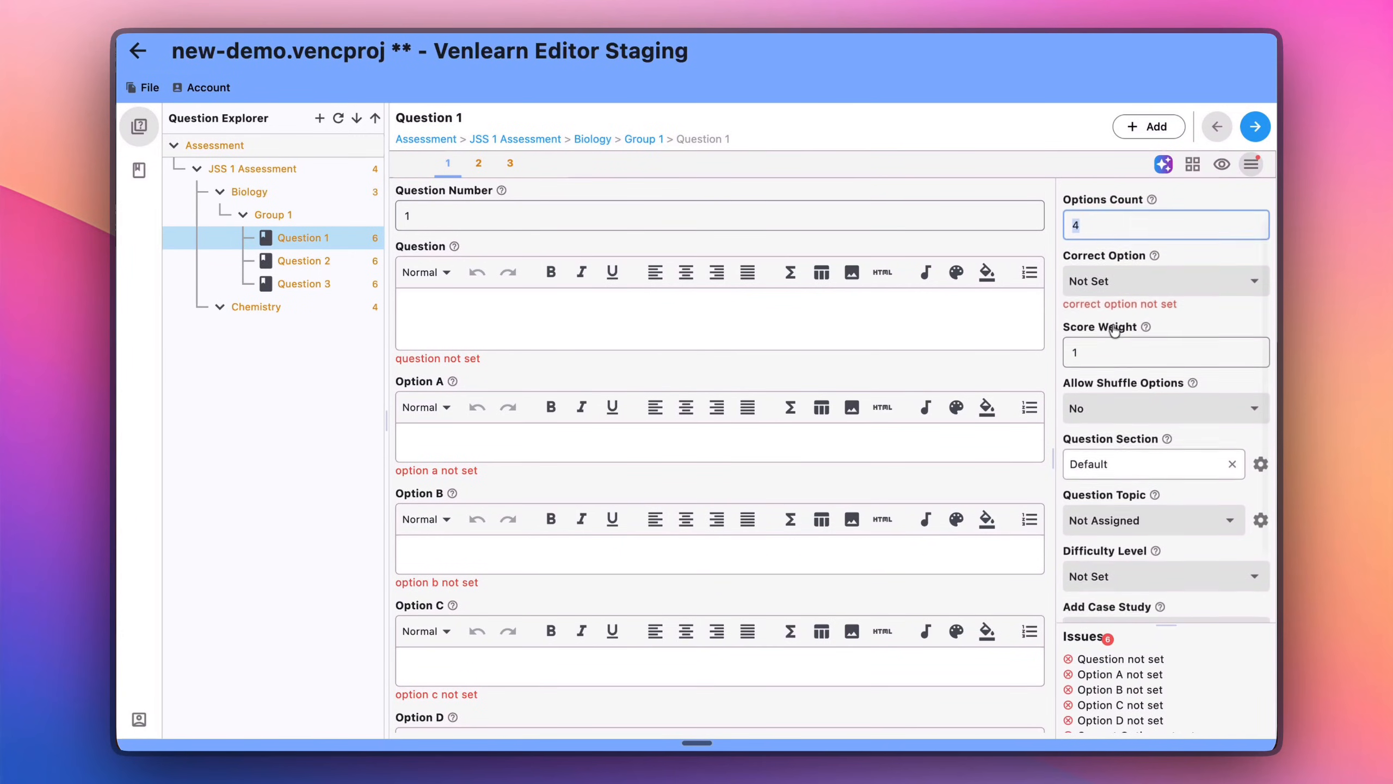
pyautogui.scroll(-2, 1115, 331)
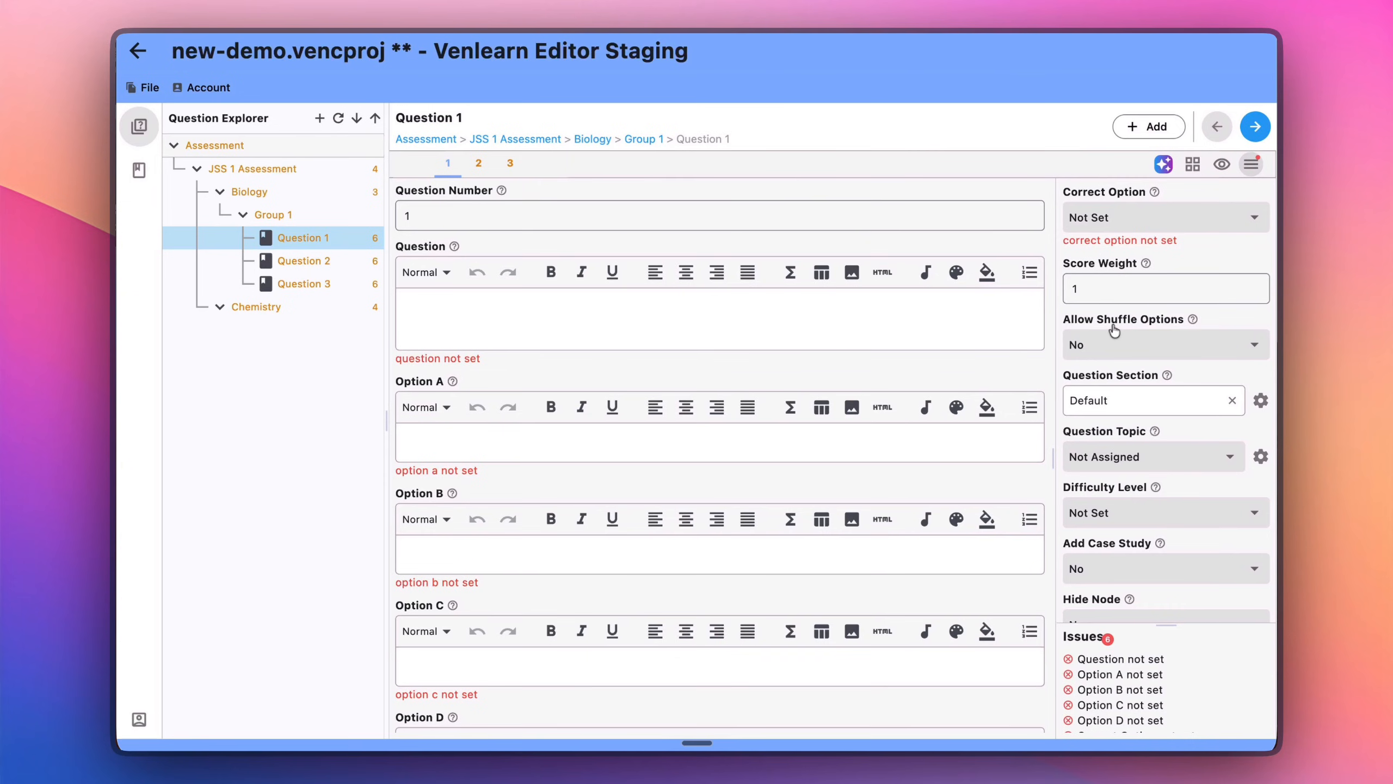
pyautogui.scroll(2, 1115, 331)
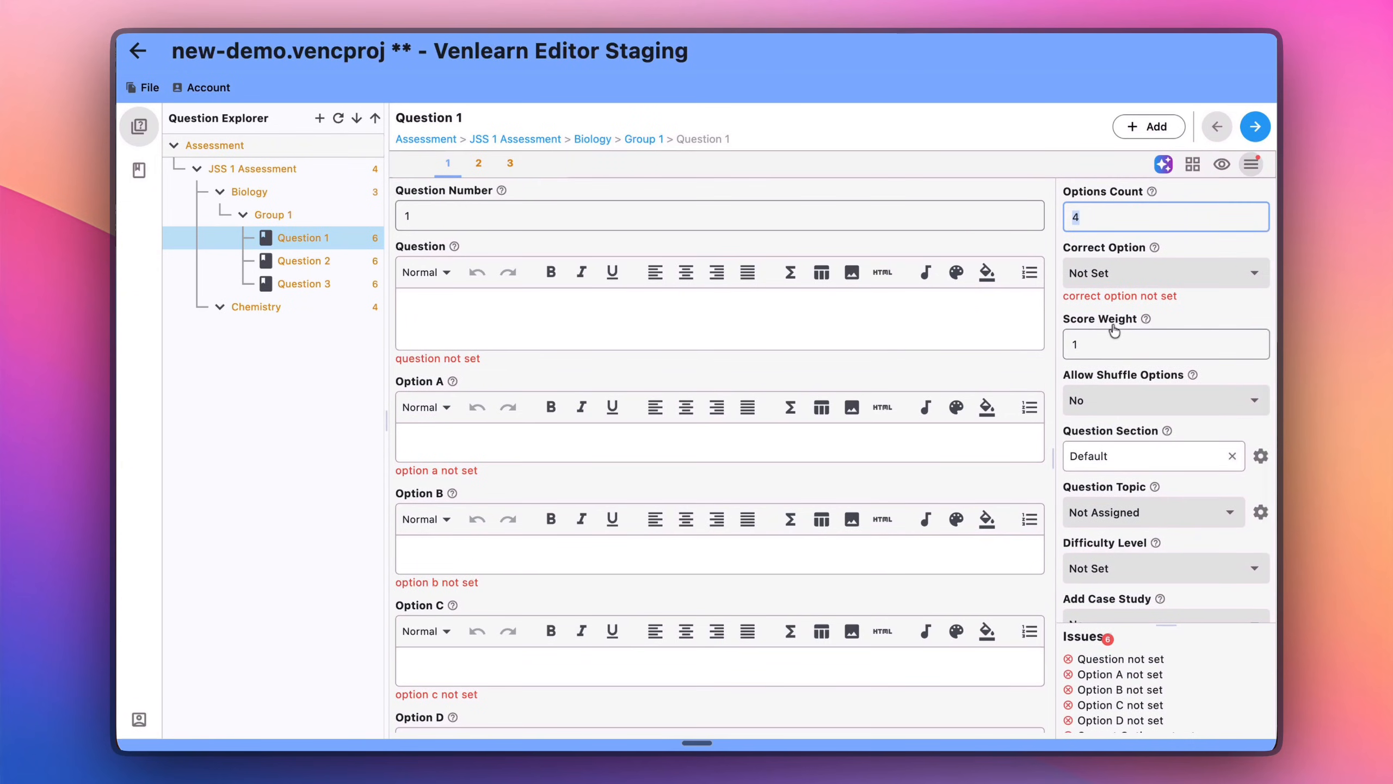
pyautogui.scroll(-1, 1114, 331)
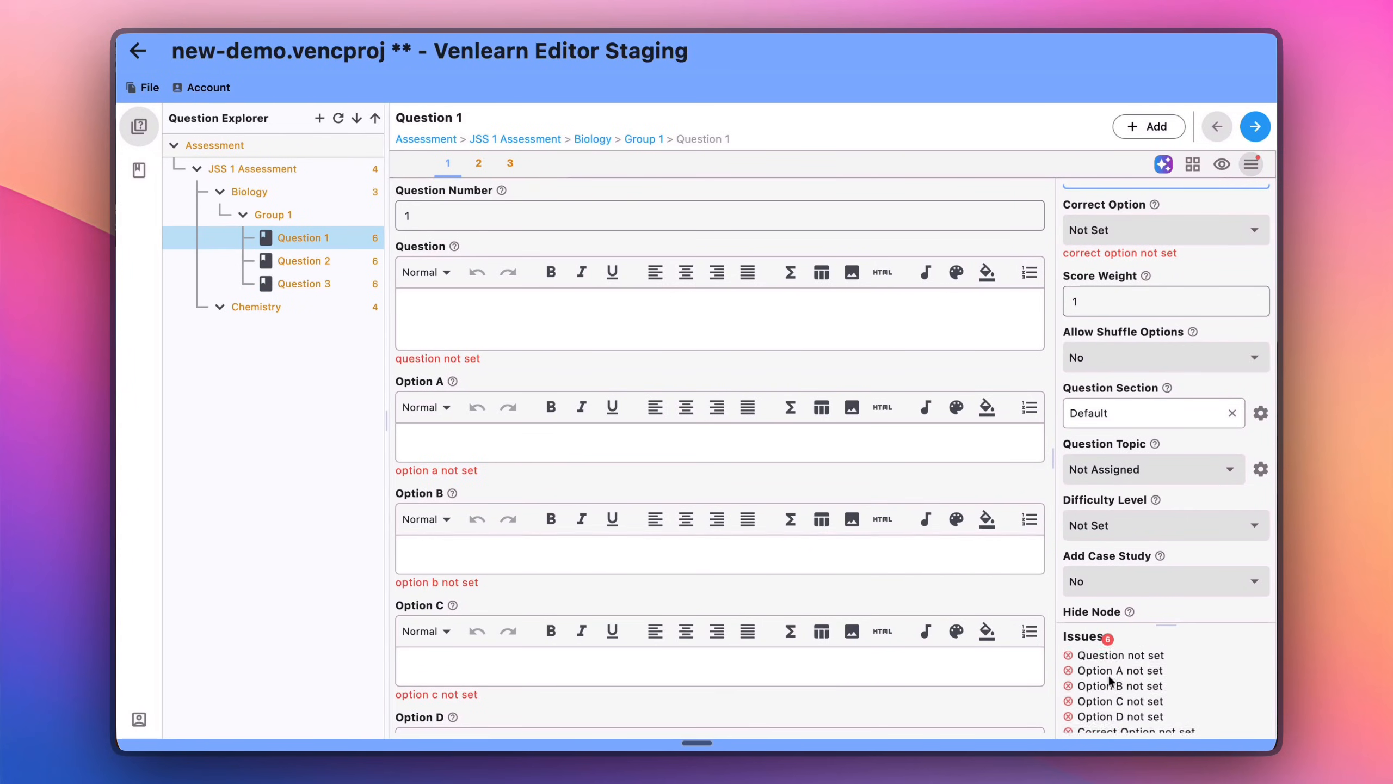
pyautogui.scroll(-1, 1108, 675)
pyautogui.scroll(1, 1108, 675)
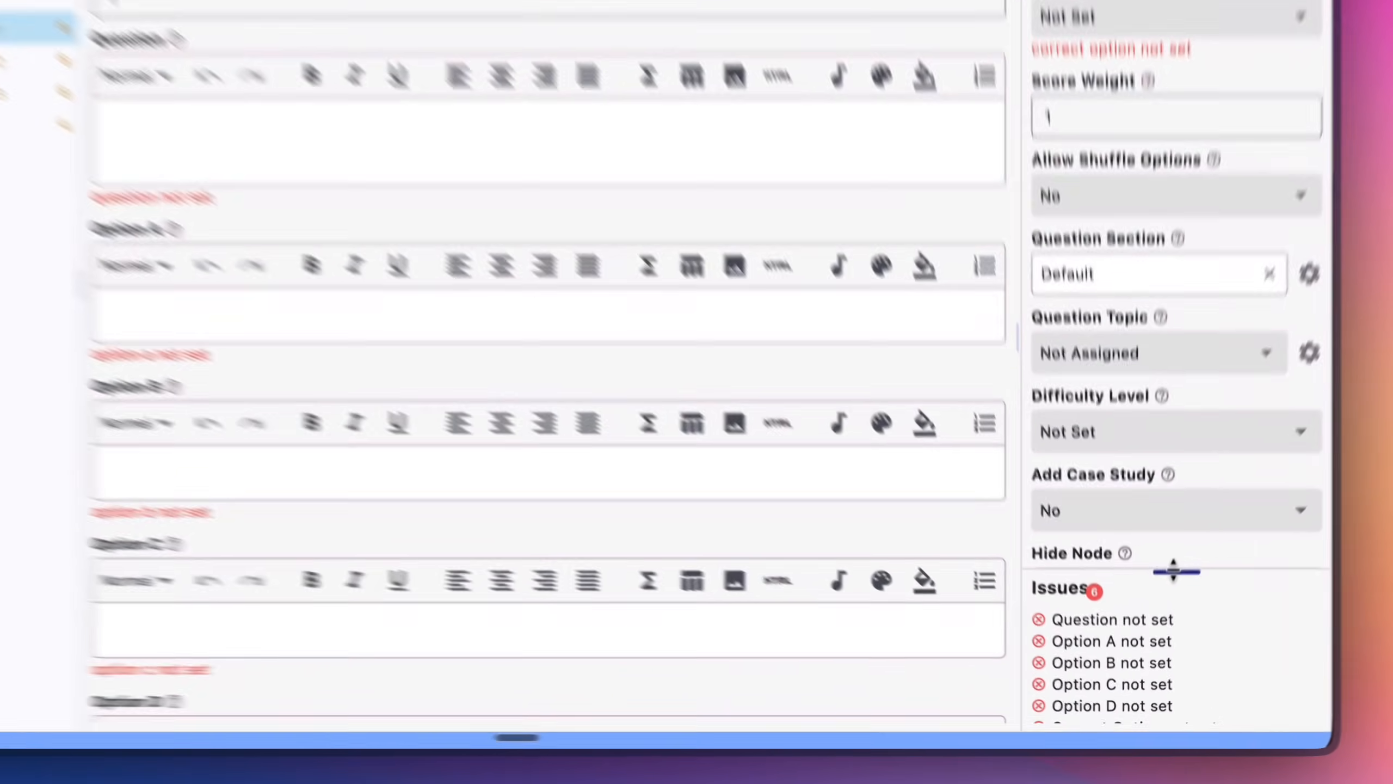
pyautogui.moveTo(1163, 624); pyautogui.dragTo(1162, 605)
pyautogui.moveTo(1173, 518); pyautogui.dragTo(1163, 509)
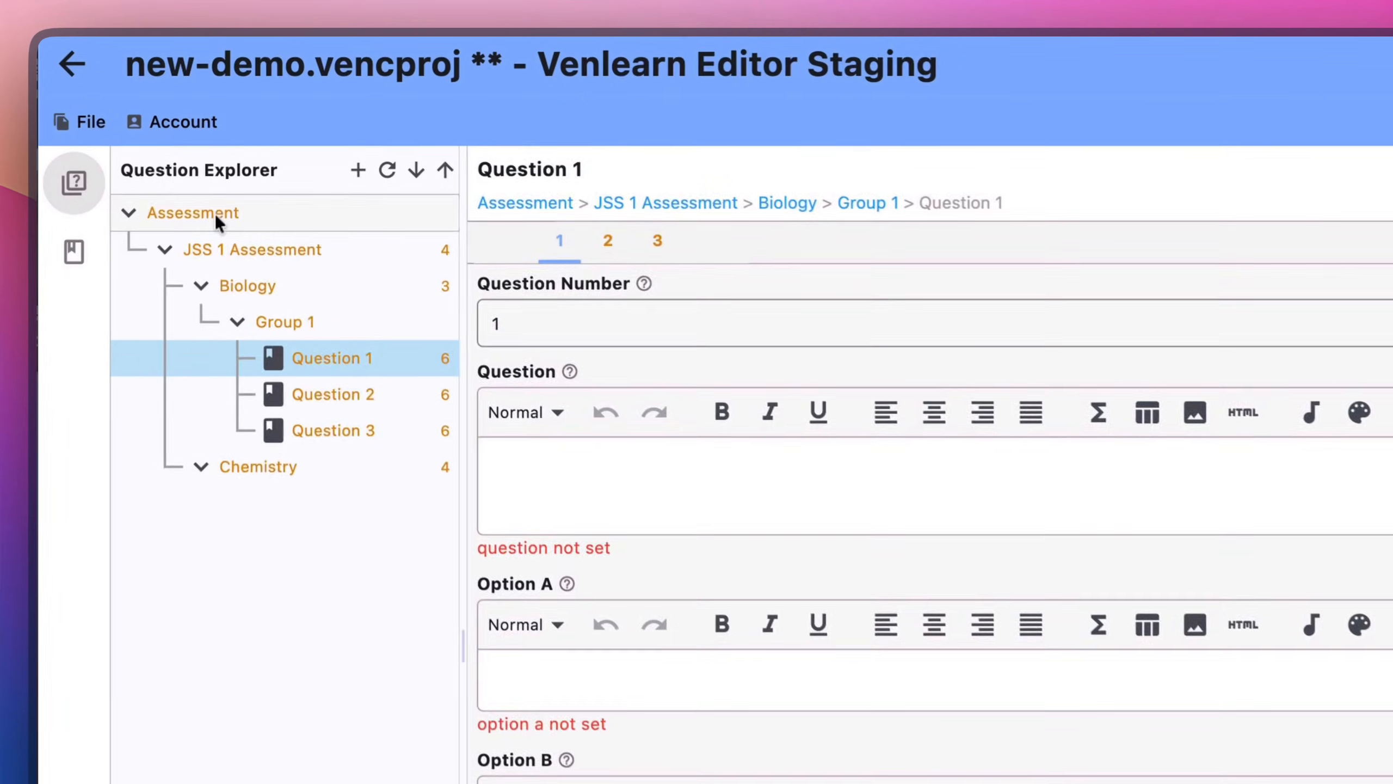
# - Examine the context commands available for the root Assessment node and for JSS 1 Assessment without running any
pyautogui.click(250, 146)
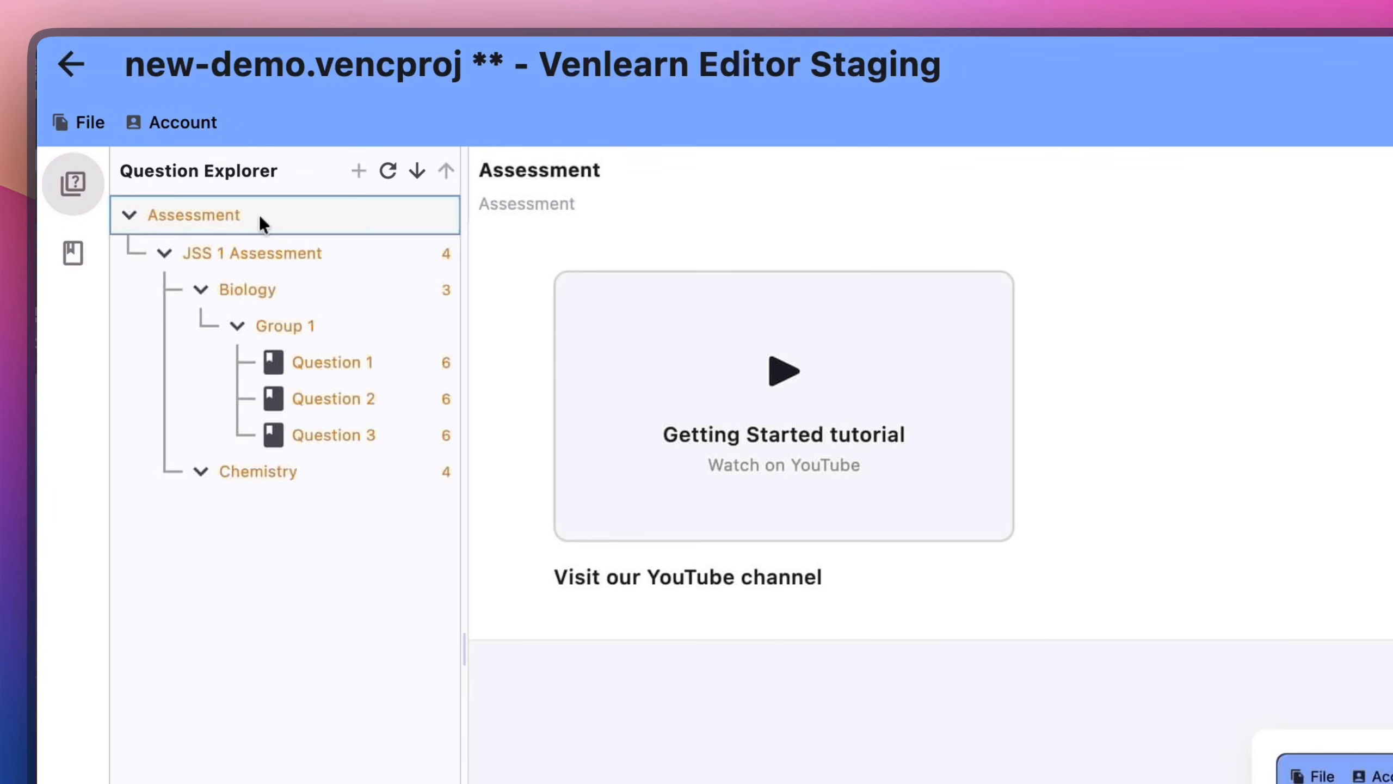
pyautogui.rightClick(259, 214)
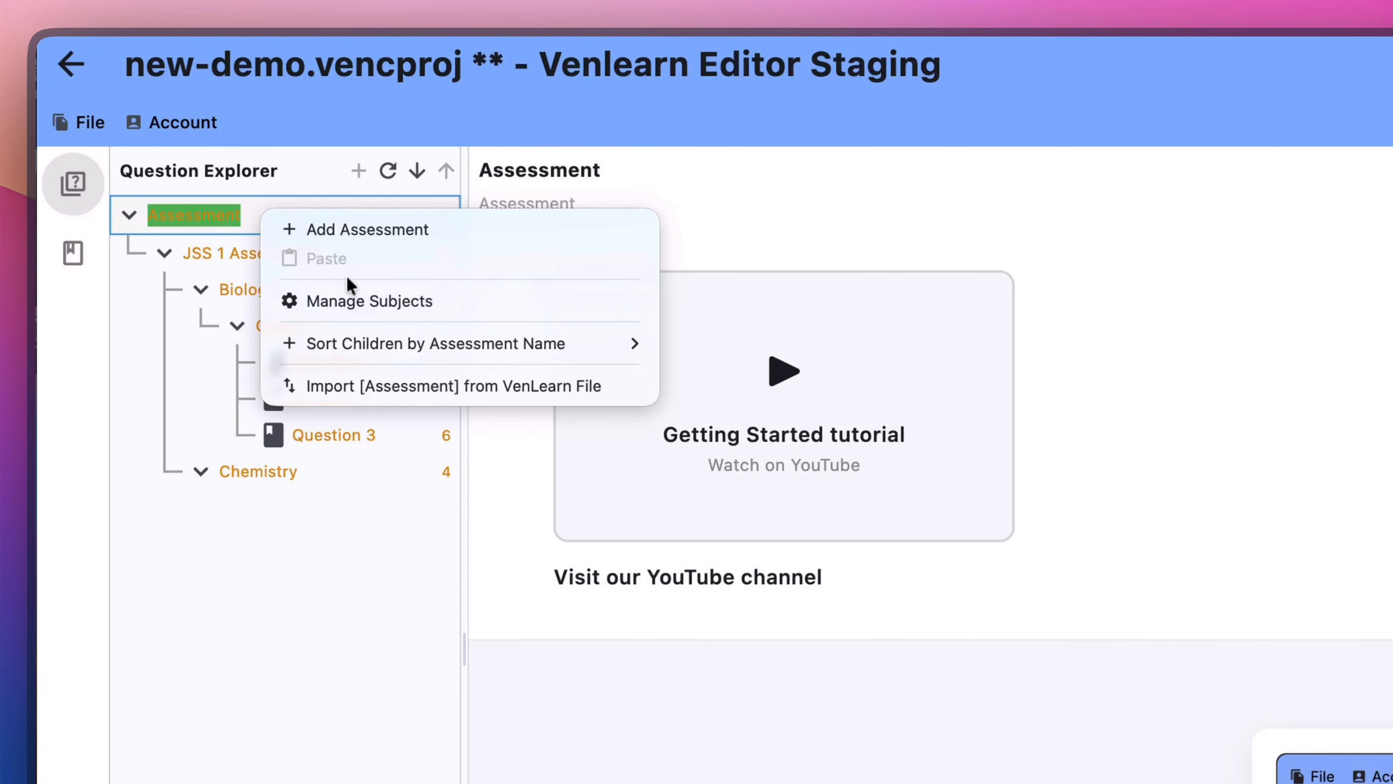
pyautogui.moveTo(351, 346)
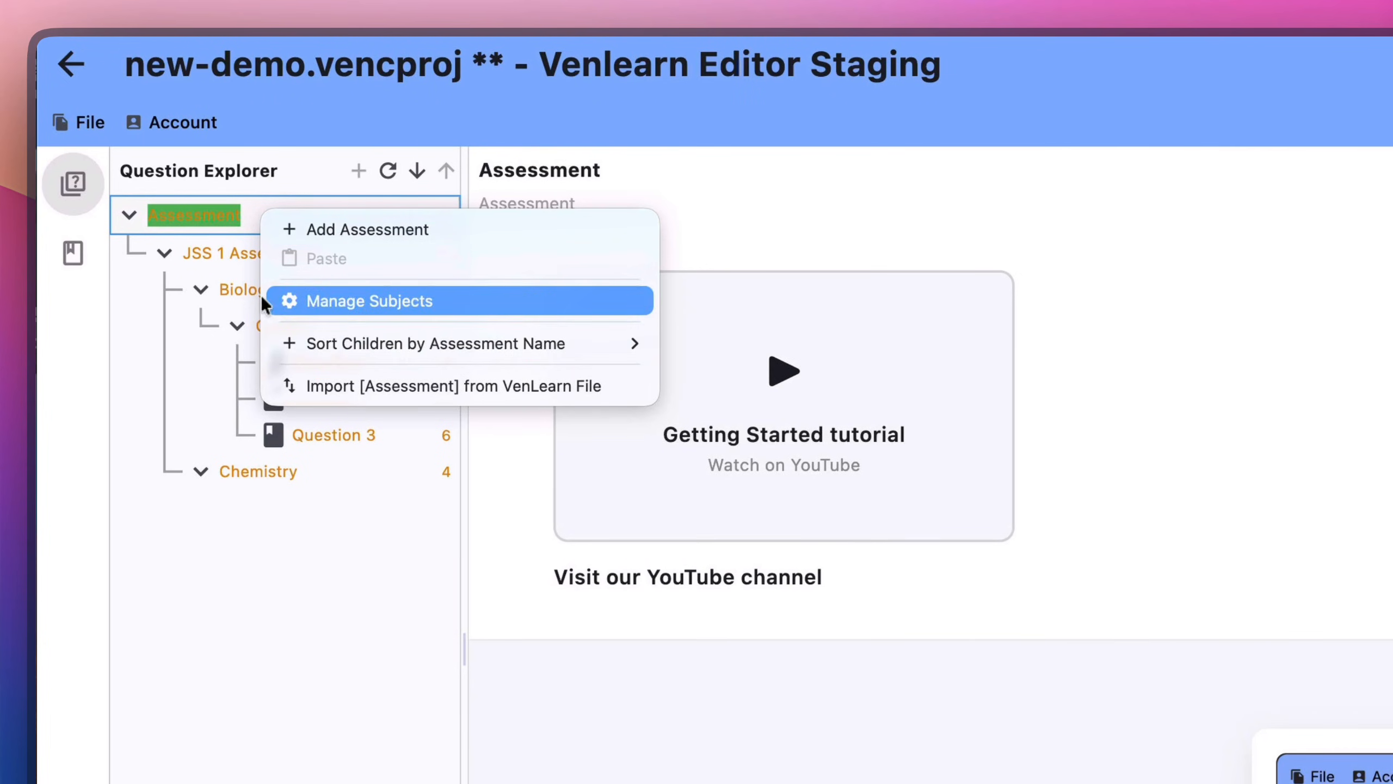
pyautogui.click(217, 246)
pyautogui.click(218, 246)
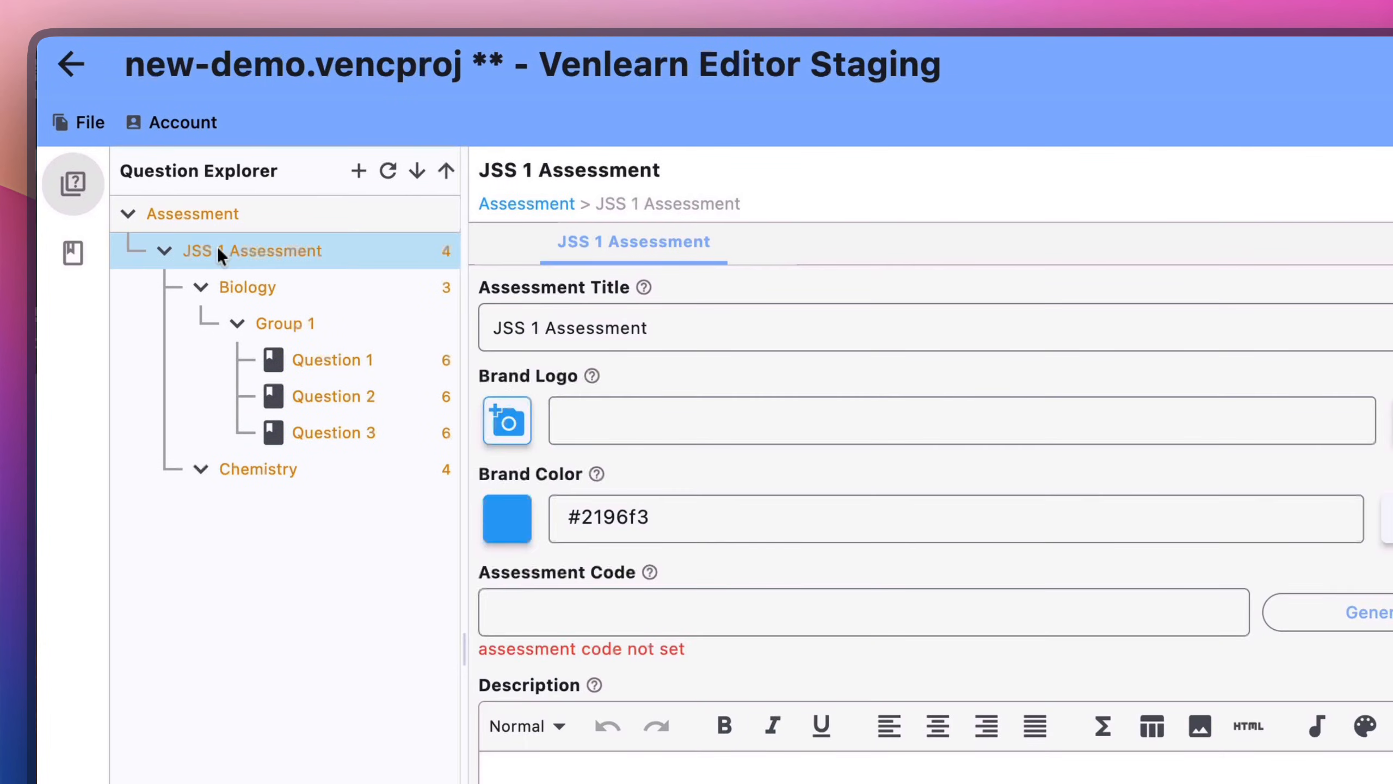
pyautogui.rightClick(218, 246)
pyautogui.moveTo(331, 263)
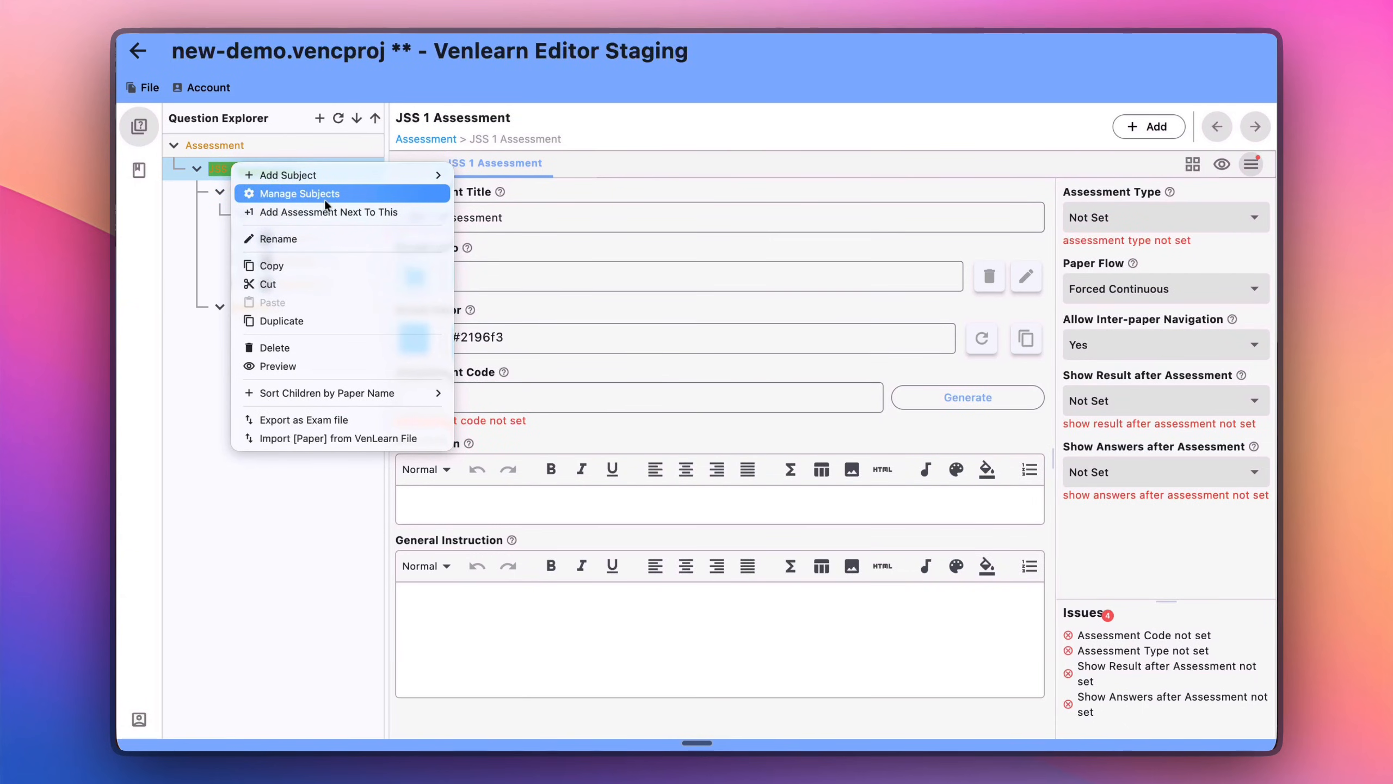
pyautogui.click(196, 375)
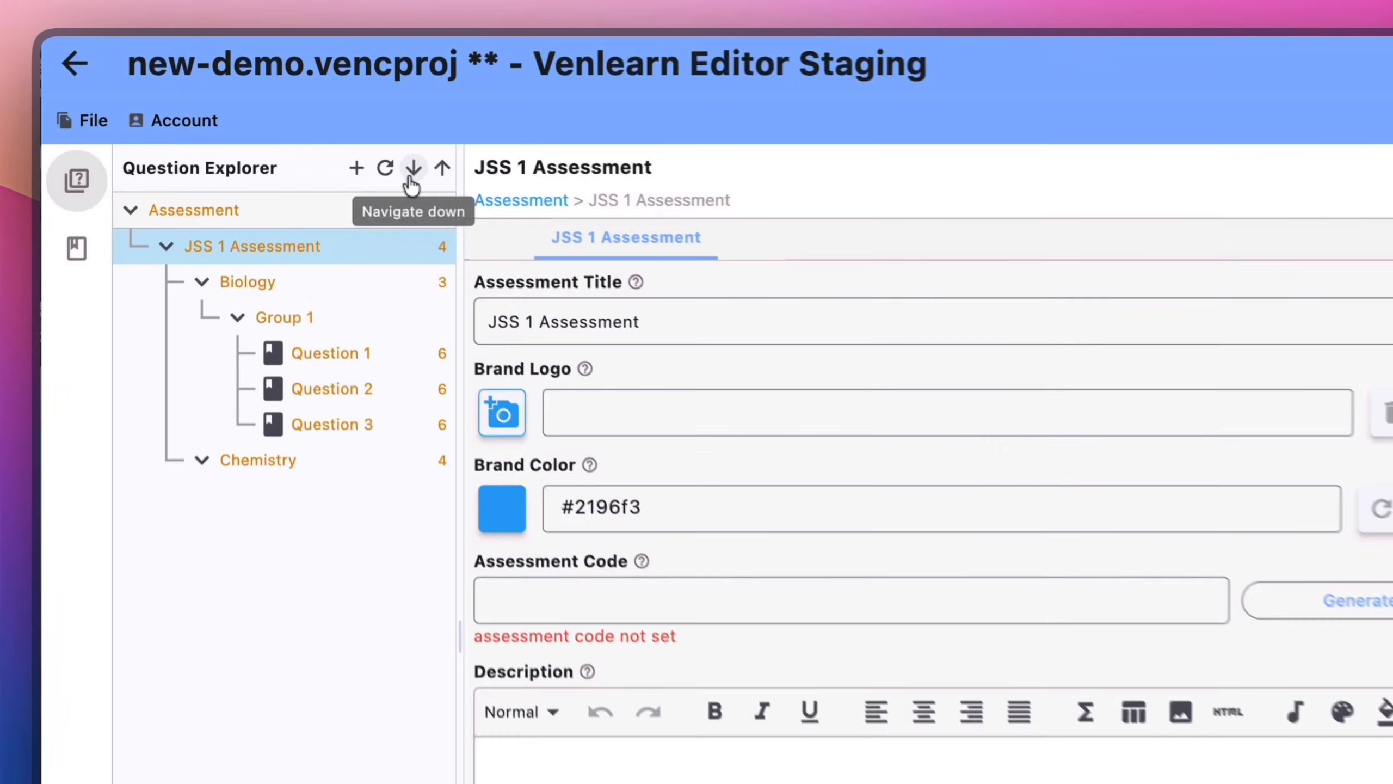
# - Step down through the hierarchy from JSS 1 Assessment past Biology and Group 1 to Question 1
pyautogui.click(357, 118)
pyautogui.click(356, 118)
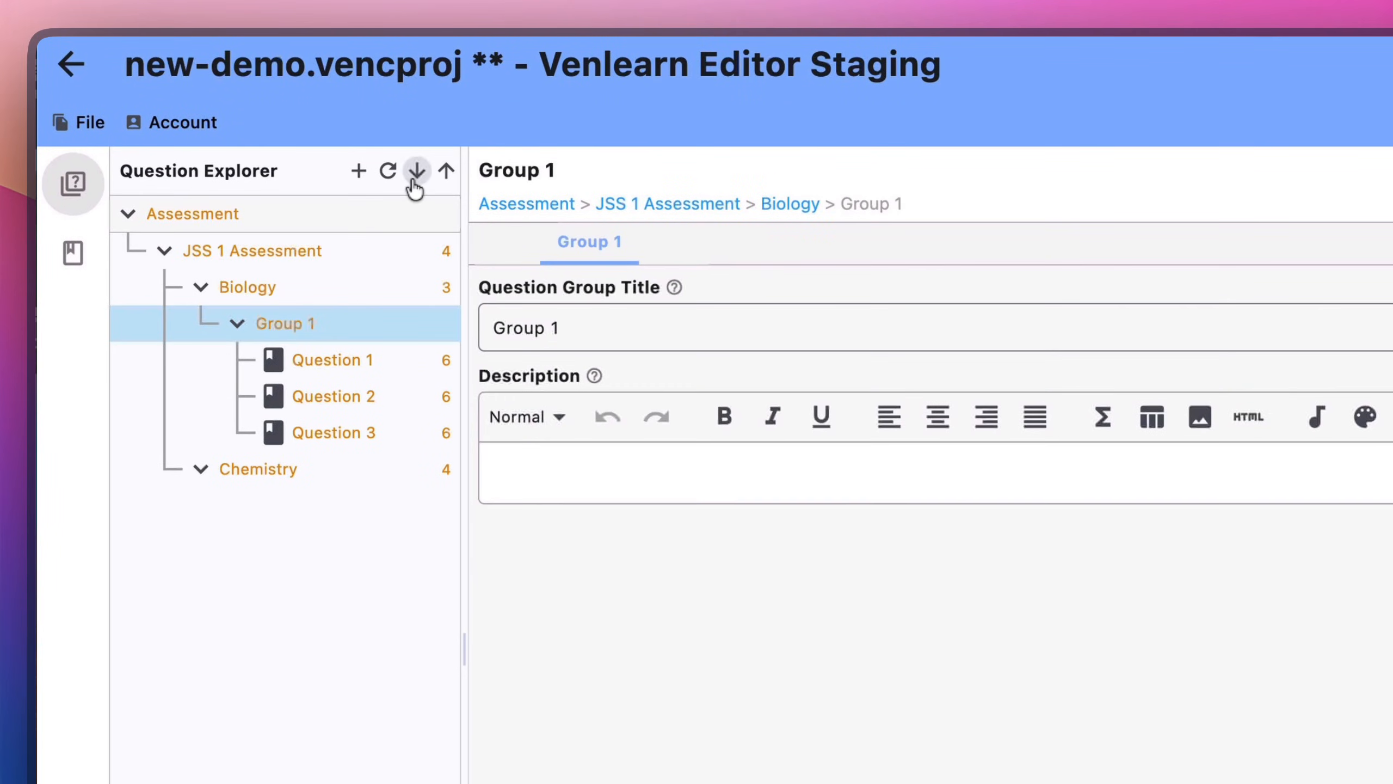
pyautogui.click(415, 187)
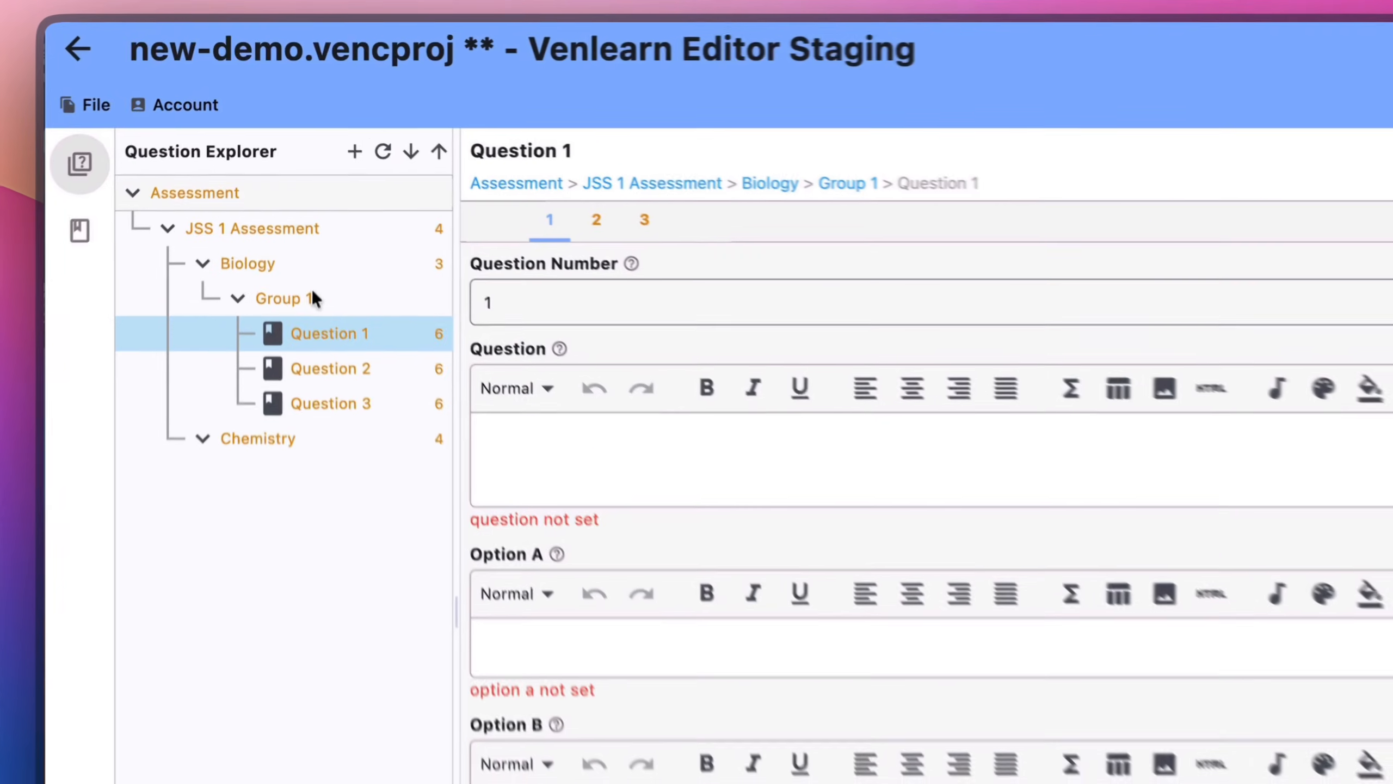
# - Check the context commands of Group 1 and add a fourth question to the group
pyautogui.rightClick(307, 212)
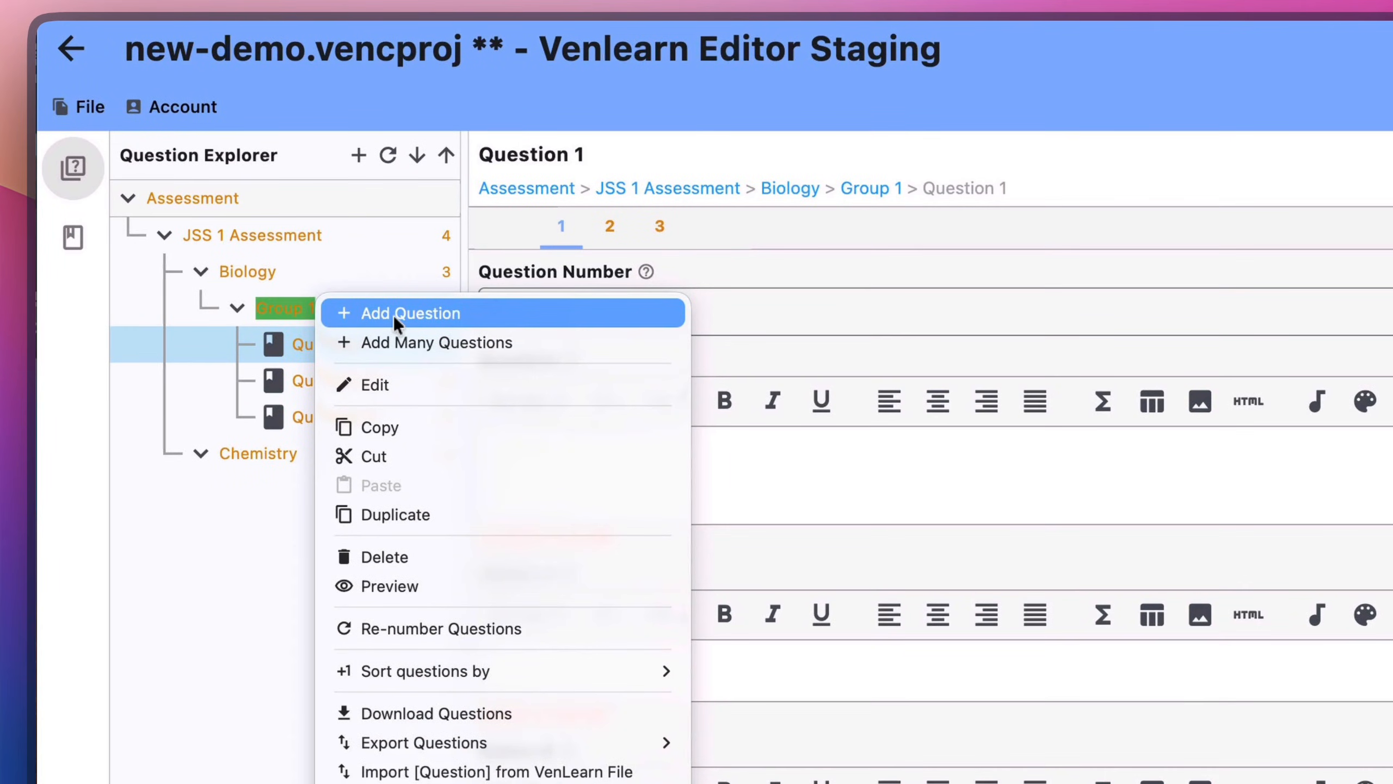
pyautogui.click(298, 150)
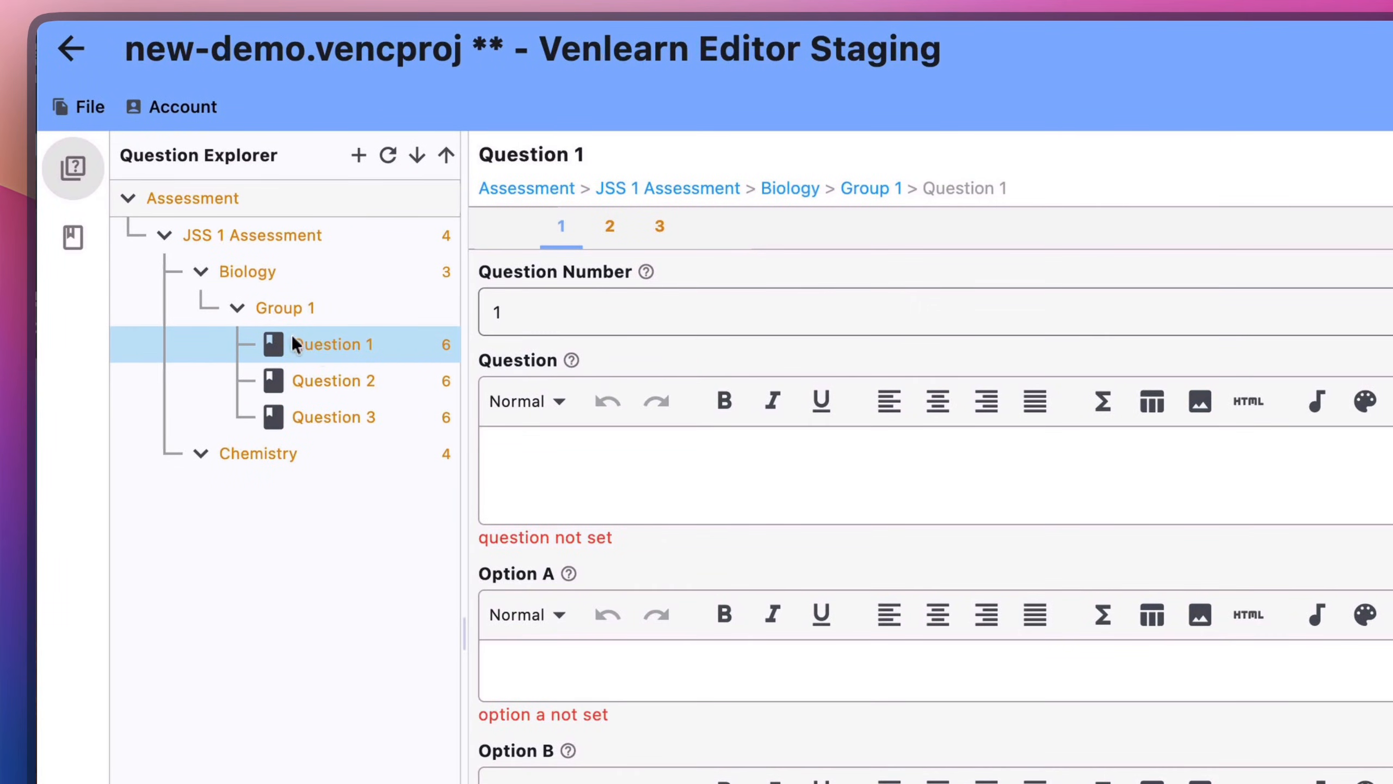
pyautogui.click(357, 155)
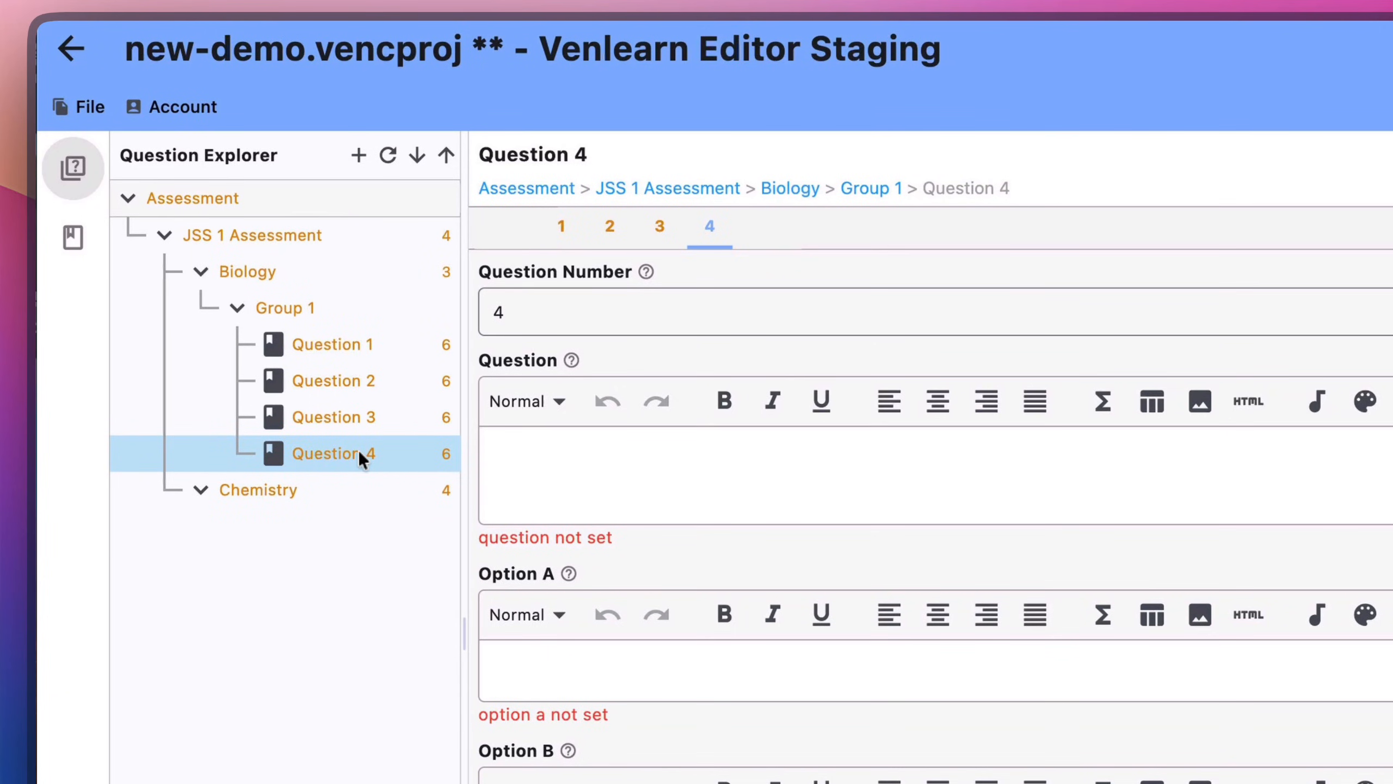
# - Refresh the question hierarchy, step down to the Chemistry paper and step back up to Question 3
pyautogui.click(390, 156)
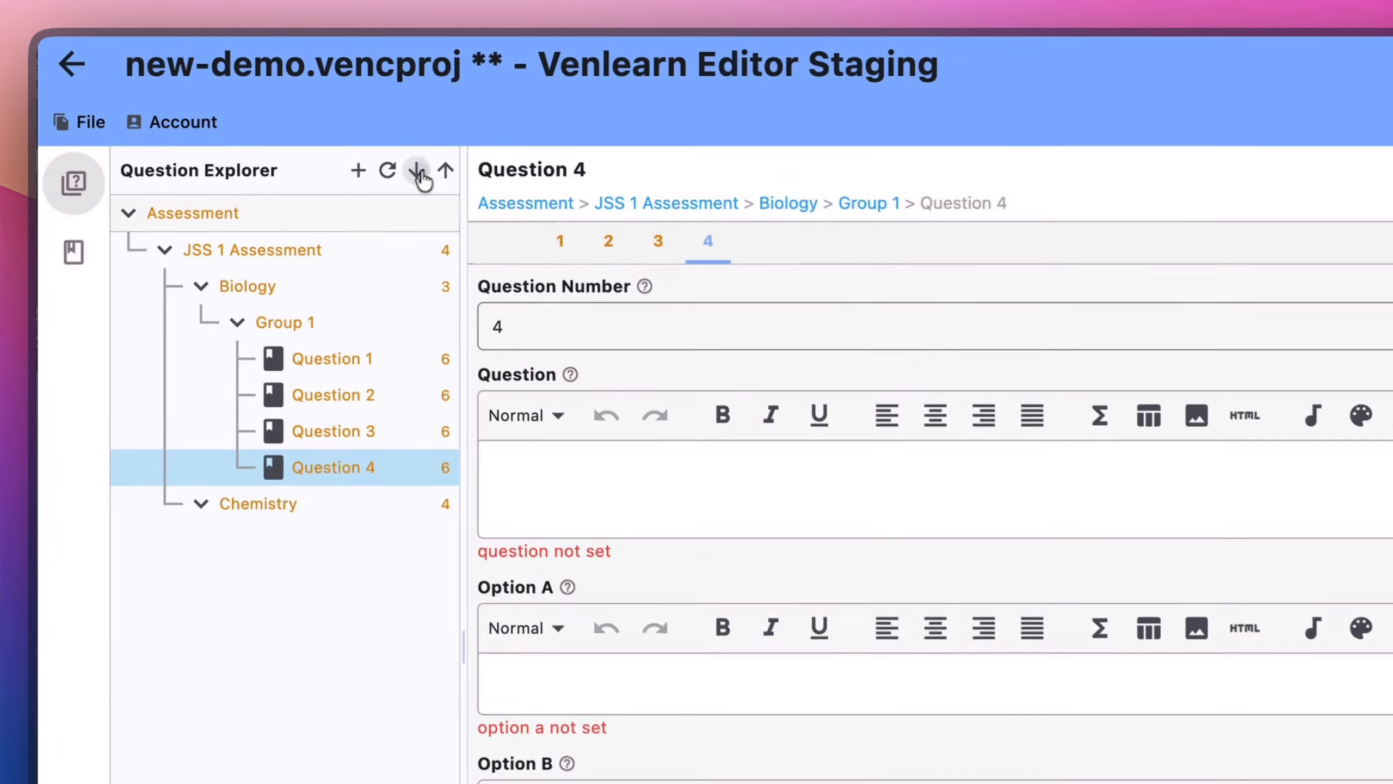
pyautogui.click(356, 118)
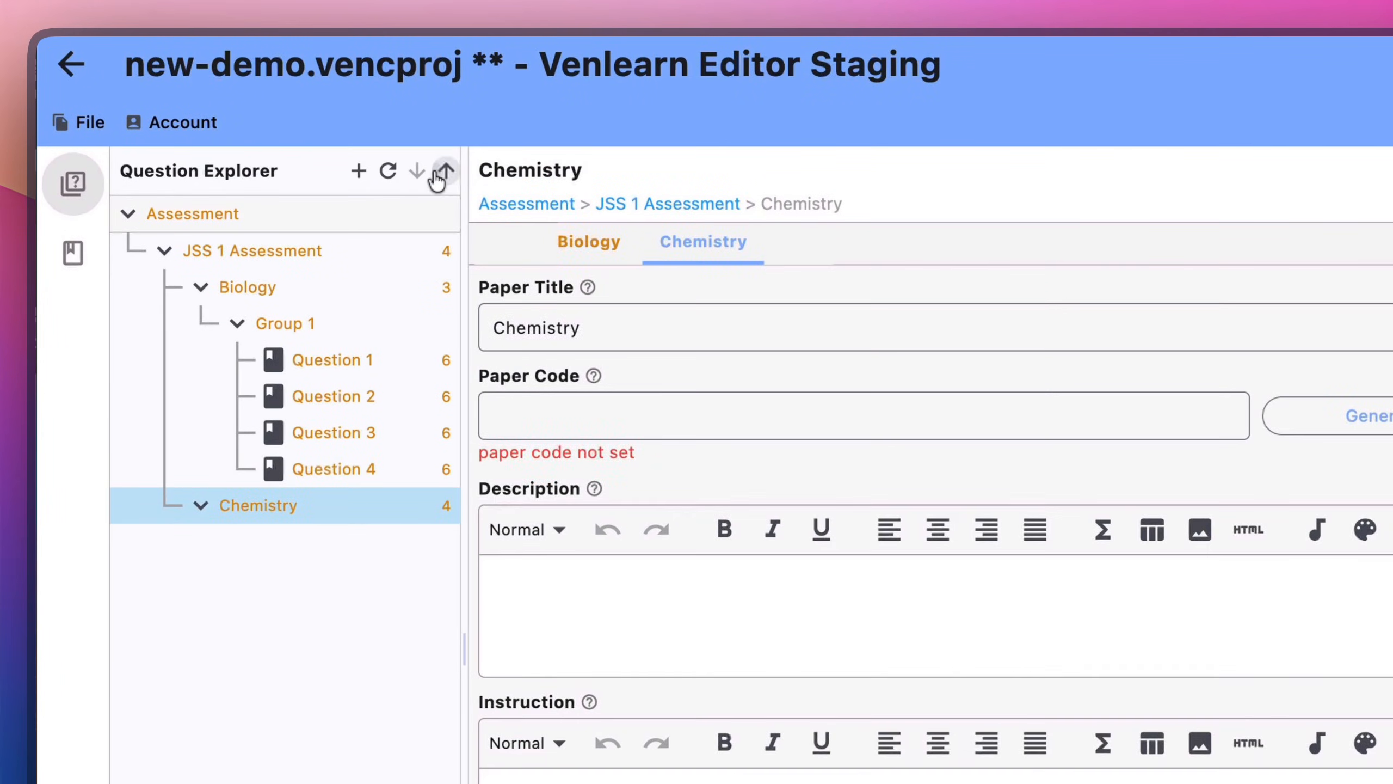
pyautogui.click(438, 174)
pyautogui.click(438, 173)
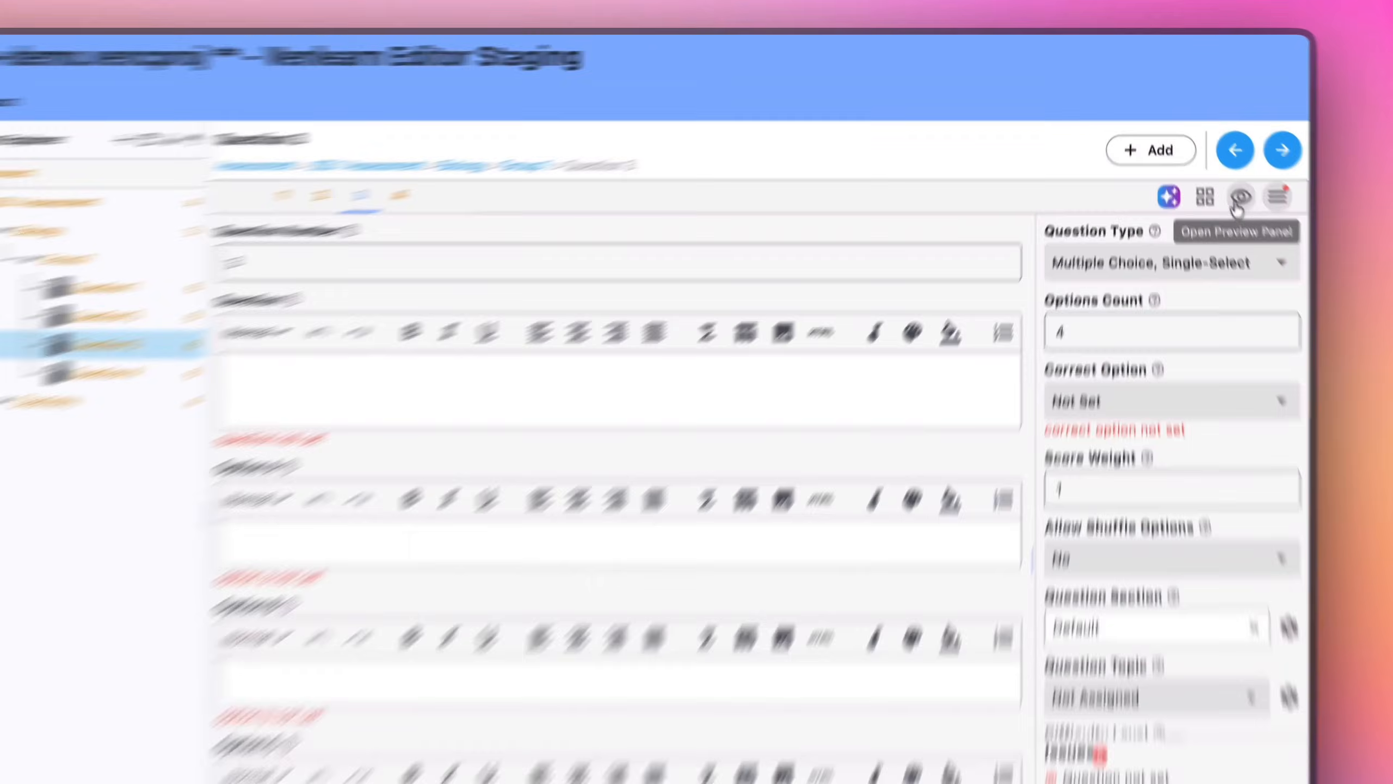
# - Show the live preview for Question 3 and enter "What is the name of Nigeria's President?" as its question text
pyautogui.click(1220, 166)
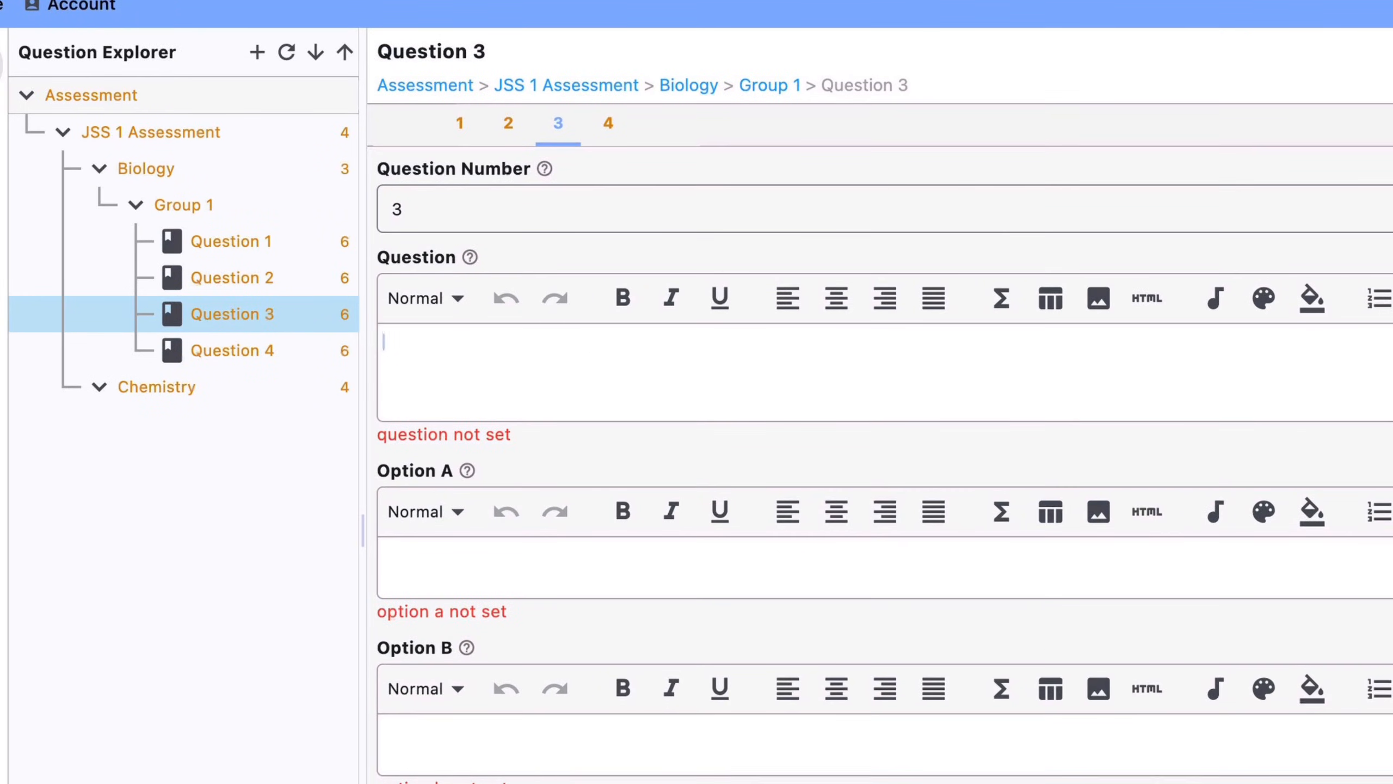
pyautogui.write('What is the bam')
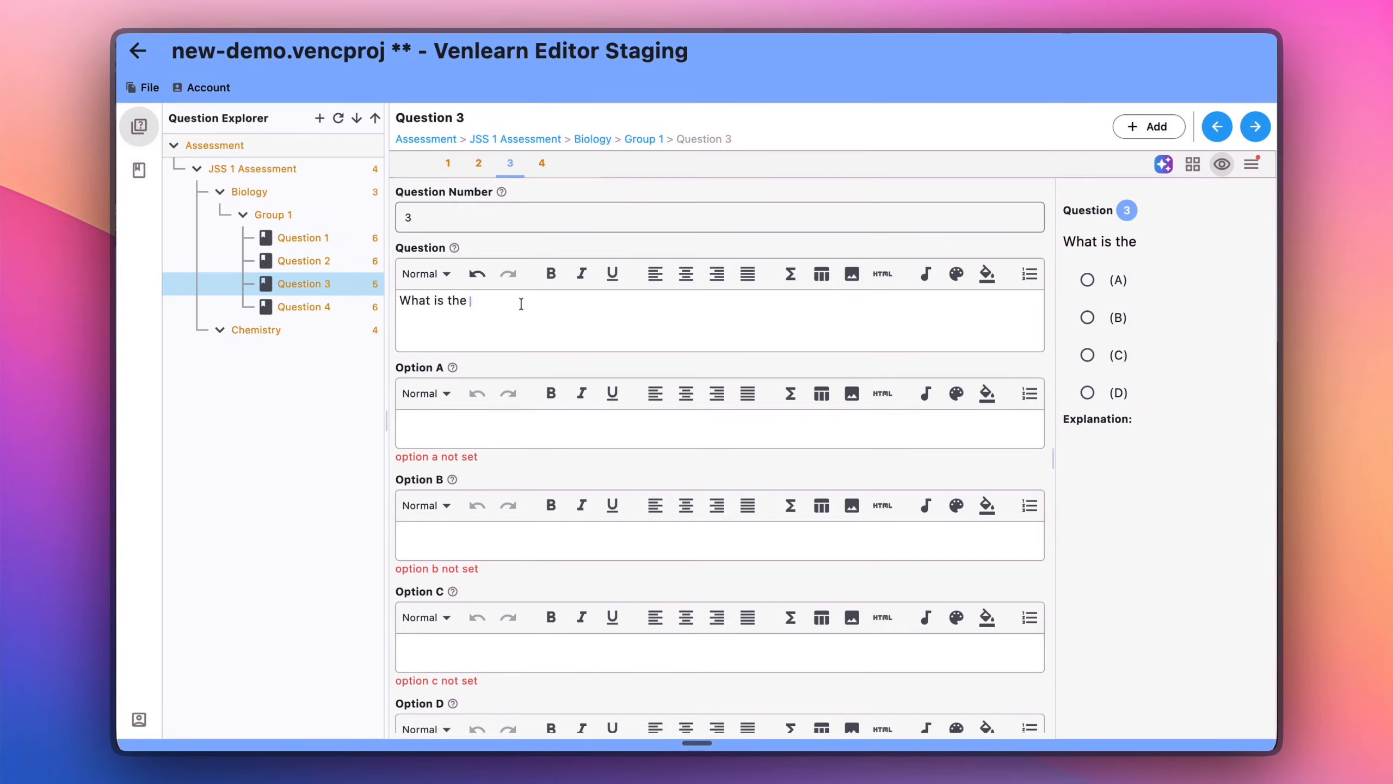
pyautogui.press('BackSpace')
pyautogui.press('BackSpace')
pyautogui.press('BackSpace')
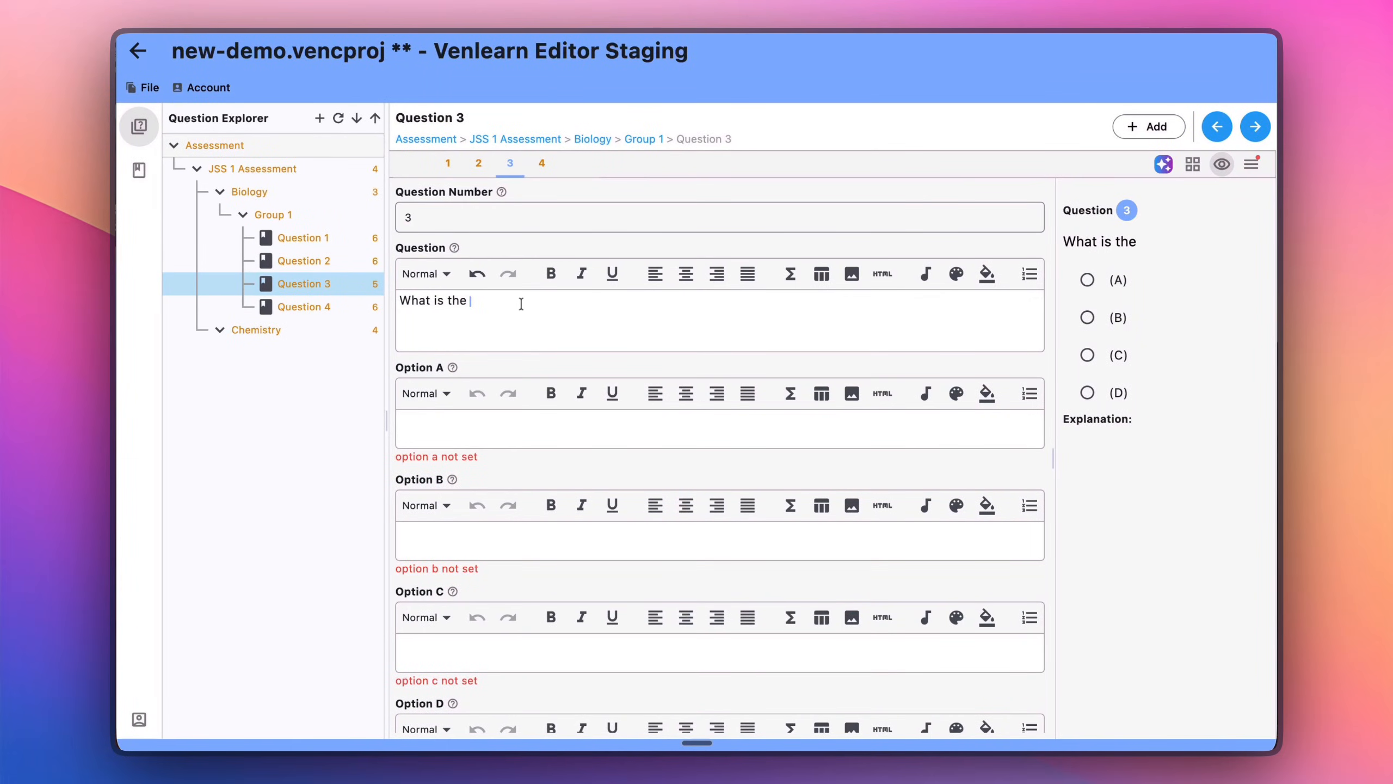
pyautogui.write("name of Nigeria's Preside")
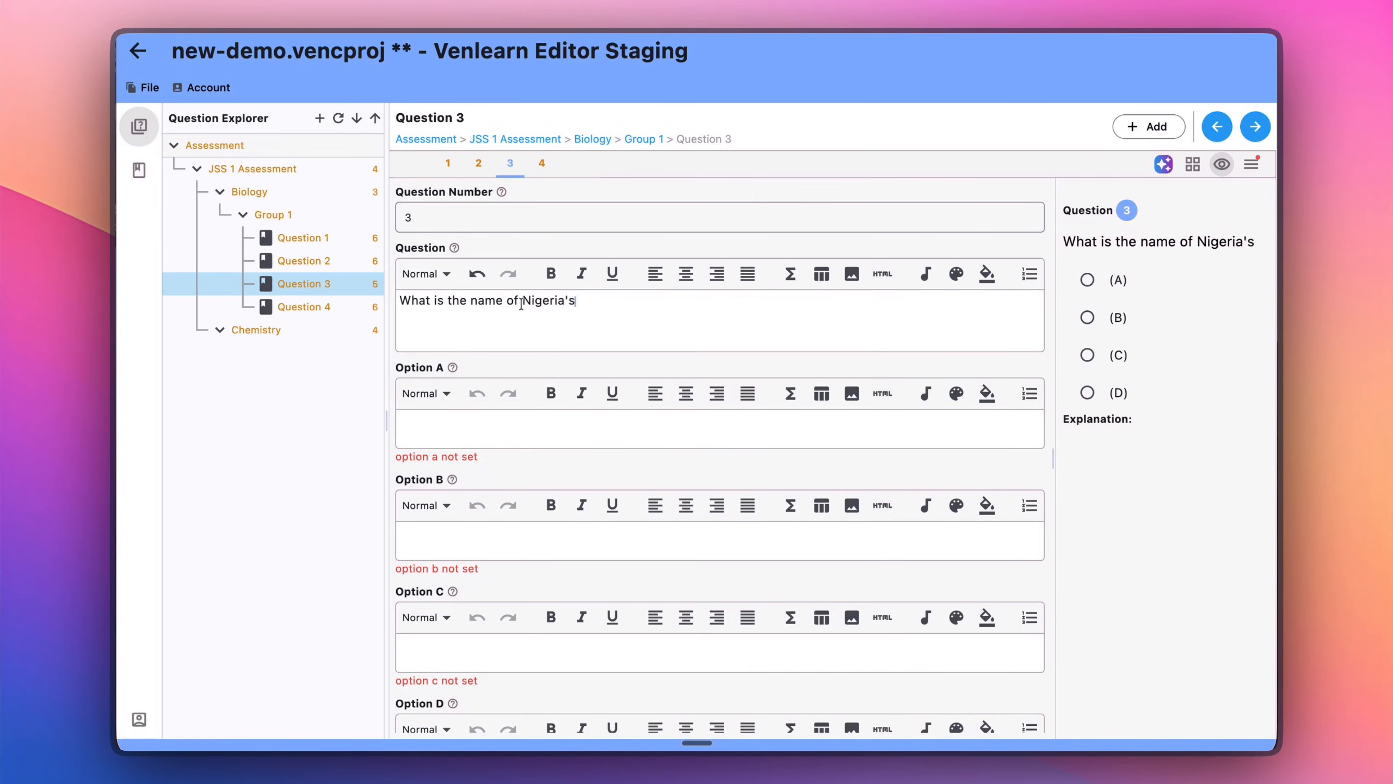
pyautogui.write('nt')
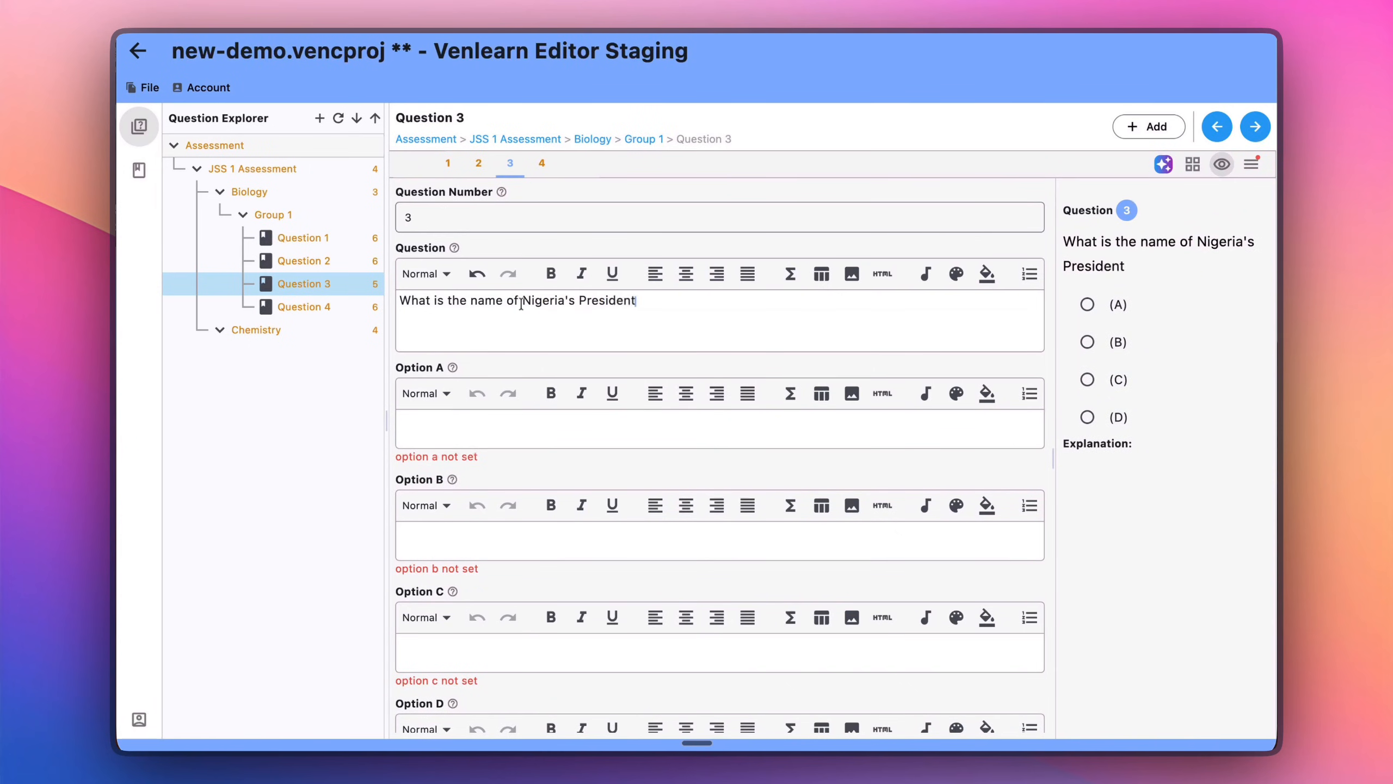
pyautogui.write('?')
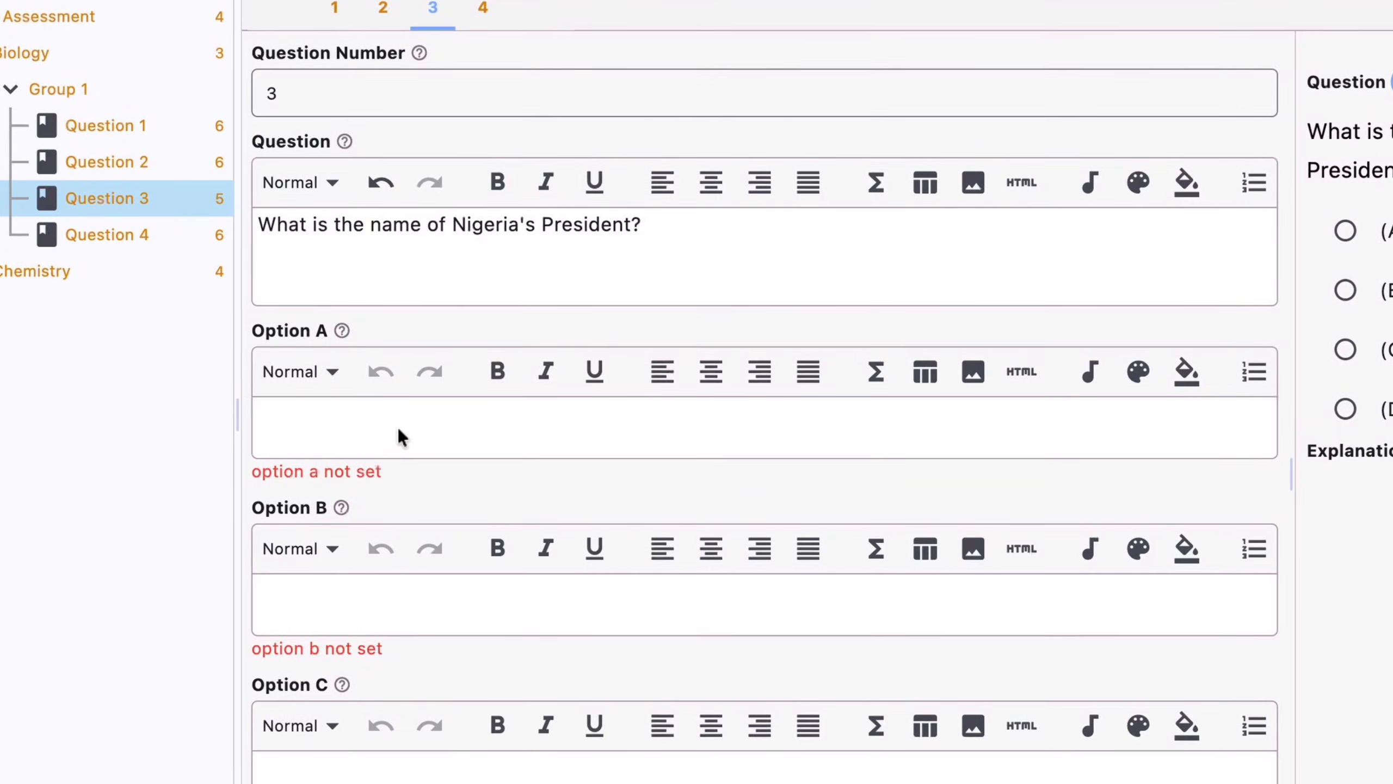
pyautogui.click(477, 413)
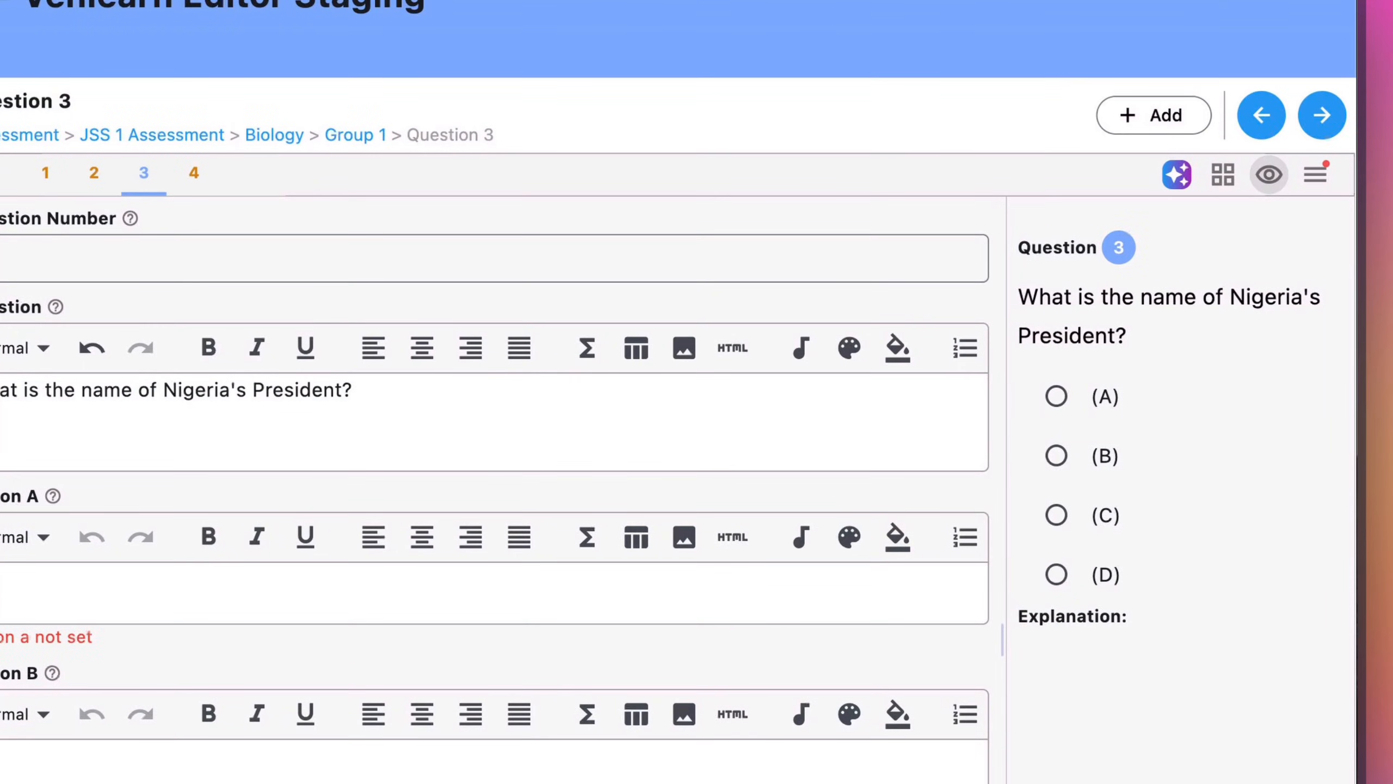
# - Examine Question 3's quick actions Duplicate, Delete, Preview and Re-number, and review its property settings
pyautogui.click(1228, 179)
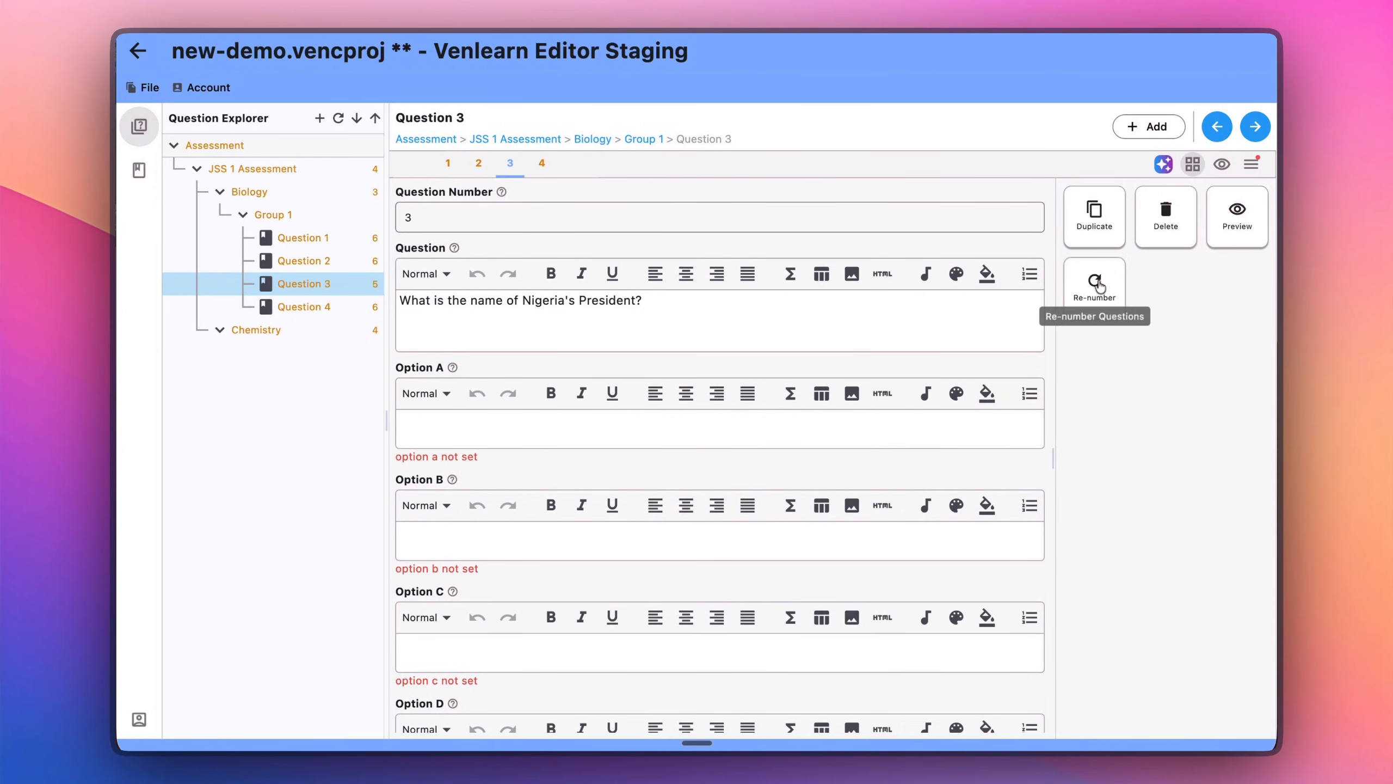
pyautogui.click(1067, 285)
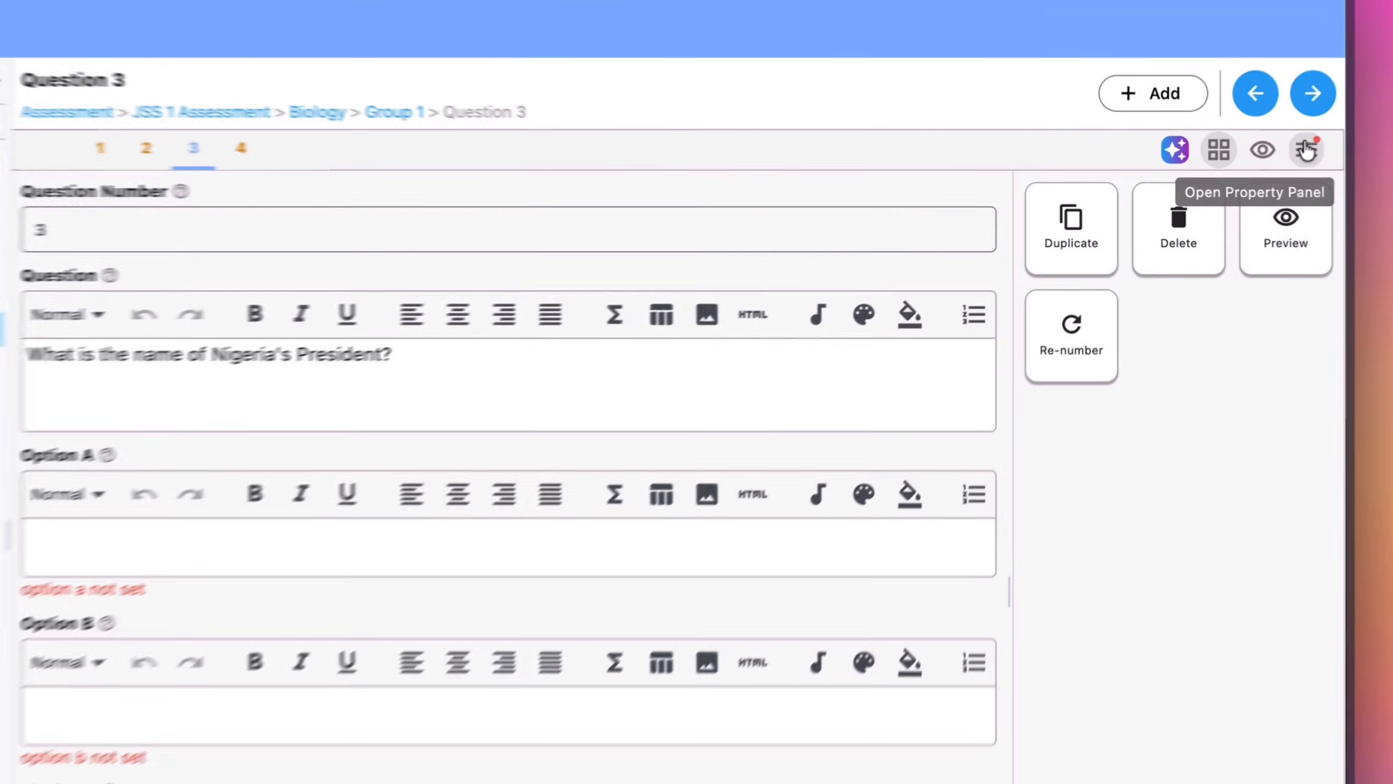
pyautogui.click(1251, 164)
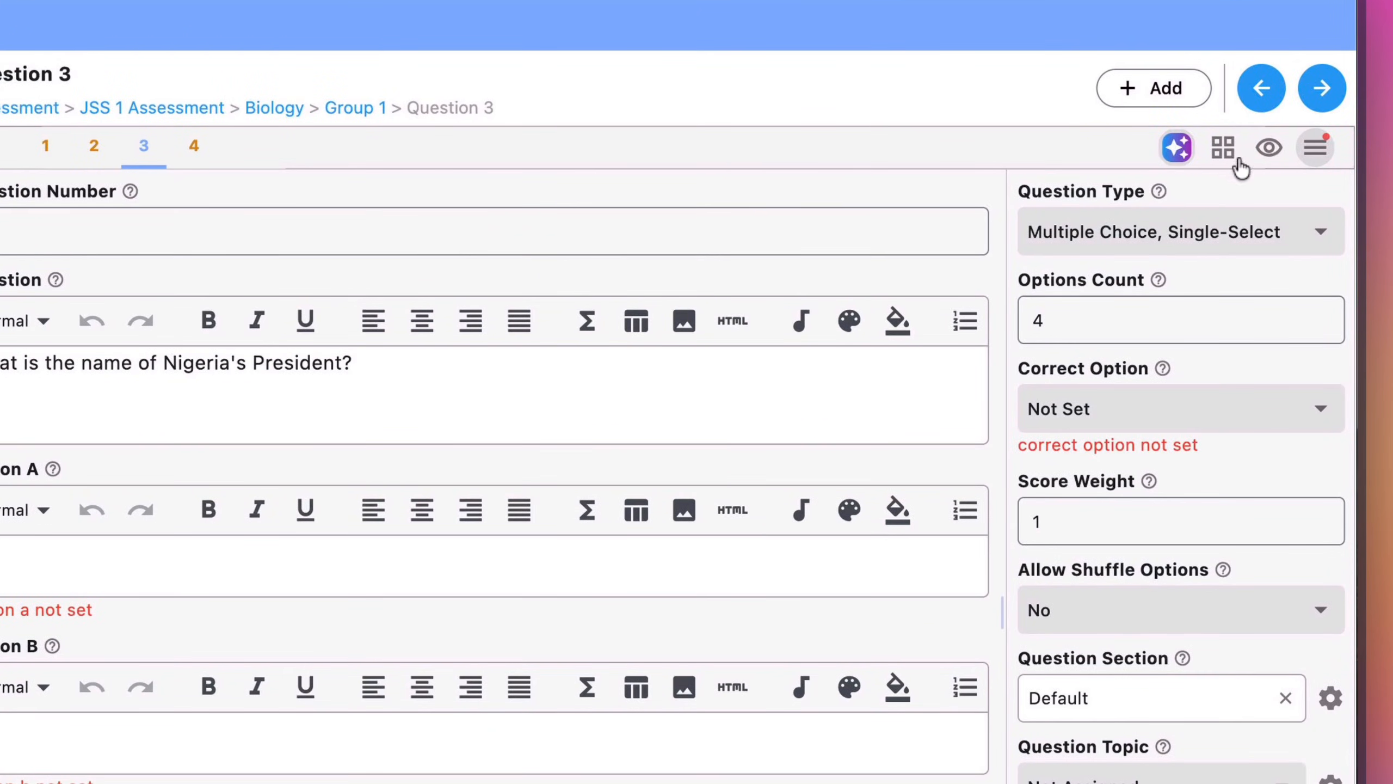
pyautogui.click(1176, 147)
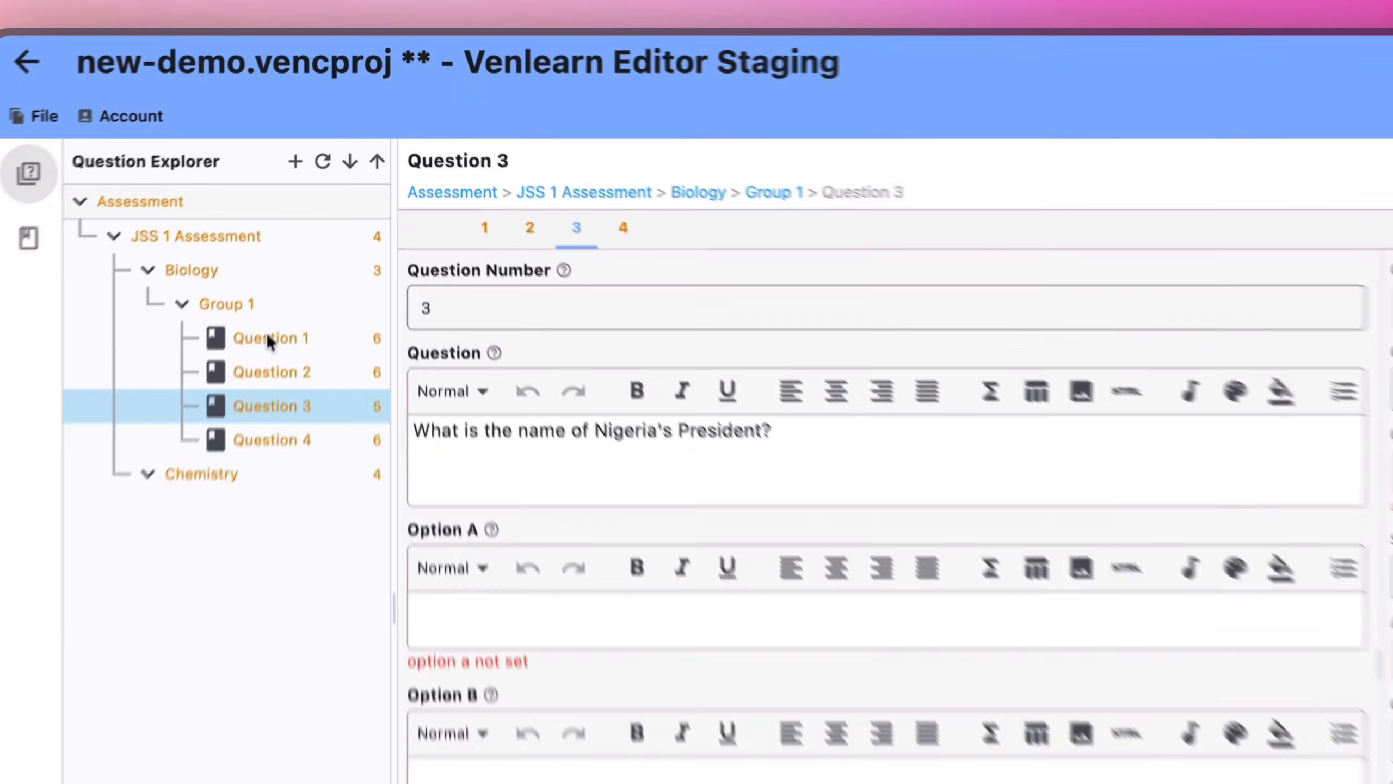
# - Compare the context commands for Question 1 in the hierarchy with those in the sibling question strip
pyautogui.rightClick(302, 236)
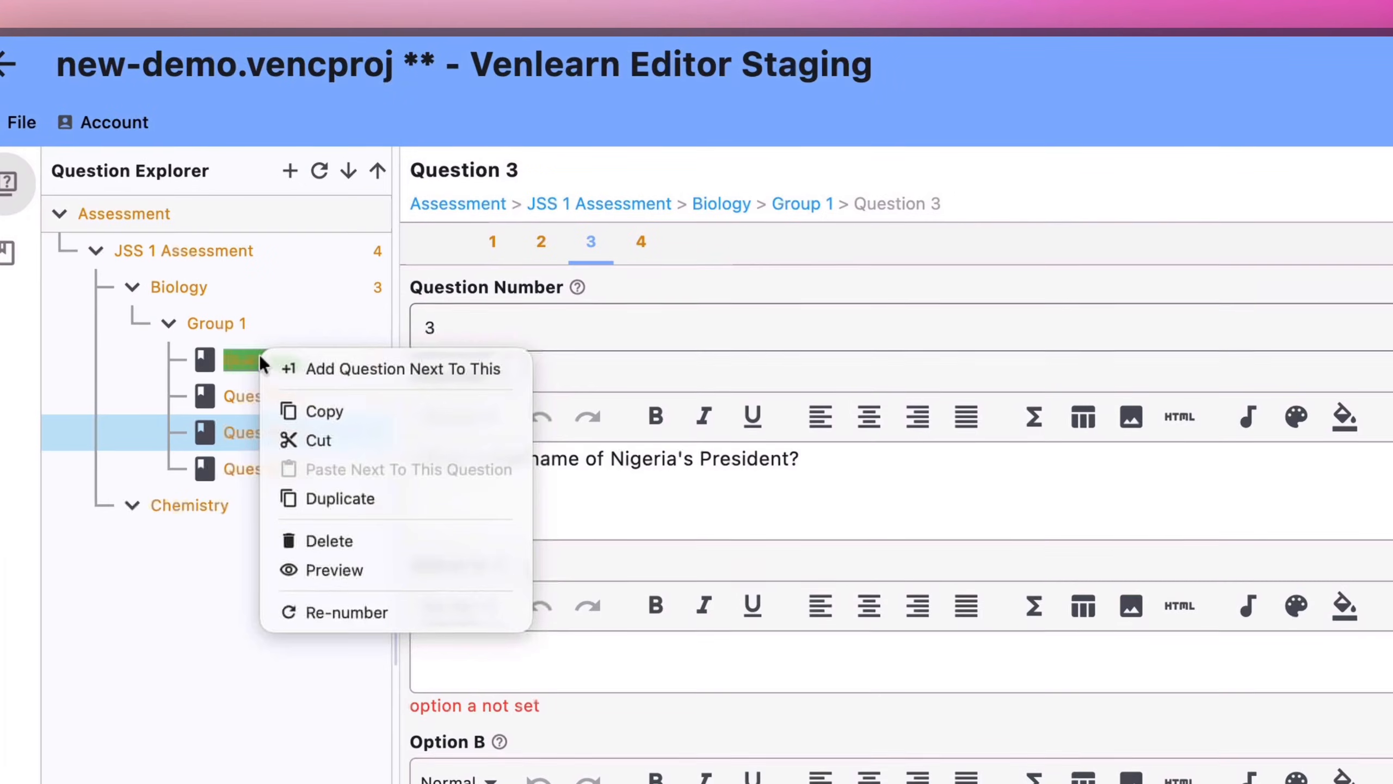
pyautogui.click(489, 239)
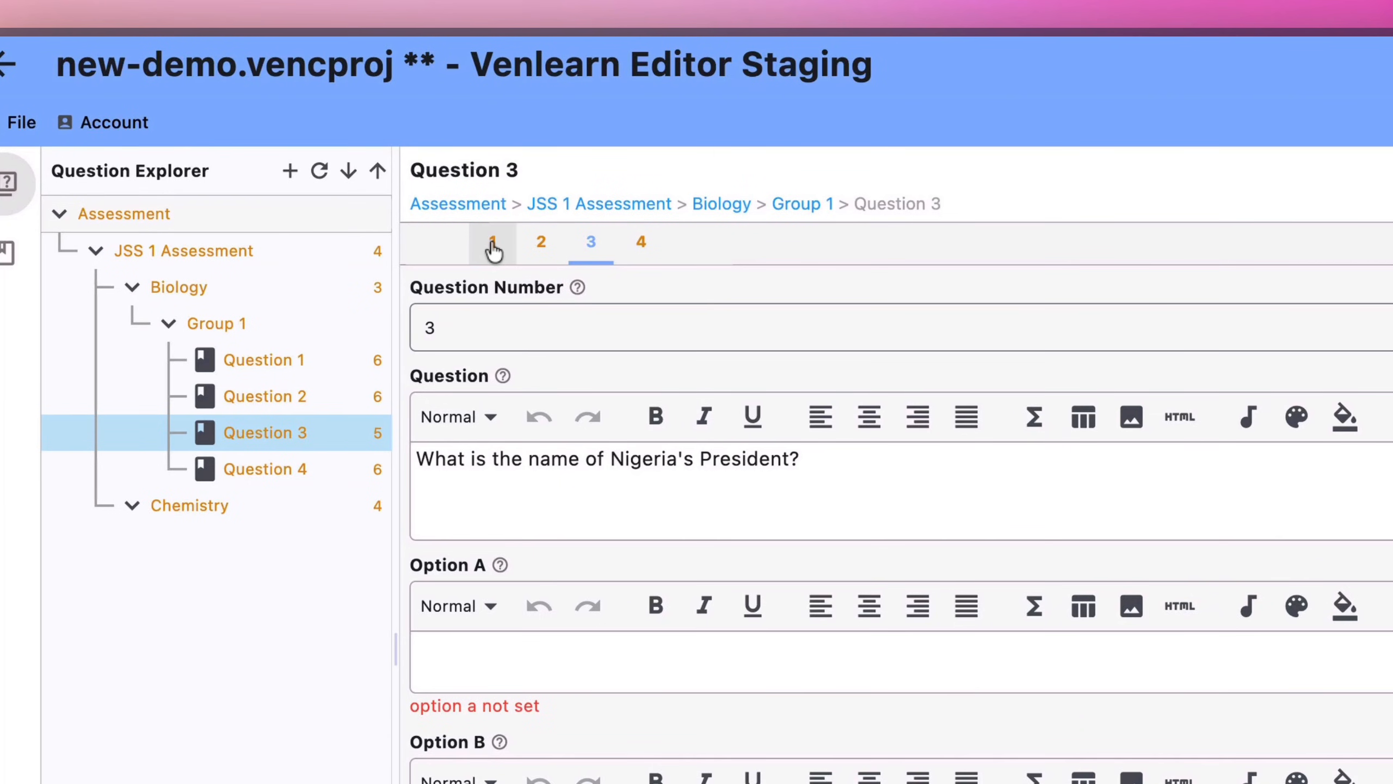
pyautogui.rightClick(493, 248)
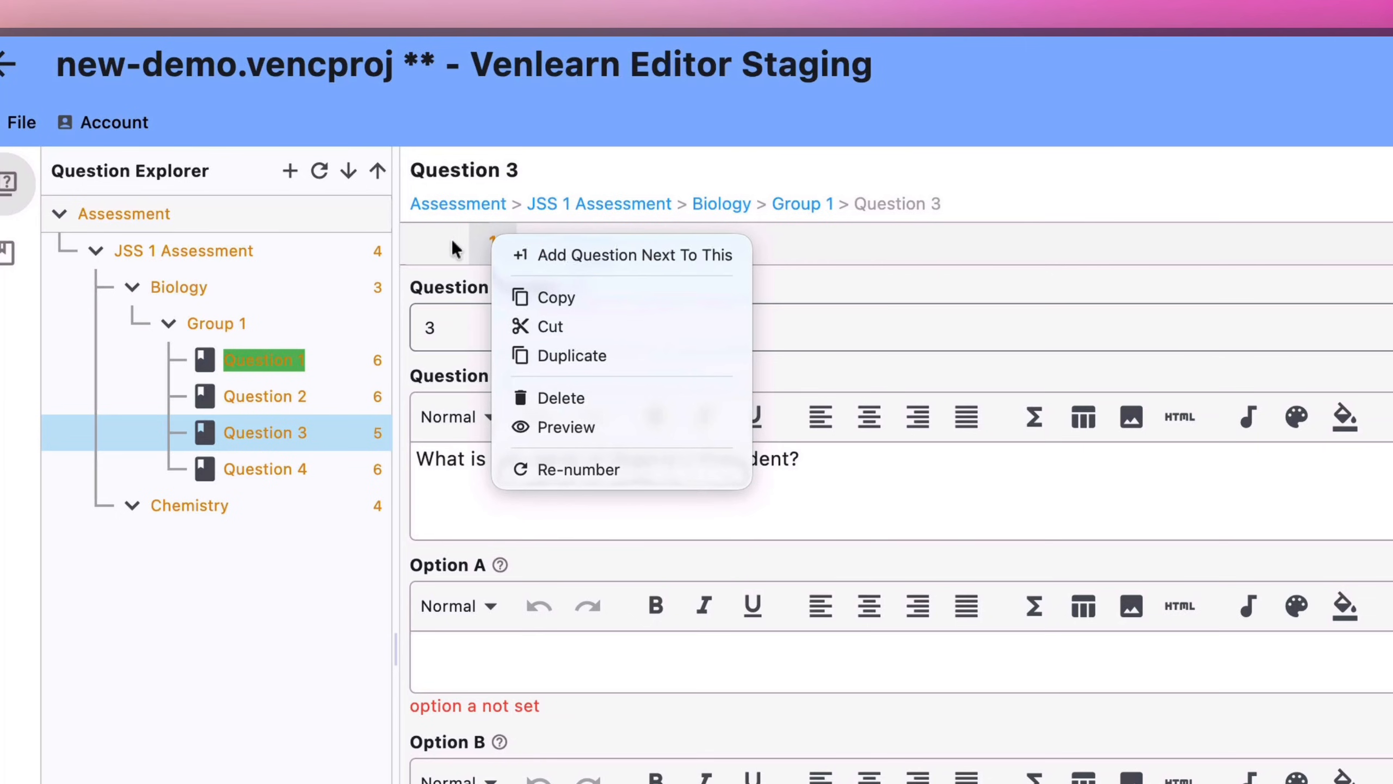
# - Collapse the question hierarchy, then show Question 3's live preview and widen the preview pane
pyautogui.click(852, 256)
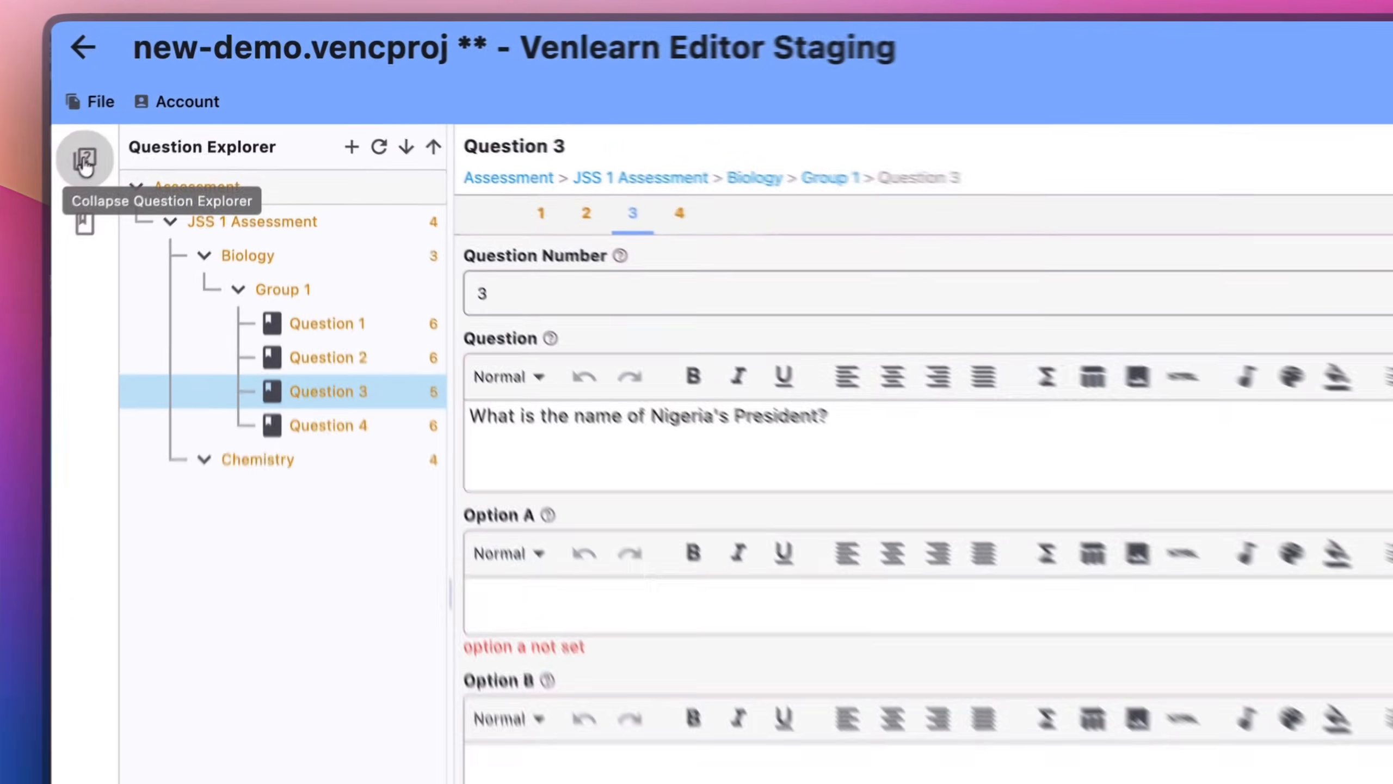
pyautogui.click(139, 125)
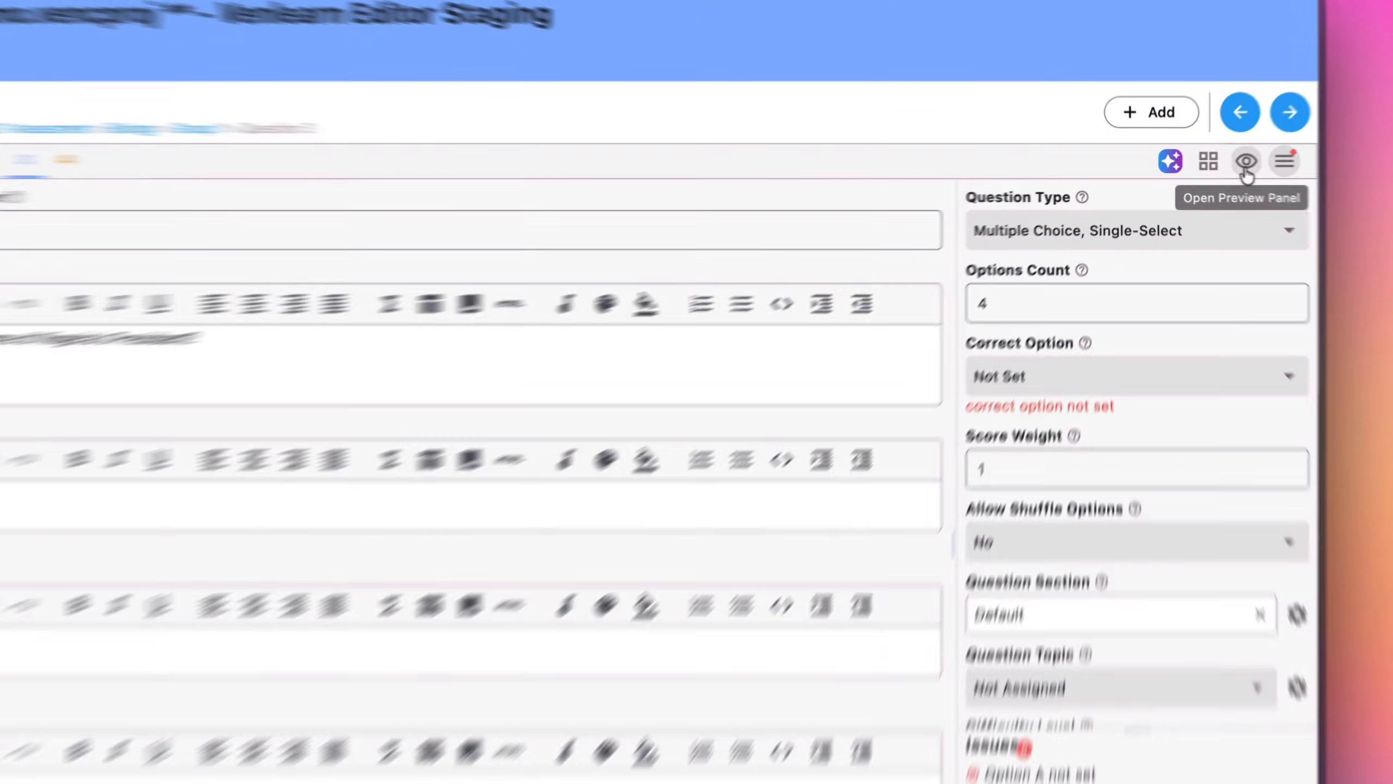
pyautogui.click(1222, 165)
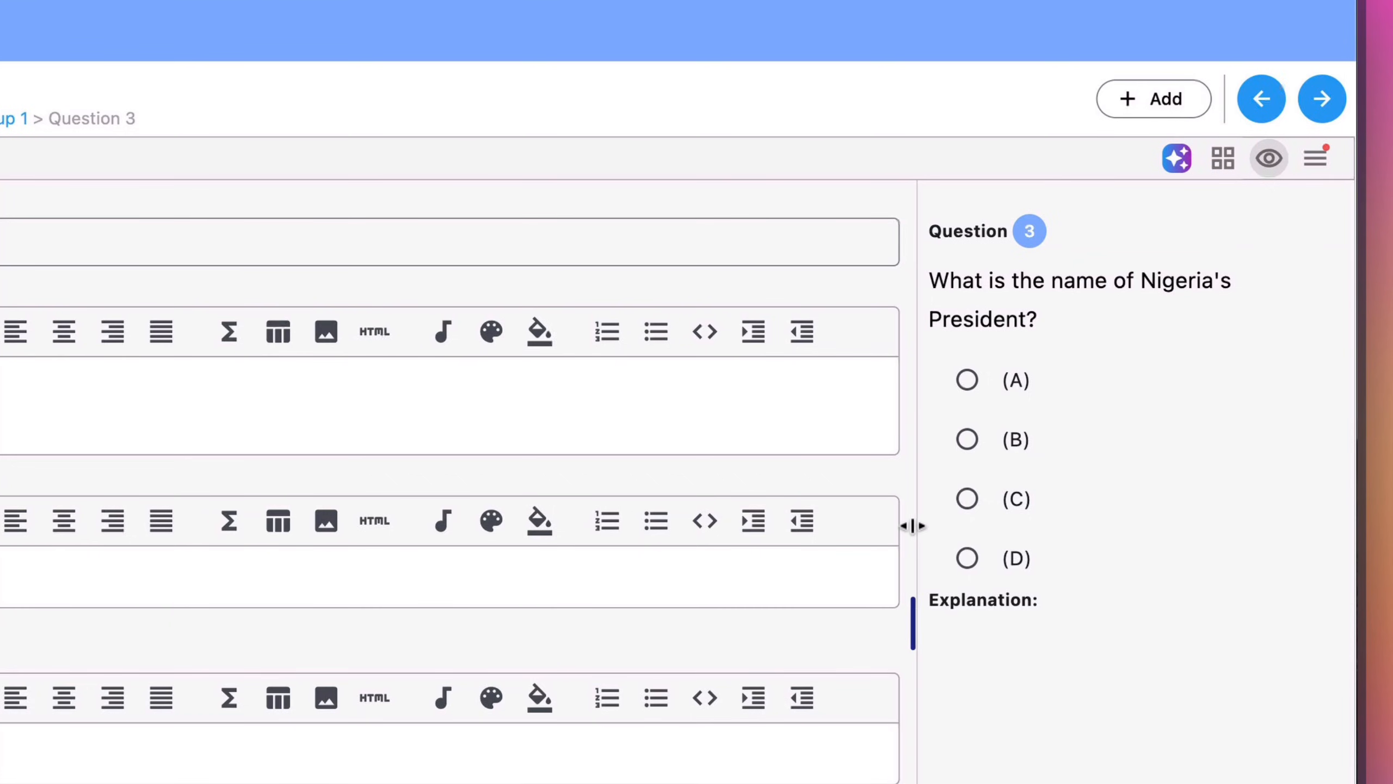
pyautogui.moveTo(912, 525); pyautogui.dragTo(491, 550)
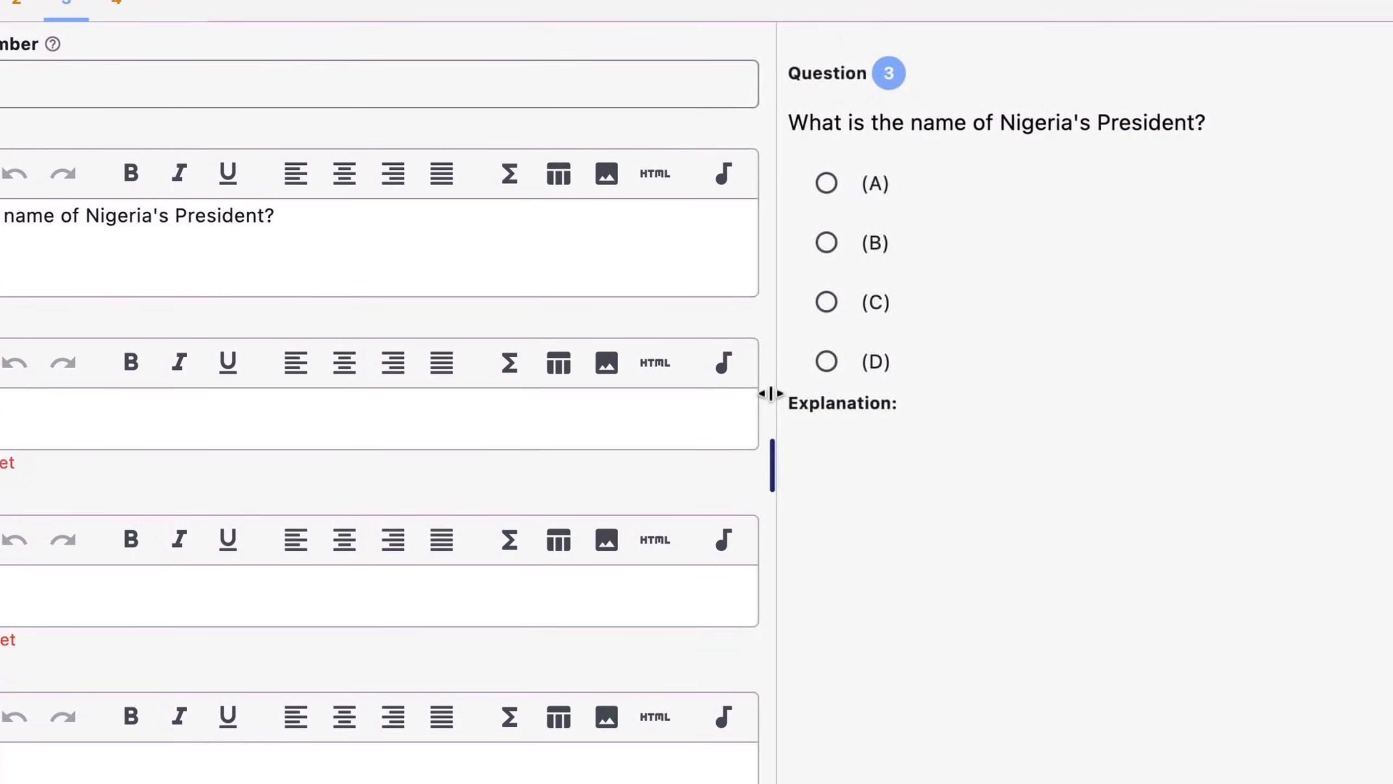
pyautogui.moveTo(770, 393); pyautogui.dragTo(759, 396)
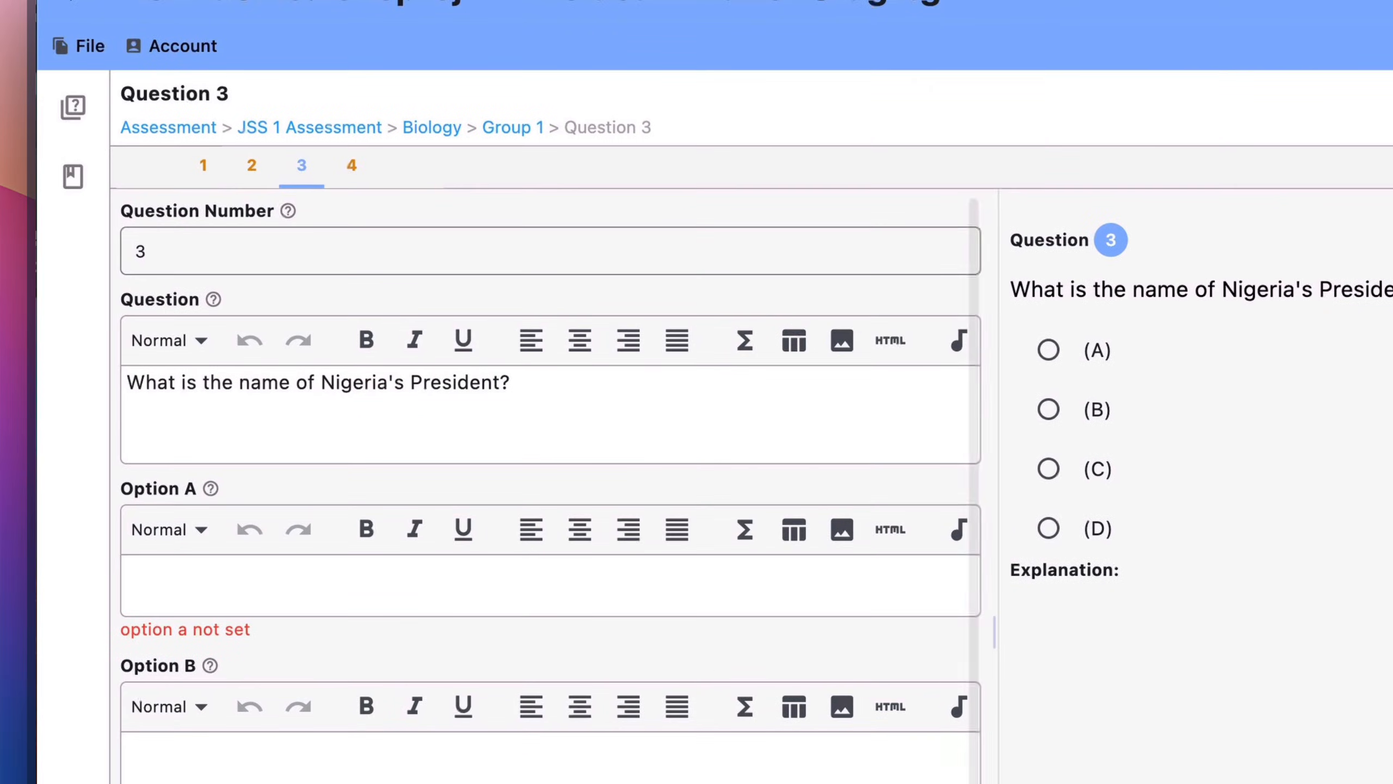
# - Duplicate Question 3 from the sibling question strip
pyautogui.moveTo(554, 388); pyautogui.dragTo(155, 364)
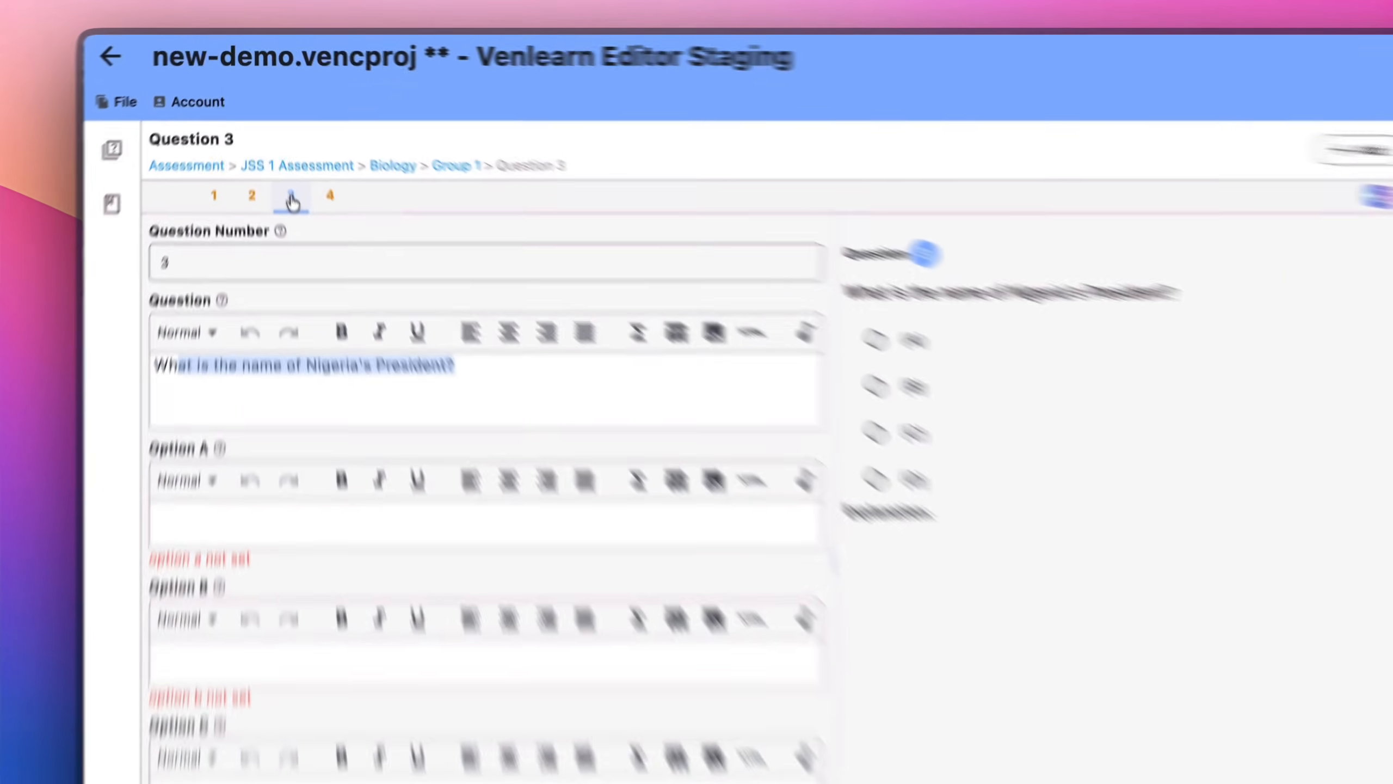
pyautogui.rightClick(283, 164)
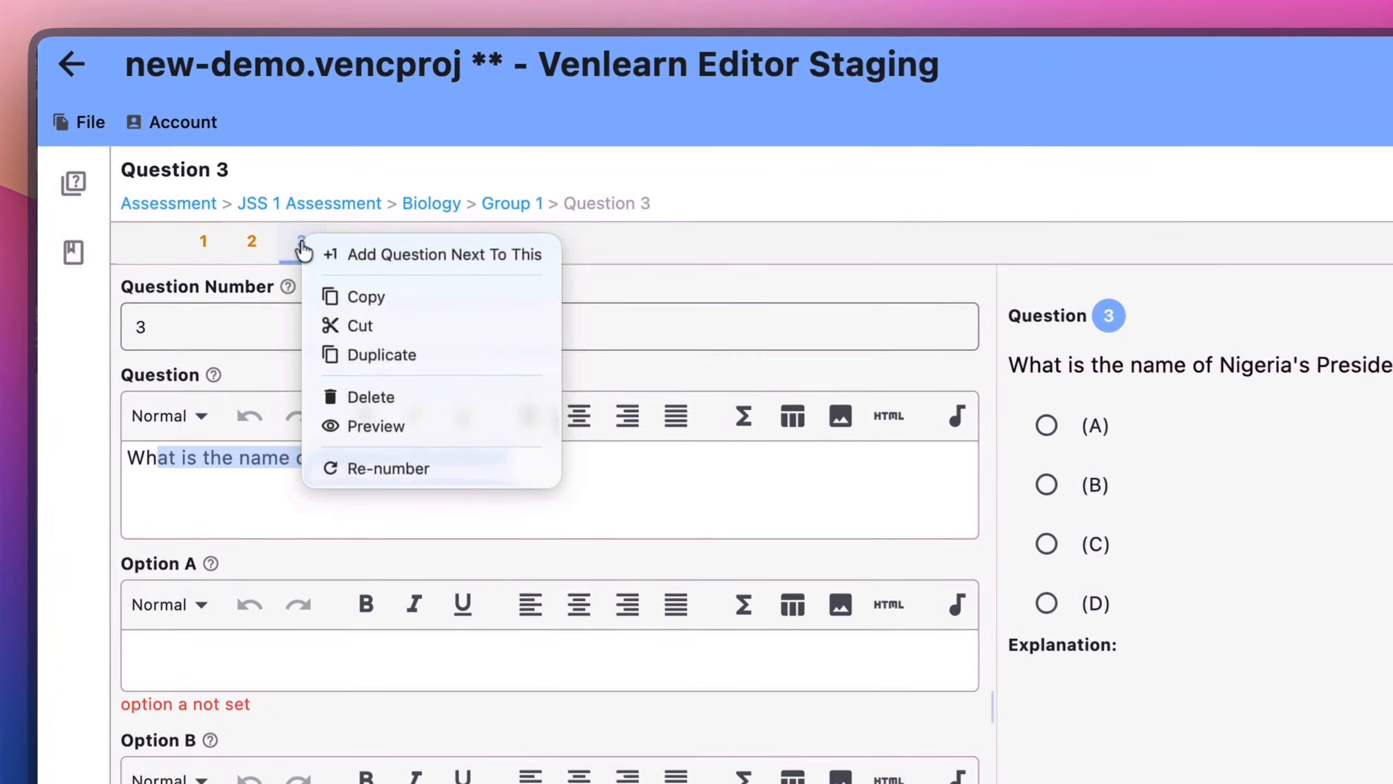
pyautogui.click(408, 362)
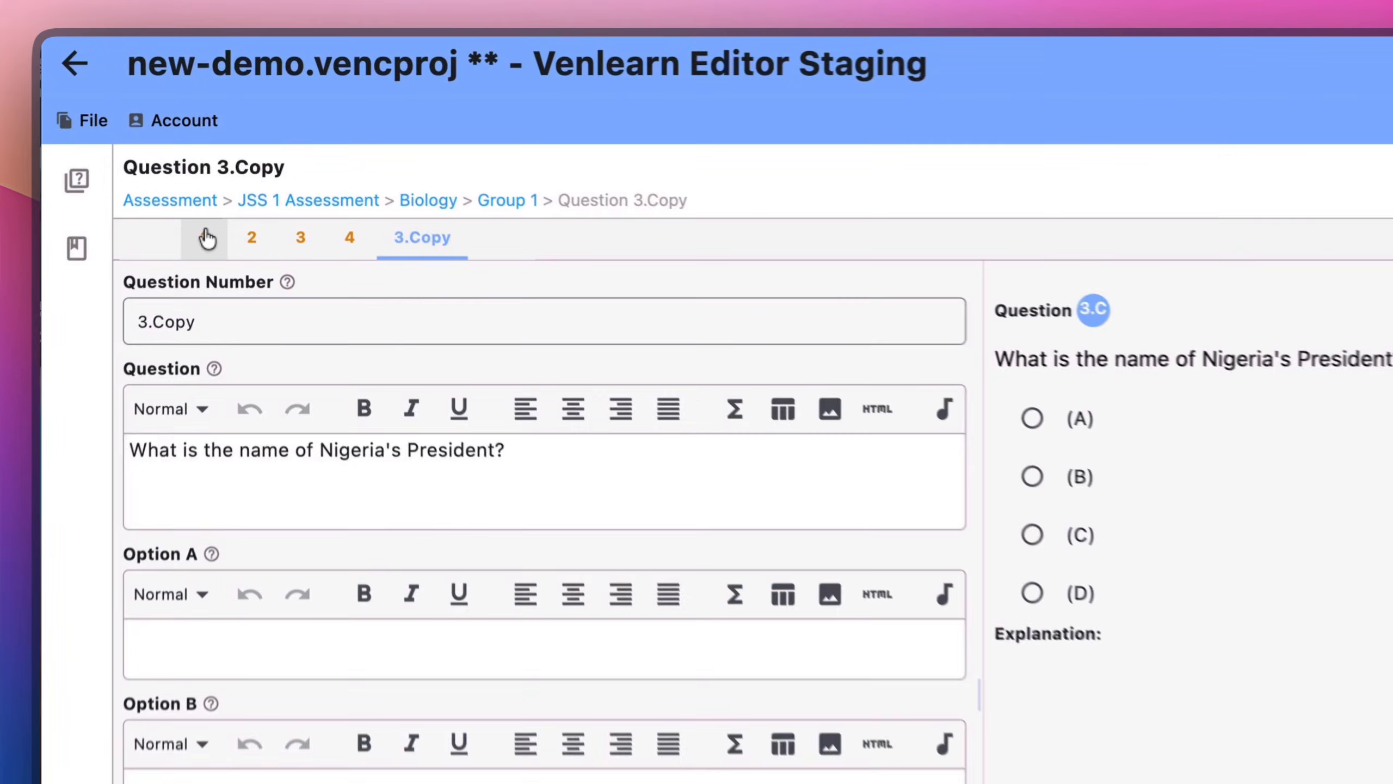
# - Narrow the live preview pane while on Question 1 and expand the question hierarchy again
pyautogui.click(233, 164)
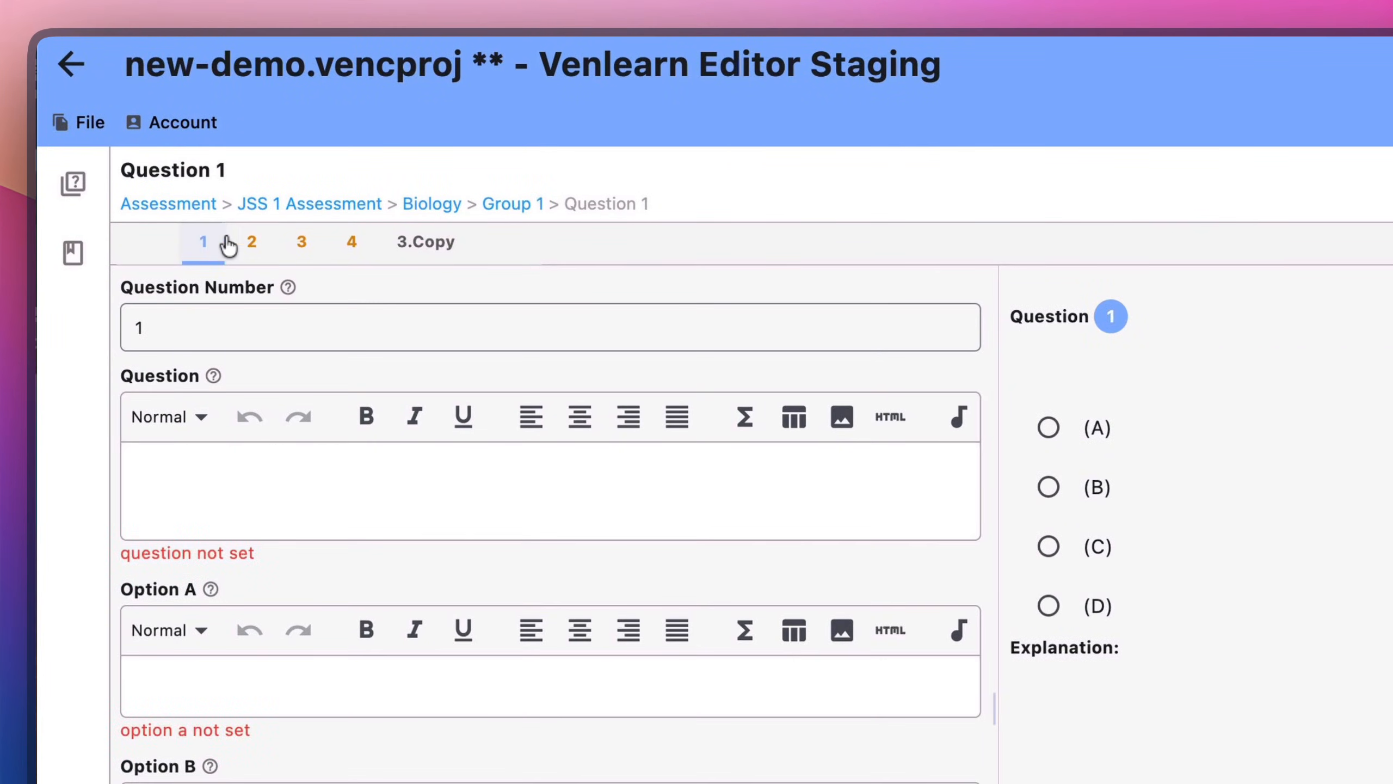
pyautogui.moveTo(995, 691); pyautogui.dragTo(1293, 676)
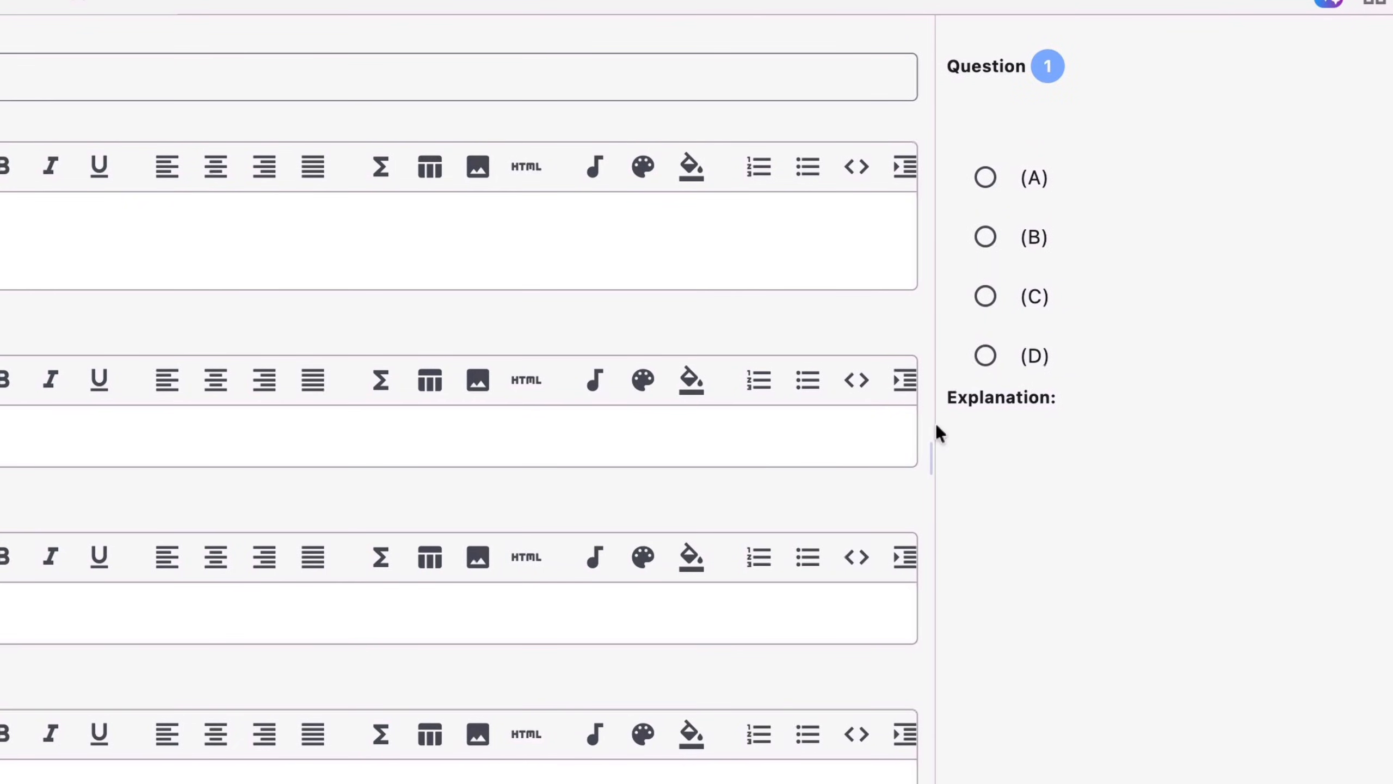
pyautogui.moveTo(926, 424); pyautogui.dragTo(1015, 424)
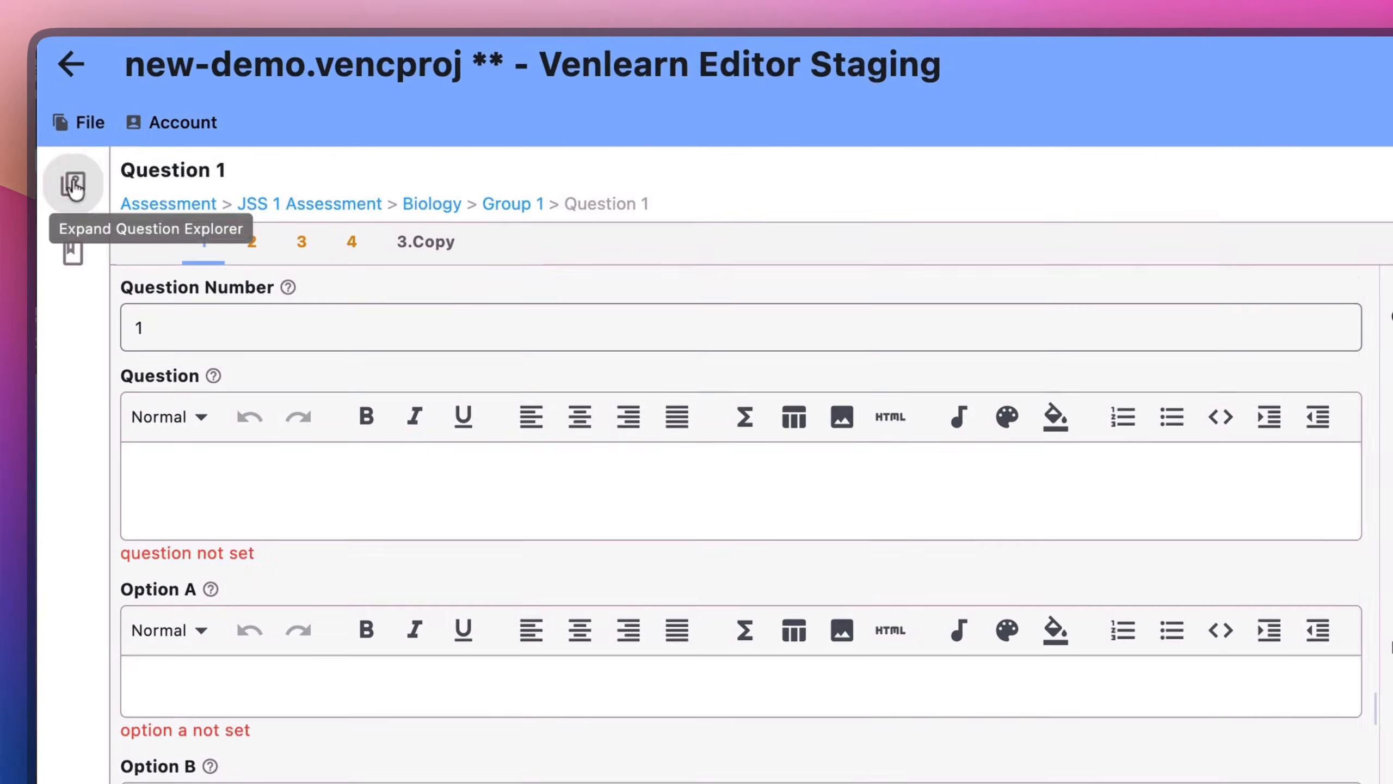
pyautogui.click(69, 179)
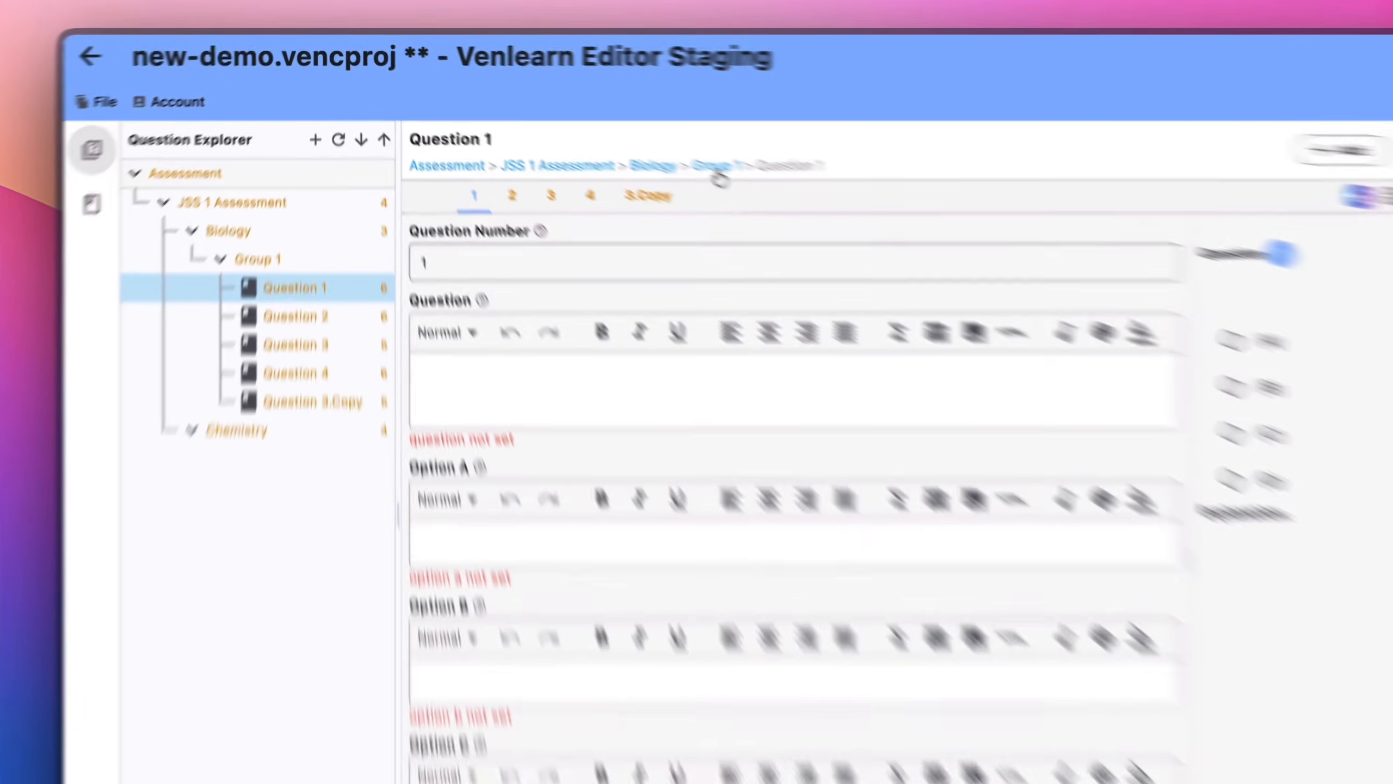
# - Climb the breadcrumb path from Question 1 through Biology and JSS 1 Assessment to the root Assessment
pyautogui.click(646, 140)
pyautogui.click(729, 212)
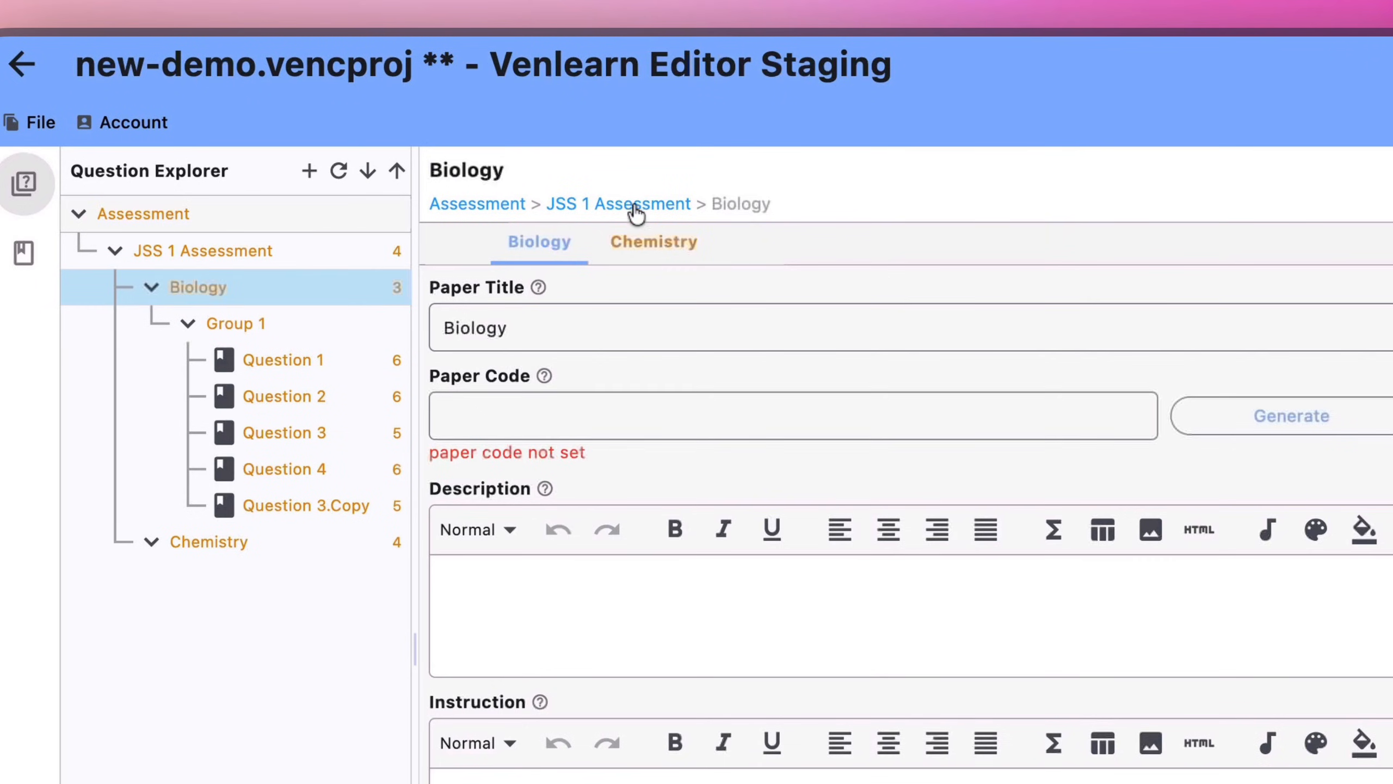
pyautogui.click(616, 208)
pyautogui.click(496, 207)
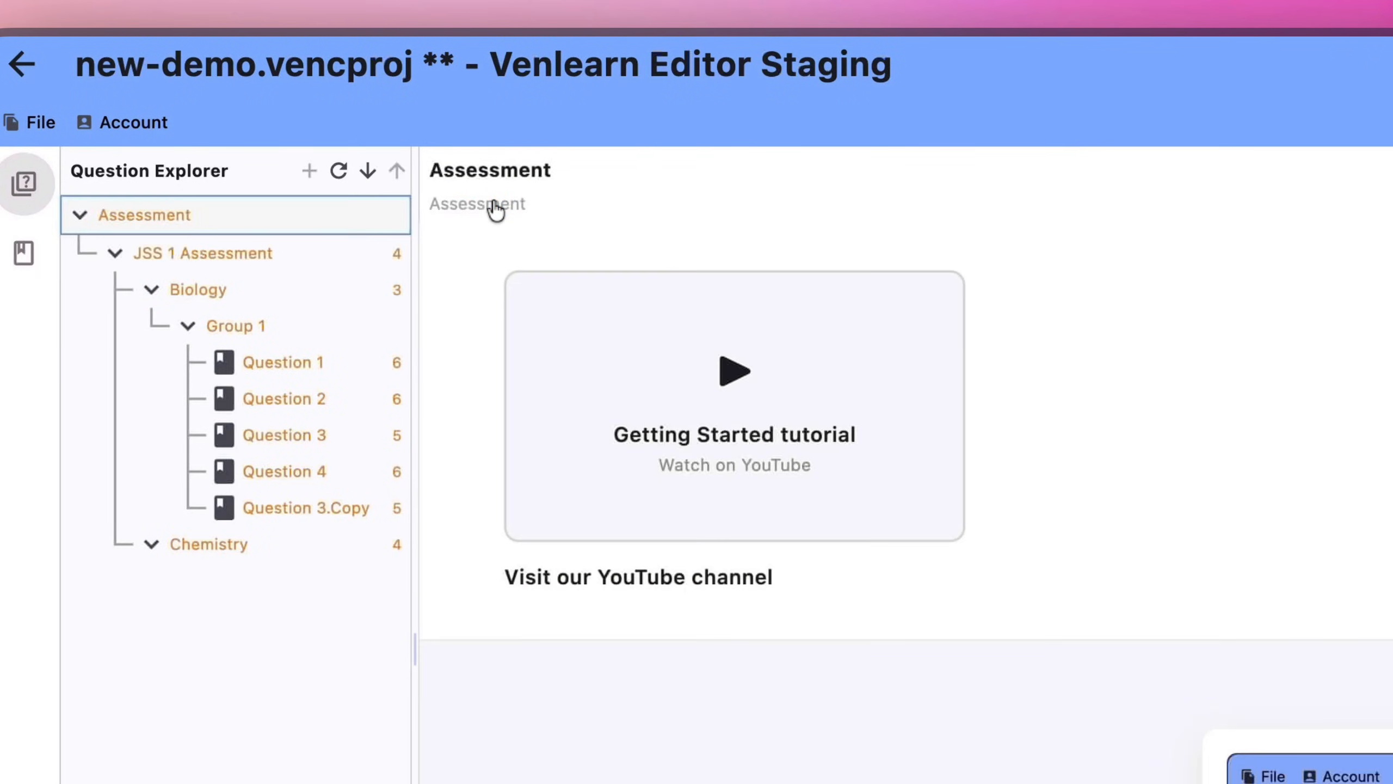
# - Open Question 1, step forward through its siblings to Question 4 and step back to Question 1
pyautogui.click(283, 360)
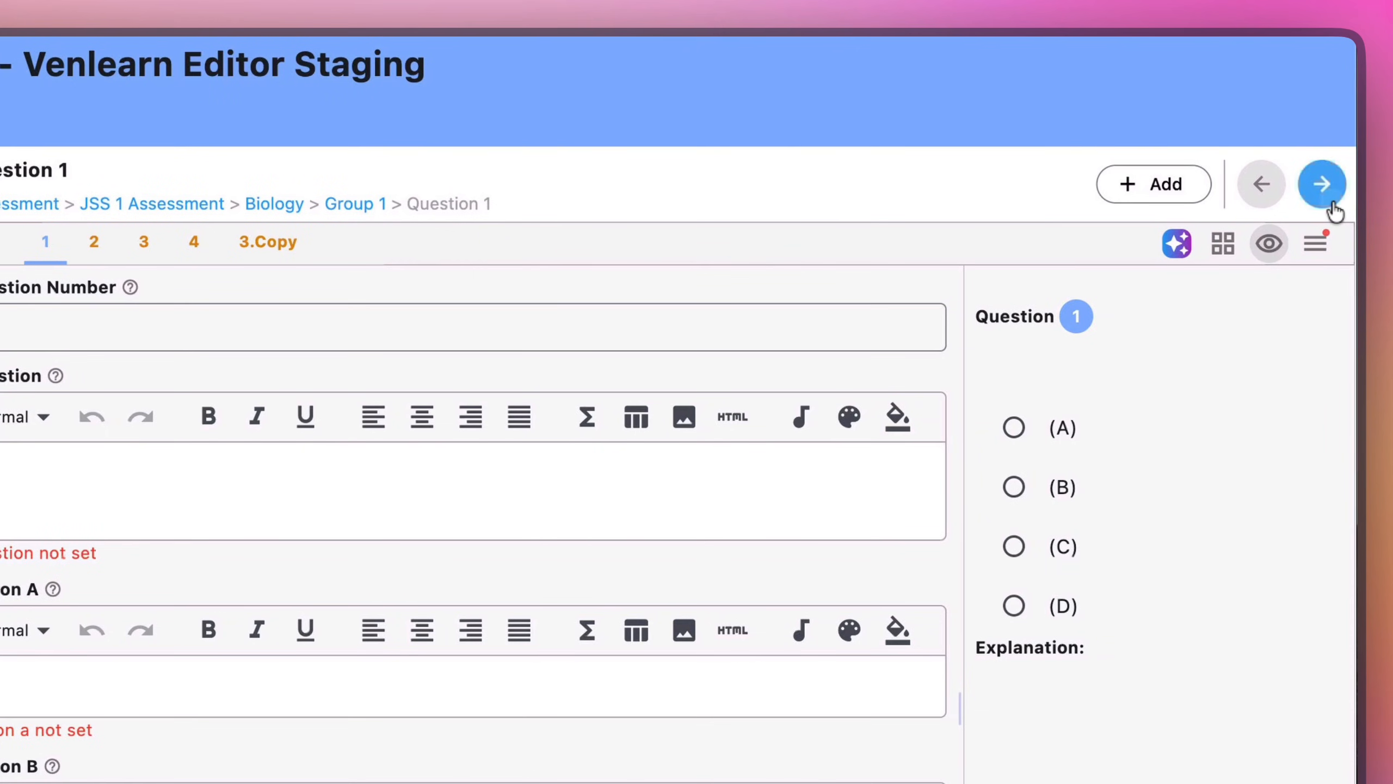
pyautogui.click(1333, 206)
pyautogui.click(1333, 206)
pyautogui.click(1333, 205)
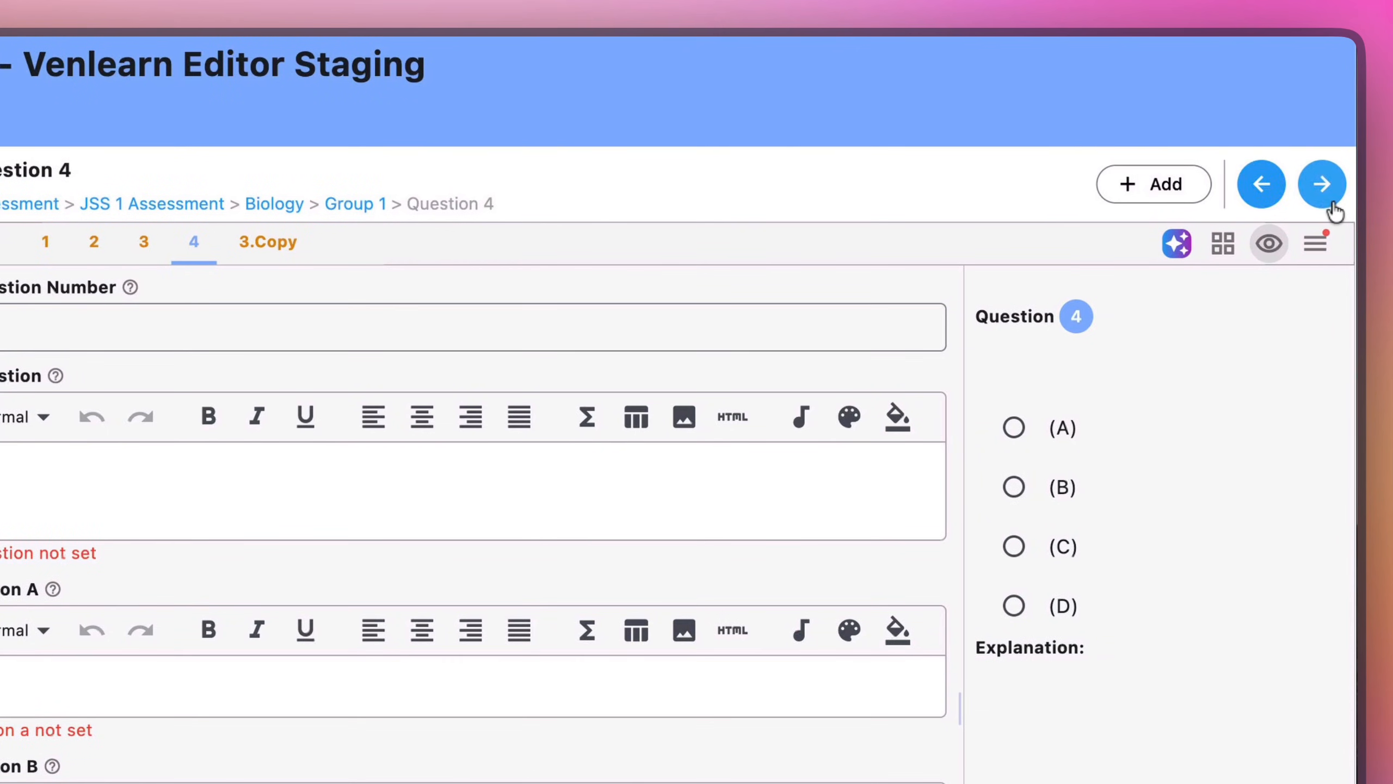
pyautogui.click(1281, 197)
pyautogui.click(1280, 198)
pyautogui.click(1280, 198)
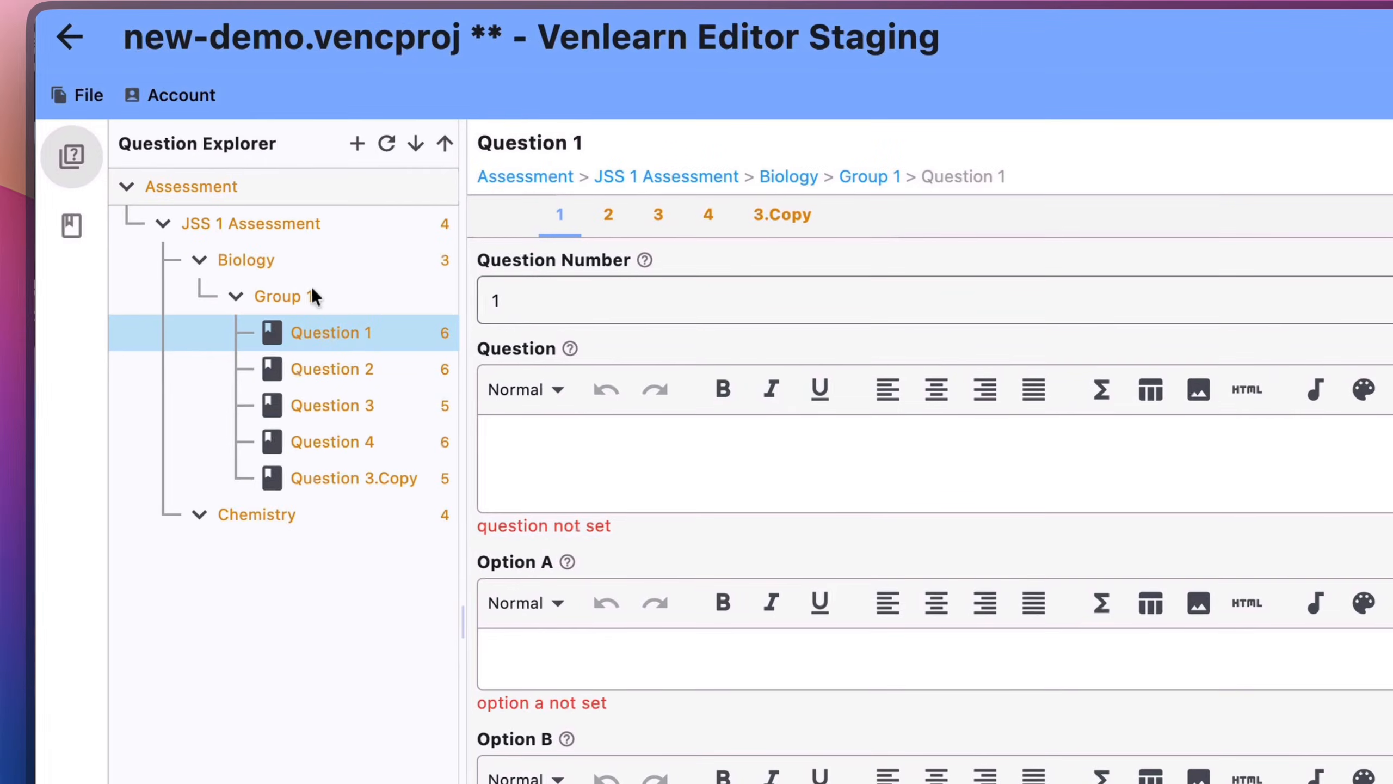
# - Show the property settings of JSS 1 Assessment and generate its assessment code
pyautogui.click(302, 222)
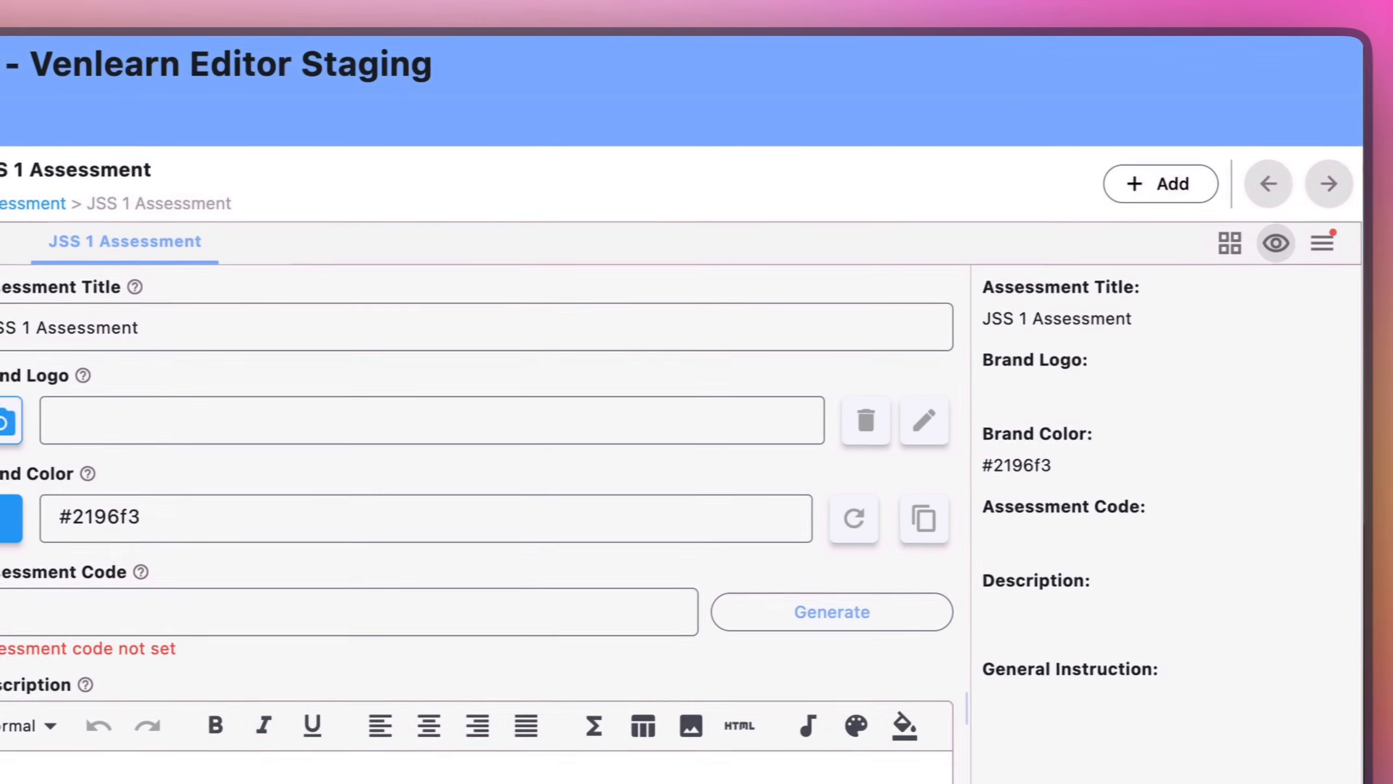
pyautogui.click(1322, 249)
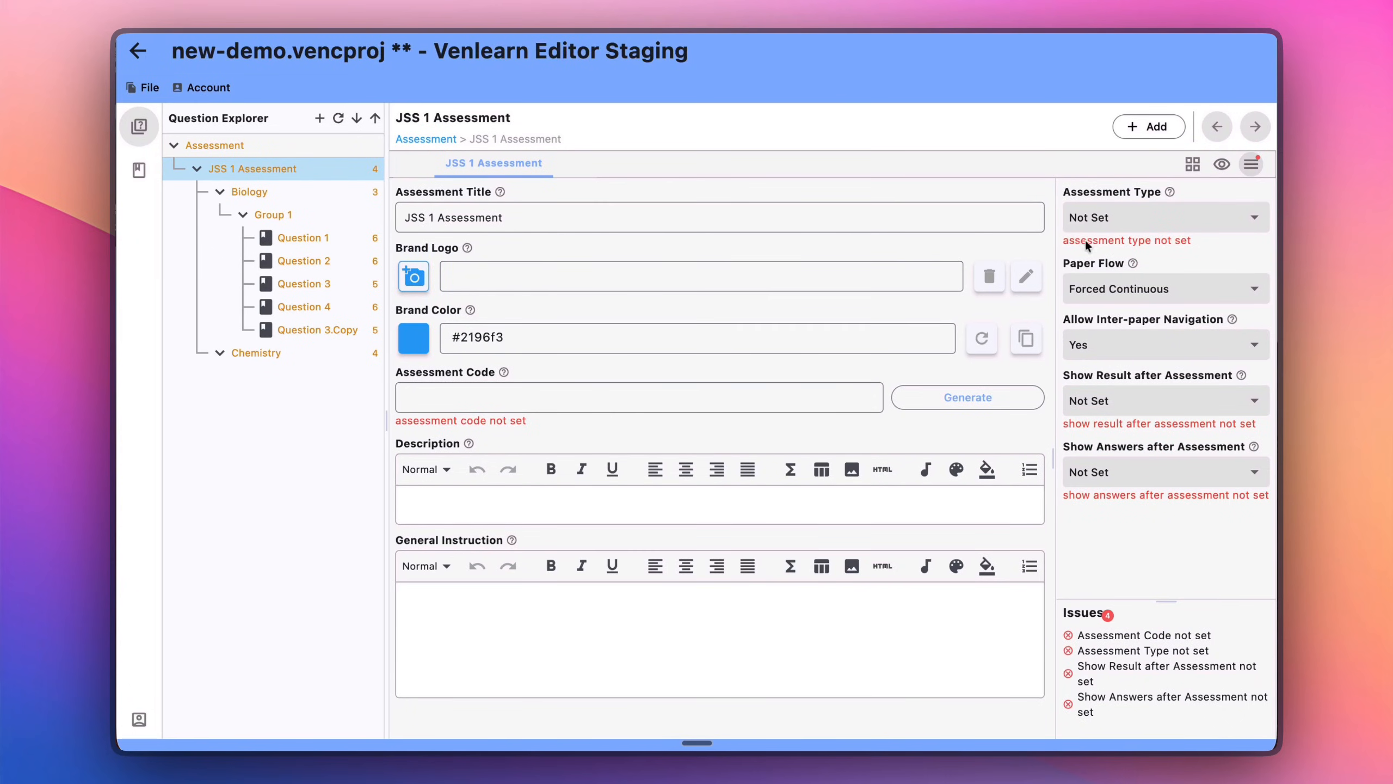
pyautogui.click(458, 387)
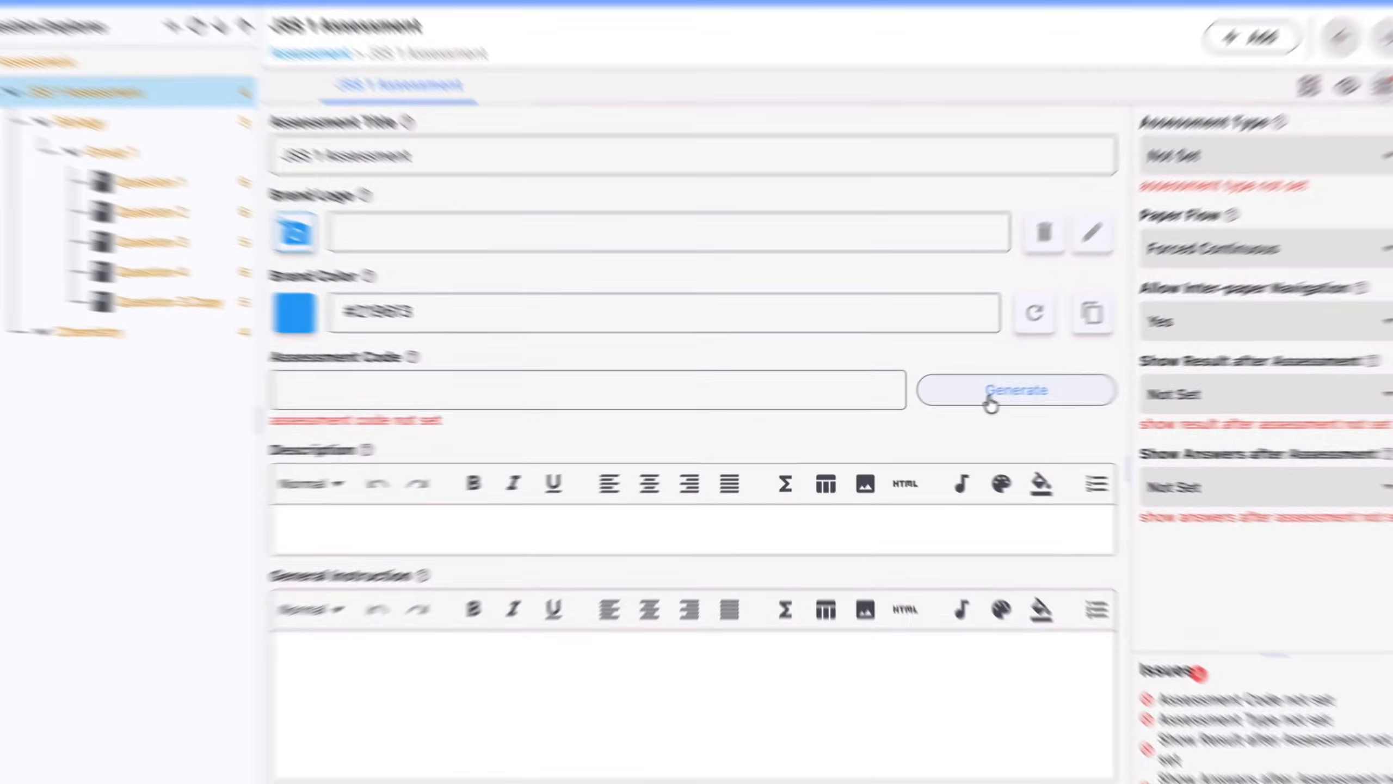
pyautogui.click(911, 396)
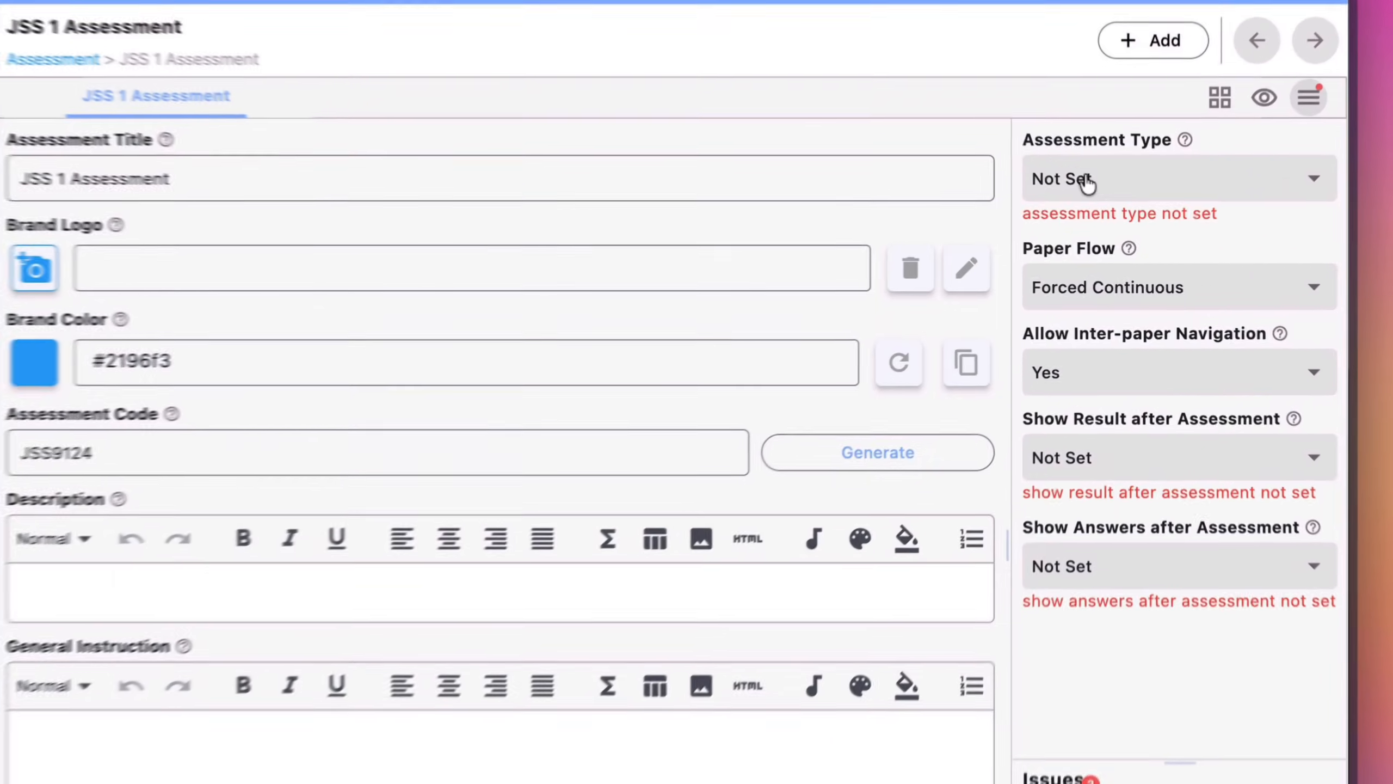
# - Set the assessment type to Exam, Show Result after Assessment to Yes and Show Answers after Assessment to No
pyautogui.click(1105, 220)
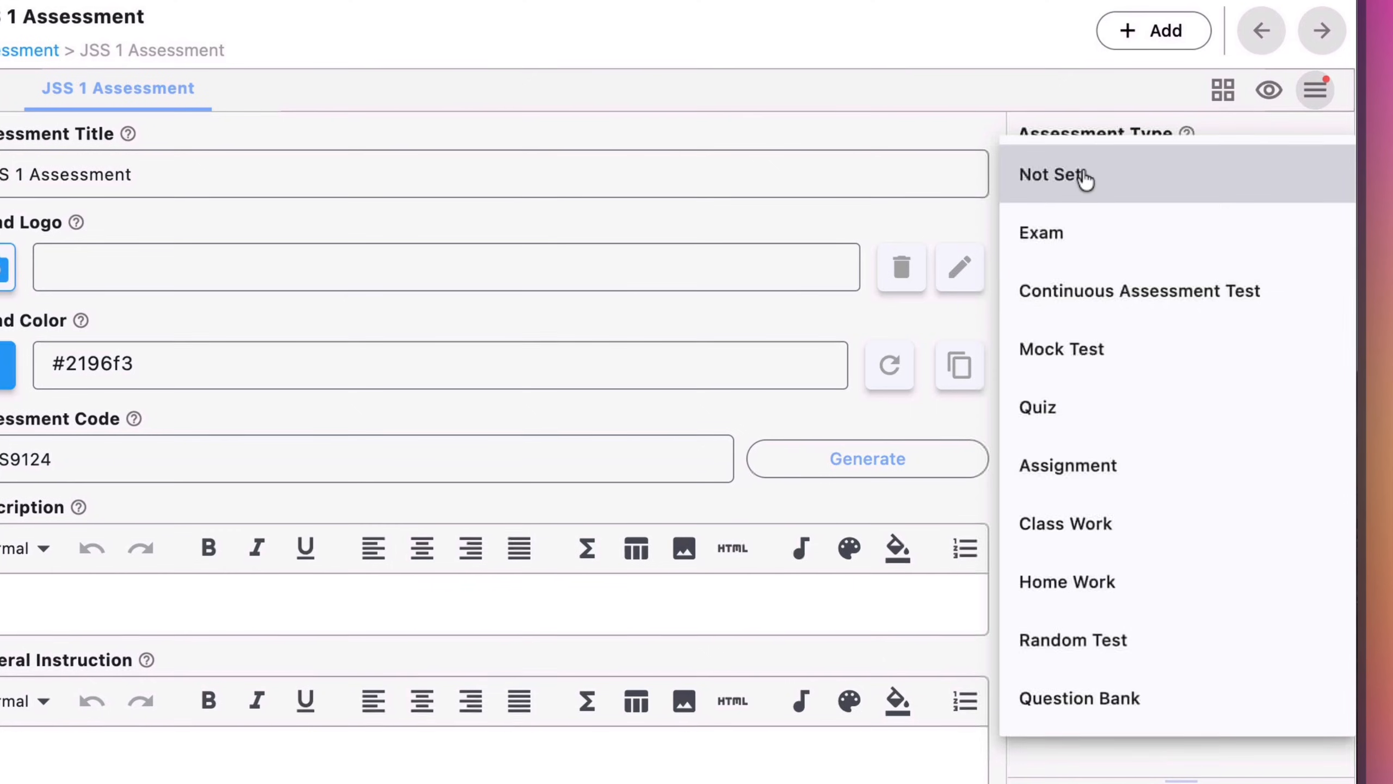
pyautogui.click(1085, 245)
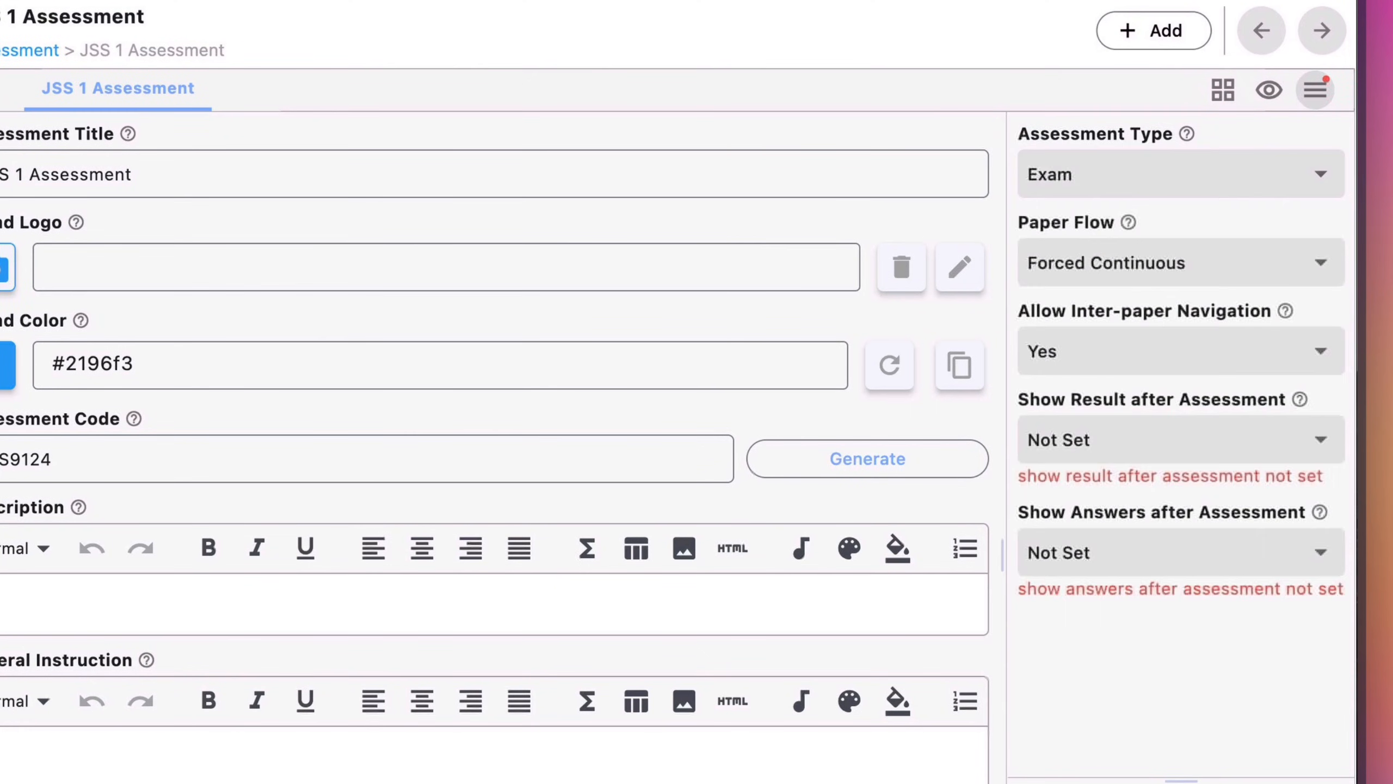
pyautogui.click(1082, 447)
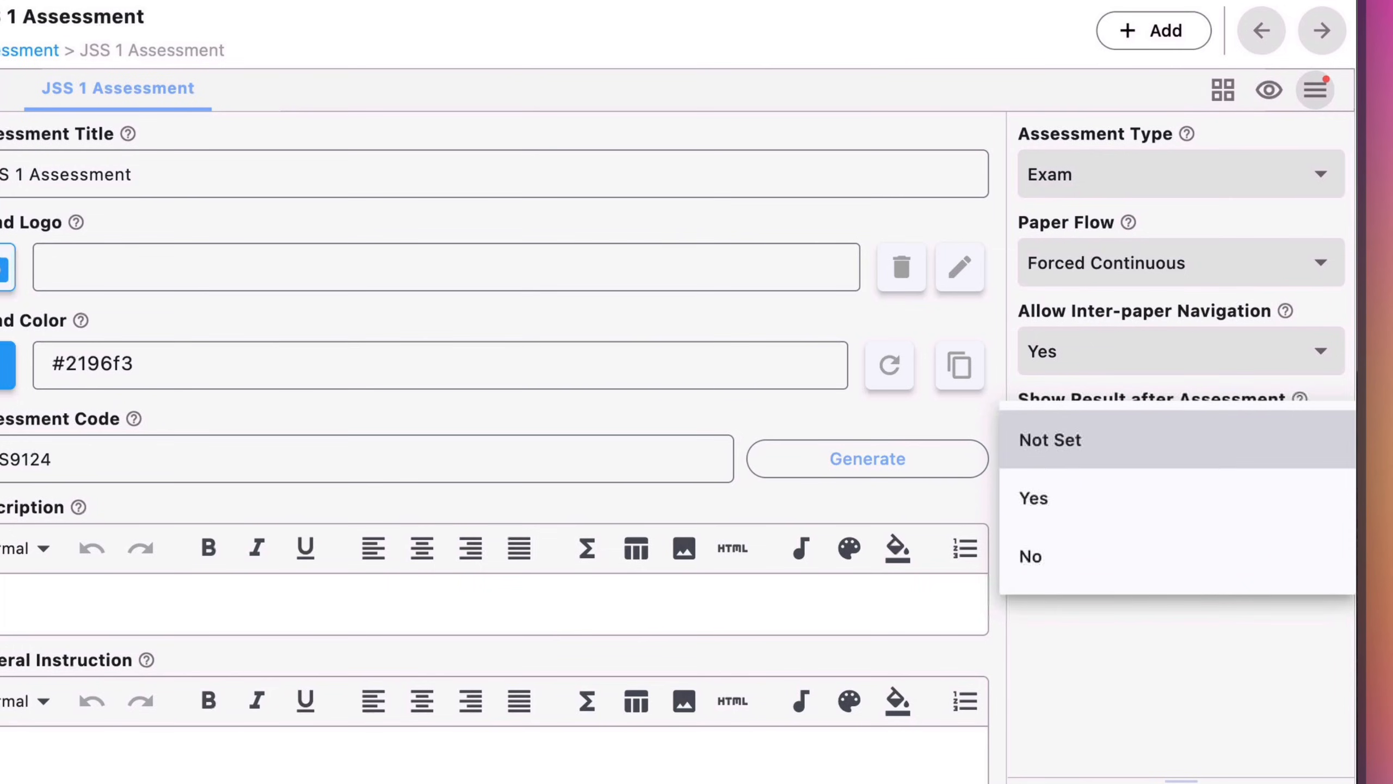
pyautogui.click(1072, 501)
pyautogui.click(1076, 531)
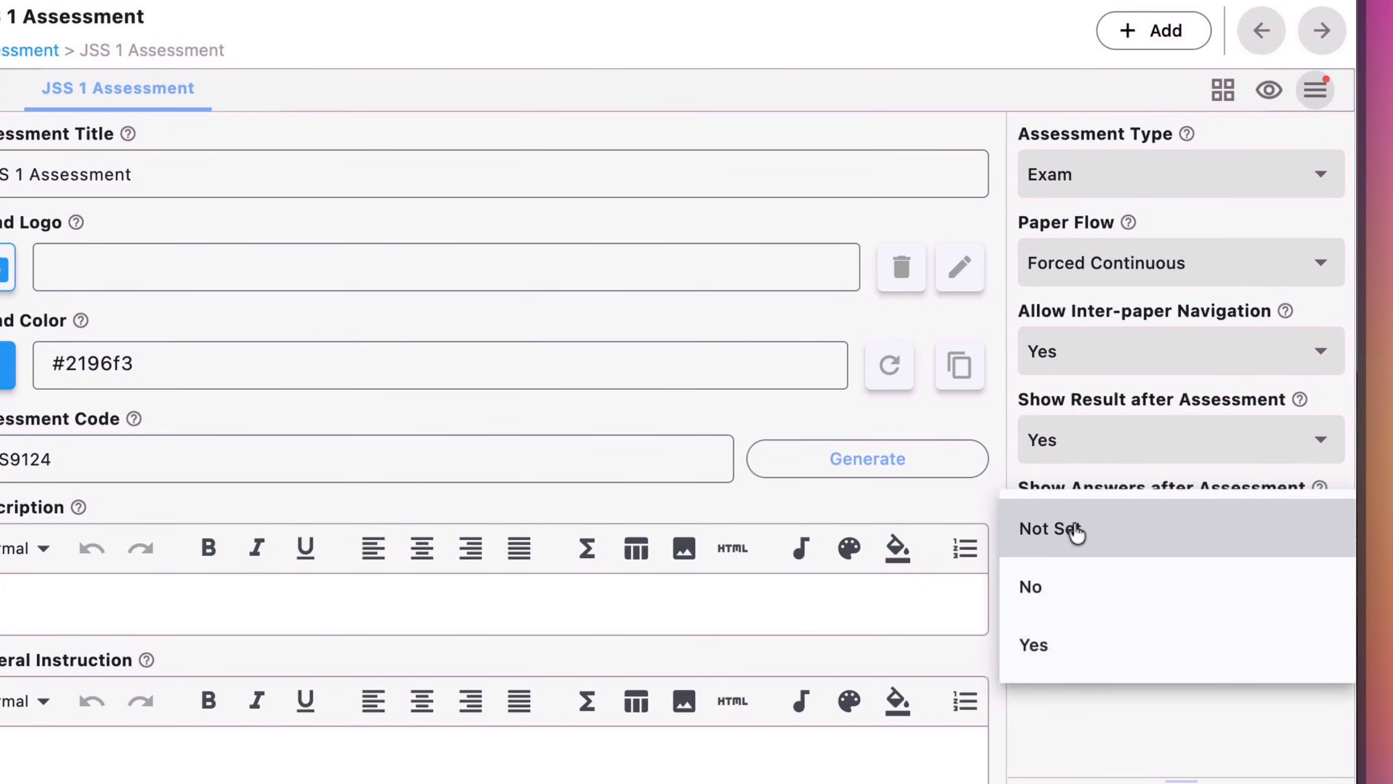
pyautogui.click(1057, 598)
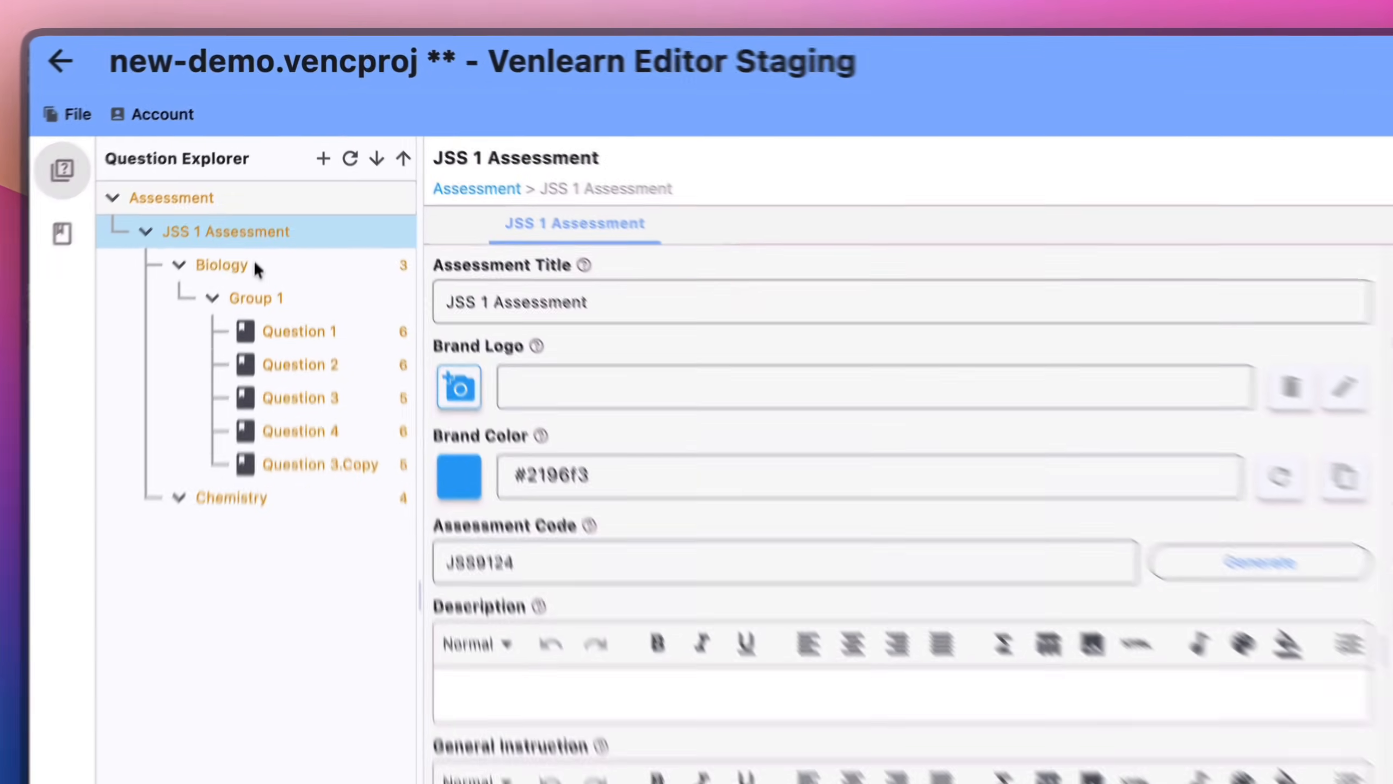
# - Generate a paper code for the Biology paper and set its number of questions to 3
pyautogui.click(264, 191)
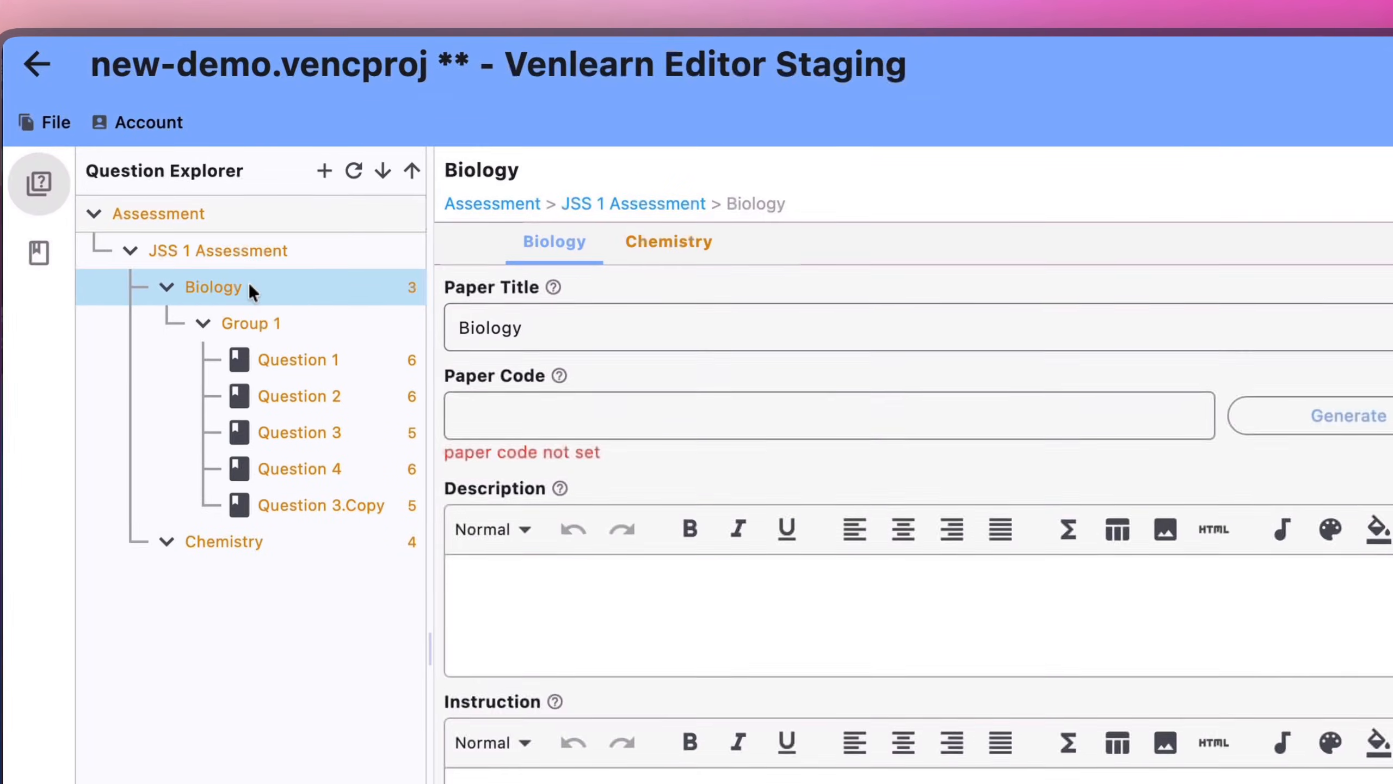
pyautogui.click(929, 389)
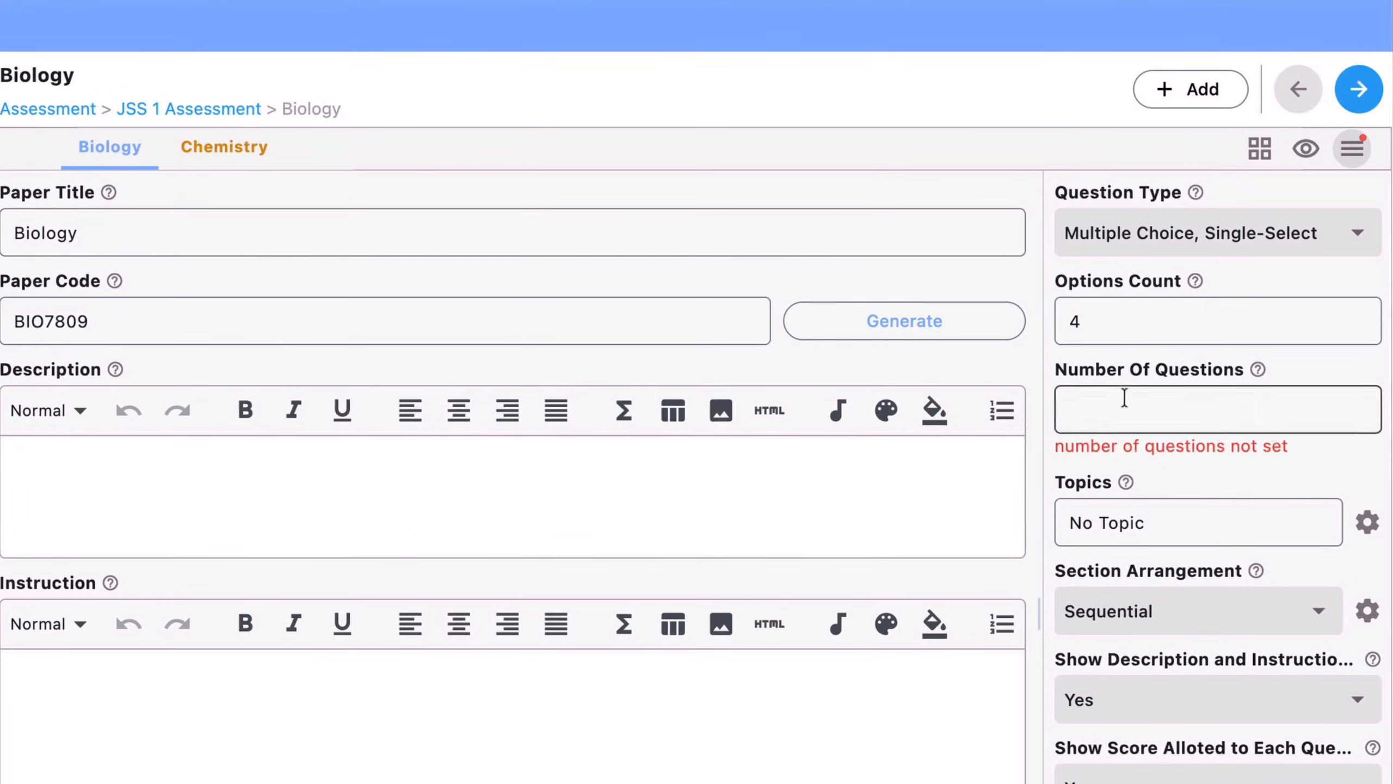
pyautogui.click(1234, 456)
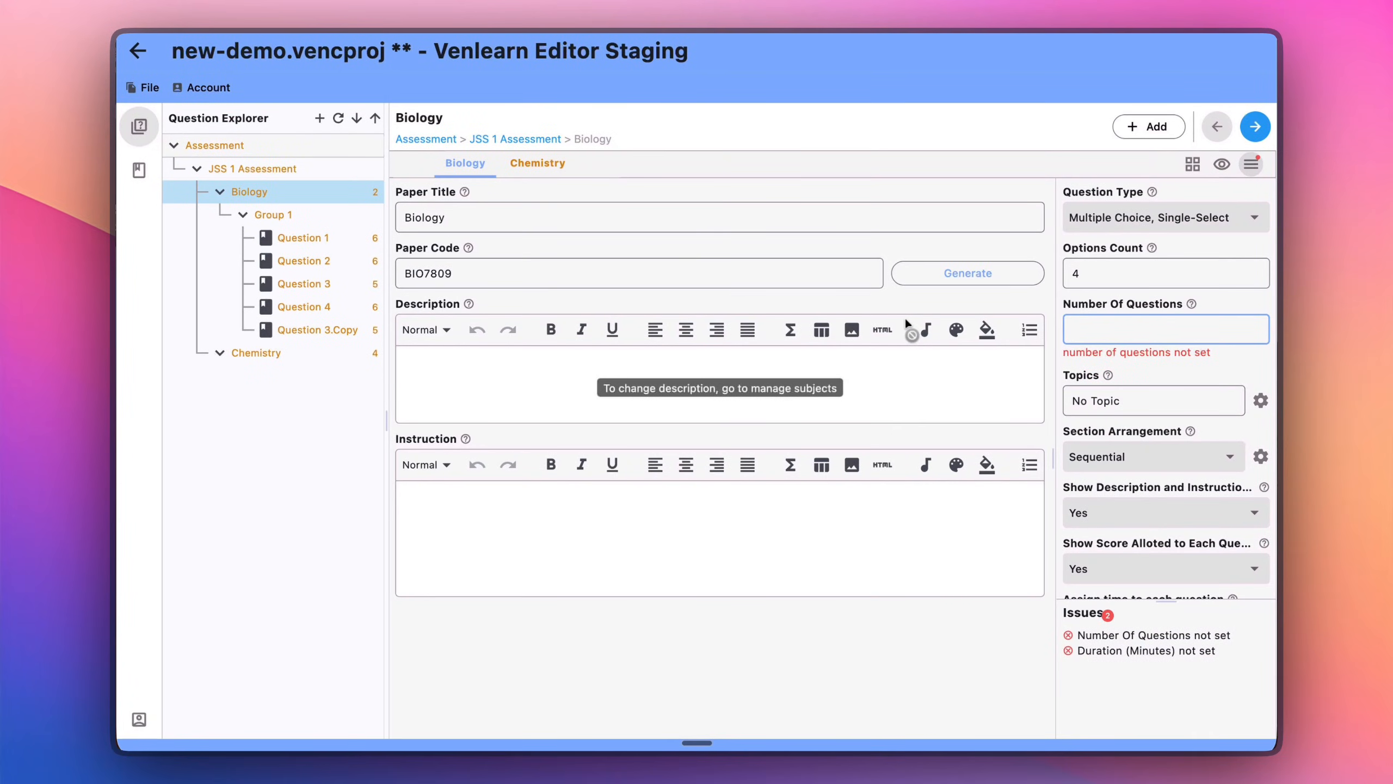
pyautogui.write('3')
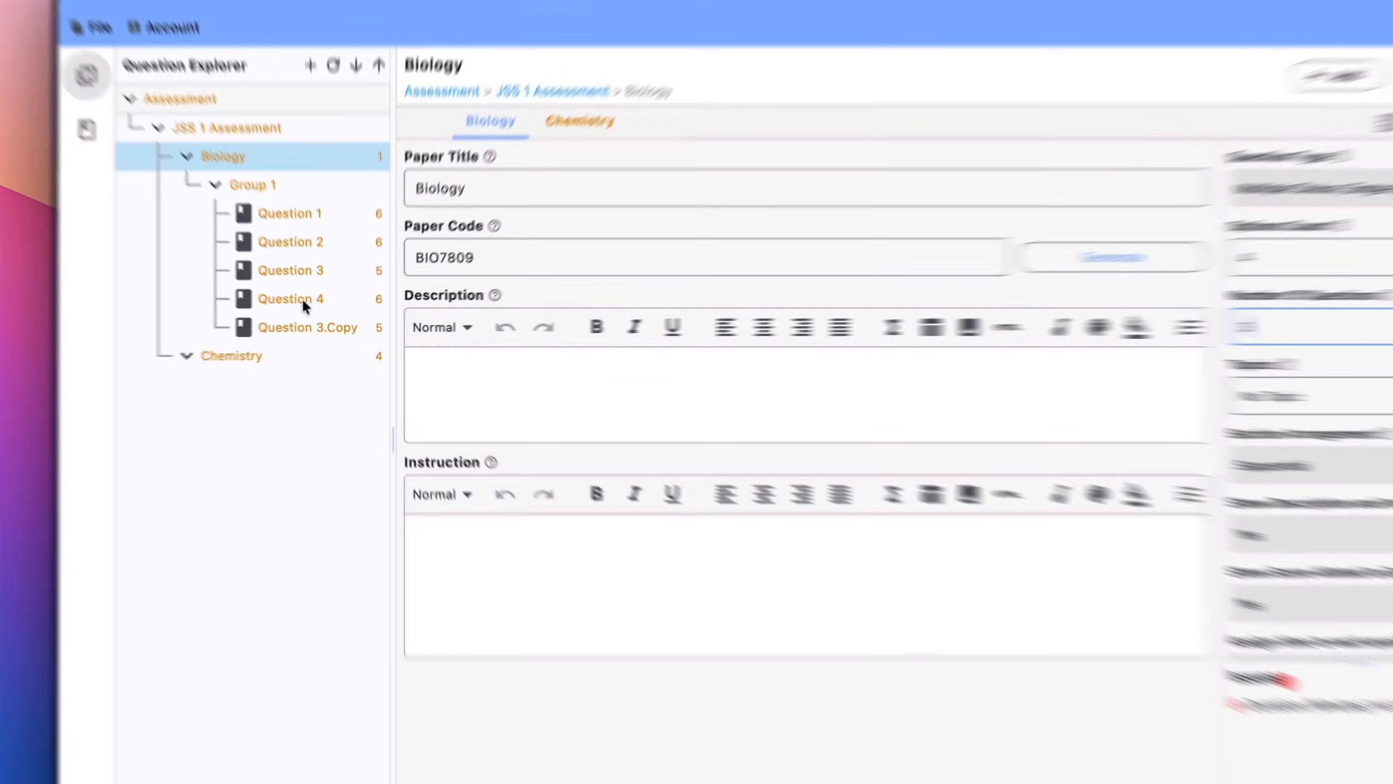
# - Delete Question 4 and Question 3.Copy from Biology's Group 1
pyautogui.rightClick(312, 306)
pyautogui.click(392, 474)
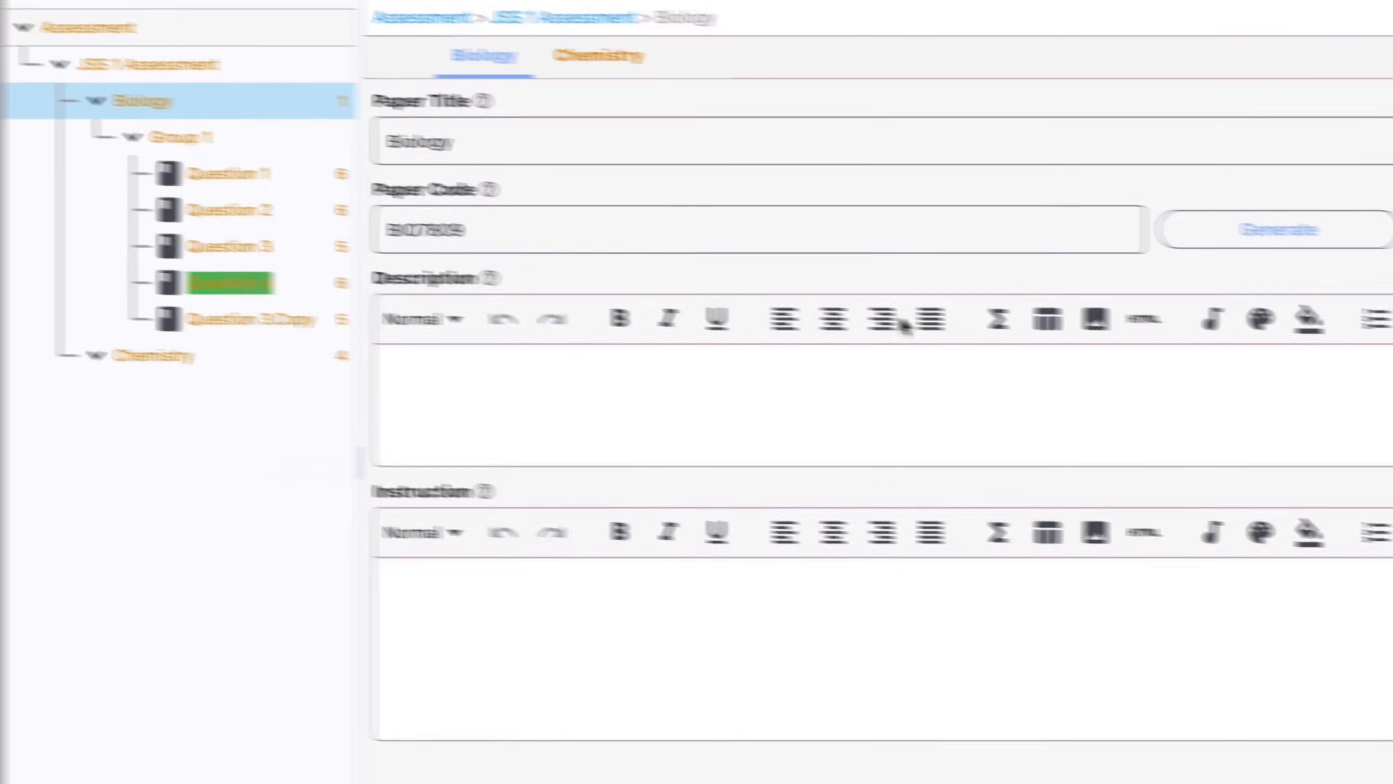
pyautogui.click(899, 463)
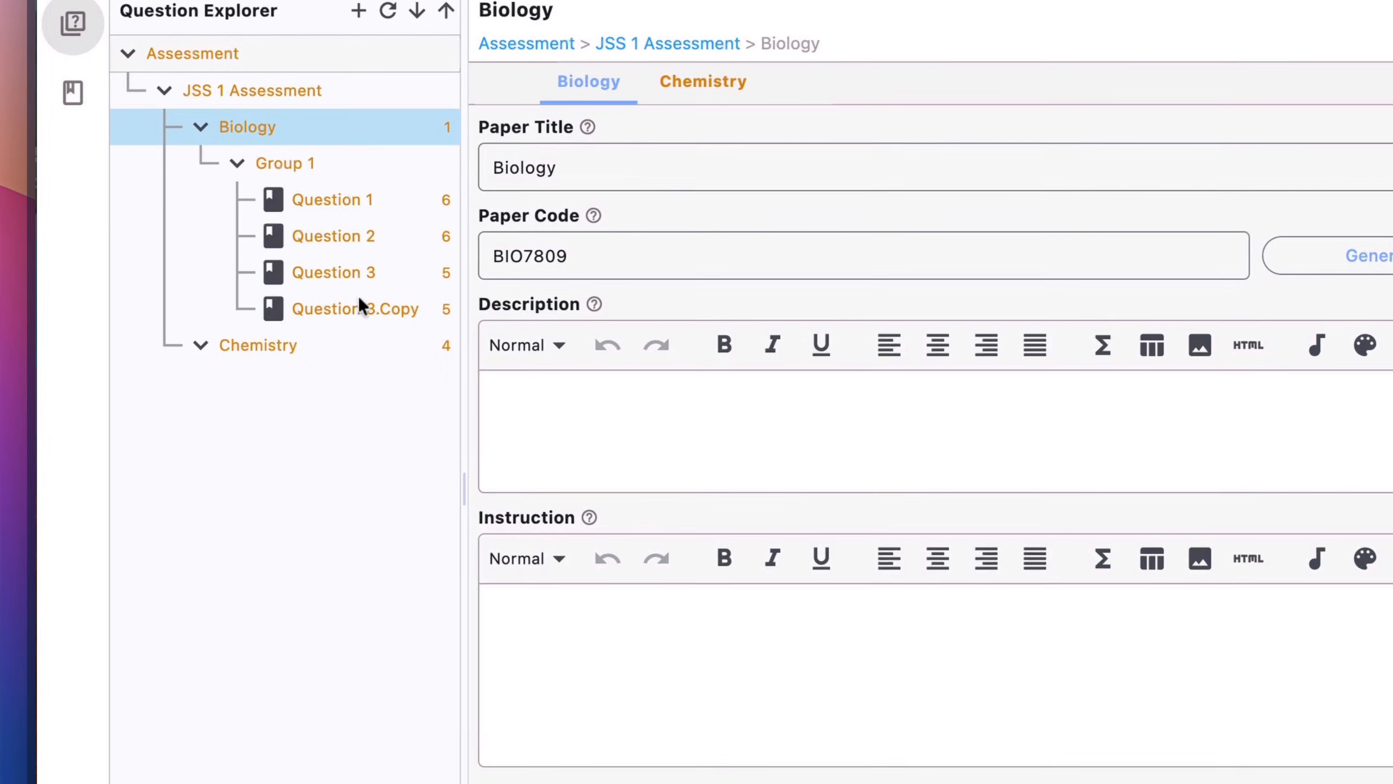
pyautogui.rightClick(324, 302)
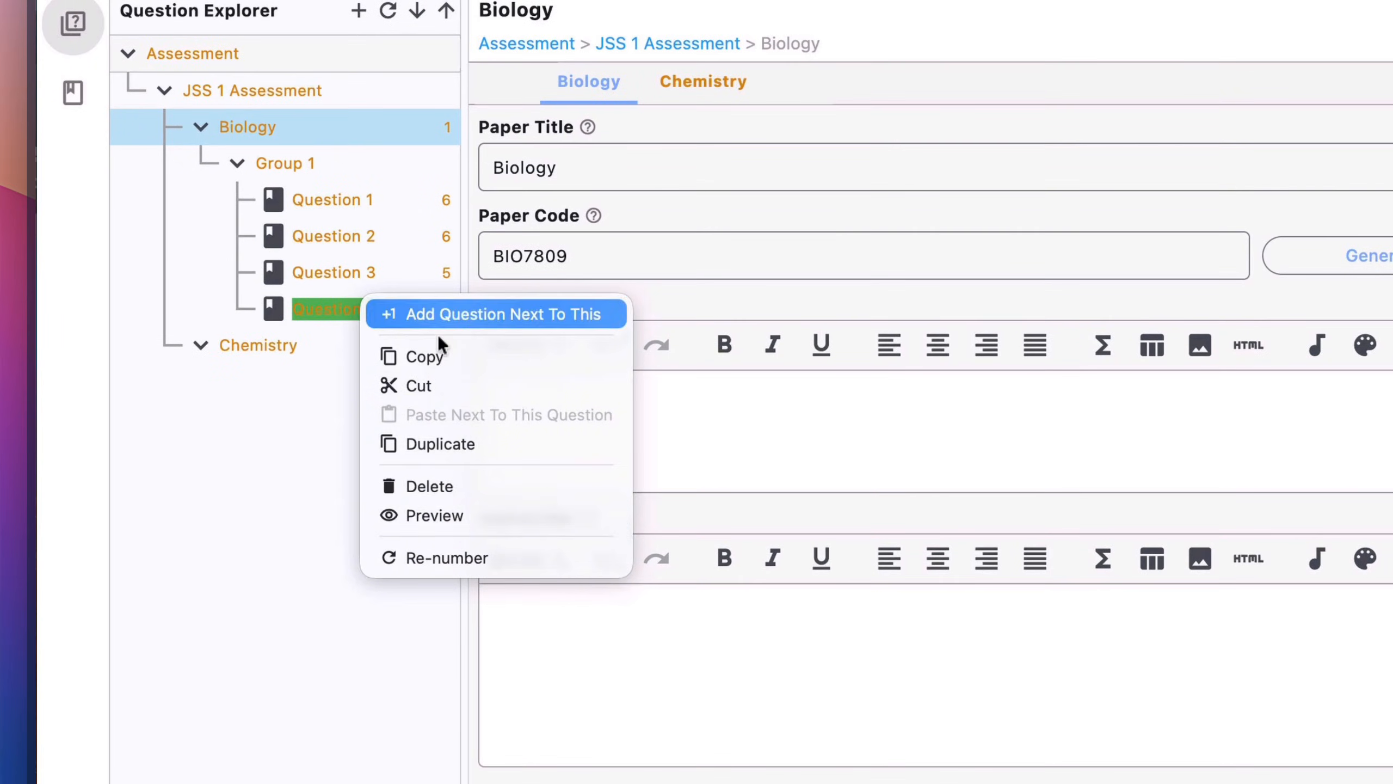
pyautogui.click(446, 487)
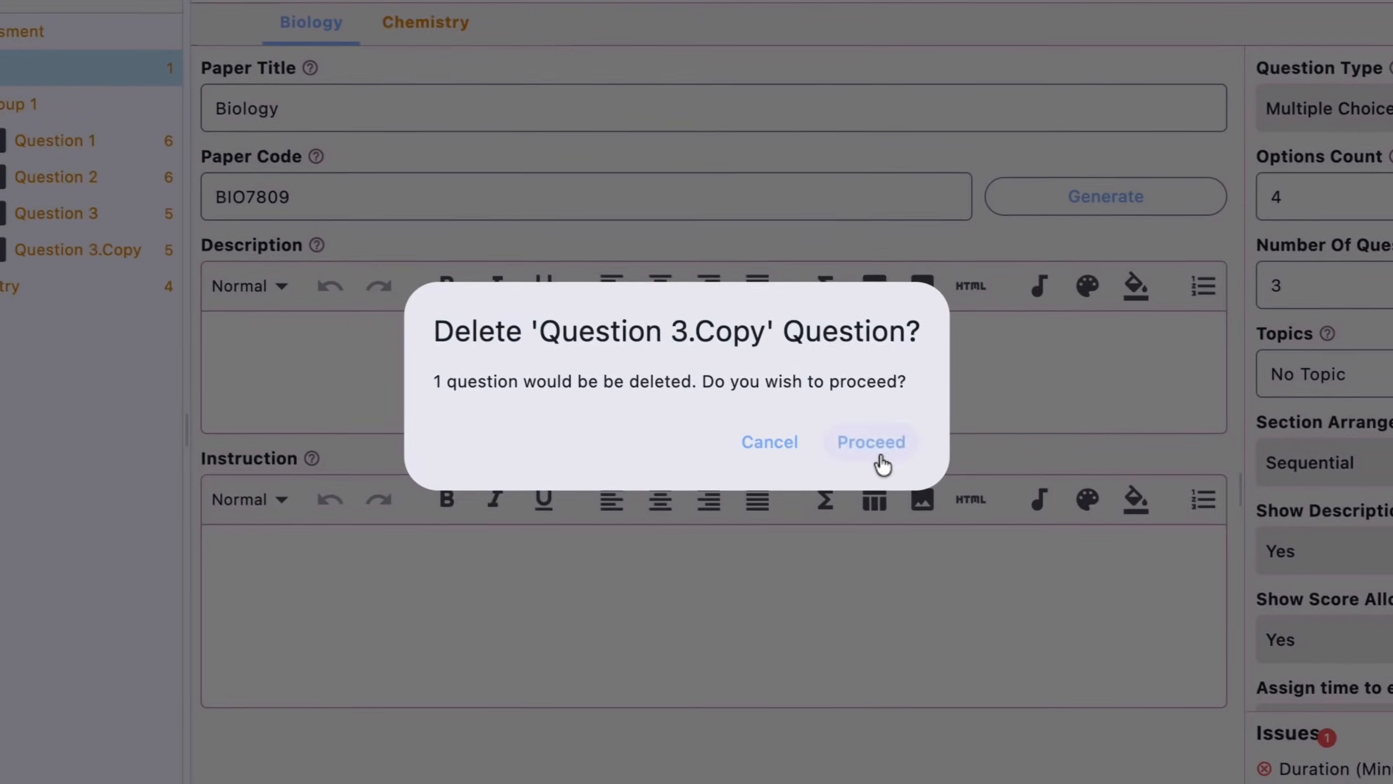
pyautogui.click(872, 443)
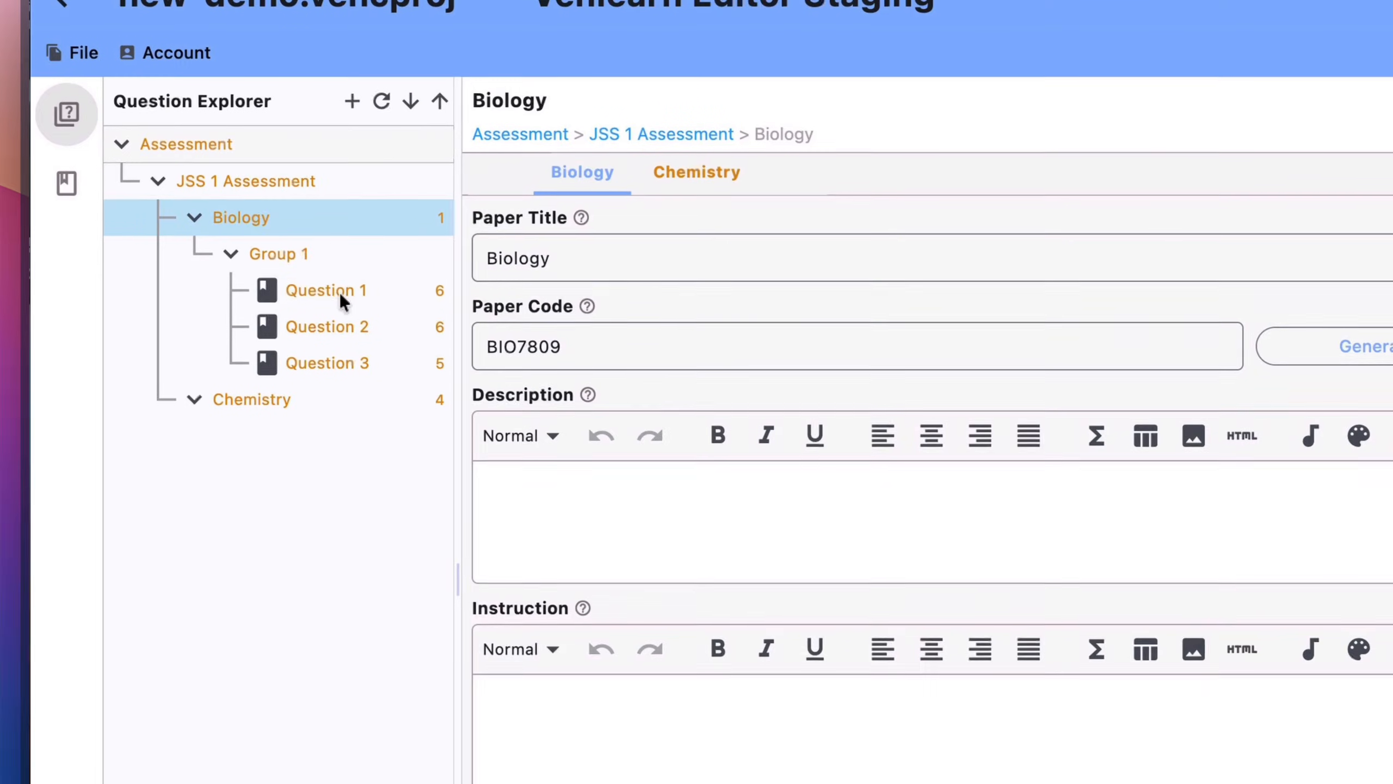
# - Set the Biology paper's duration to 5 minutes
pyautogui.click(340, 300)
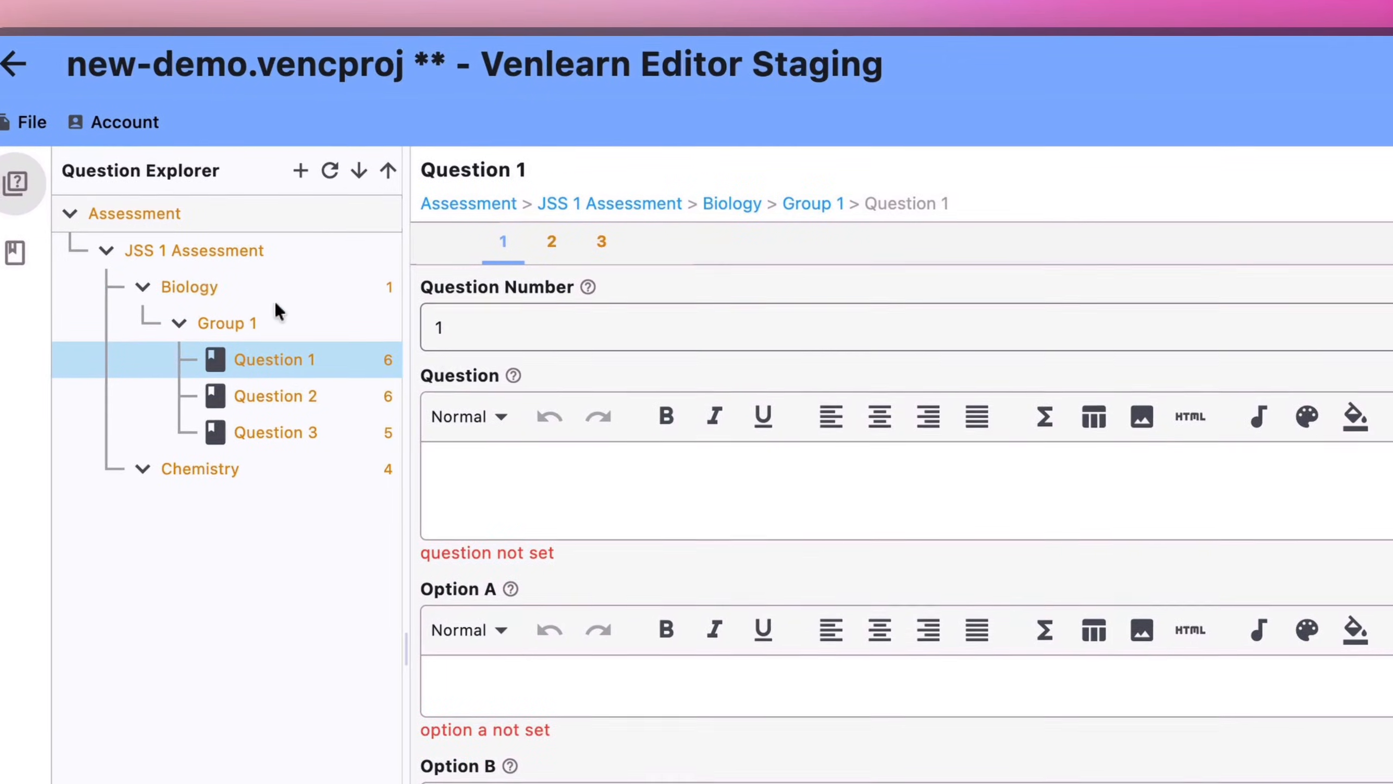
pyautogui.click(290, 285)
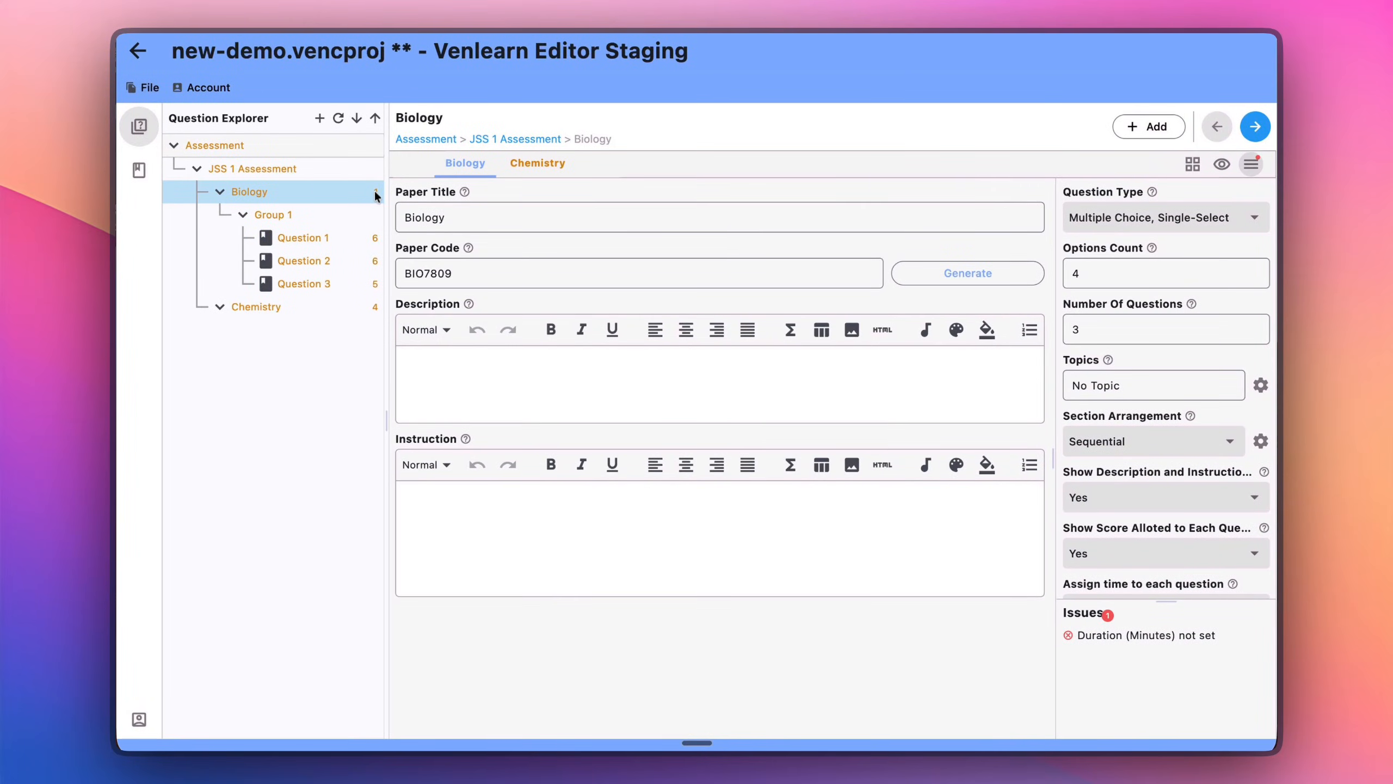
pyautogui.scroll(-10, 1170, 362)
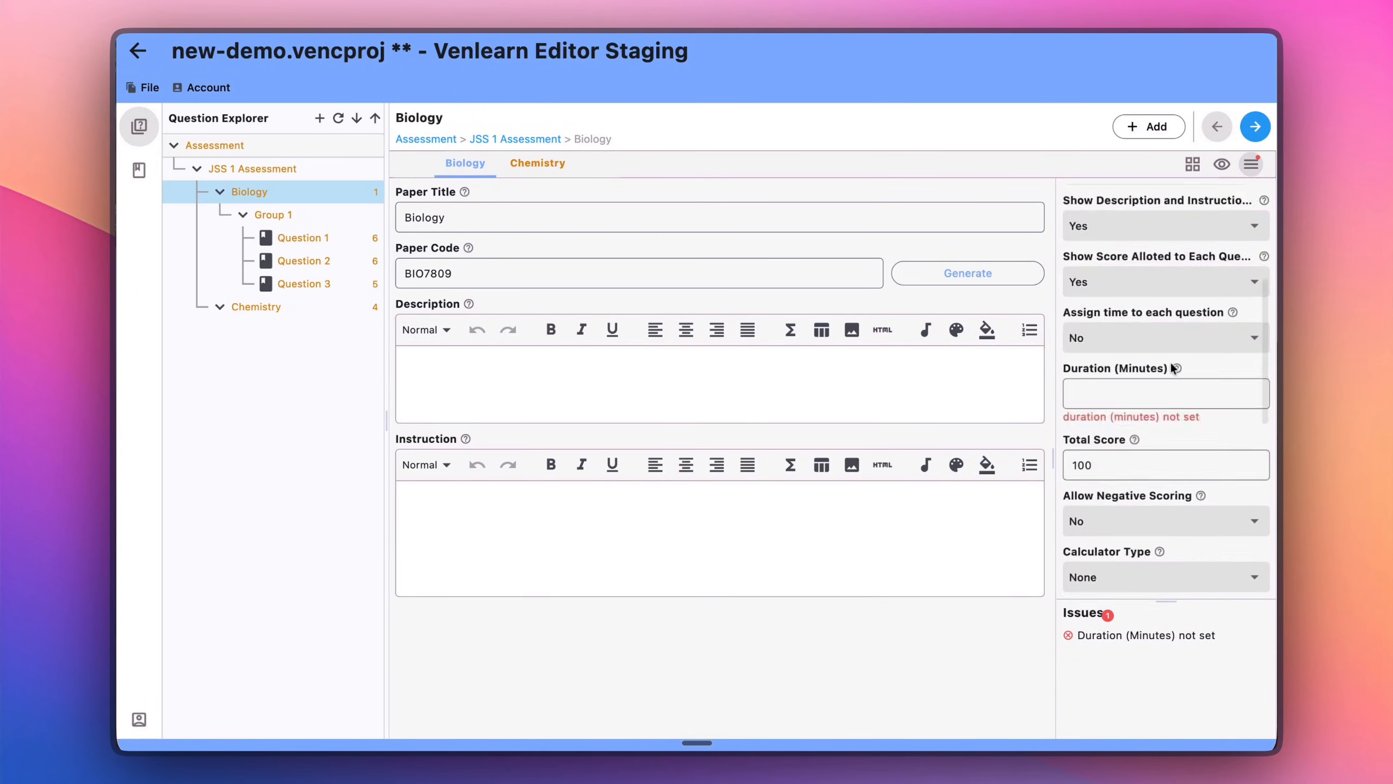
pyautogui.scroll(10, 1170, 362)
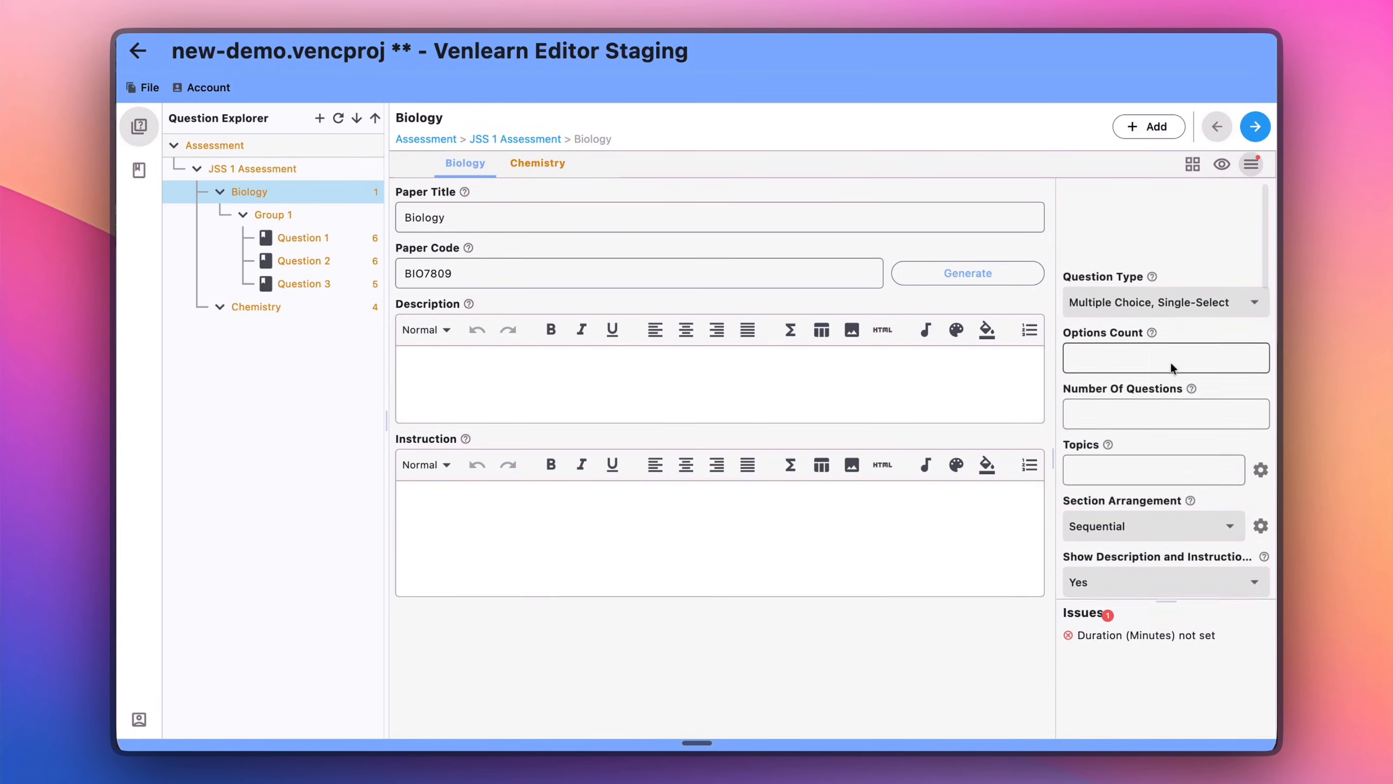
pyautogui.scroll(-5, 1171, 362)
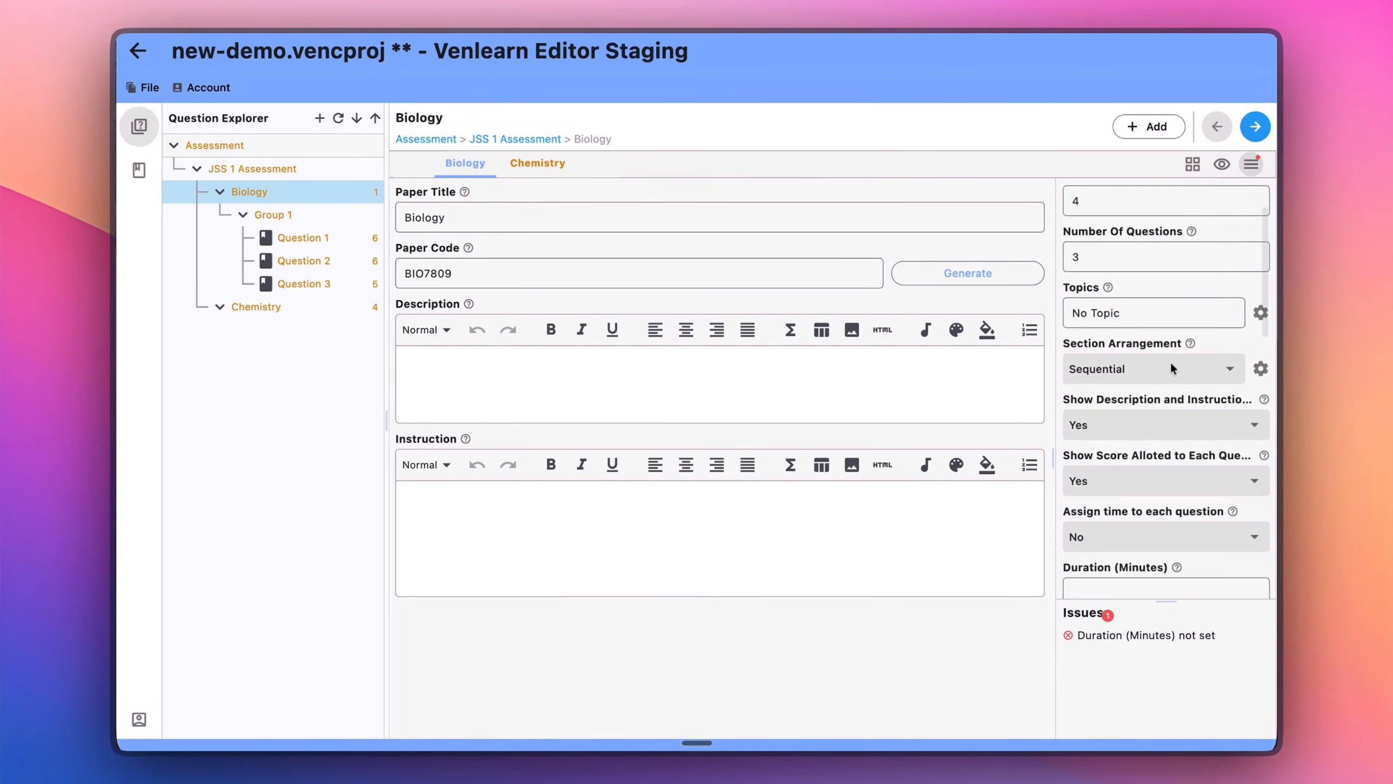
pyautogui.click(1097, 557)
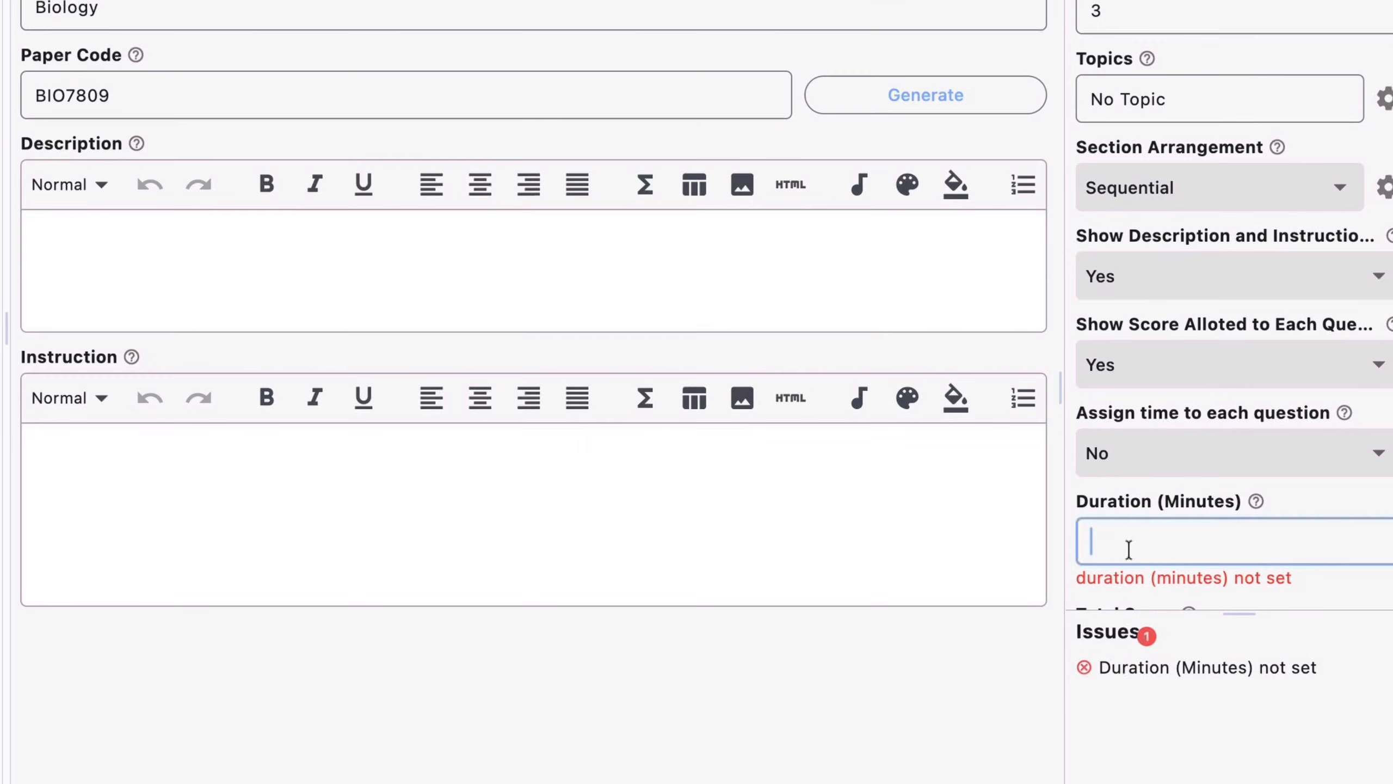
pyautogui.write('5')
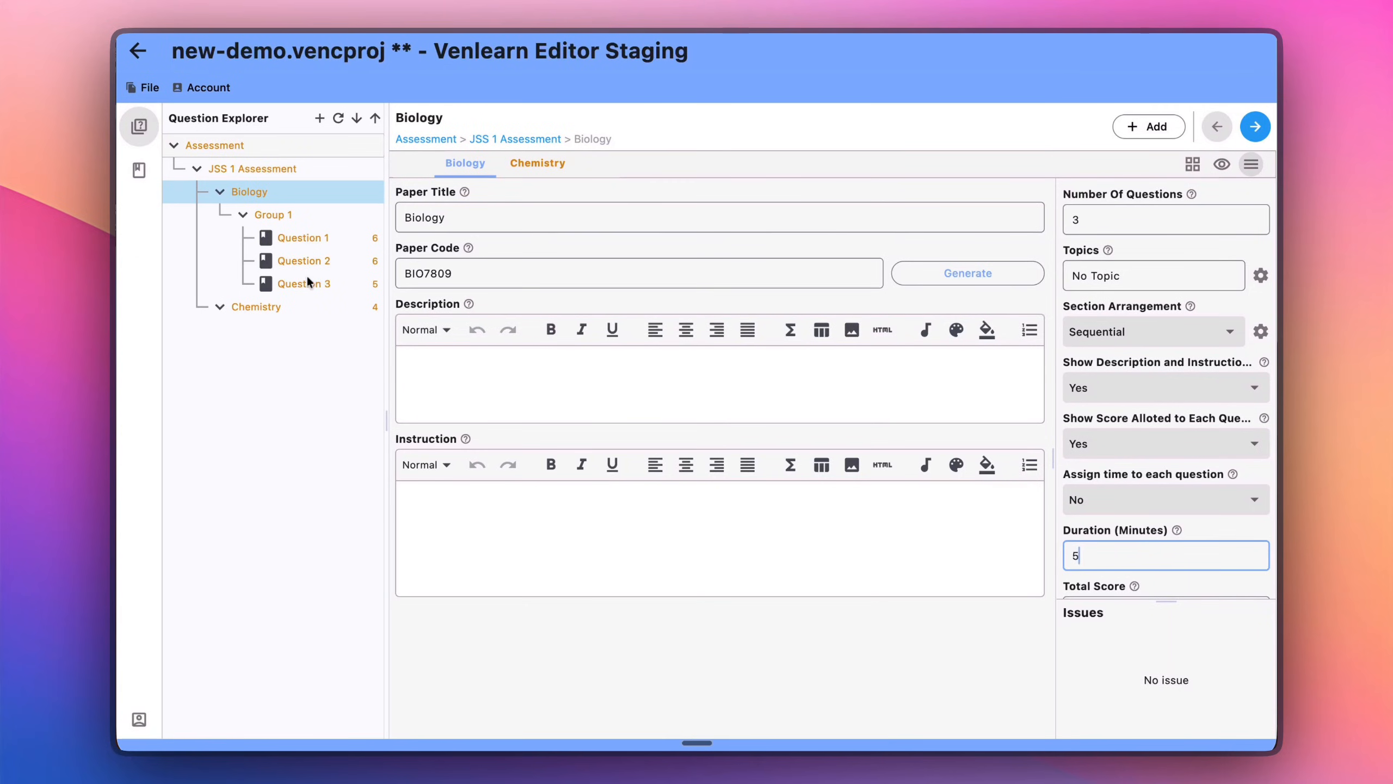
# - Delete the Chemistry paper from JSS 1 Assessment
pyautogui.rightClick(278, 305)
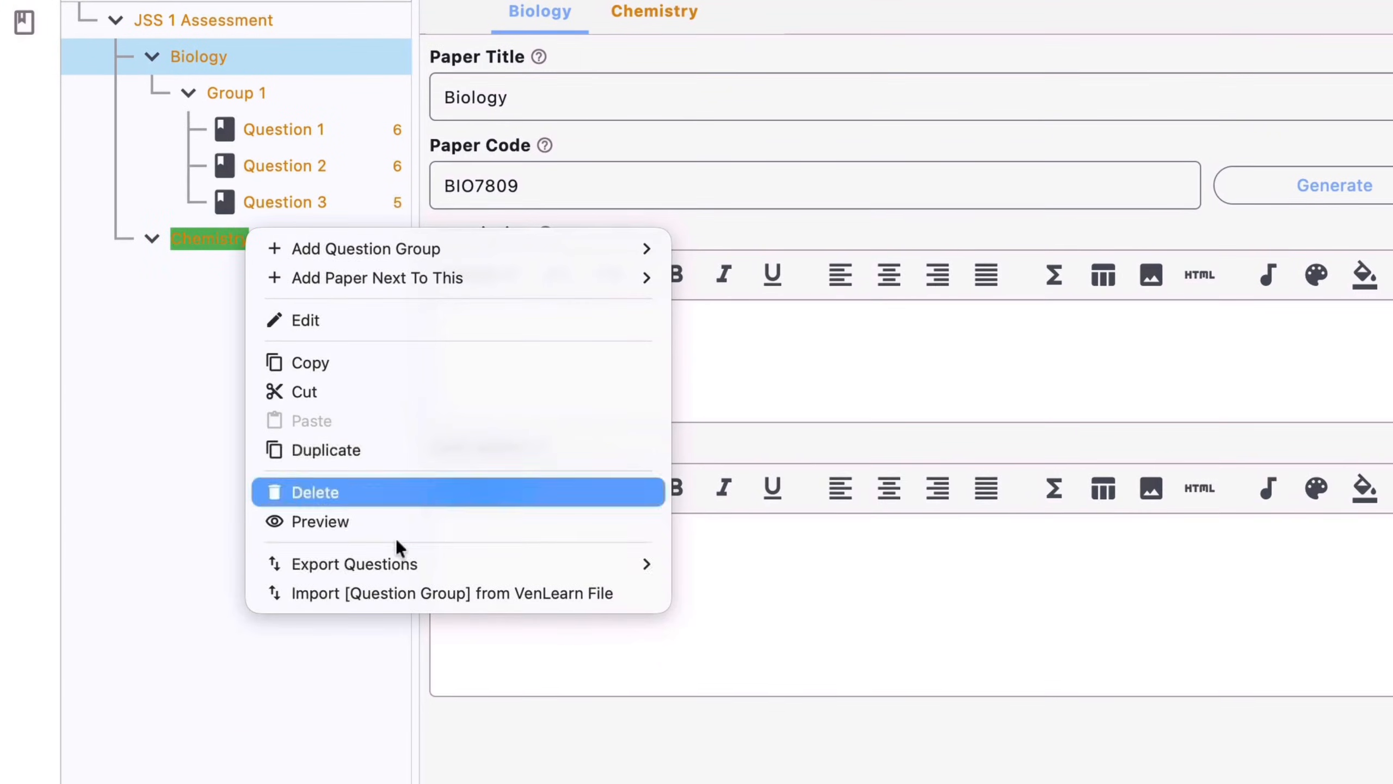
pyautogui.click(352, 493)
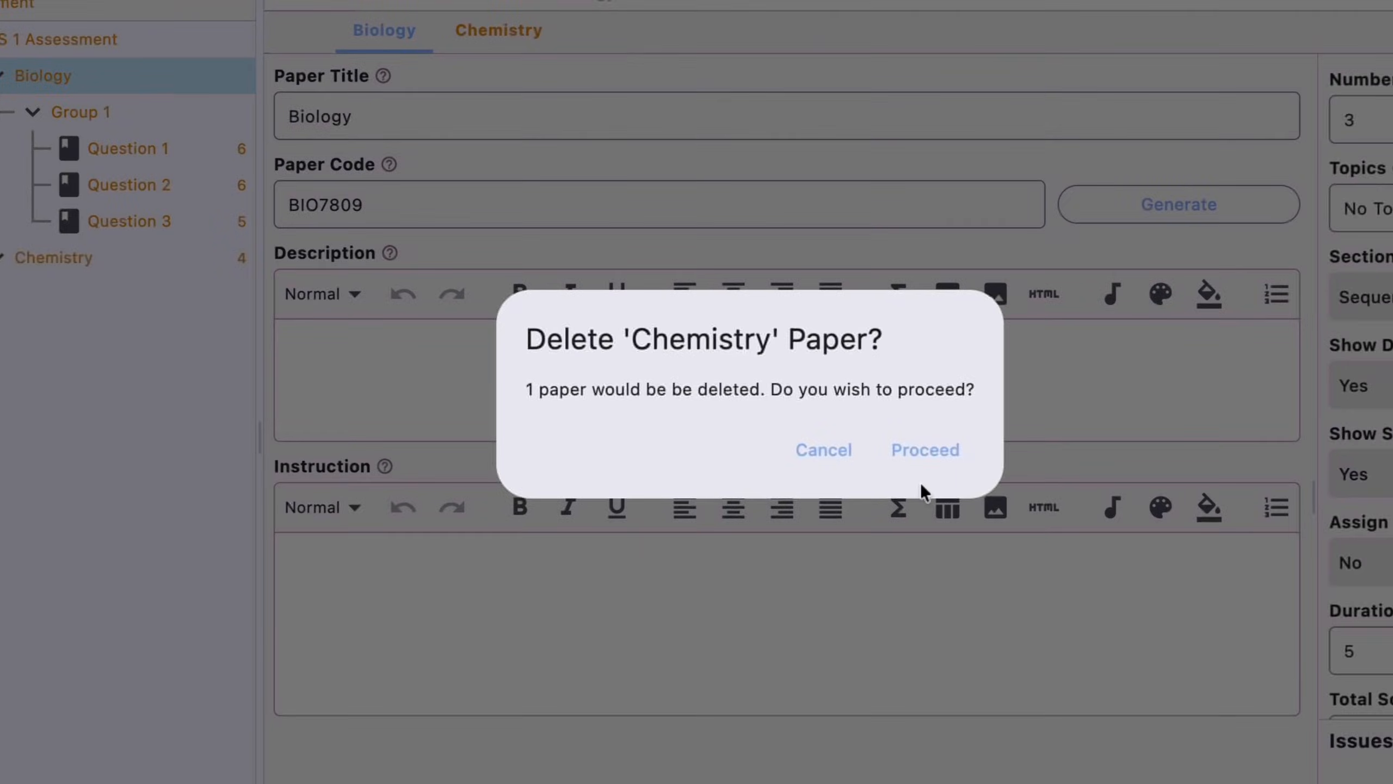
pyautogui.click(922, 458)
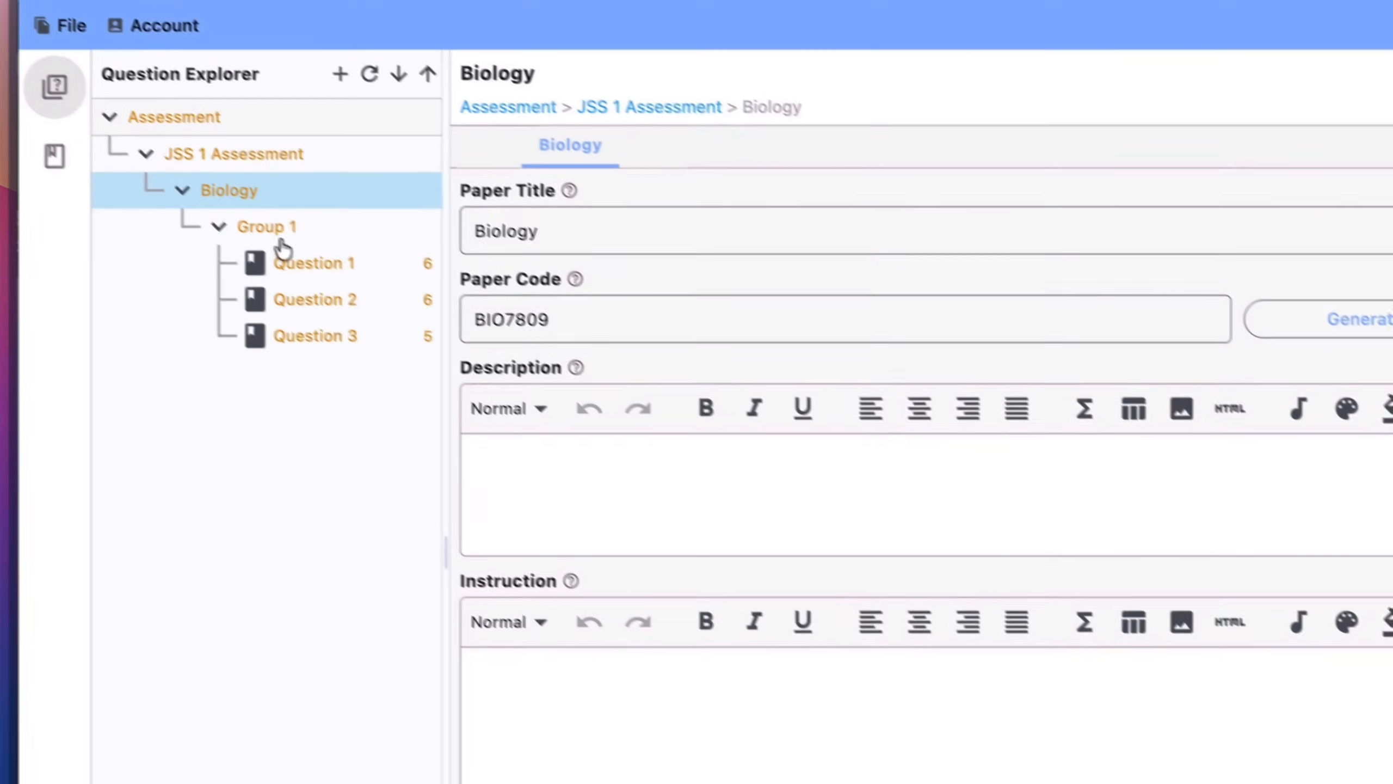
# - Fill in Question 1 with the text "Tshjhs hsjs", option A "hhsh" and option B "sgsg"
pyautogui.click(360, 276)
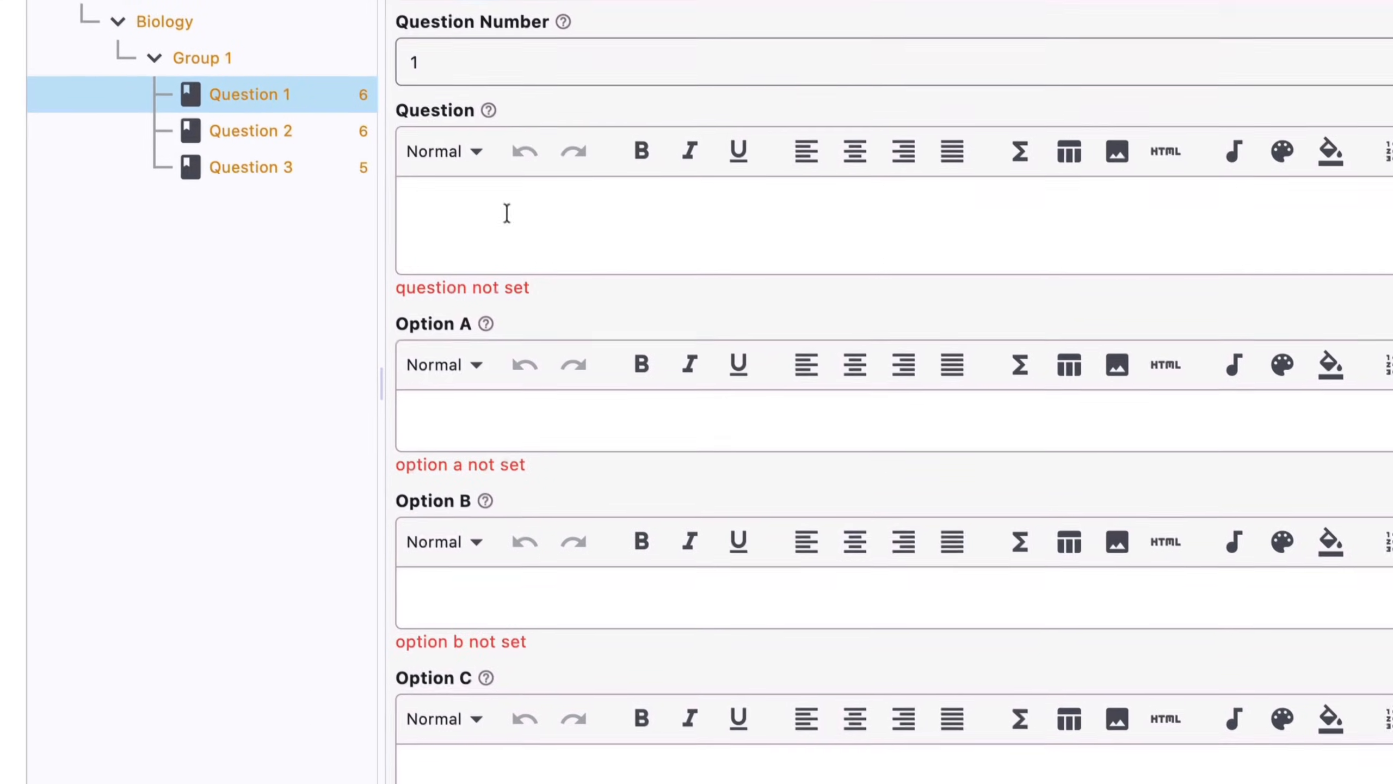
pyautogui.click(481, 207)
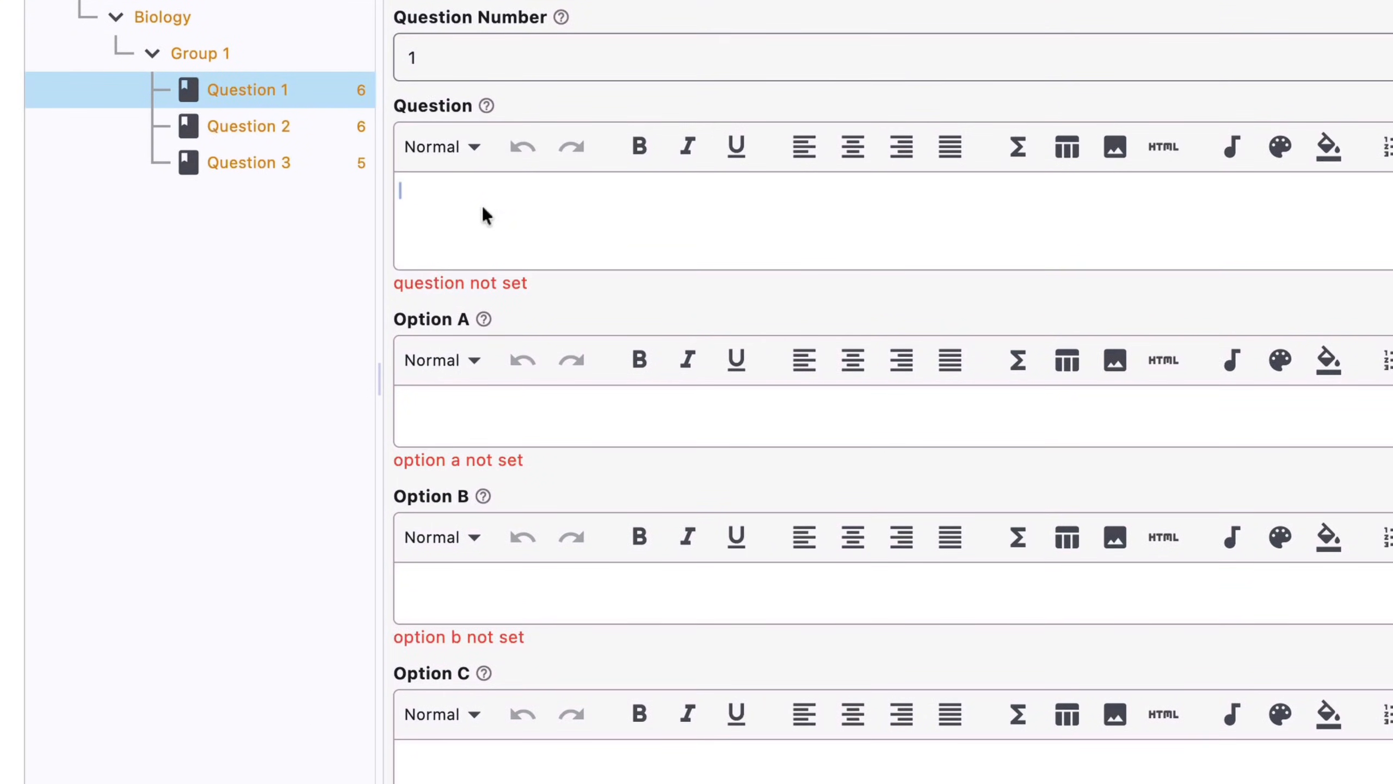
pyautogui.write('Tshjhs hsjs')
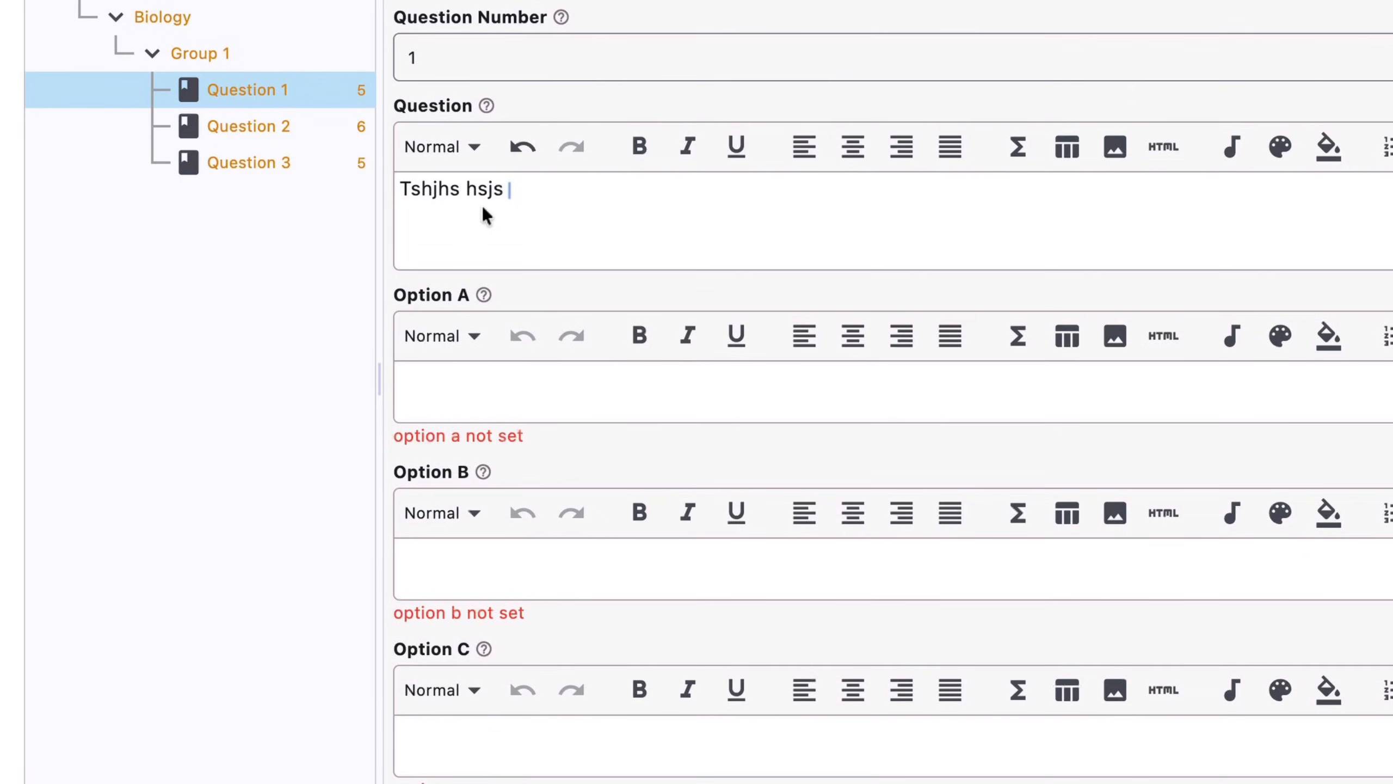
pyautogui.click(512, 389)
pyautogui.write('hhsh')
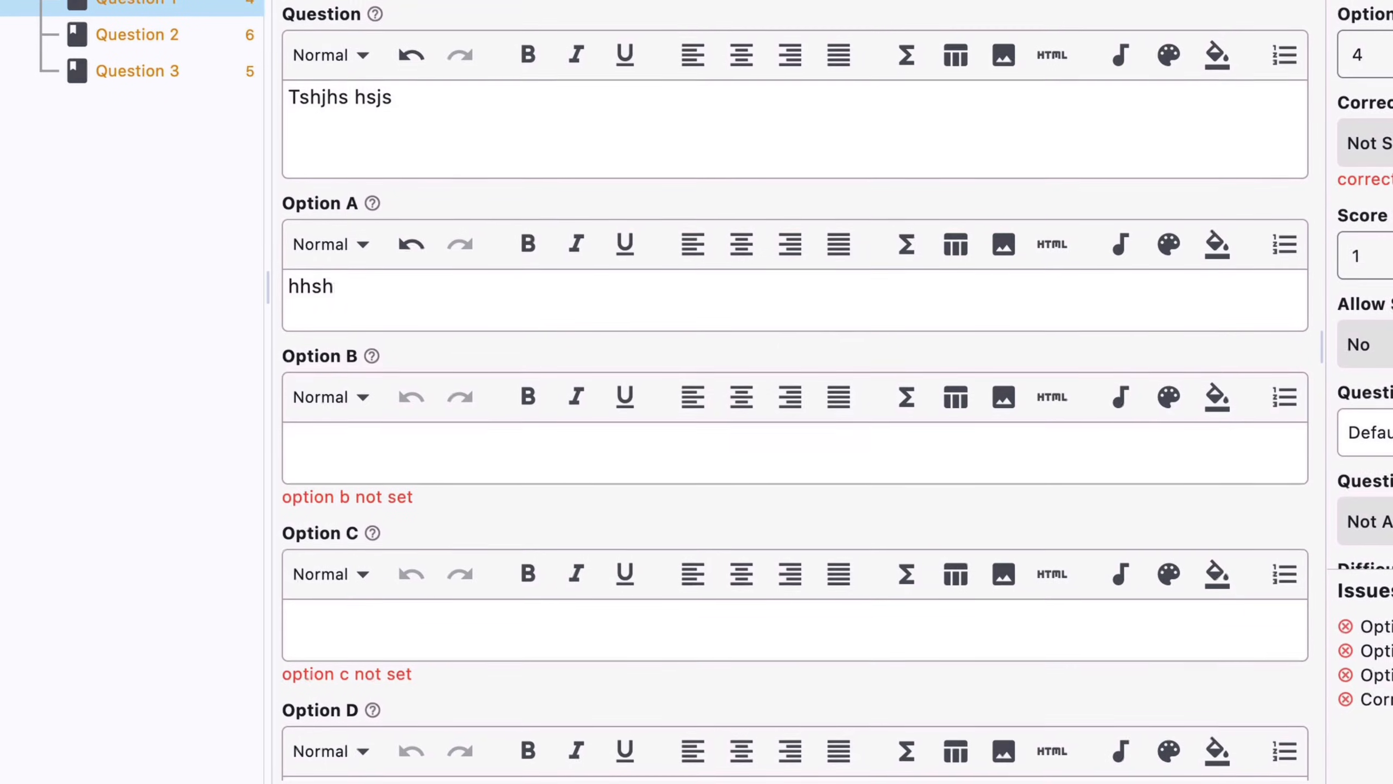
pyautogui.click(396, 440)
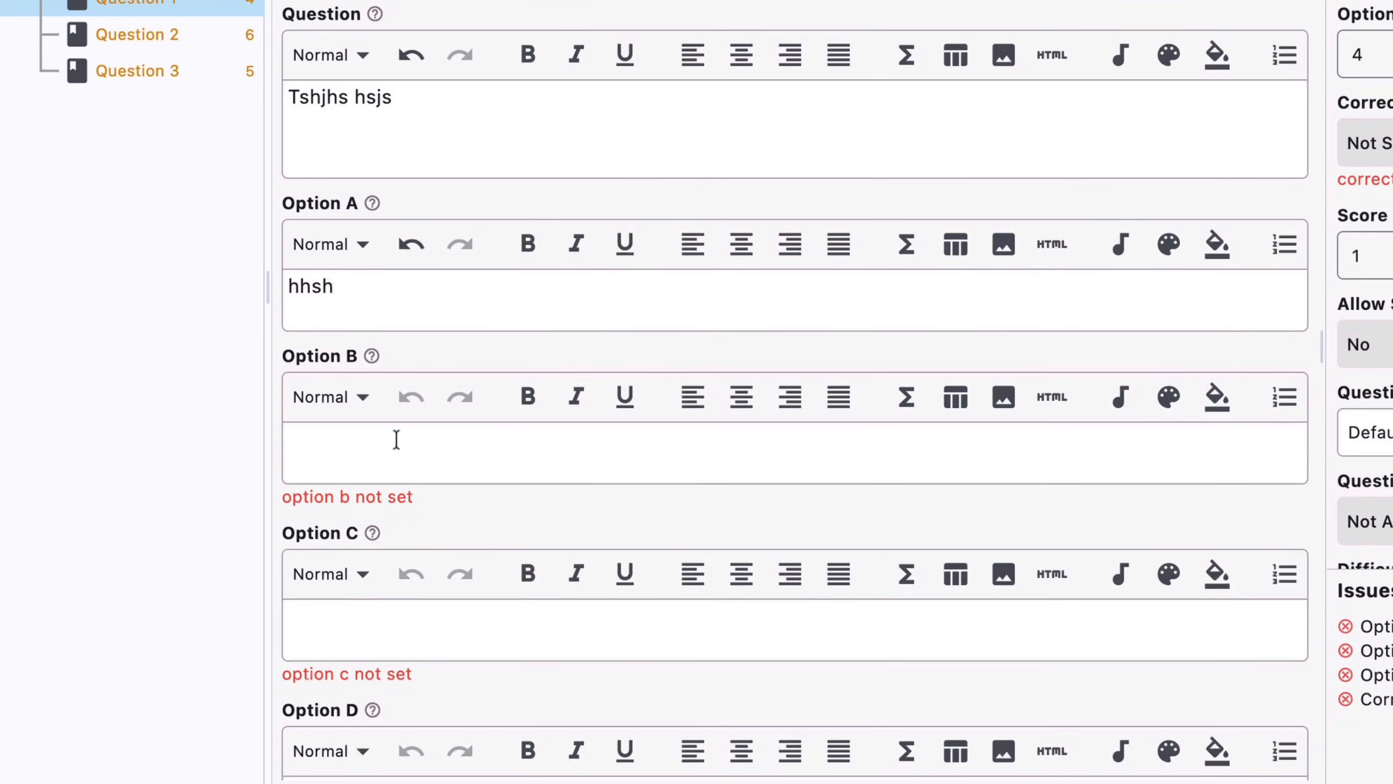
pyautogui.write('sgsg')
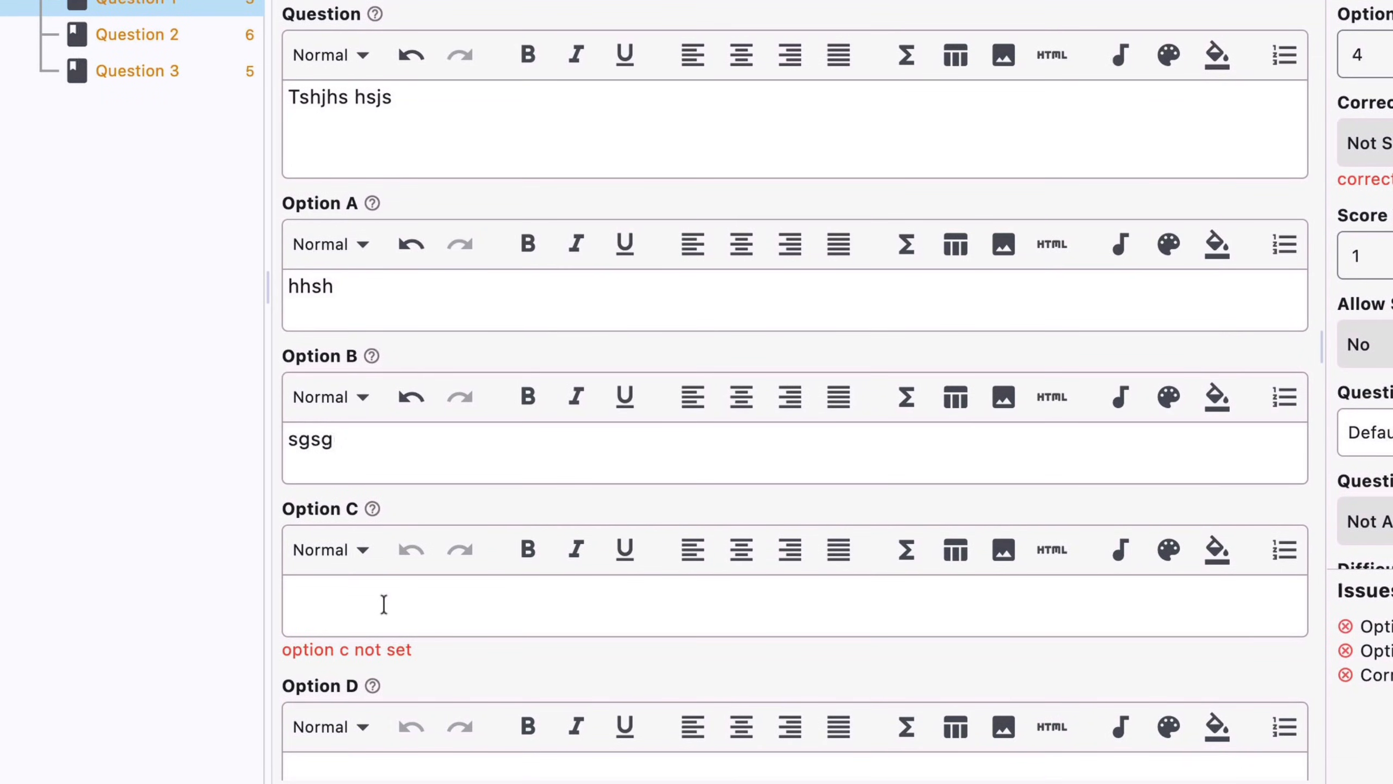
# - Complete Question 1 with option C "tsh" and option D "gsg", and choose its correct option
pyautogui.click(384, 603)
pyautogui.write('tsh')
pyautogui.scroll(-5, 378, 593)
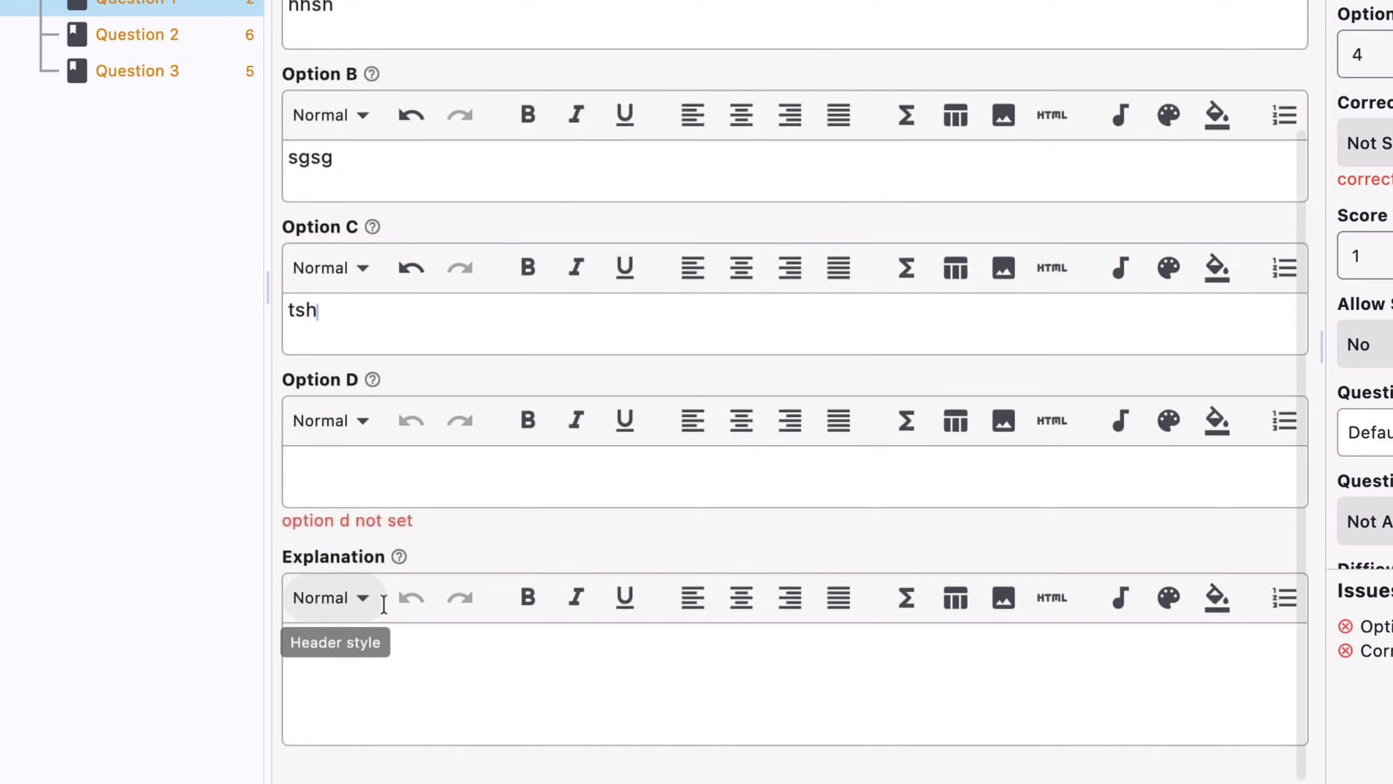
pyautogui.click(377, 494)
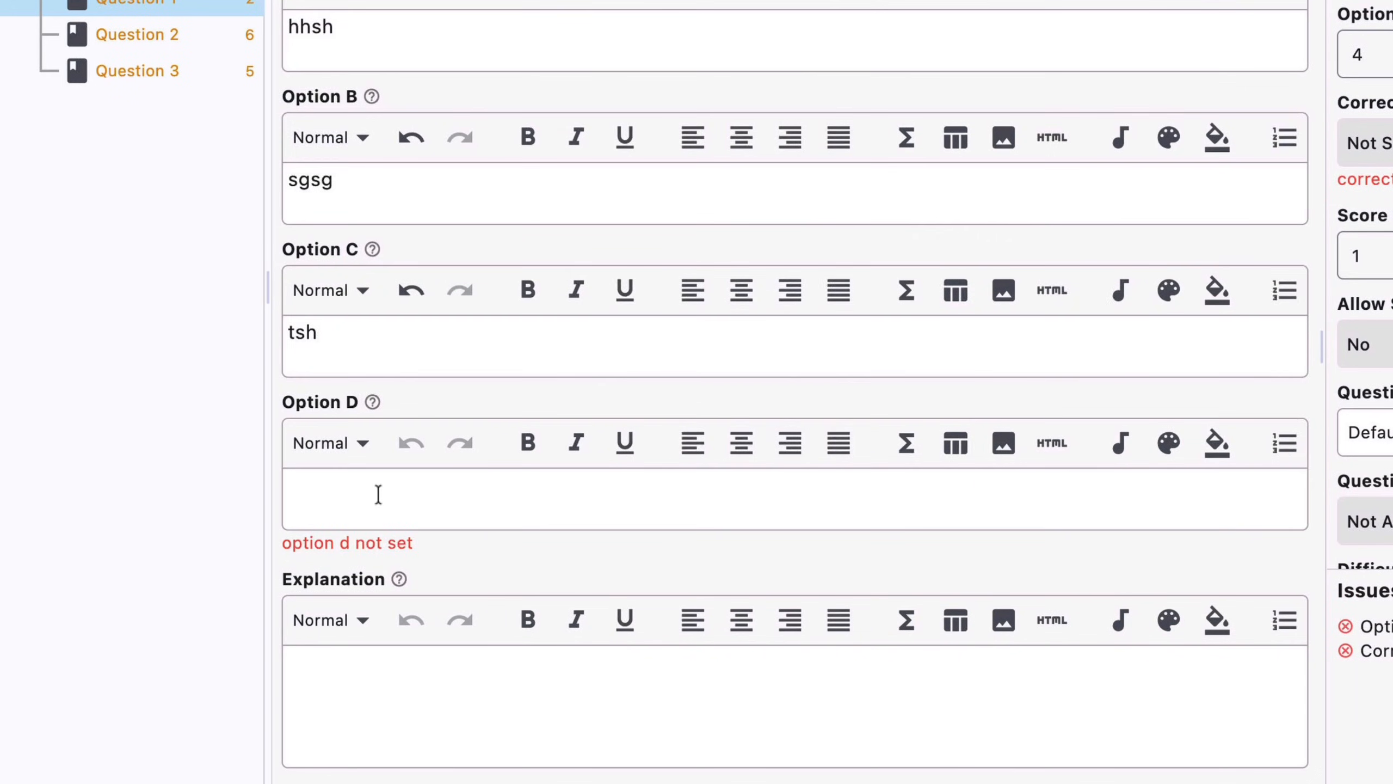
pyautogui.write('gsg')
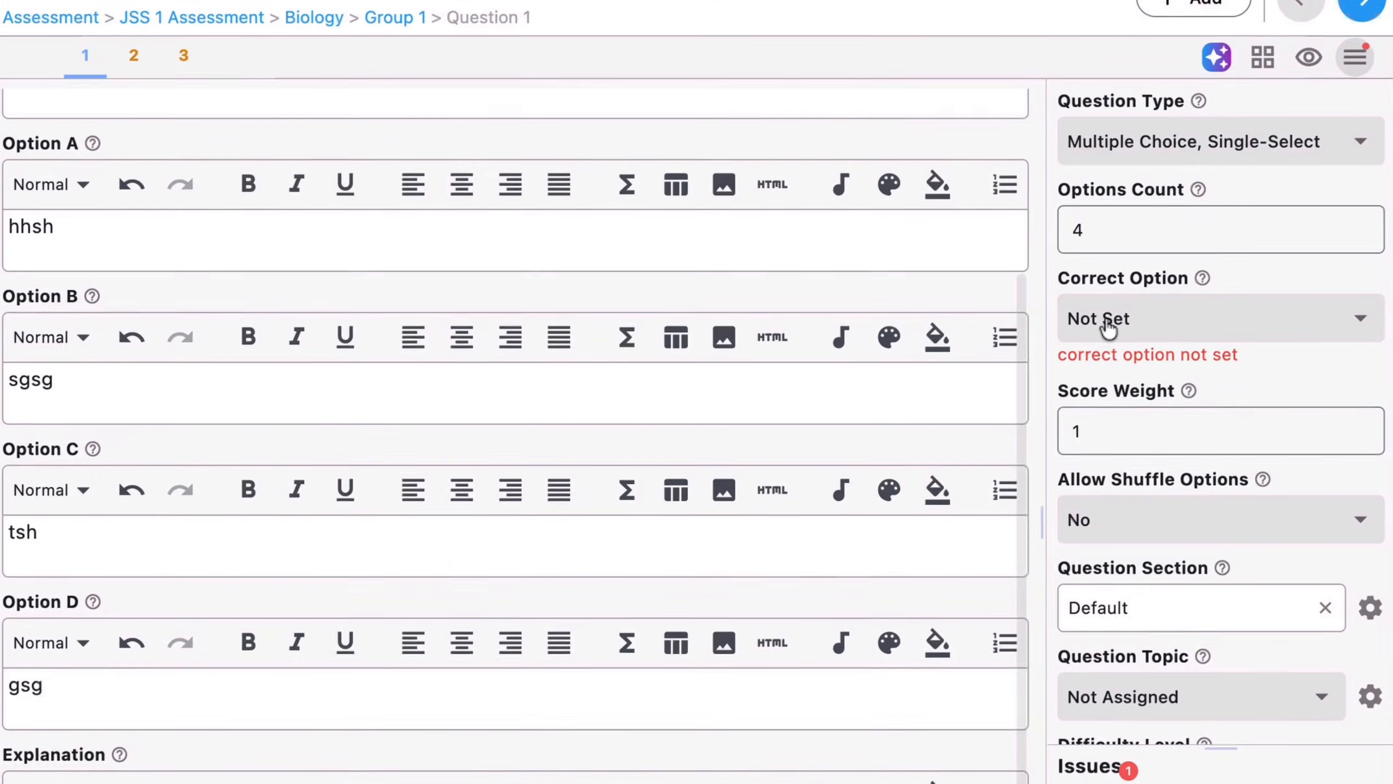
pyautogui.click(1374, 144)
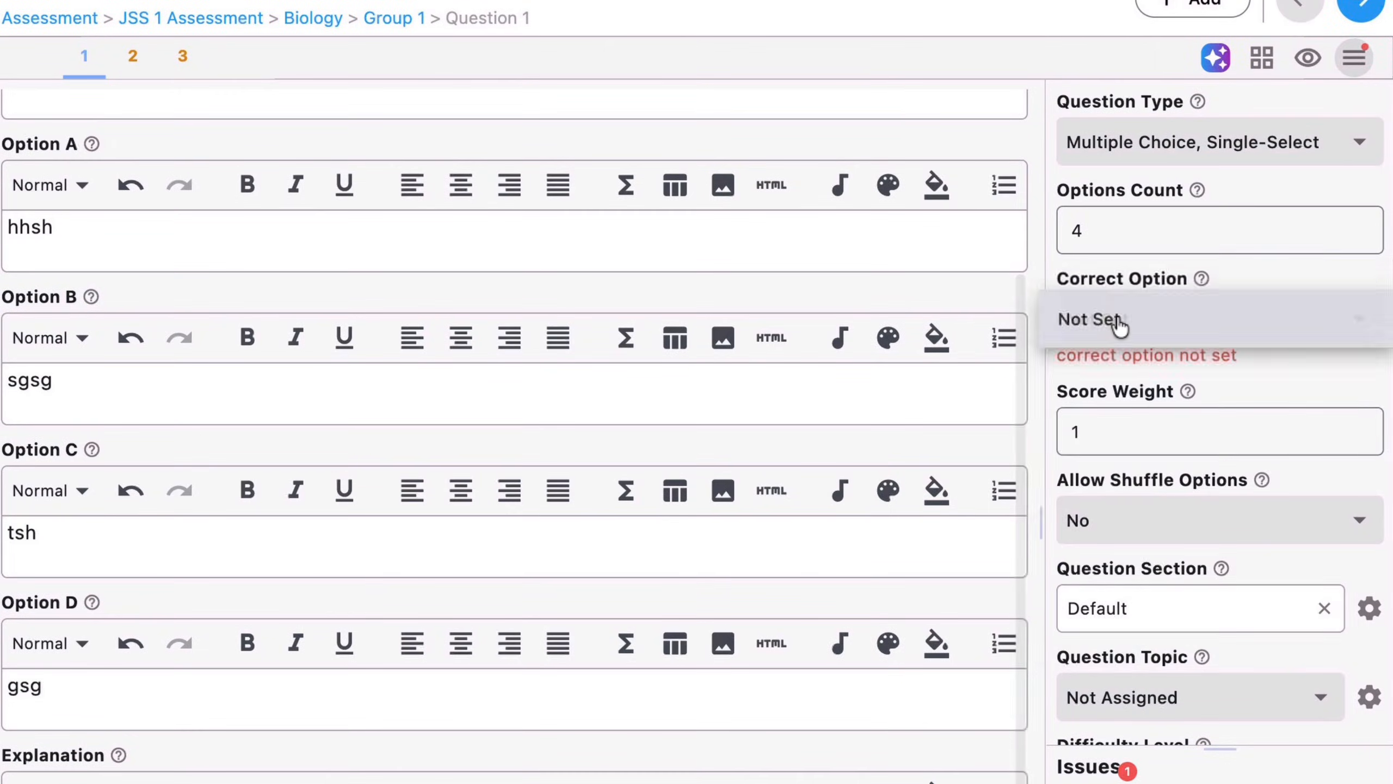
pyautogui.click(1111, 436)
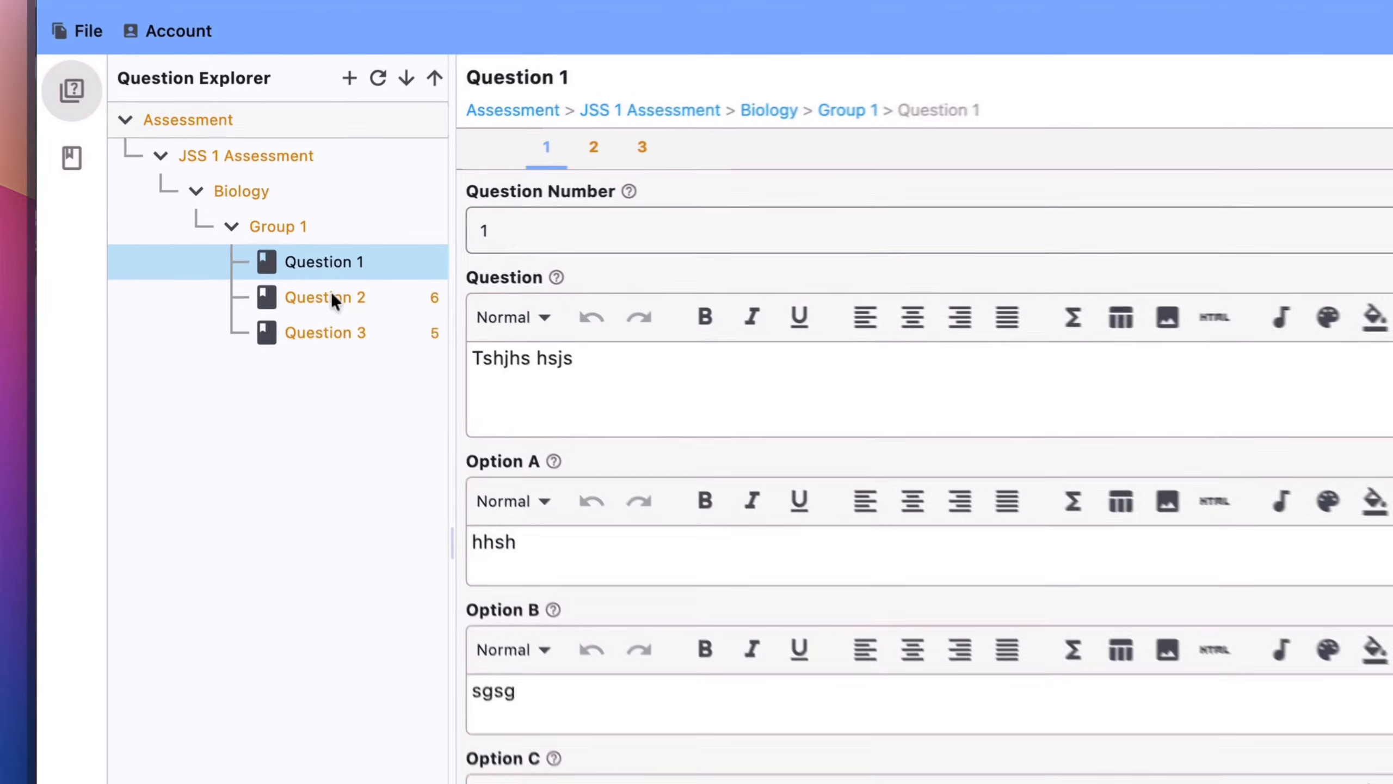
# - Fill in Question 2 with the text "srfs jsjh", option A "gsgg" and option B "shhs"
pyautogui.click(307, 262)
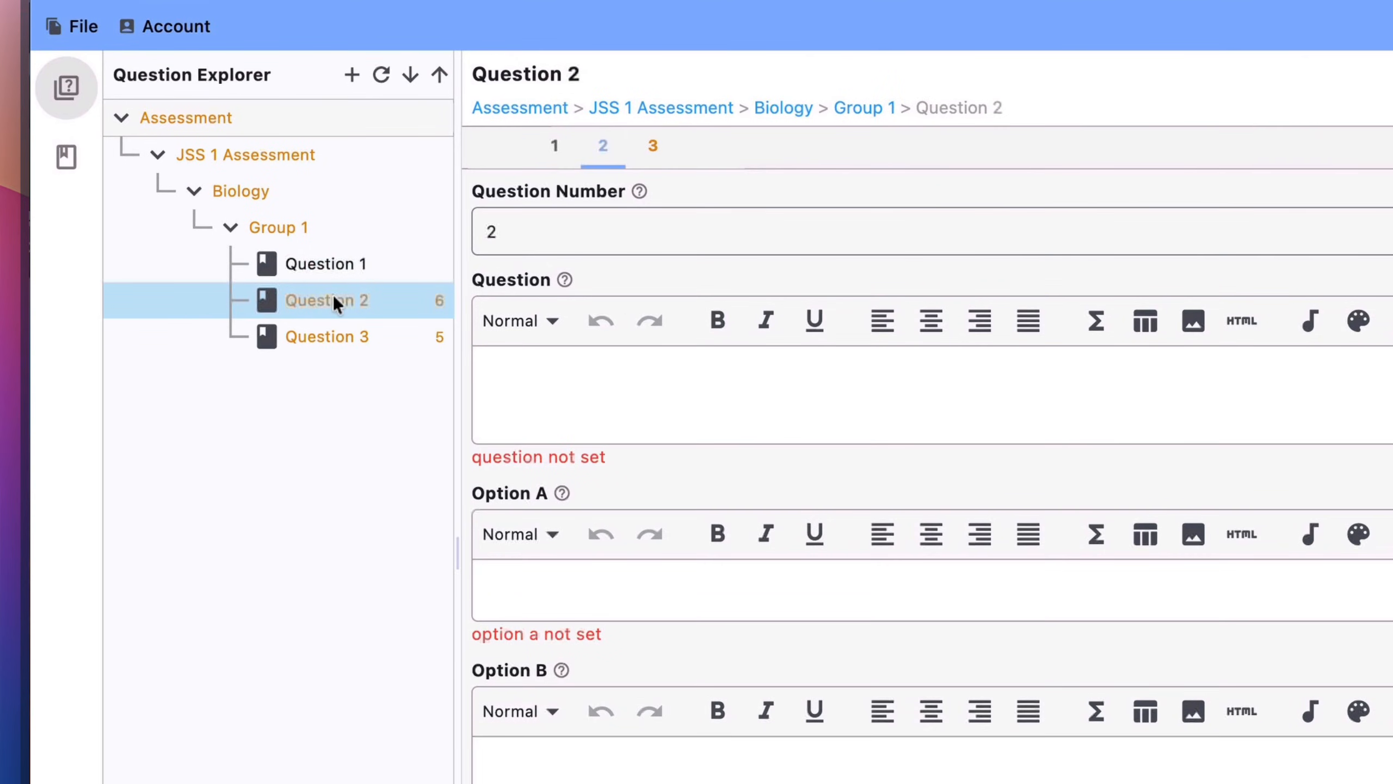
pyautogui.click(607, 390)
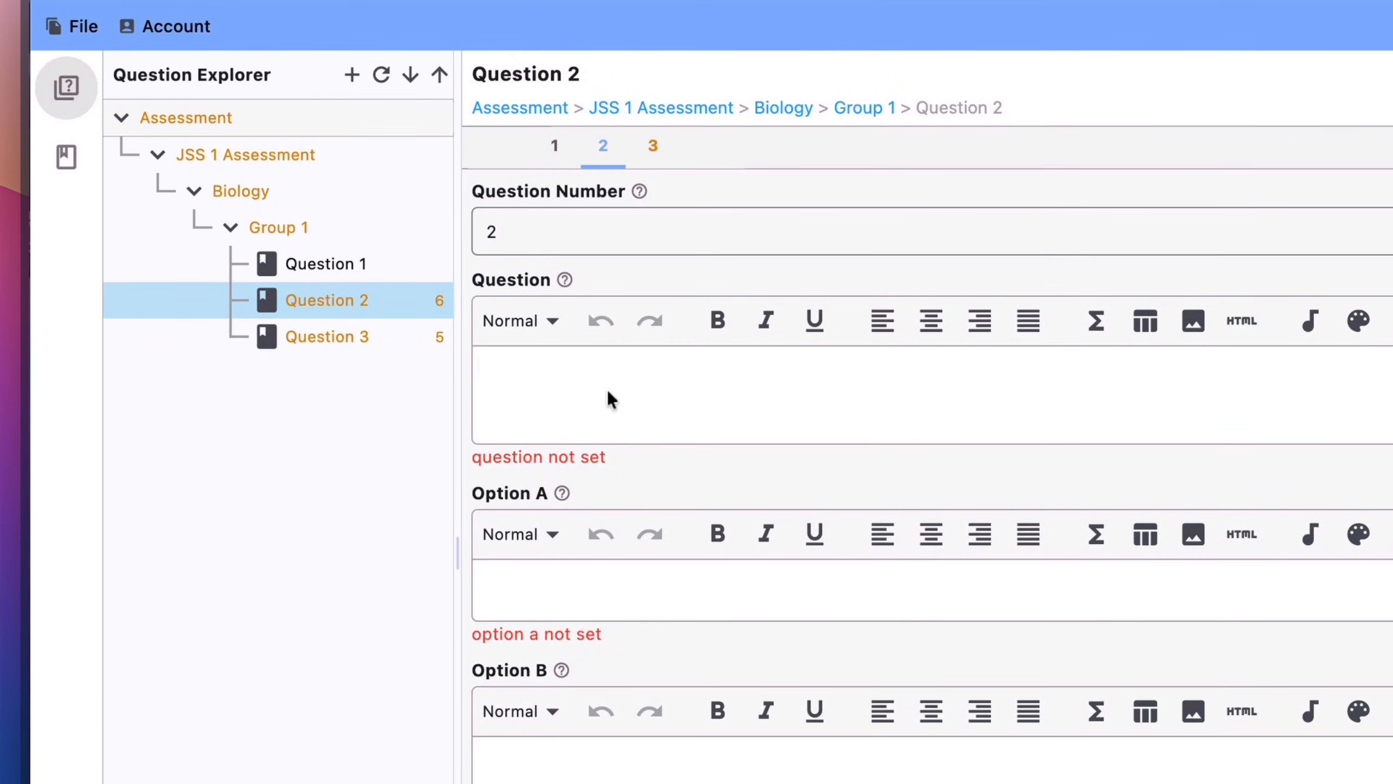
pyautogui.write('srfs jsjh')
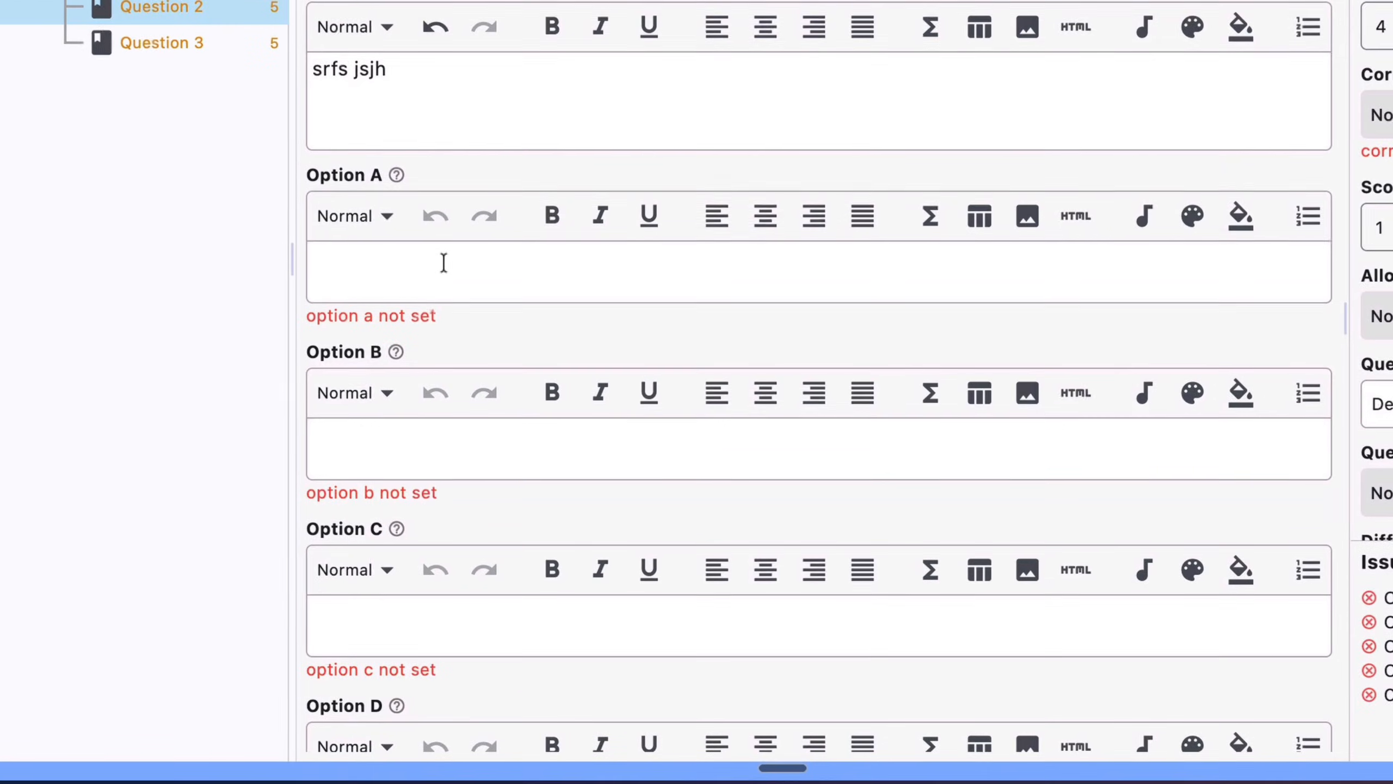
pyautogui.click(456, 312)
pyautogui.write('gsgg')
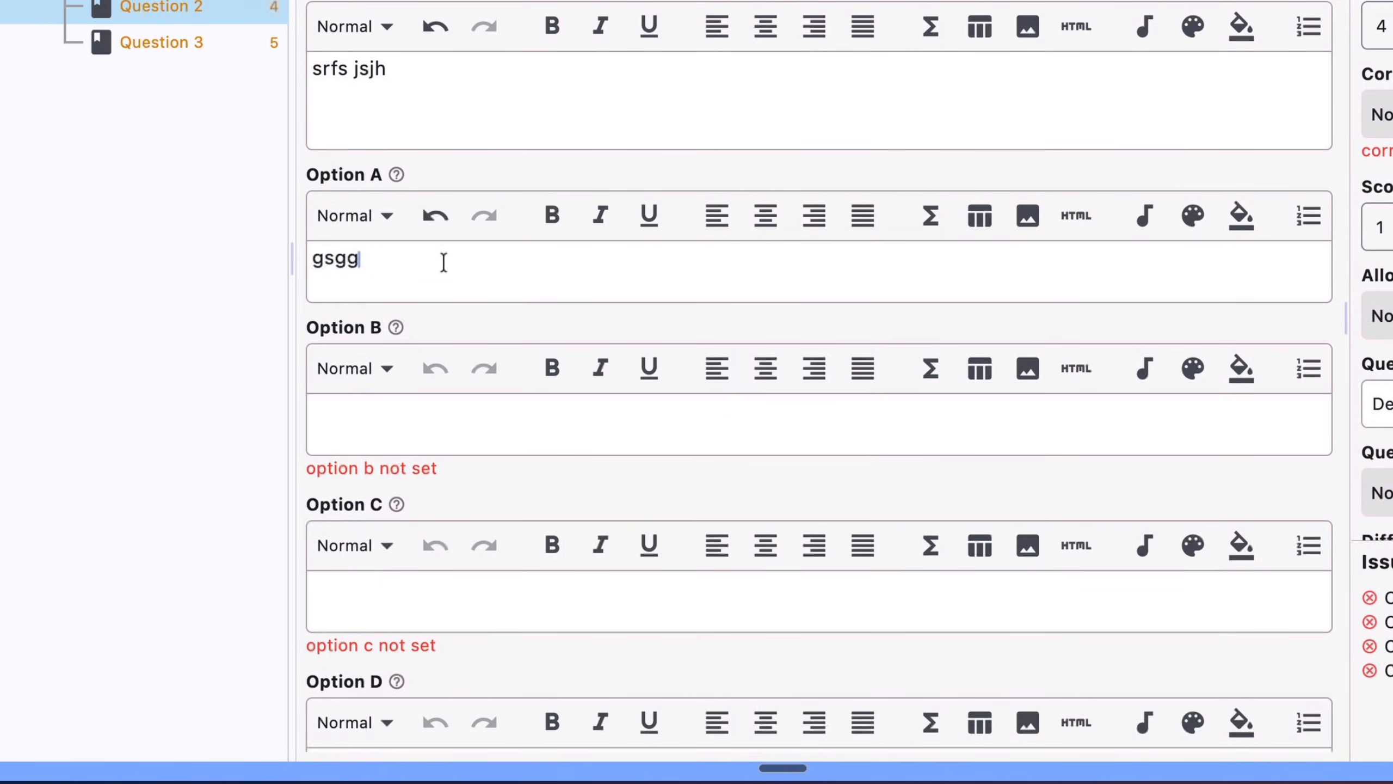
pyautogui.click(399, 416)
pyautogui.write('shhs')
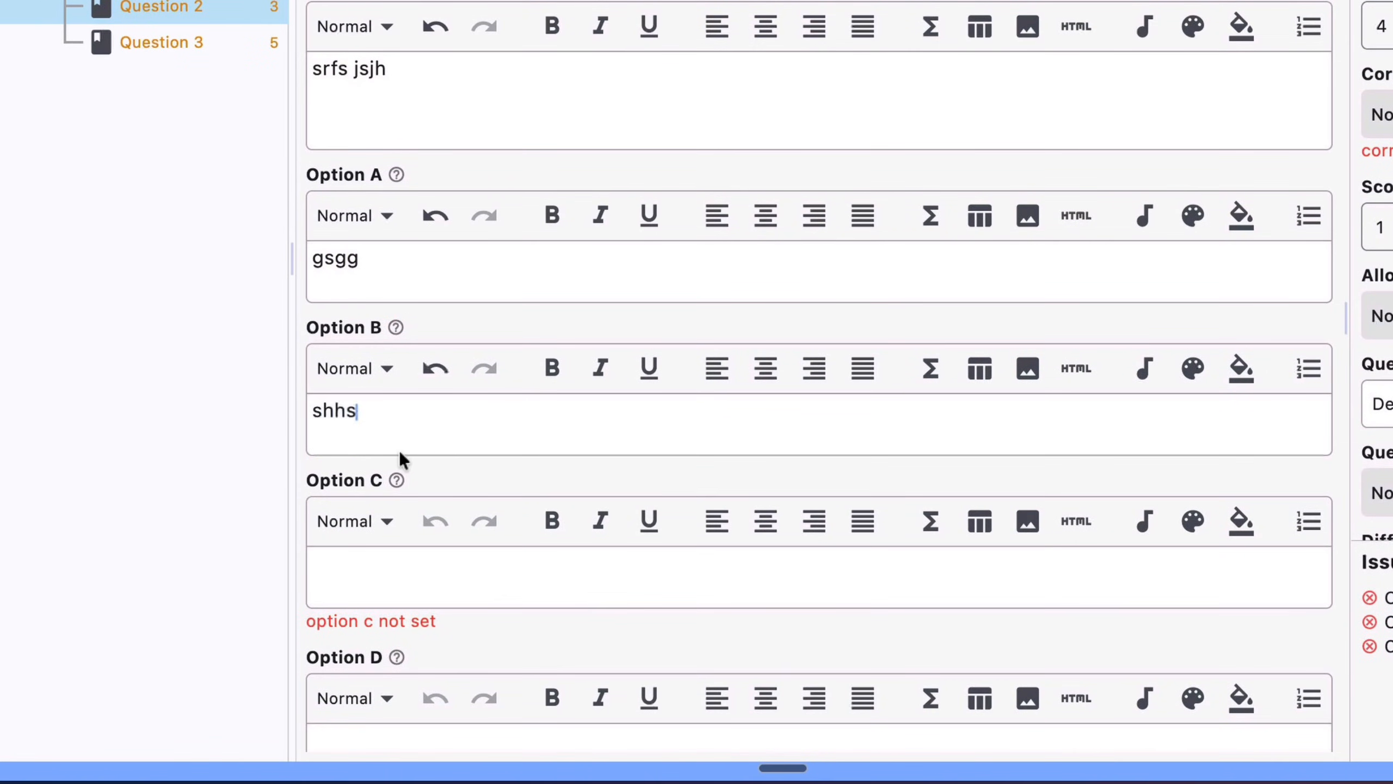
# - Complete Question 2 with option C "gsg" and option D "ksk", and choose its correct option
pyautogui.click(437, 582)
pyautogui.write('gsg')
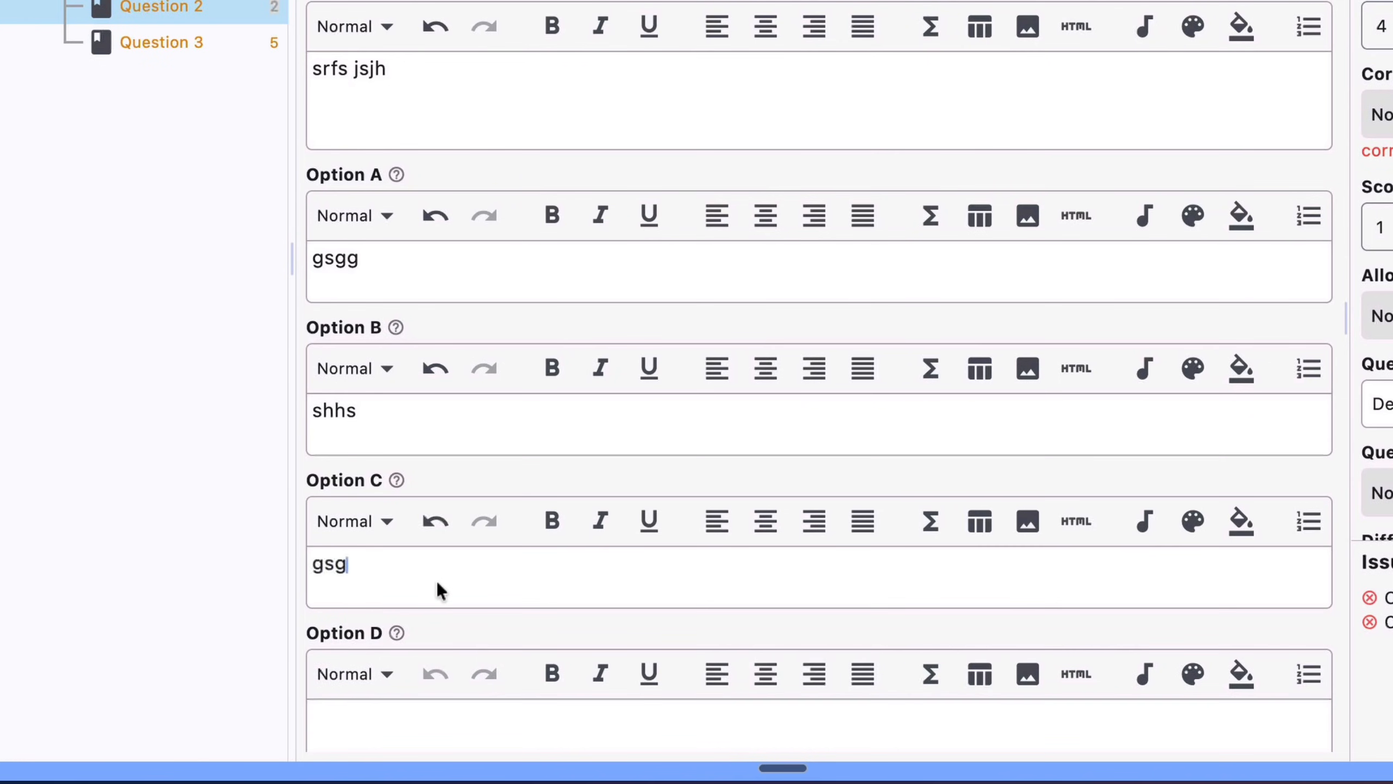
pyautogui.scroll(-3, 436, 581)
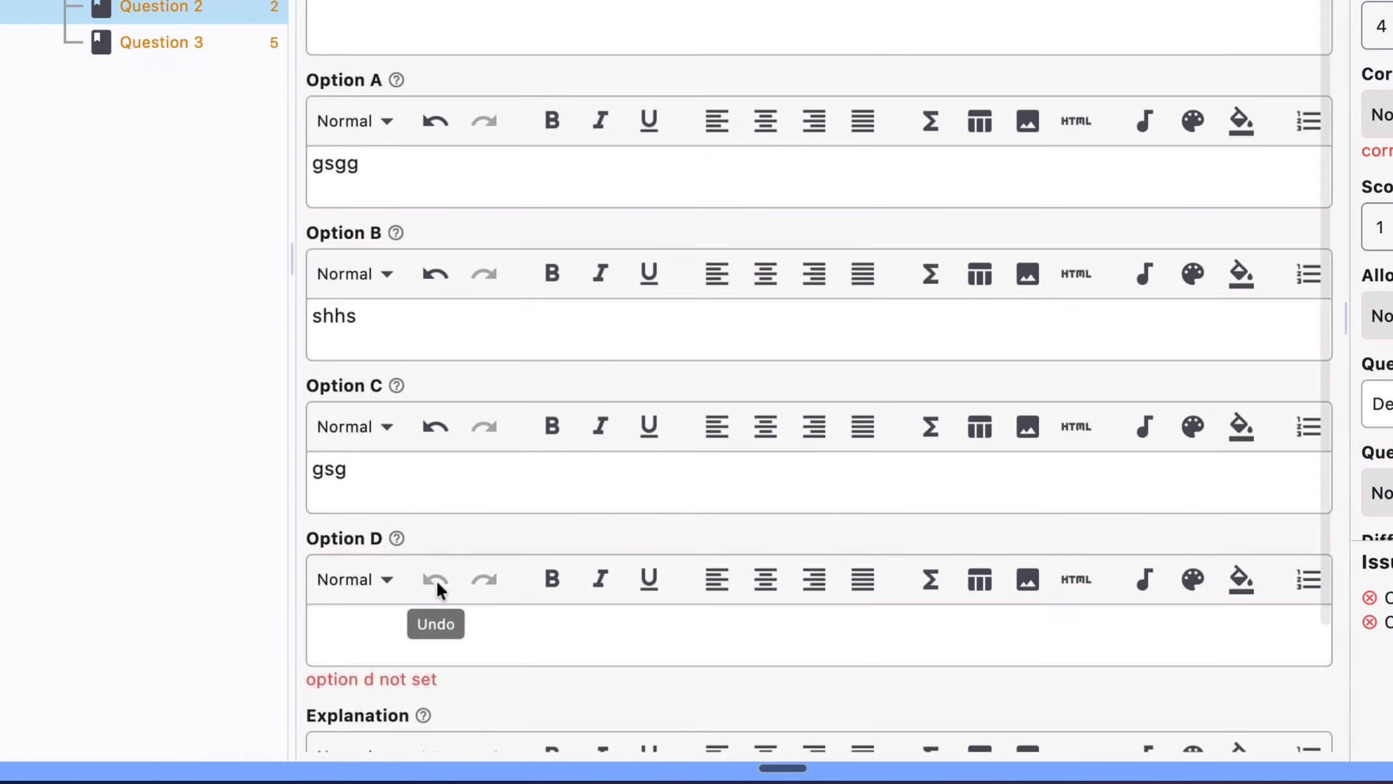
pyautogui.click(393, 608)
pyautogui.write('ksk')
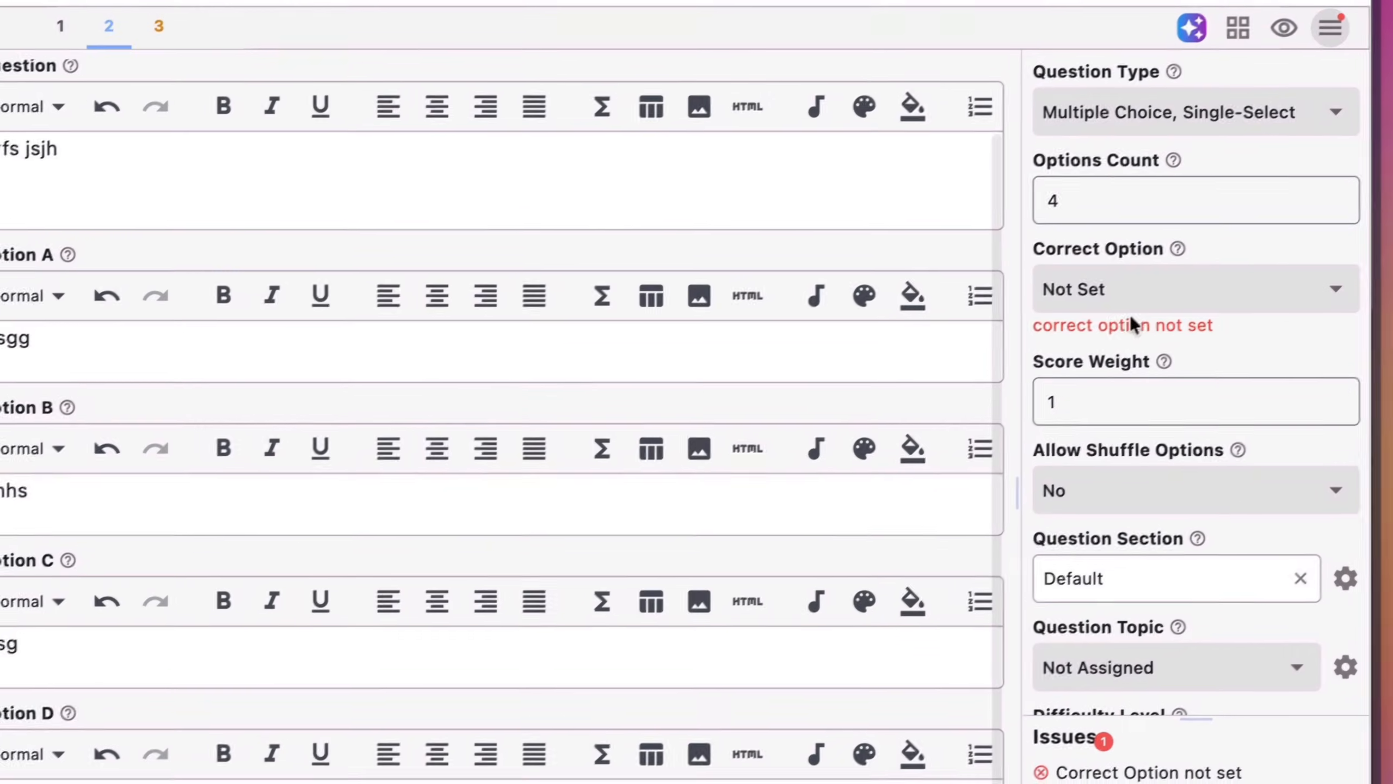
pyautogui.click(1080, 299)
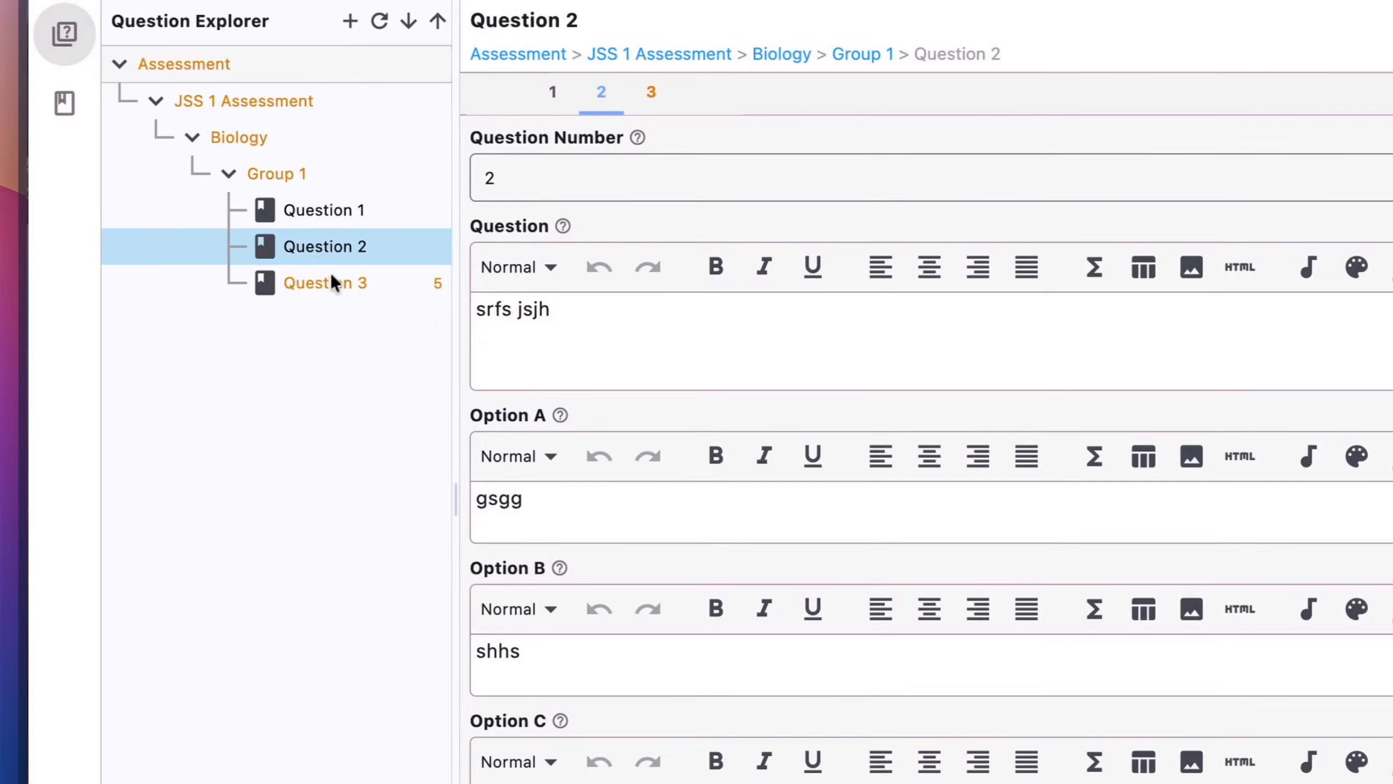
# - Fill in Question 3's option A with "fs" and option B with "sgg"
pyautogui.click(331, 283)
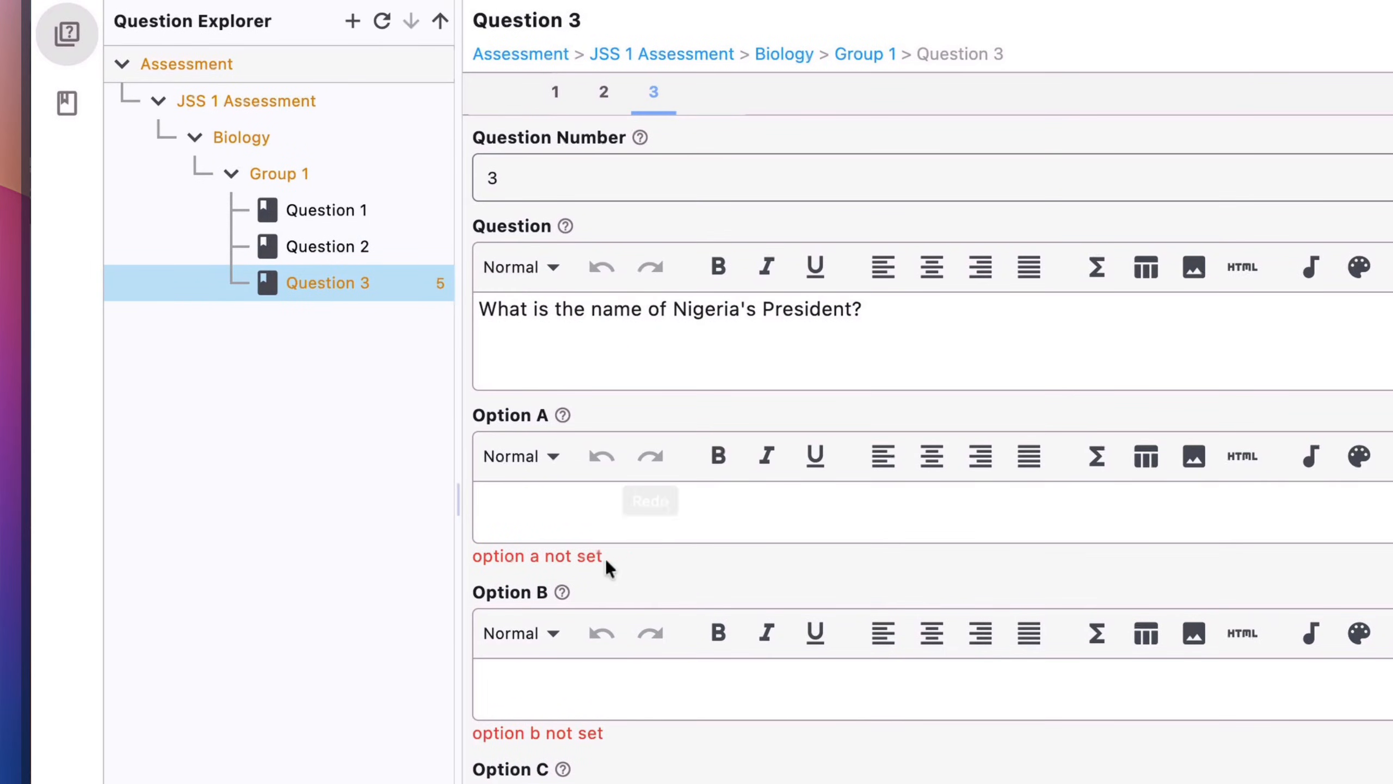
pyautogui.click(556, 519)
pyautogui.write('fs')
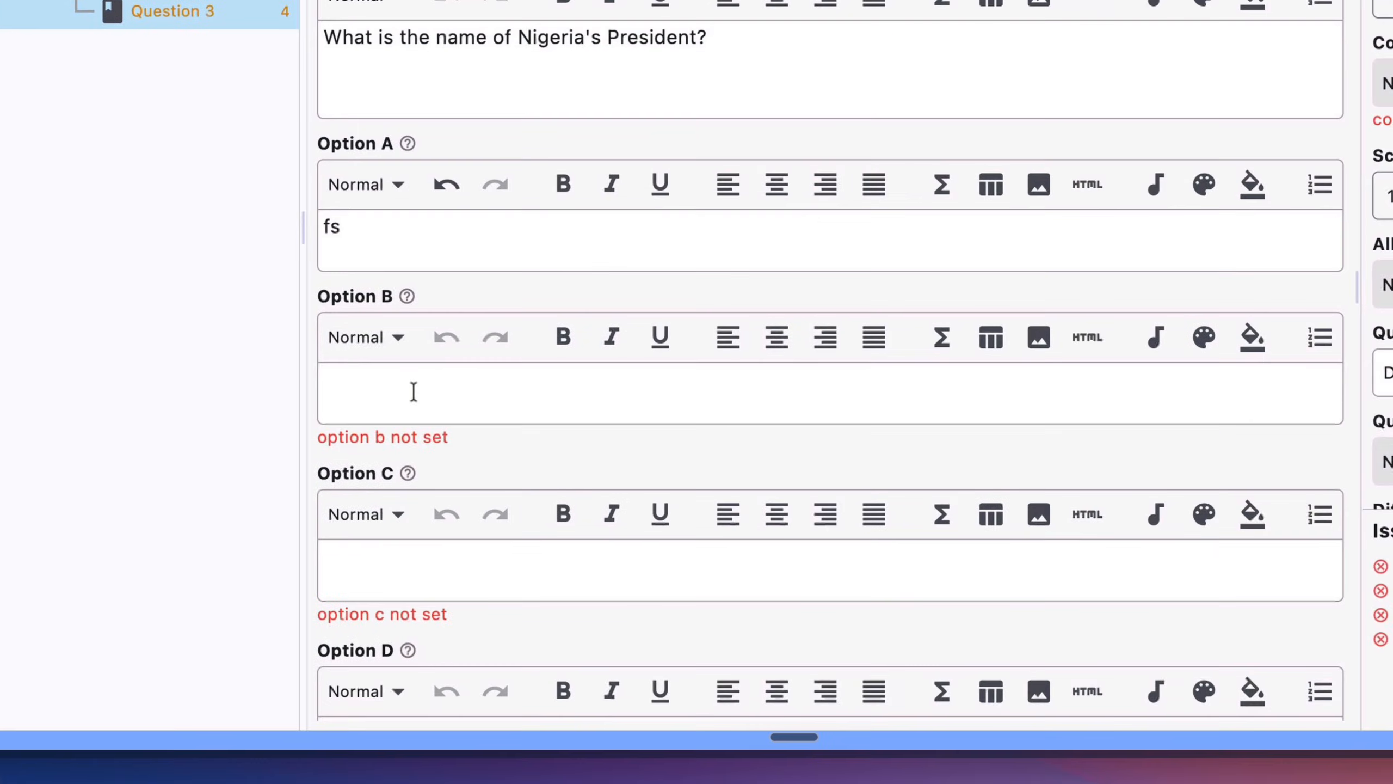
pyautogui.click(414, 391)
pyautogui.write('sgg')
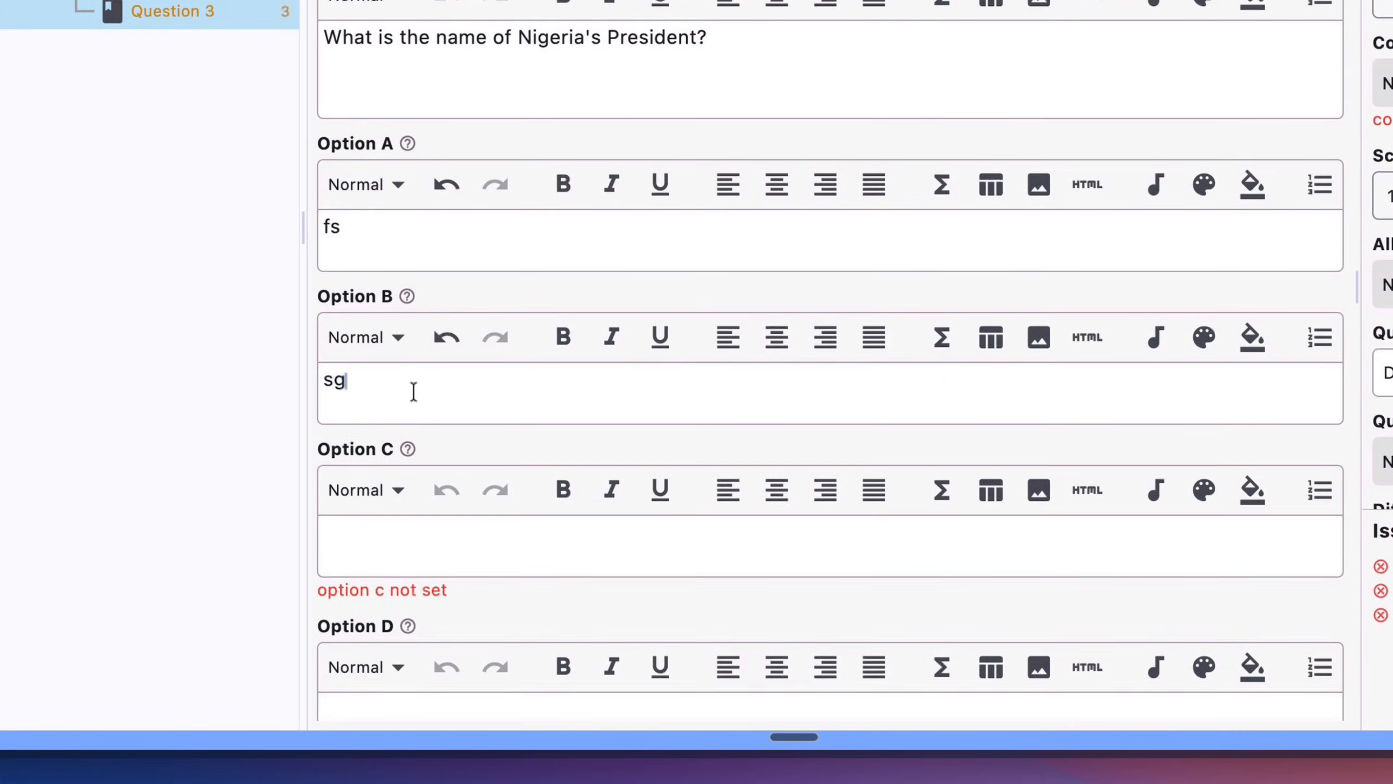
# - Complete Question 3 with option C "ajs" and option D "fgfg", and set the correct option to C
pyautogui.click(371, 536)
pyautogui.write('ajs')
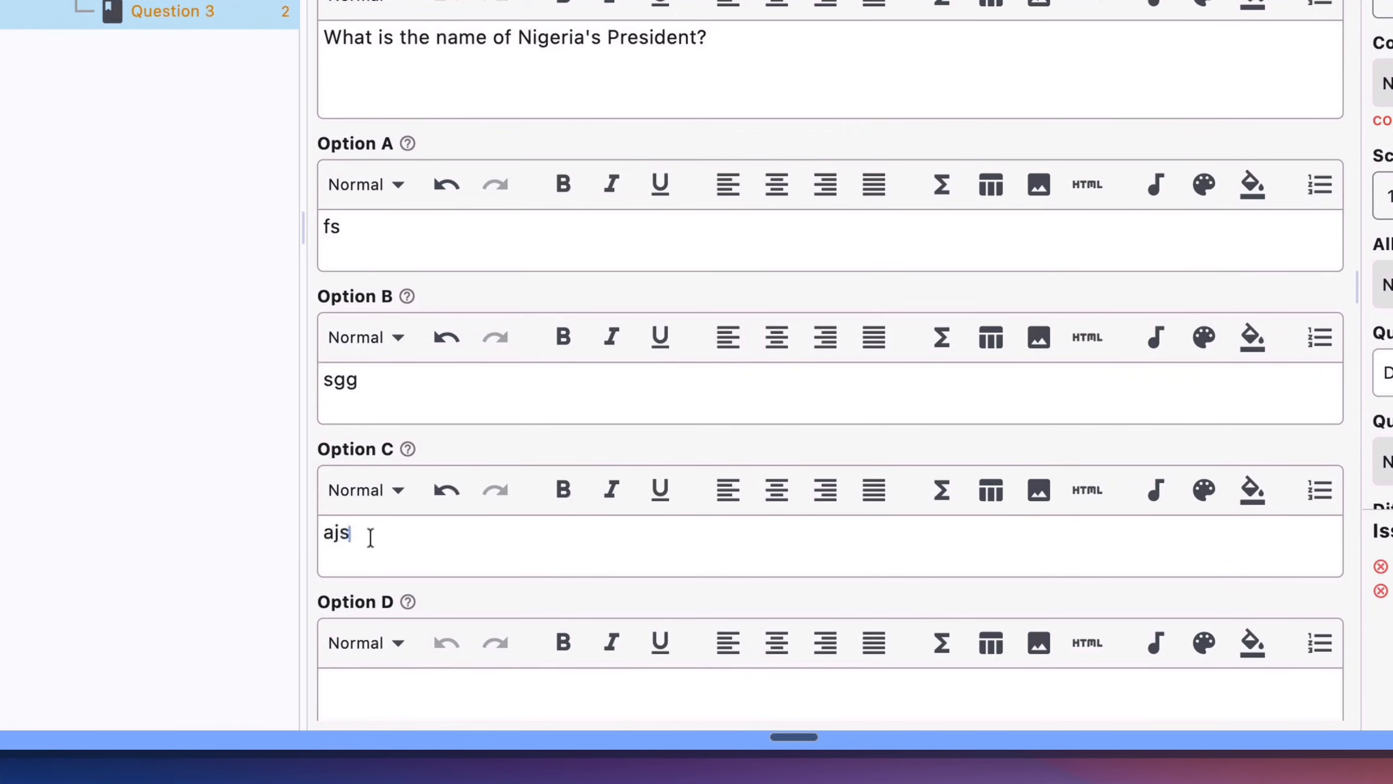
pyautogui.scroll(-1, 371, 537)
pyautogui.scroll(-1, 370, 536)
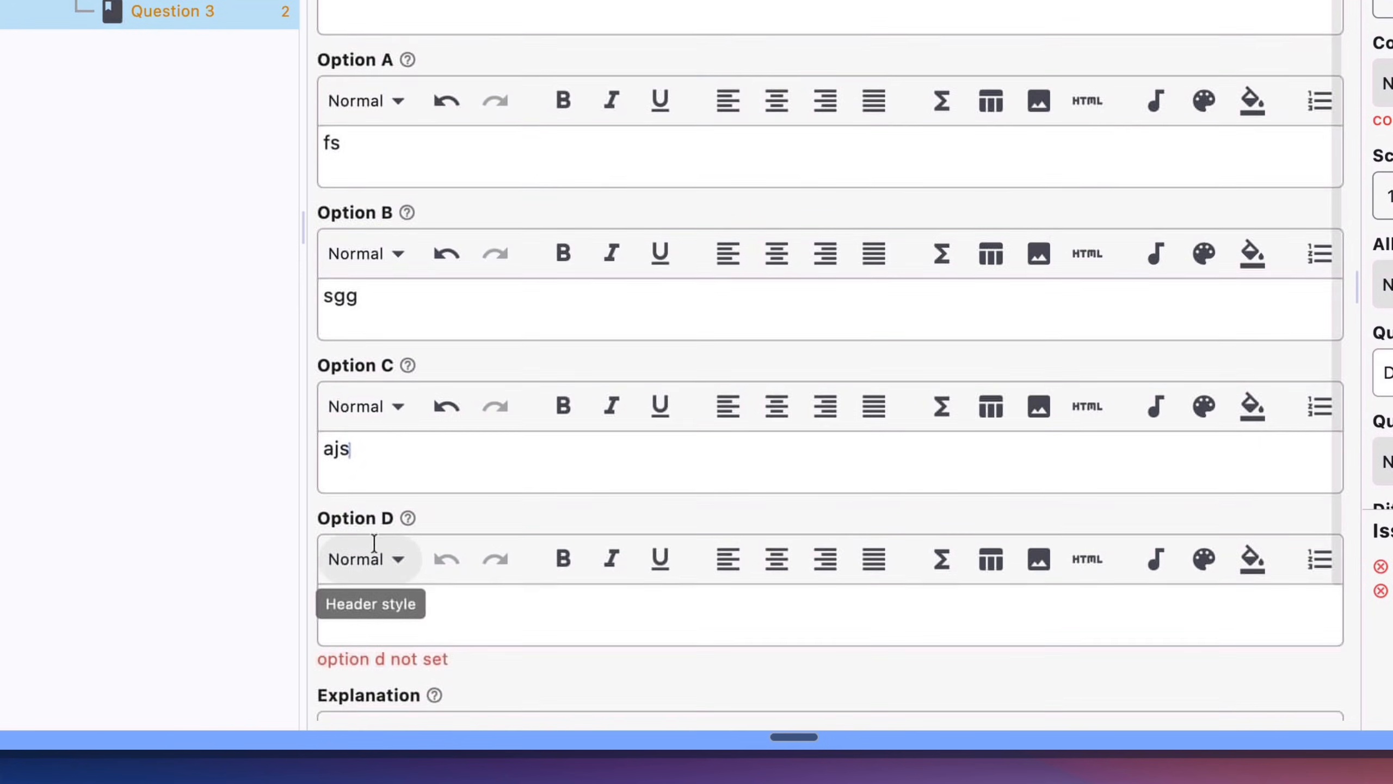
pyautogui.click(470, 598)
pyautogui.write('fgfg')
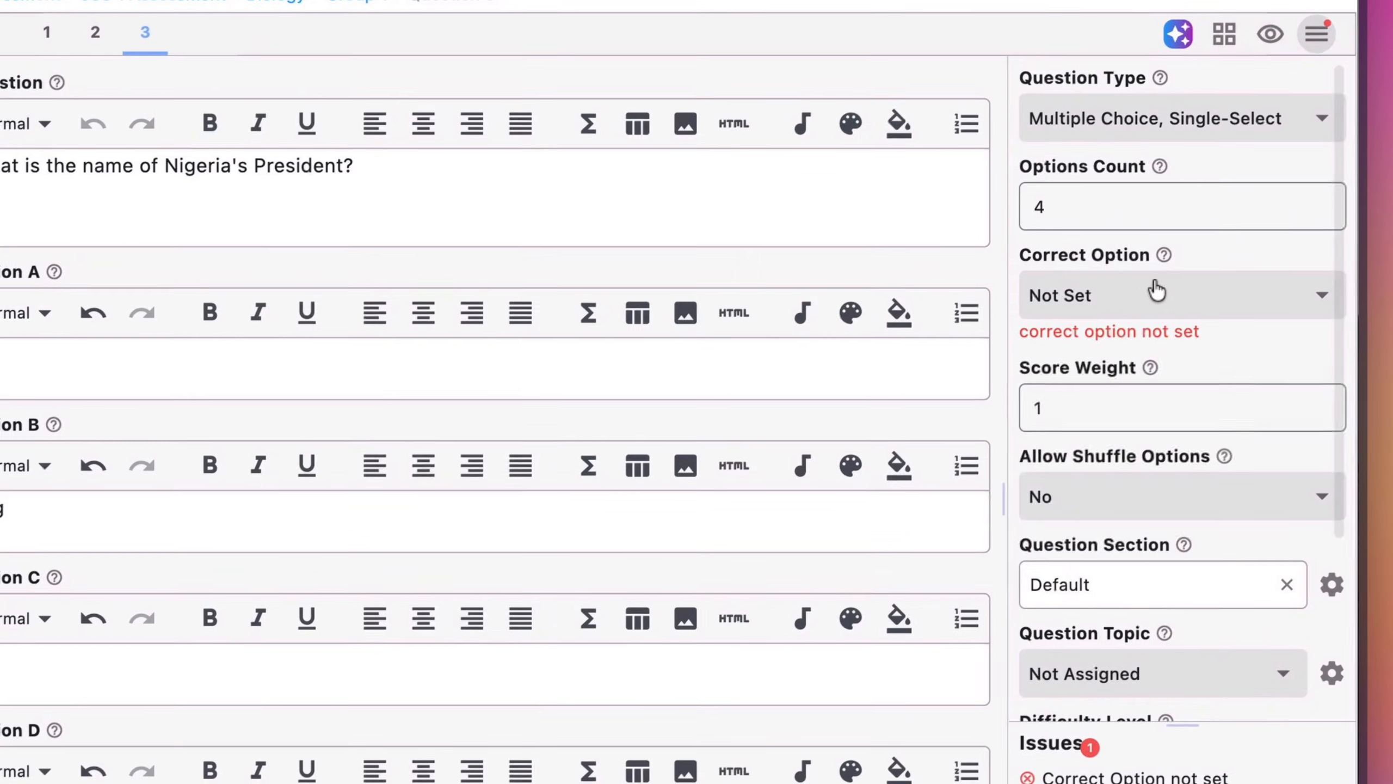
pyautogui.click(1145, 305)
pyautogui.click(1104, 483)
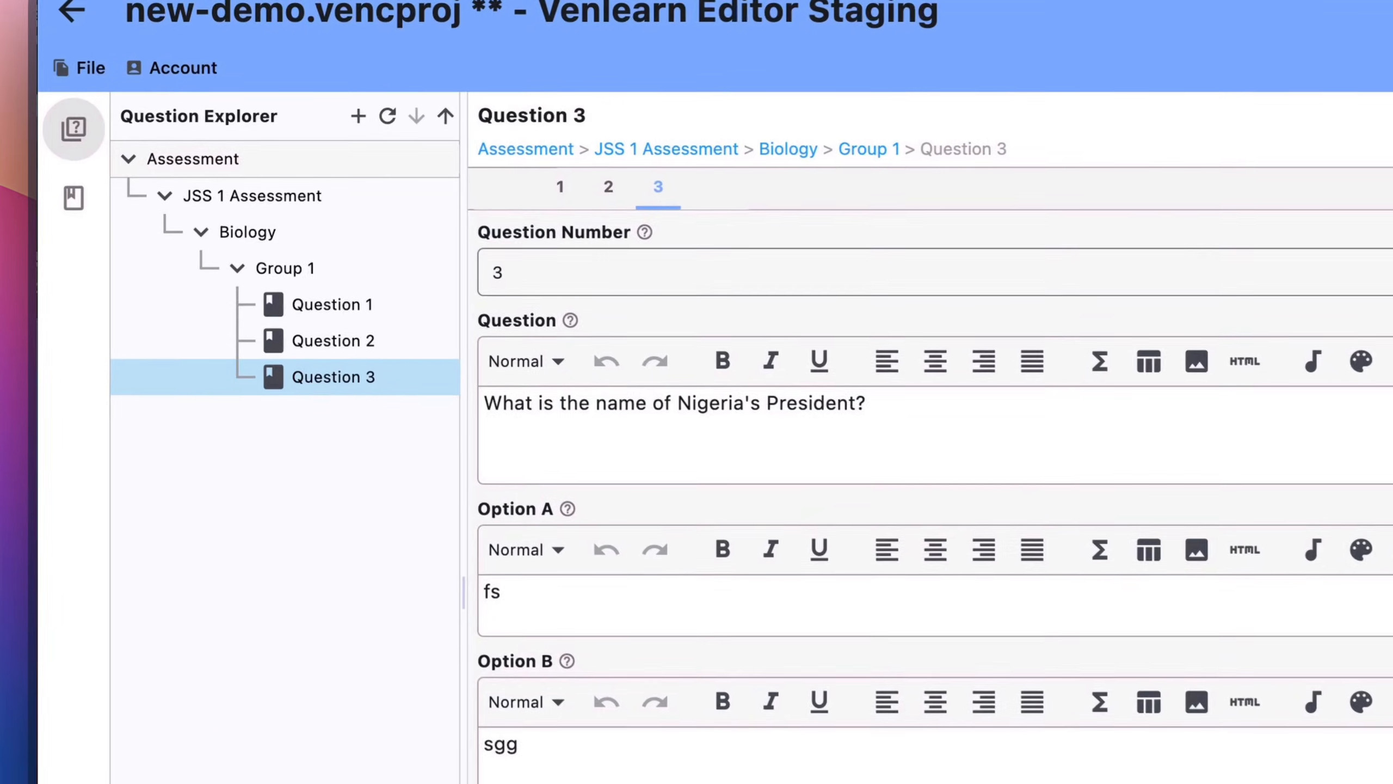
# - Reorder the questions in Group 1 to Question 2, Question 3, Question 1
pyautogui.click(333, 306)
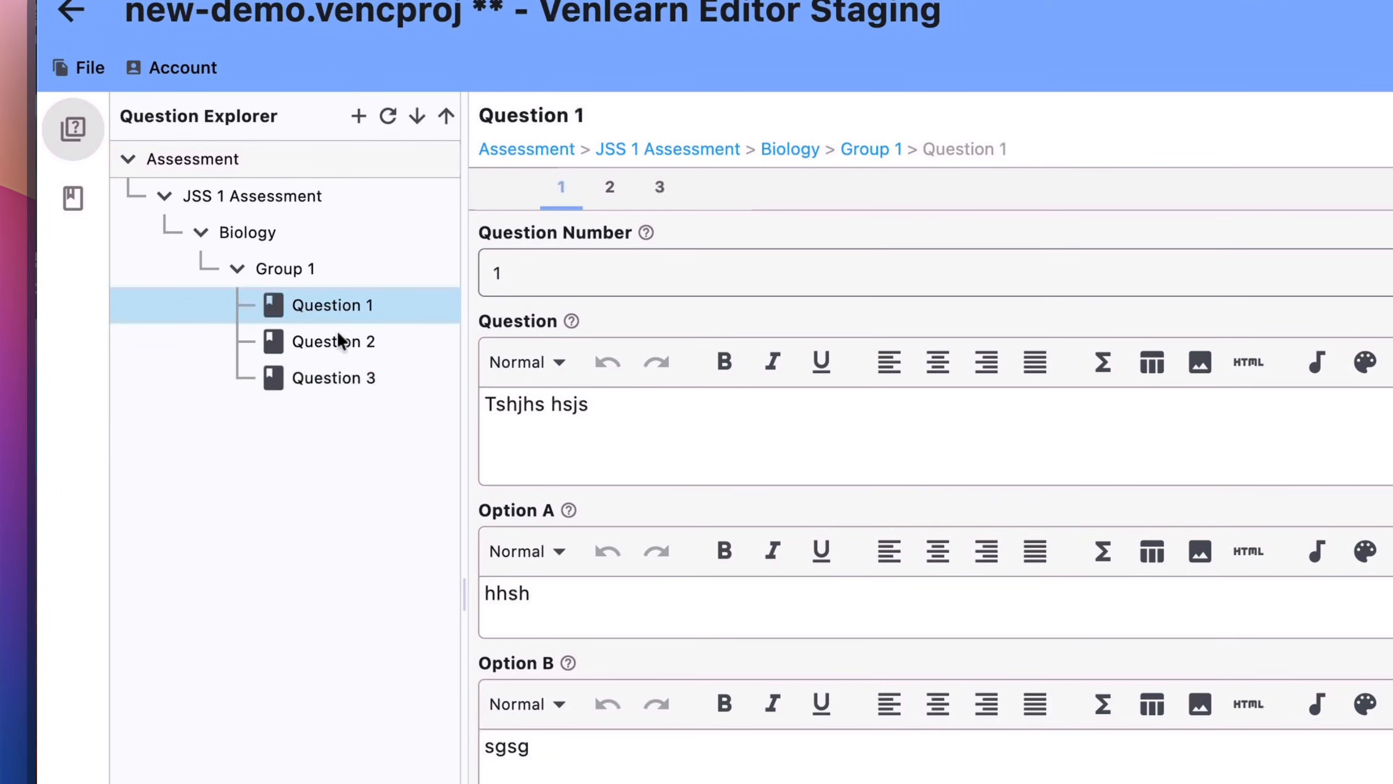
pyautogui.moveTo(349, 305); pyautogui.dragTo(348, 351)
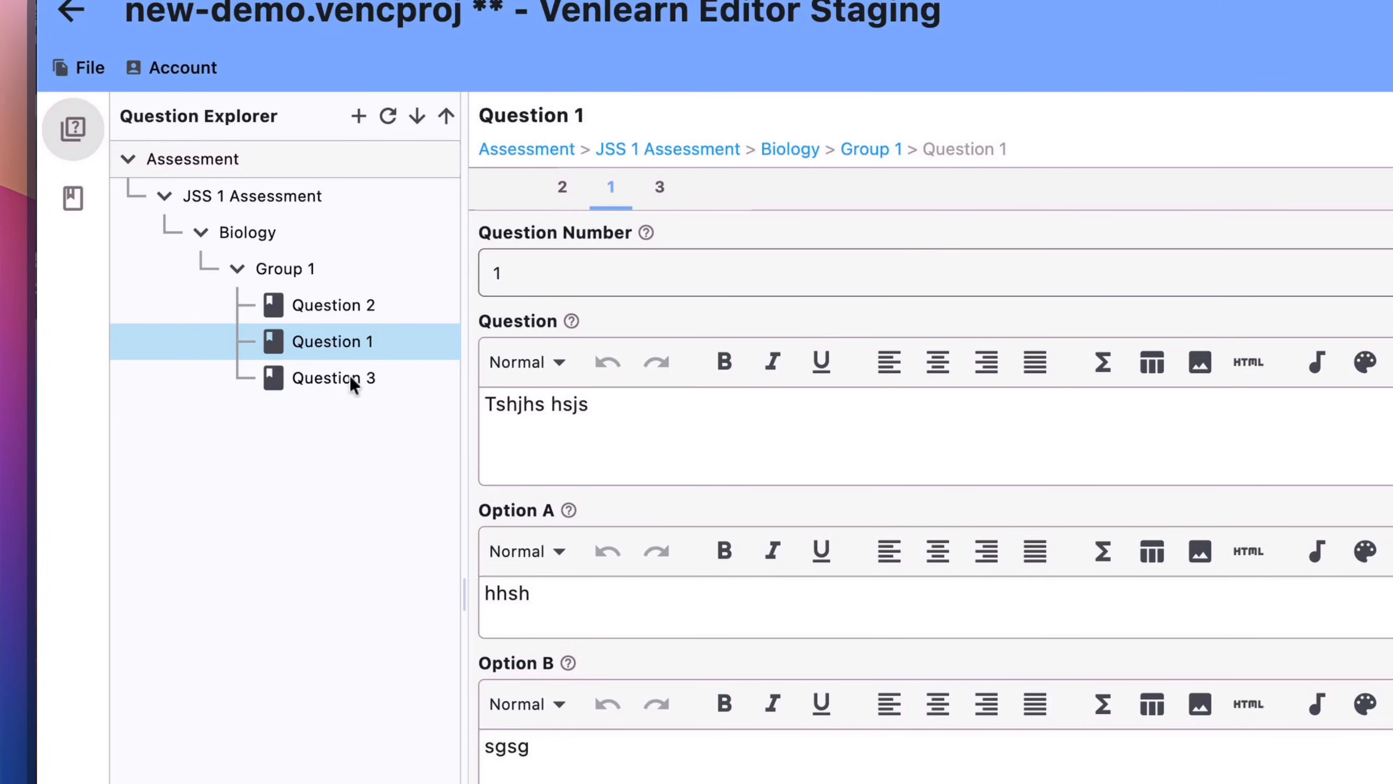
pyautogui.moveTo(348, 377); pyautogui.dragTo(345, 326)
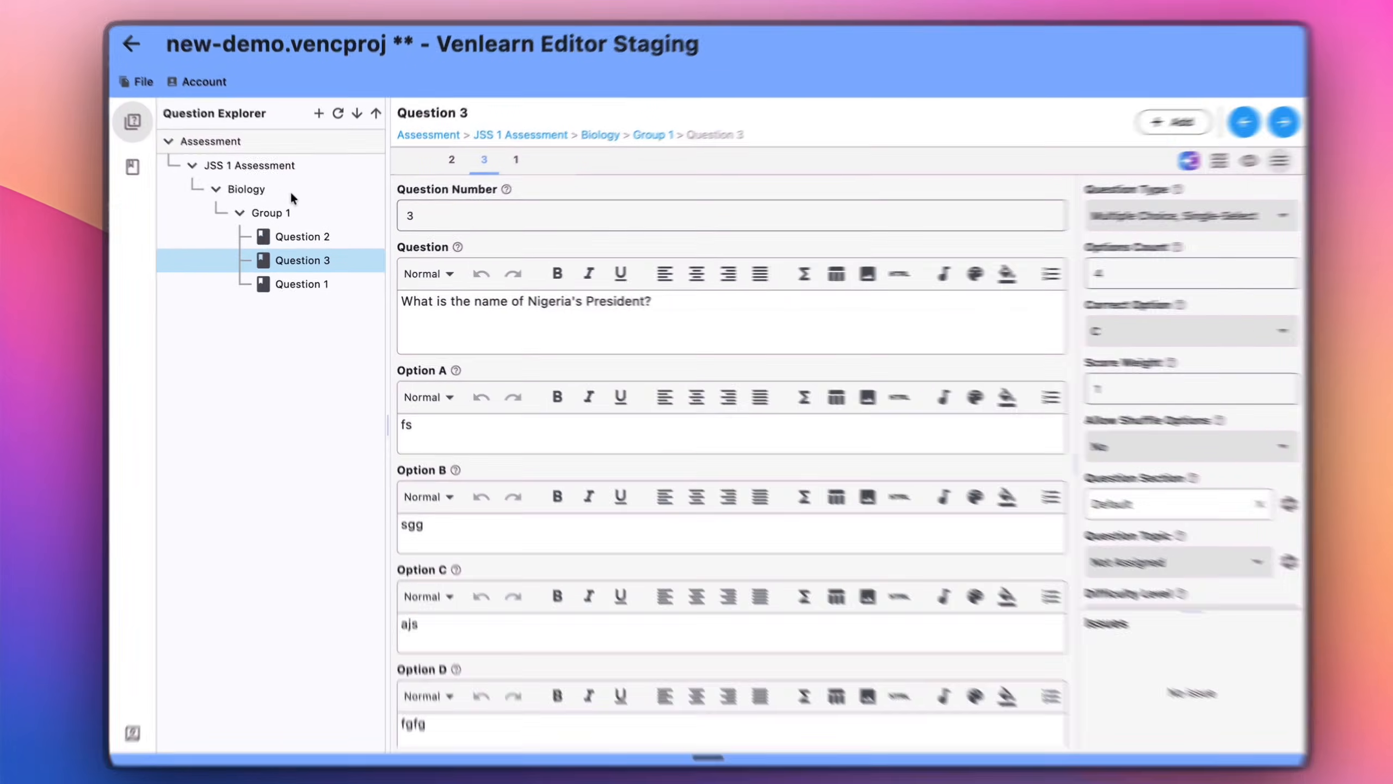
# - Add a new question group titled "Group 2" to the Biology paper
pyautogui.rightClick(291, 192)
pyautogui.moveTo(397, 205)
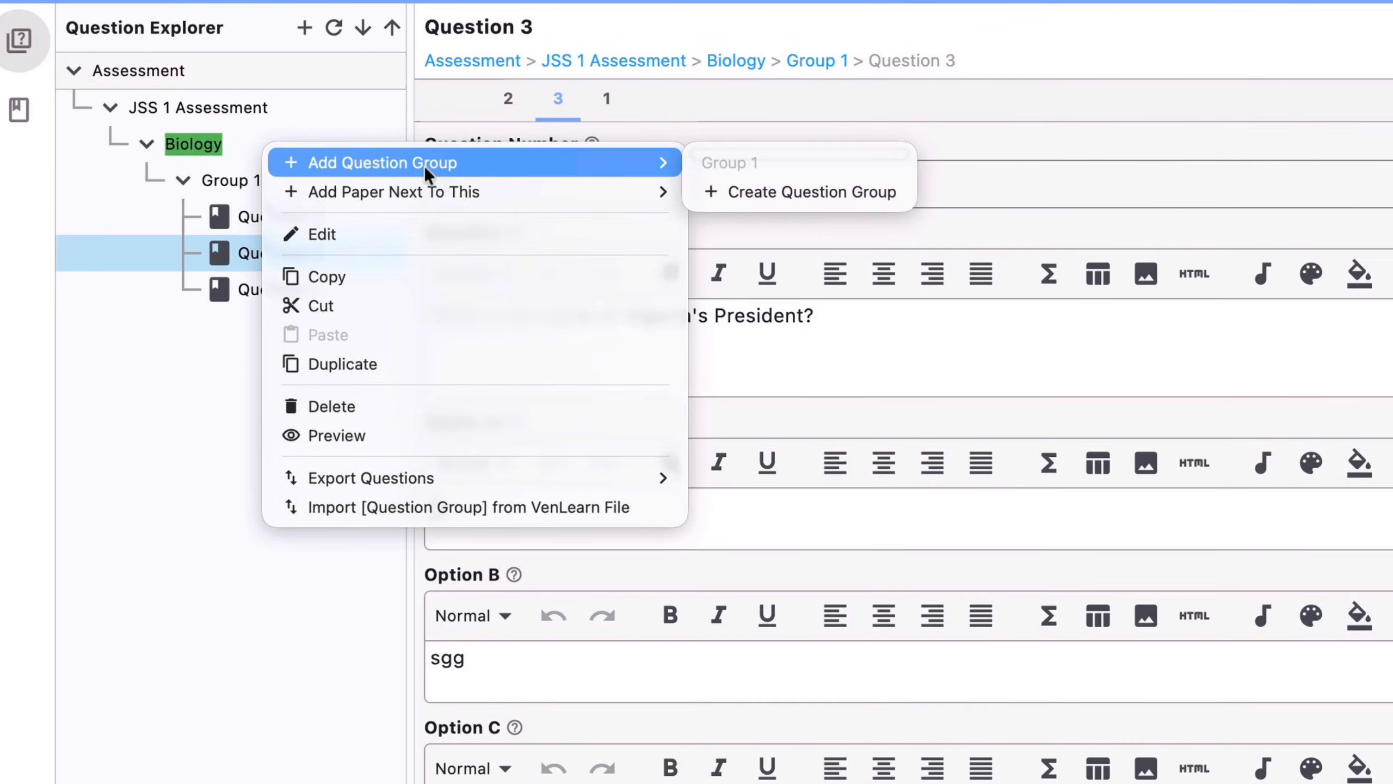
pyautogui.click(777, 192)
pyautogui.click(737, 338)
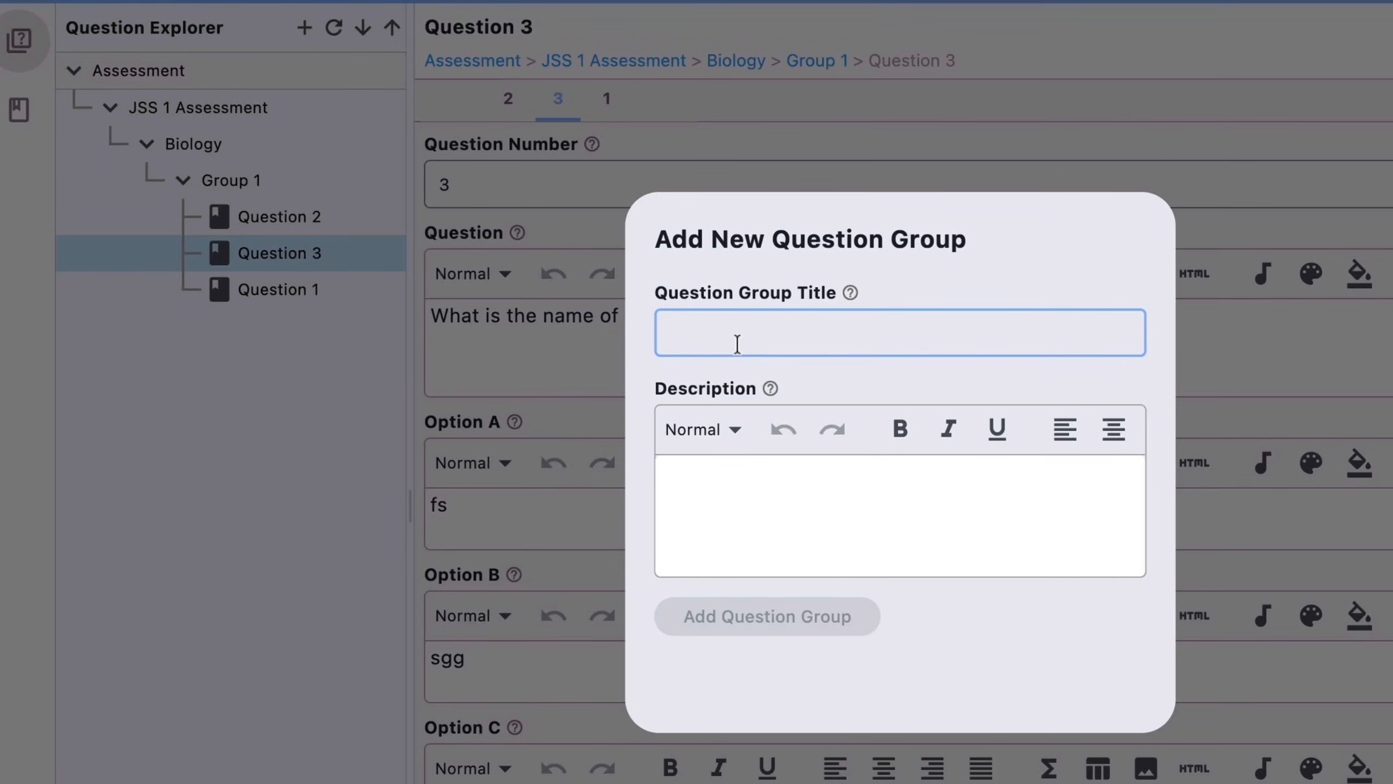
pyautogui.write('Group 2')
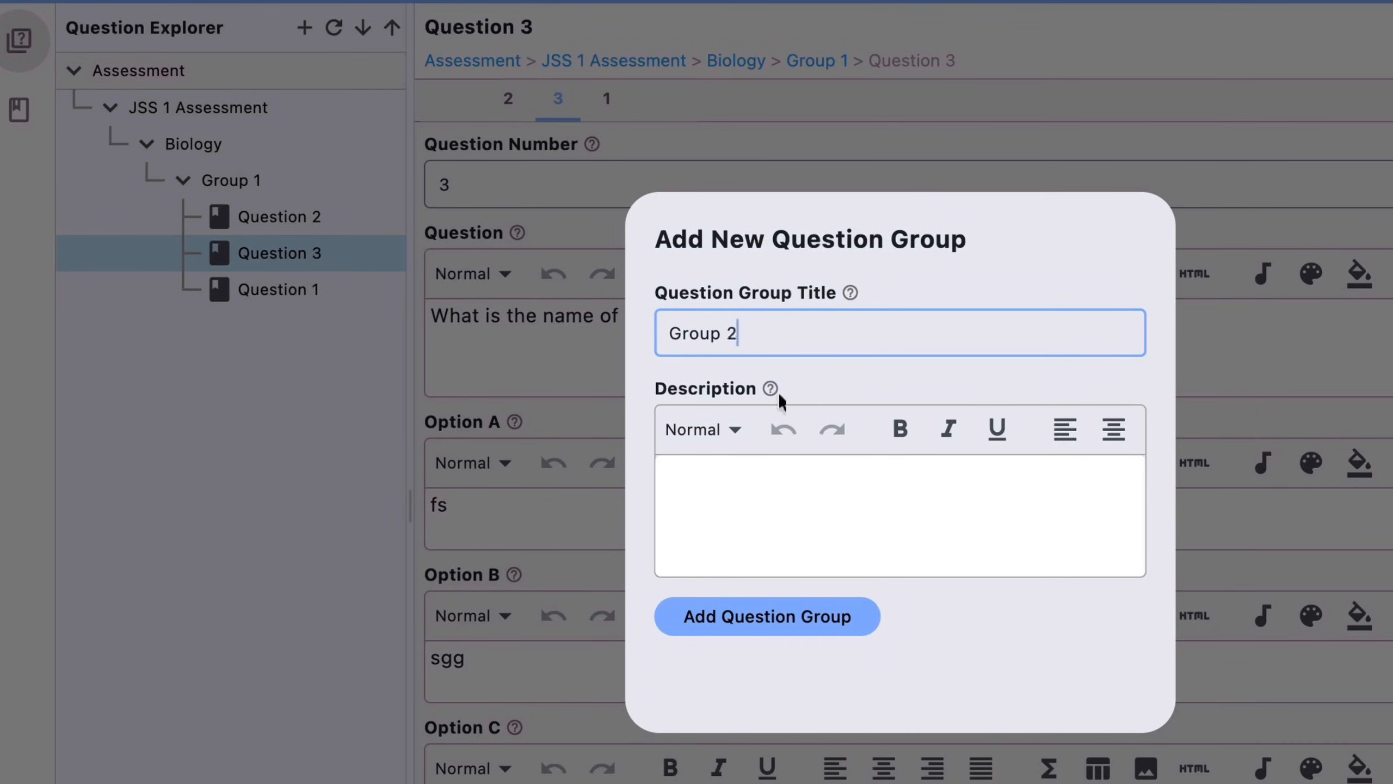
pyautogui.click(733, 620)
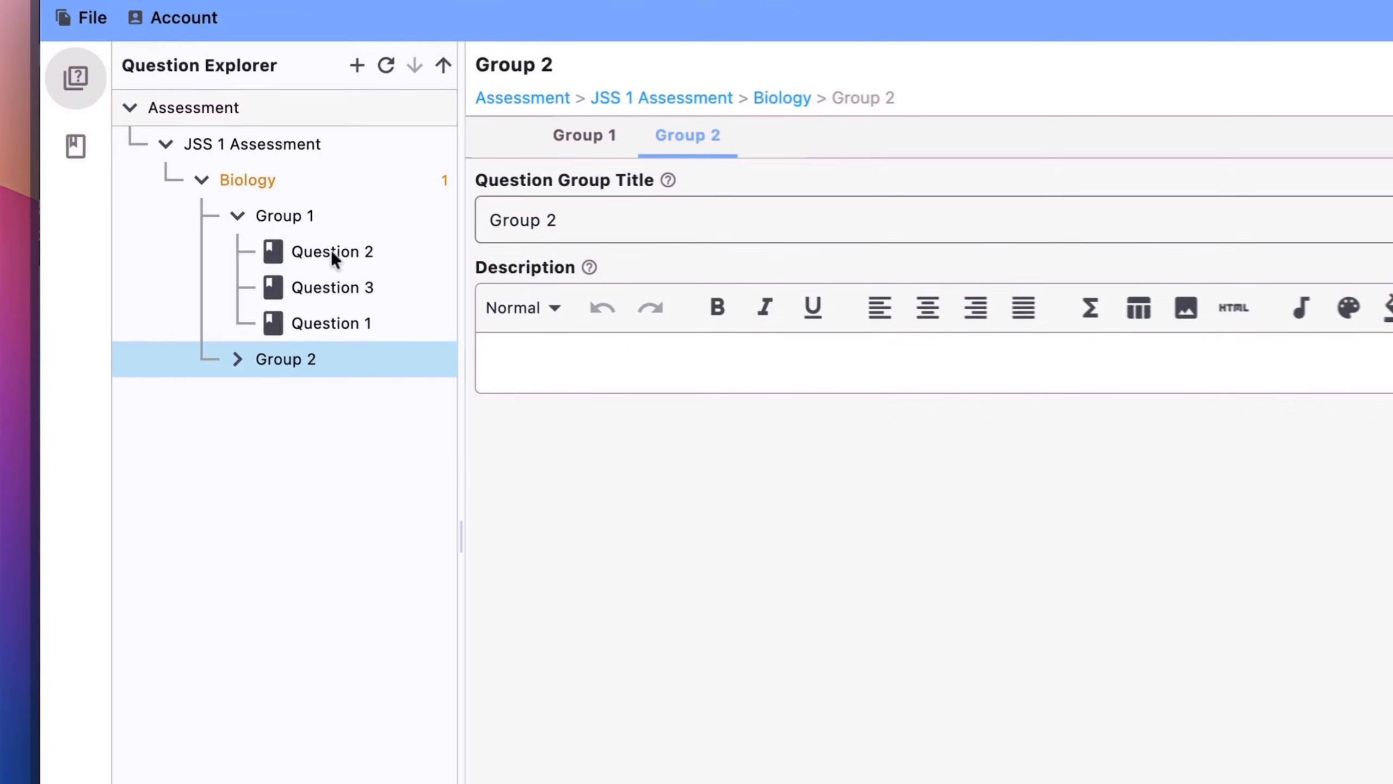
# - Paste a copy of Question 2 into Group 2, and move the original Question 2 from Group 1 below that copy
pyautogui.rightClick(300, 241)
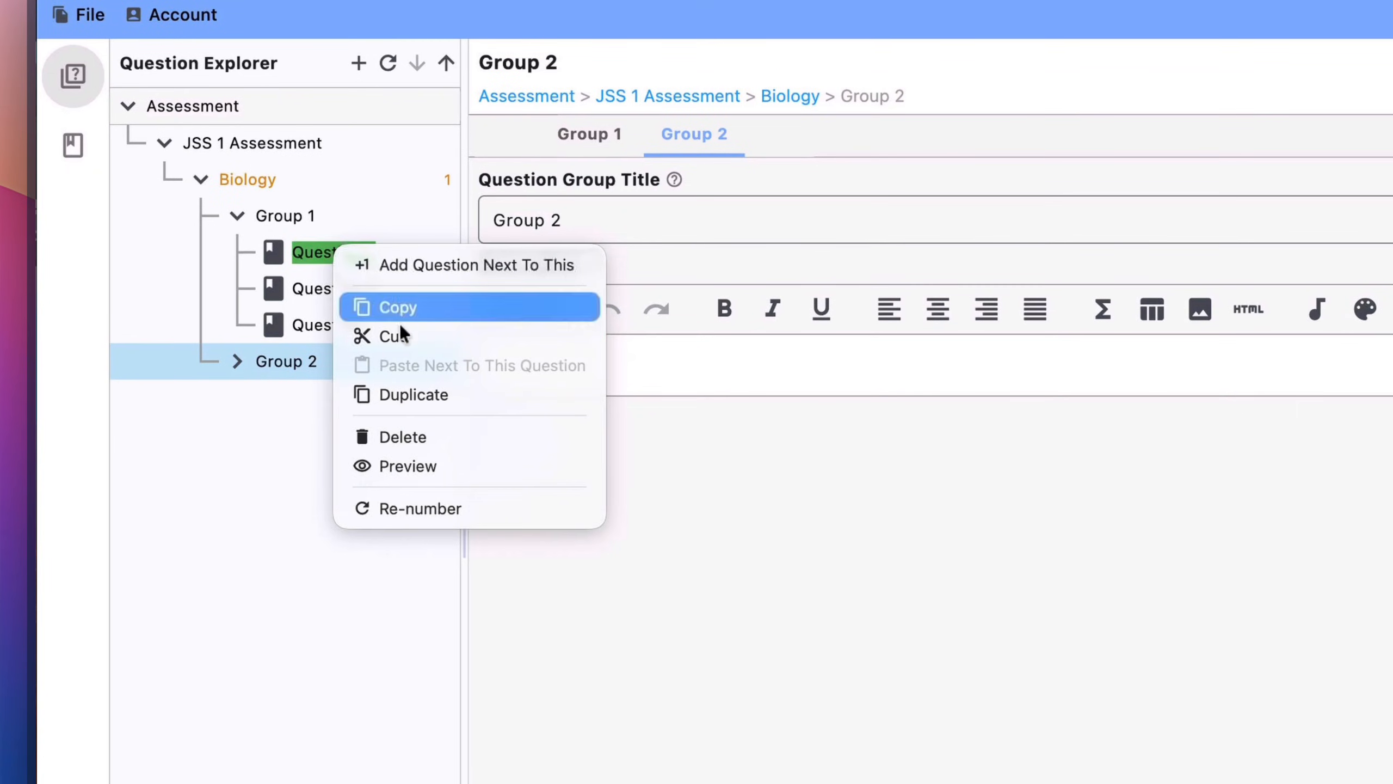
pyautogui.click(416, 311)
pyautogui.rightClick(303, 362)
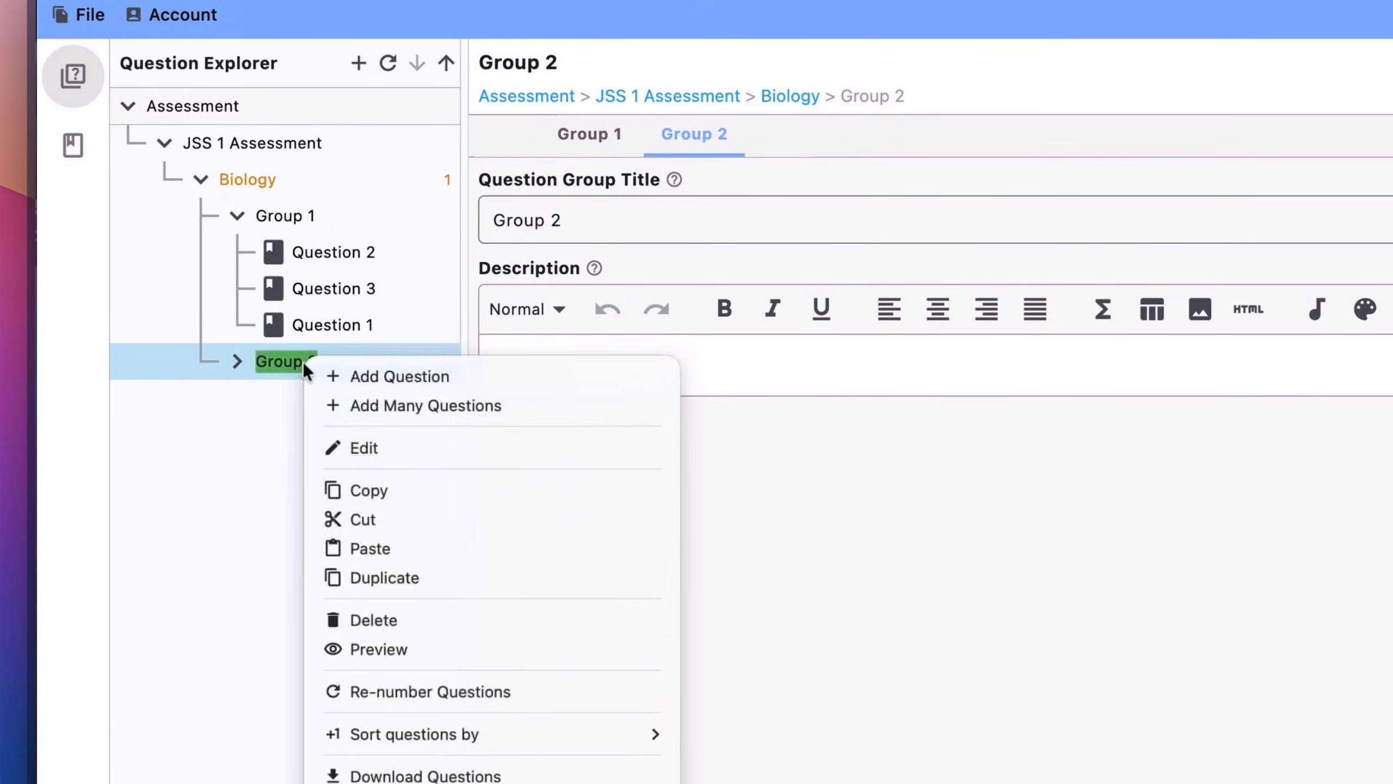
pyautogui.click(405, 548)
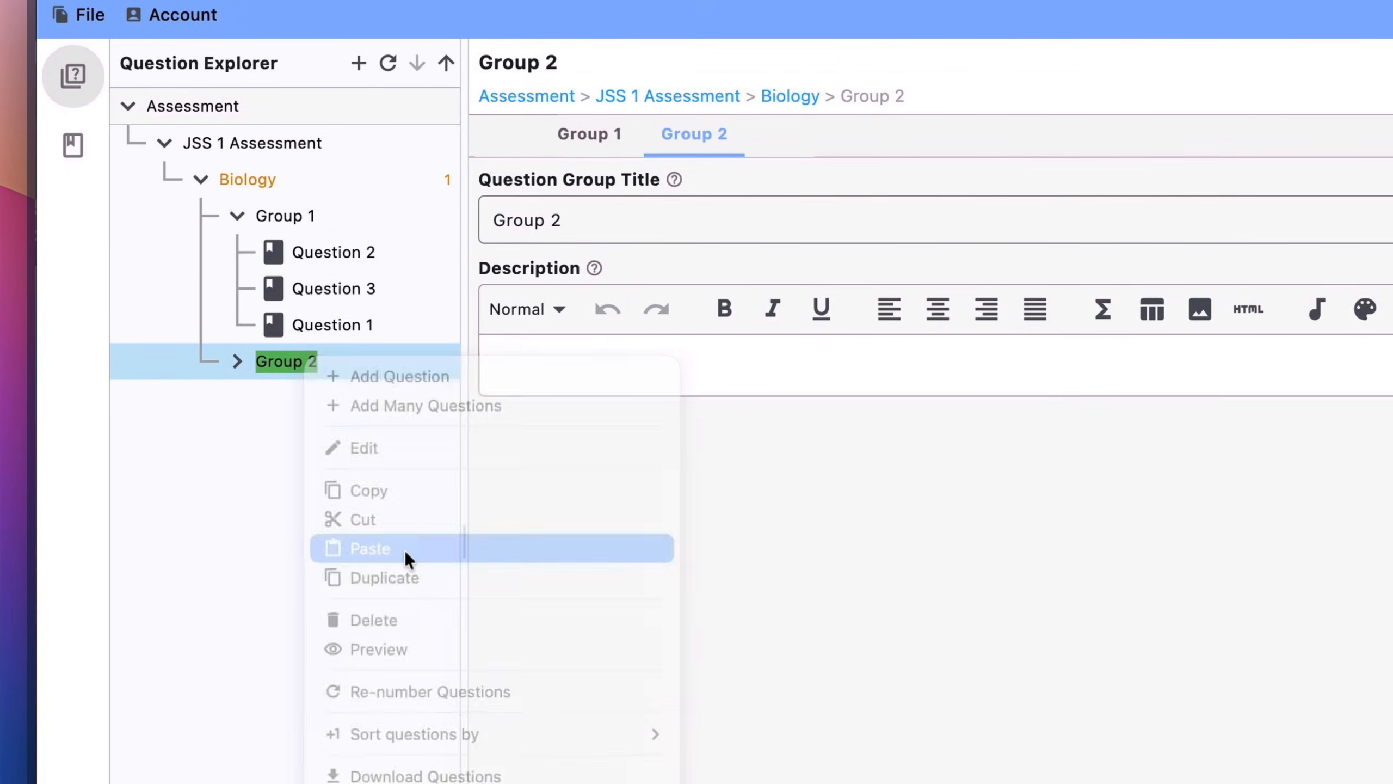
pyautogui.moveTo(329, 252); pyautogui.dragTo(329, 359)
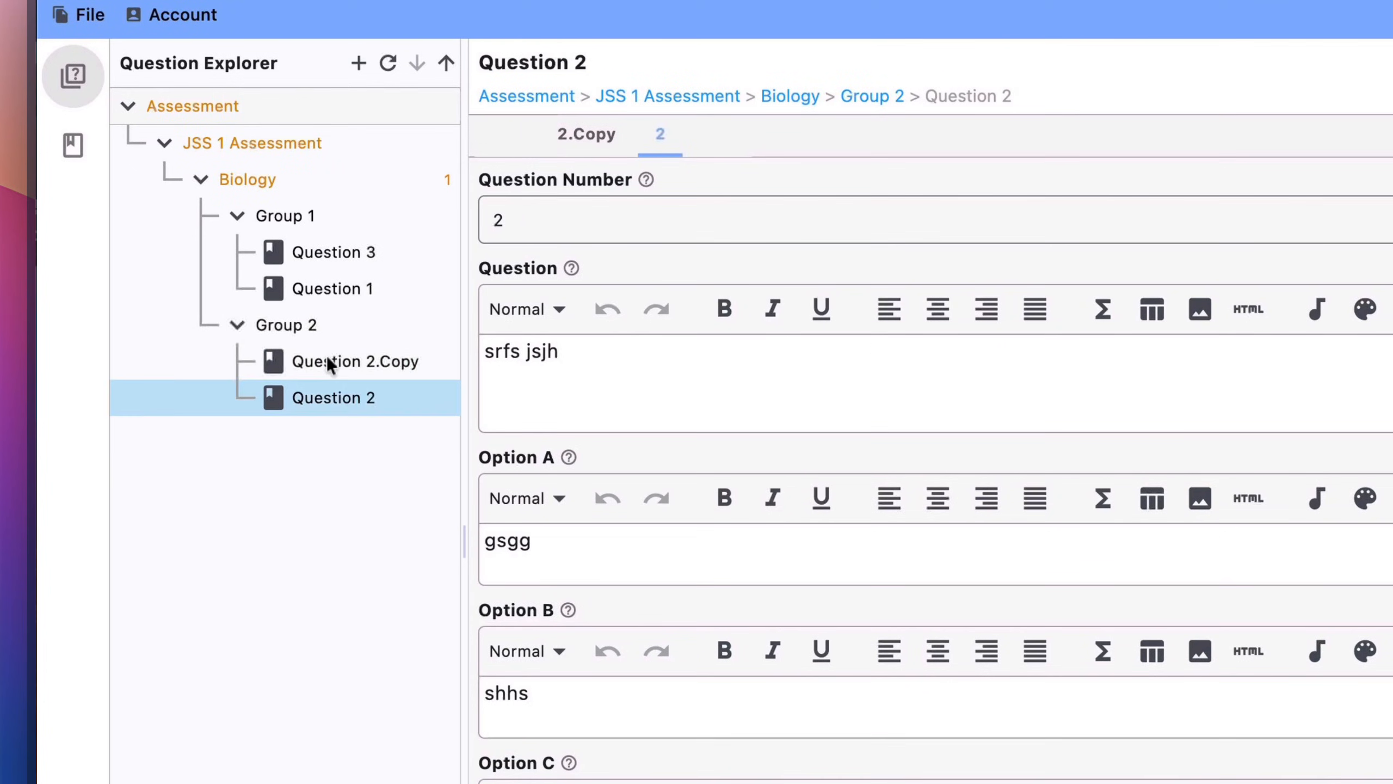
# - Cut Question 1 from Group 1 and paste it into Group 2
pyautogui.rightClick(333, 288)
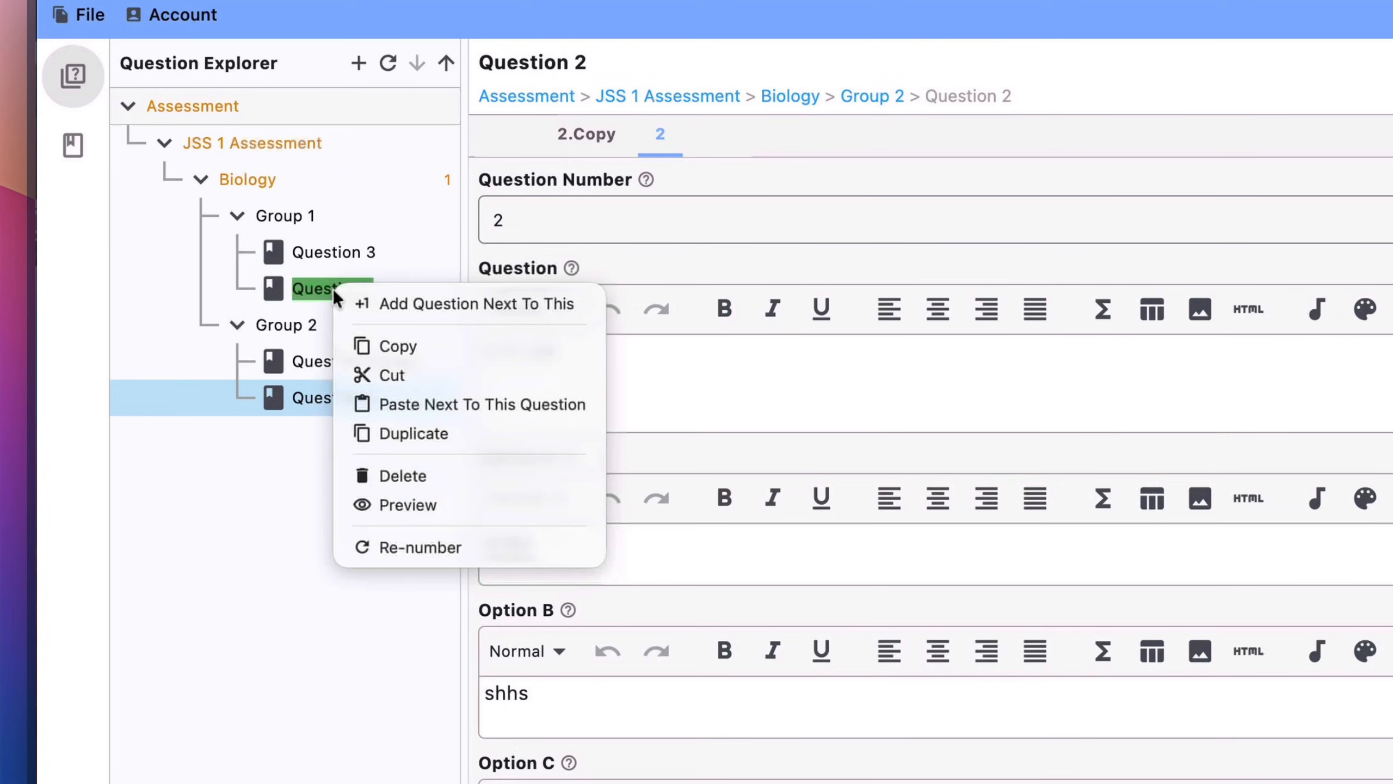
pyautogui.click(412, 373)
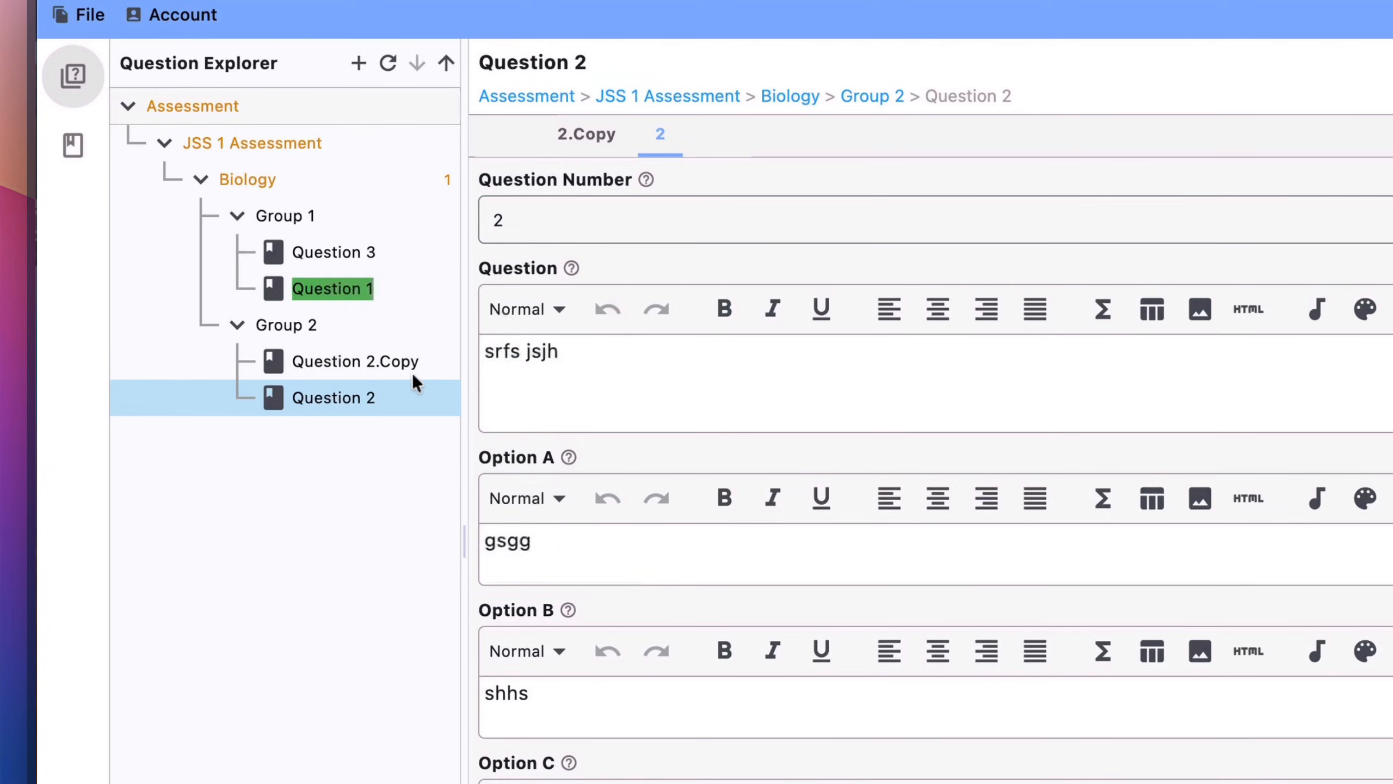
pyautogui.rightClick(321, 324)
pyautogui.click(408, 501)
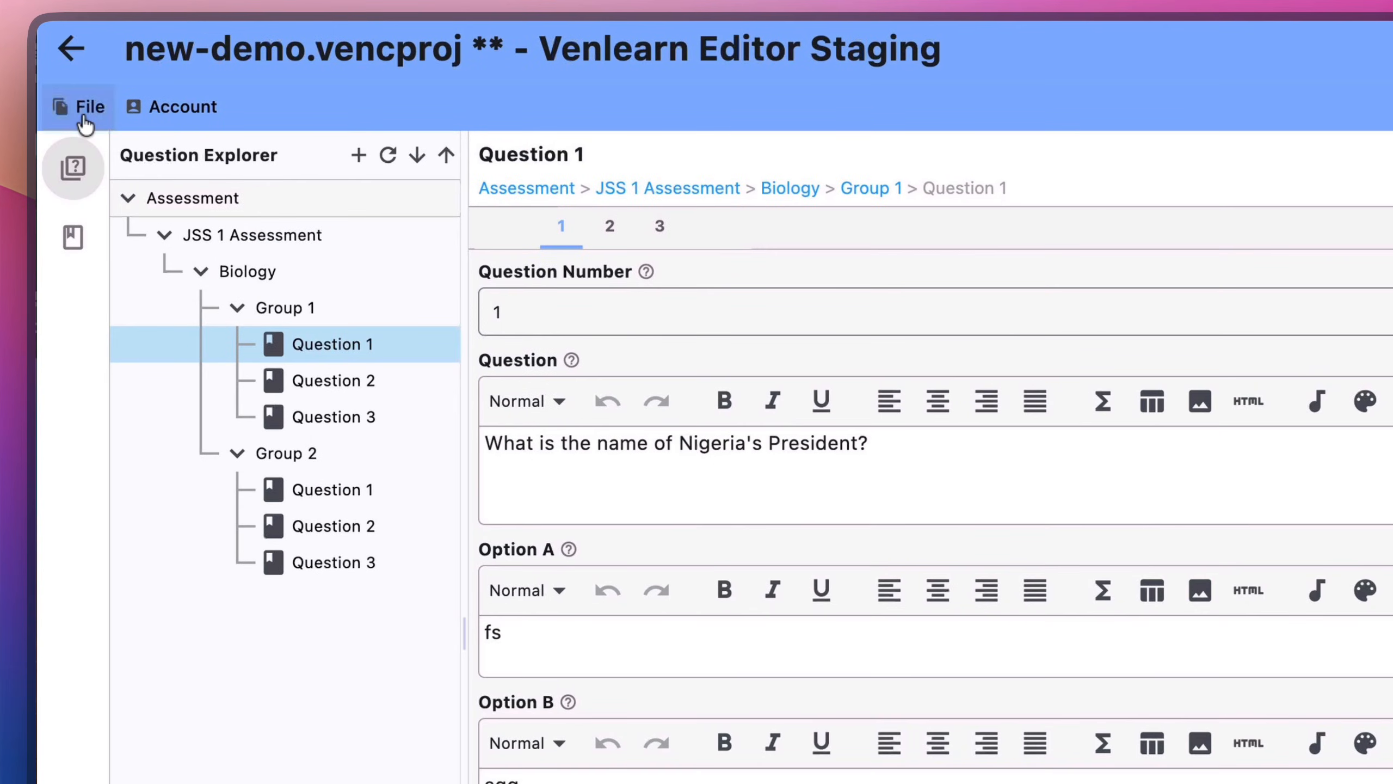
# - Save the new-demo.vencproj project
pyautogui.click(85, 122)
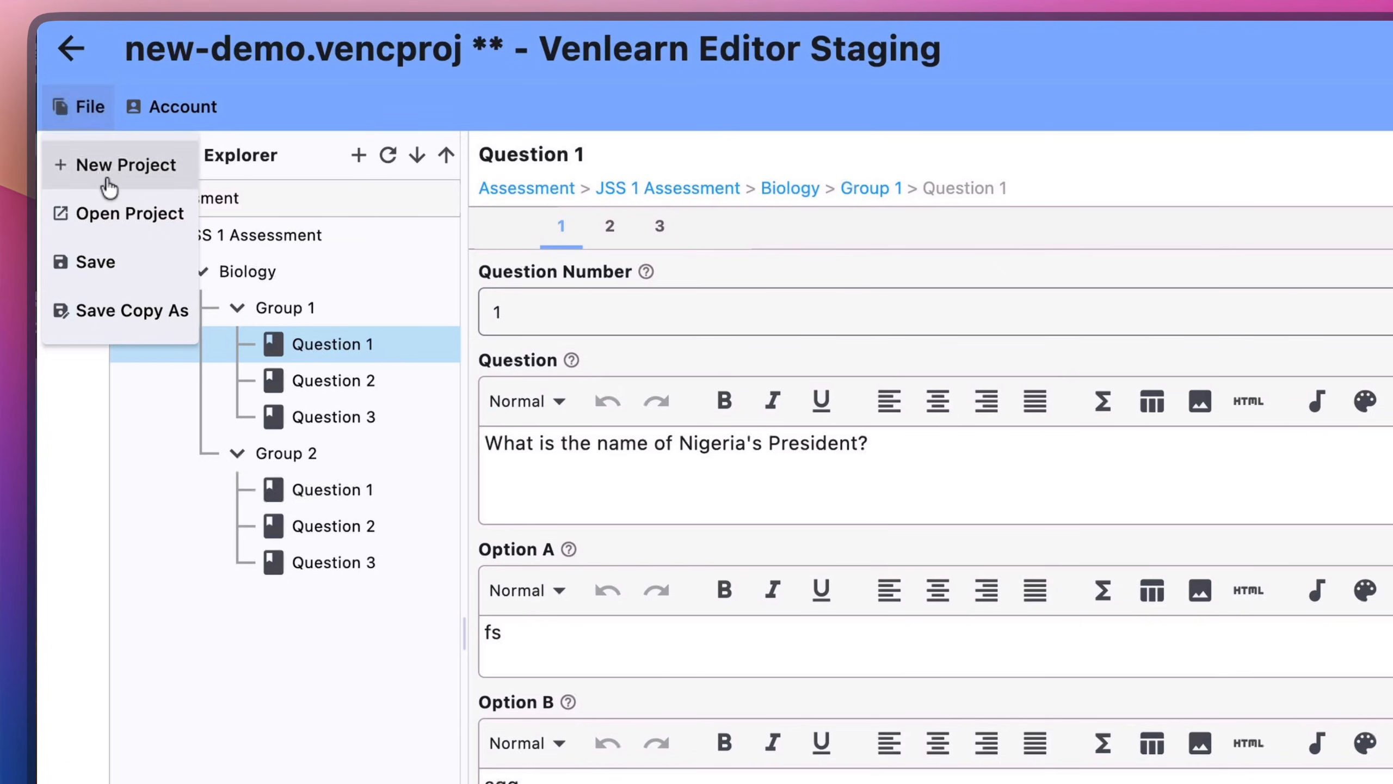
pyautogui.click(110, 261)
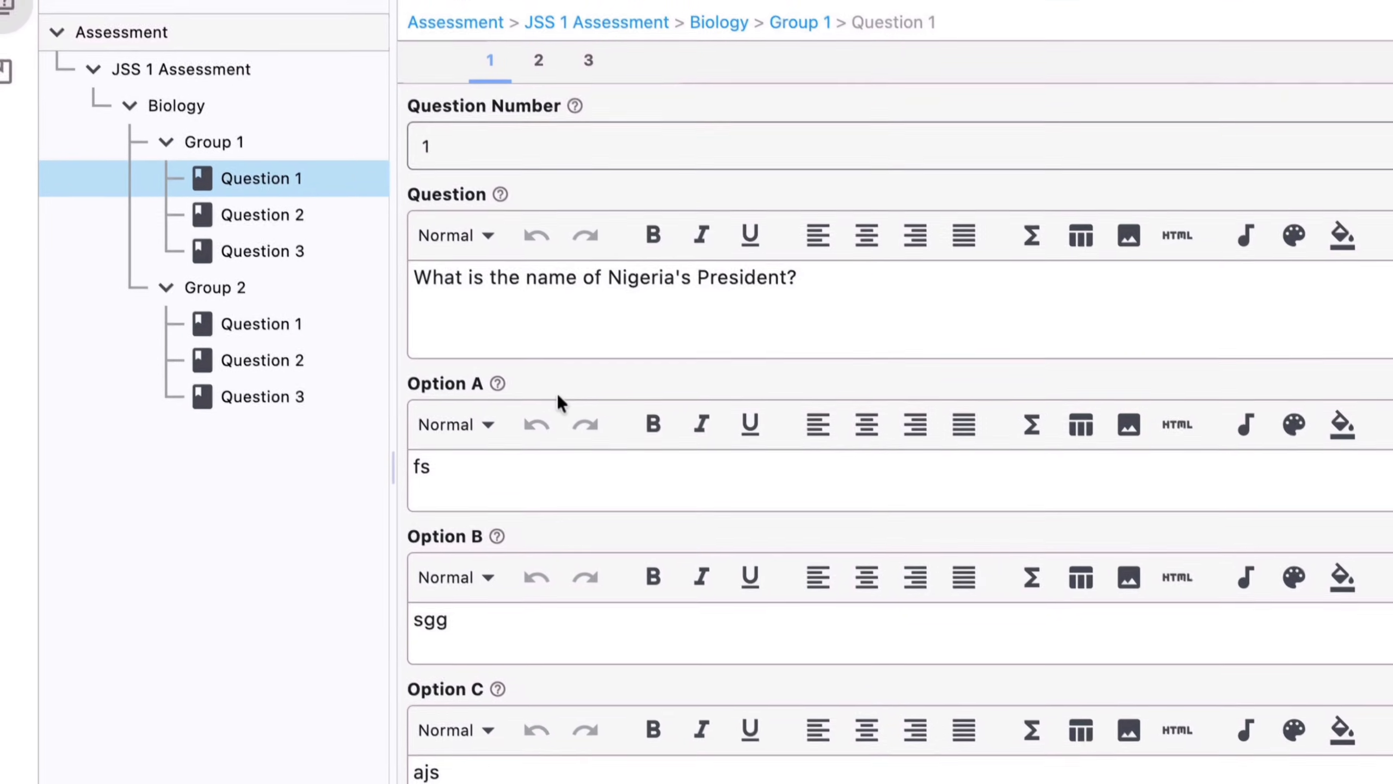